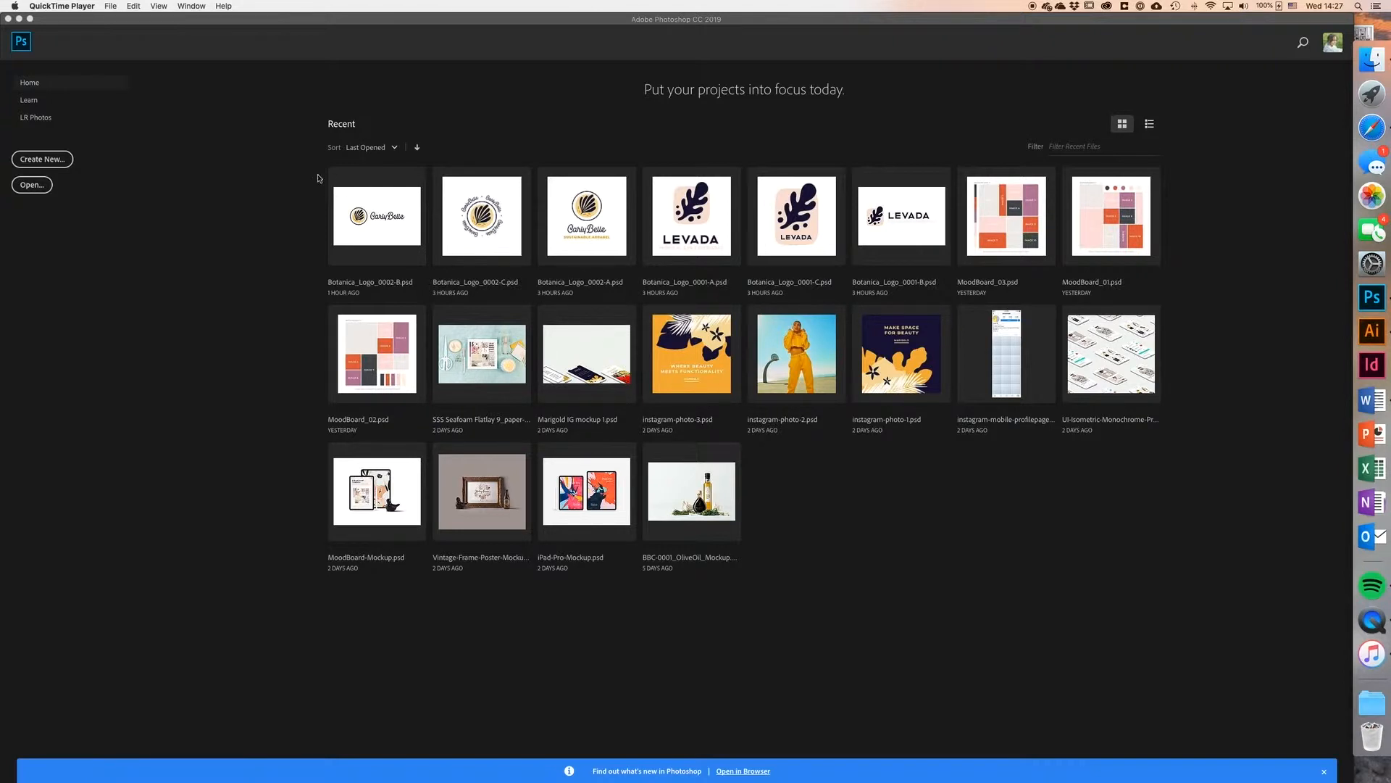
Step: Create a new blank document 1080 px wide and 1080 px high
left_click(147, 20)
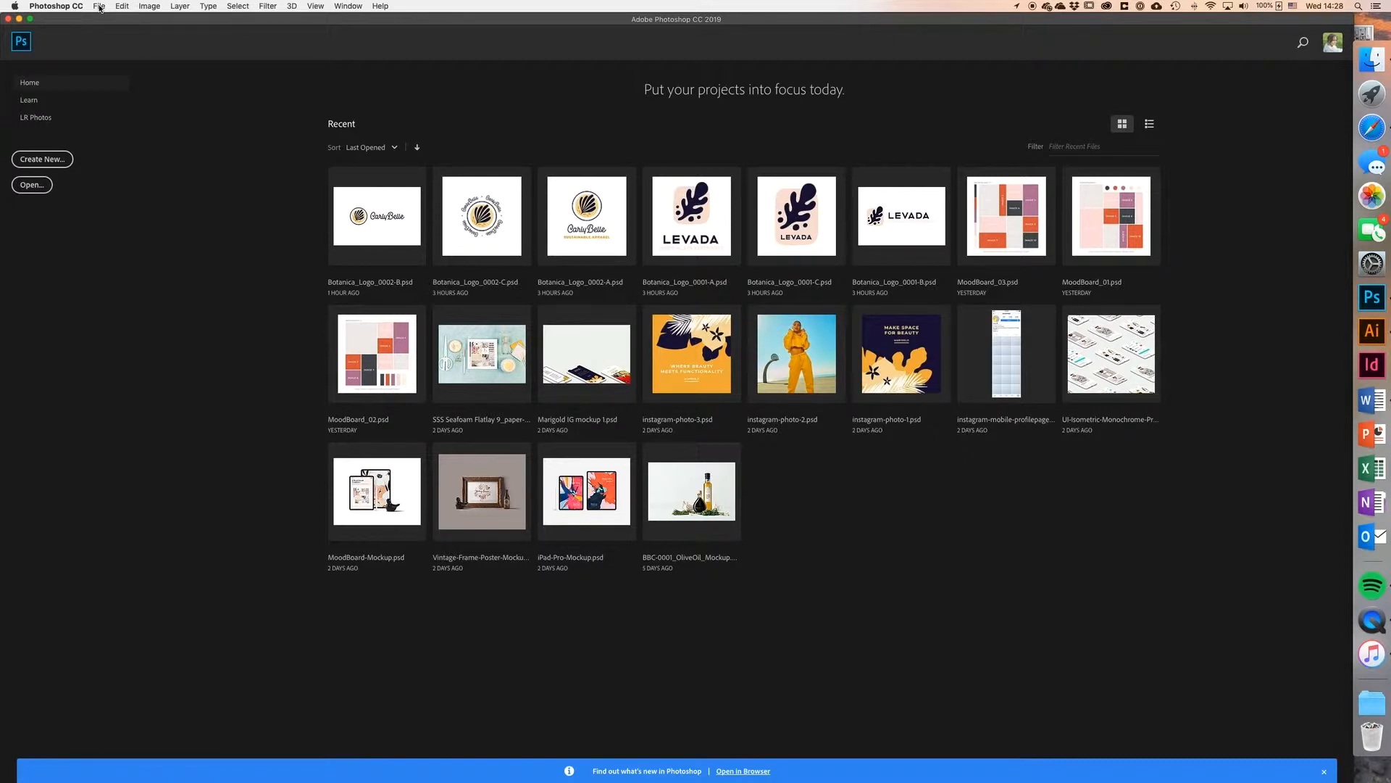
left_click(100, 8)
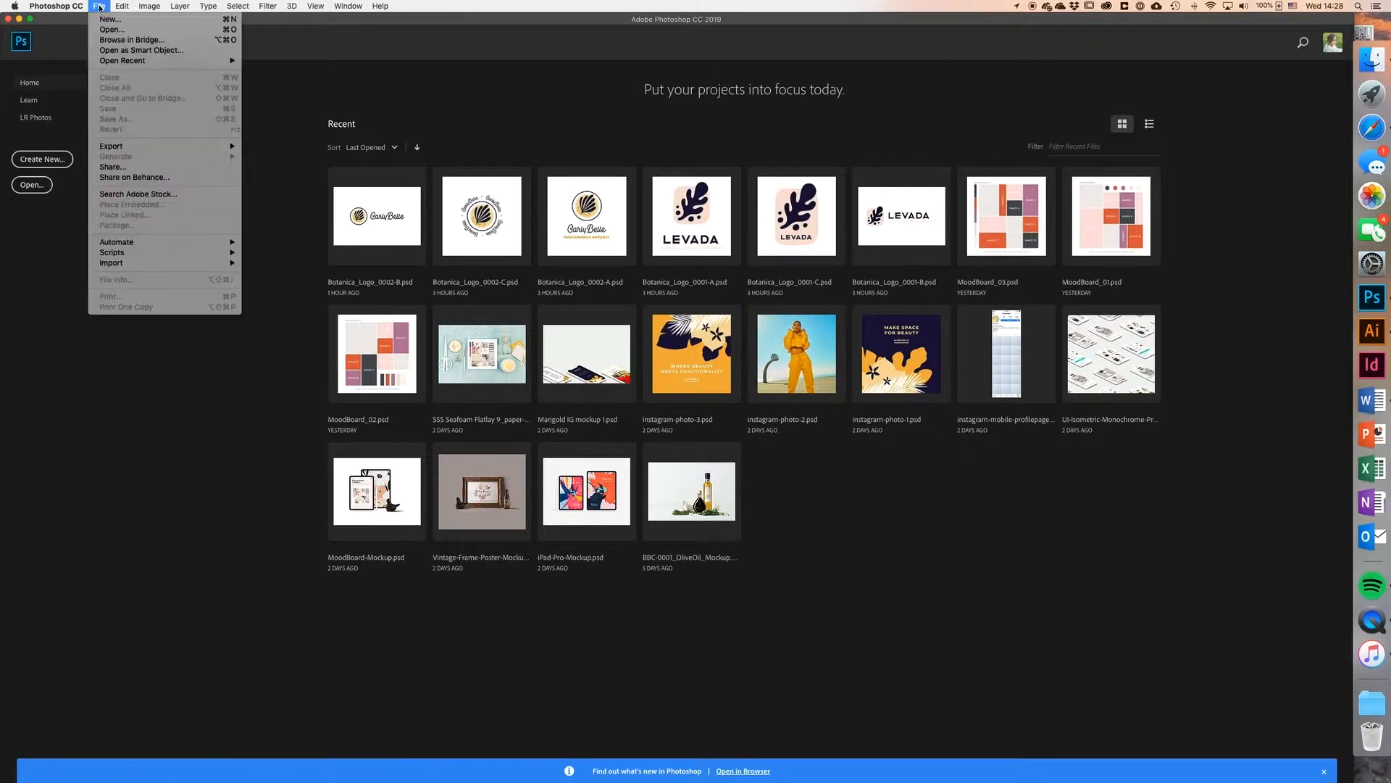
left_click(106, 21)
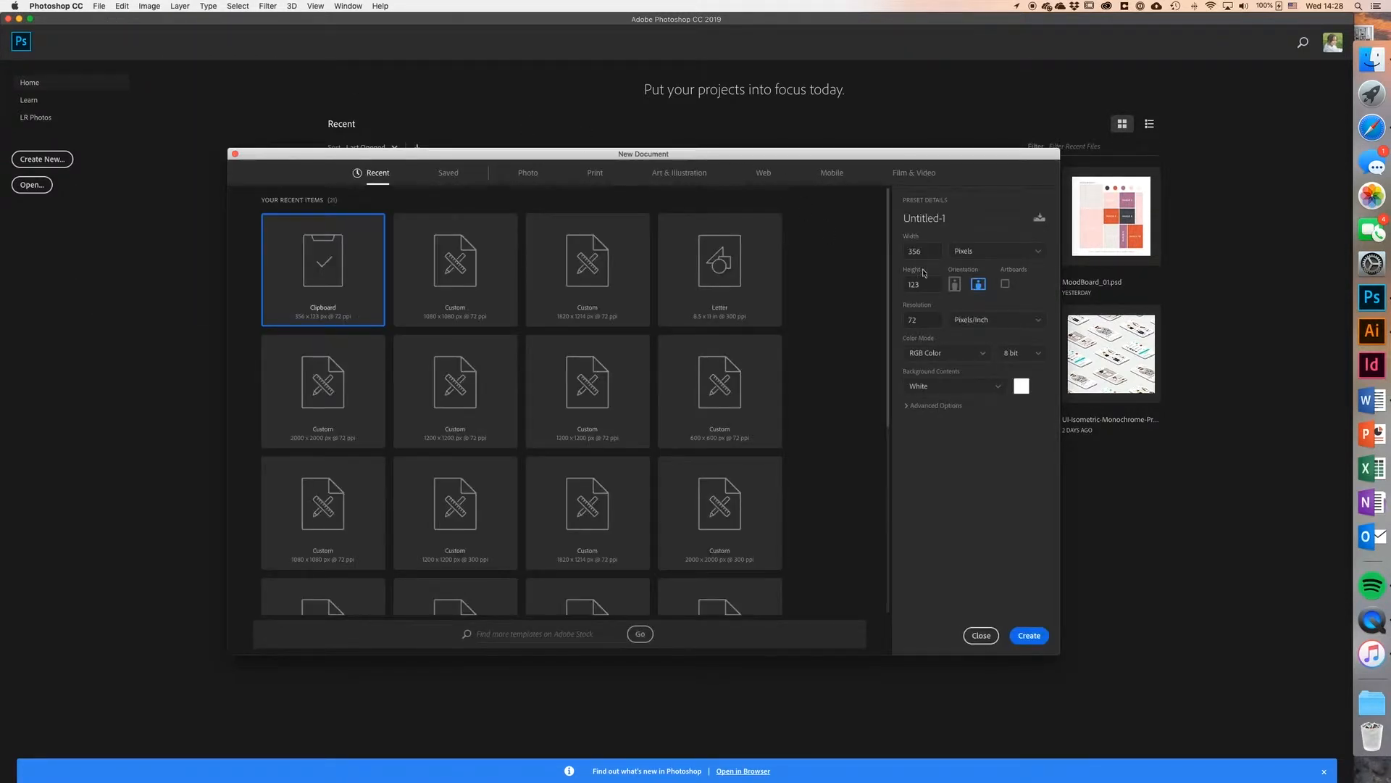
left_click_drag(927, 253, 894, 253)
type("1080")
left_click_drag(920, 284, 896, 284)
type("1080")
left_click(1029, 635)
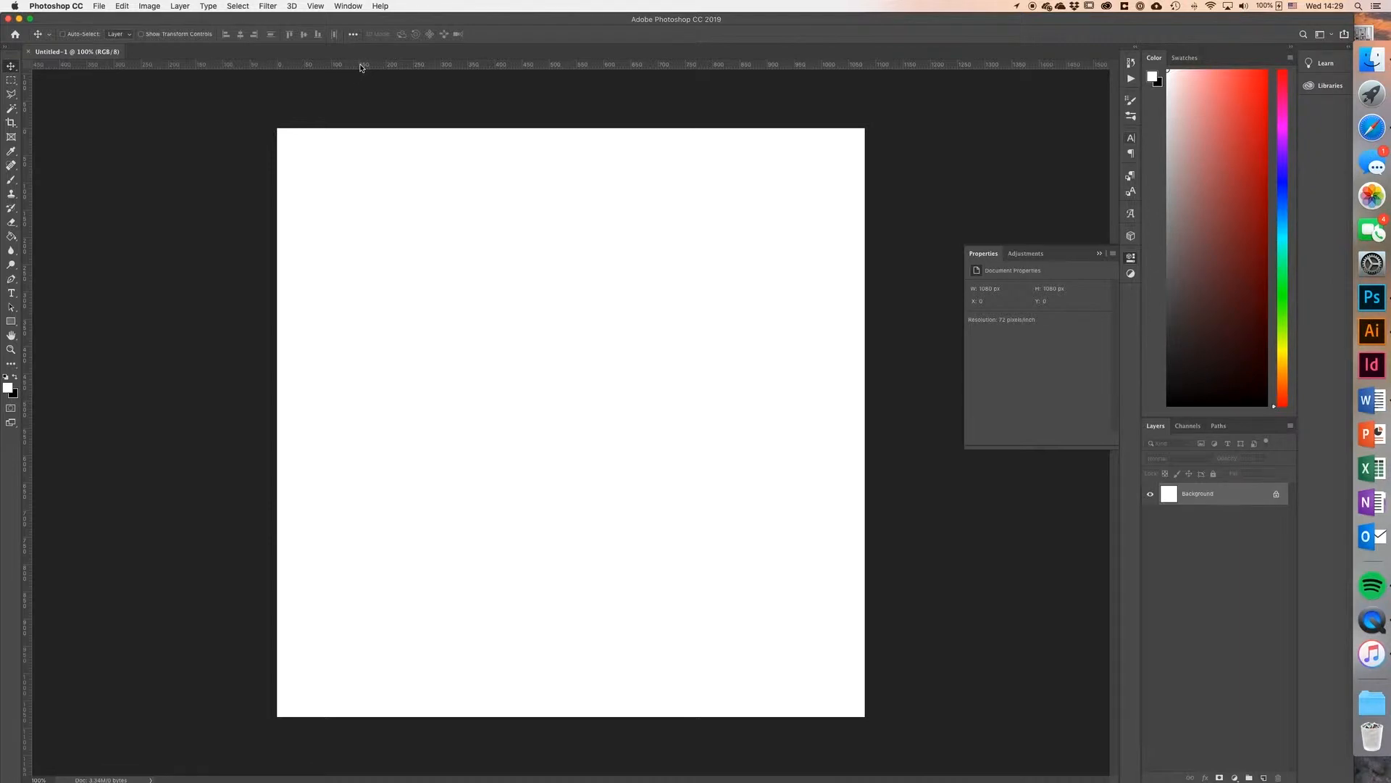
Step: Add a vertical guide at the 100 px position
left_click_drag(358, 64, 391, 42)
left_click(319, 5)
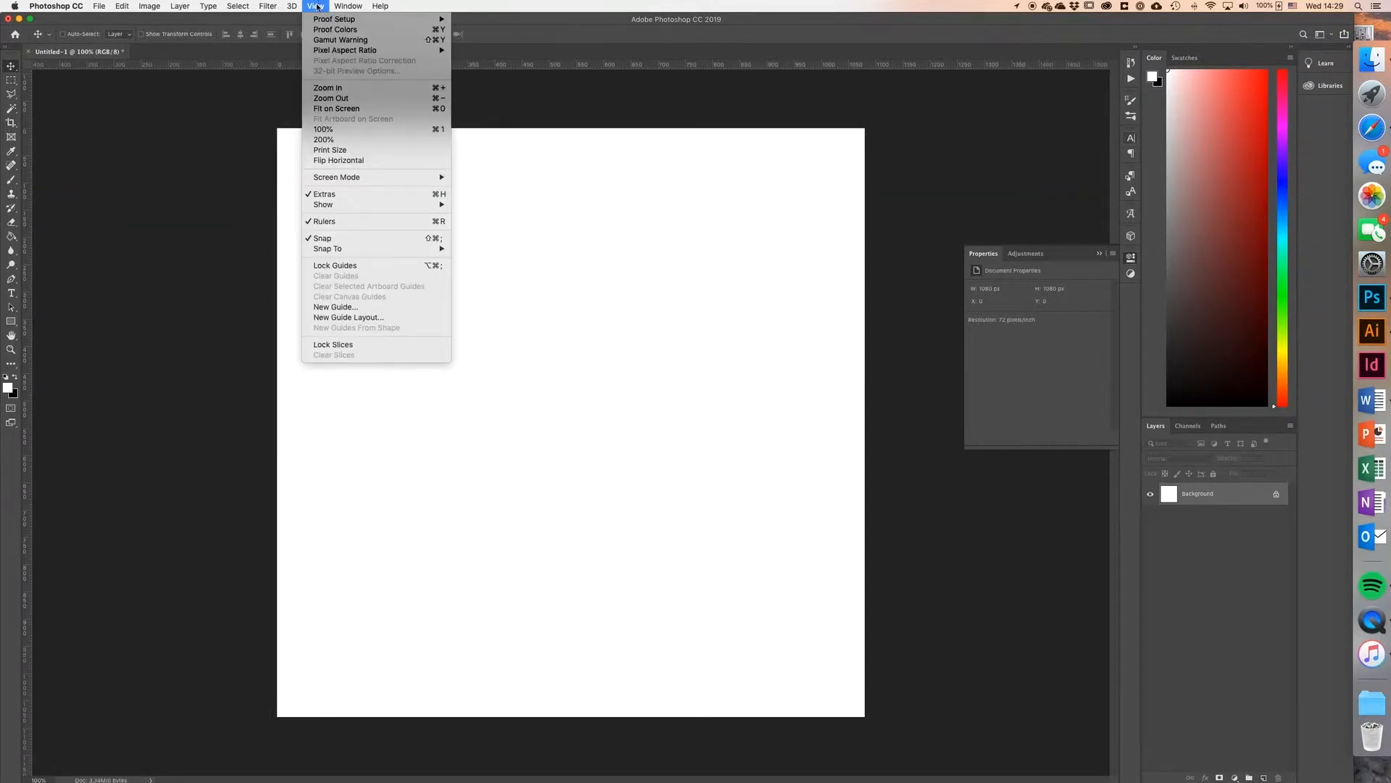
left_click(339, 308)
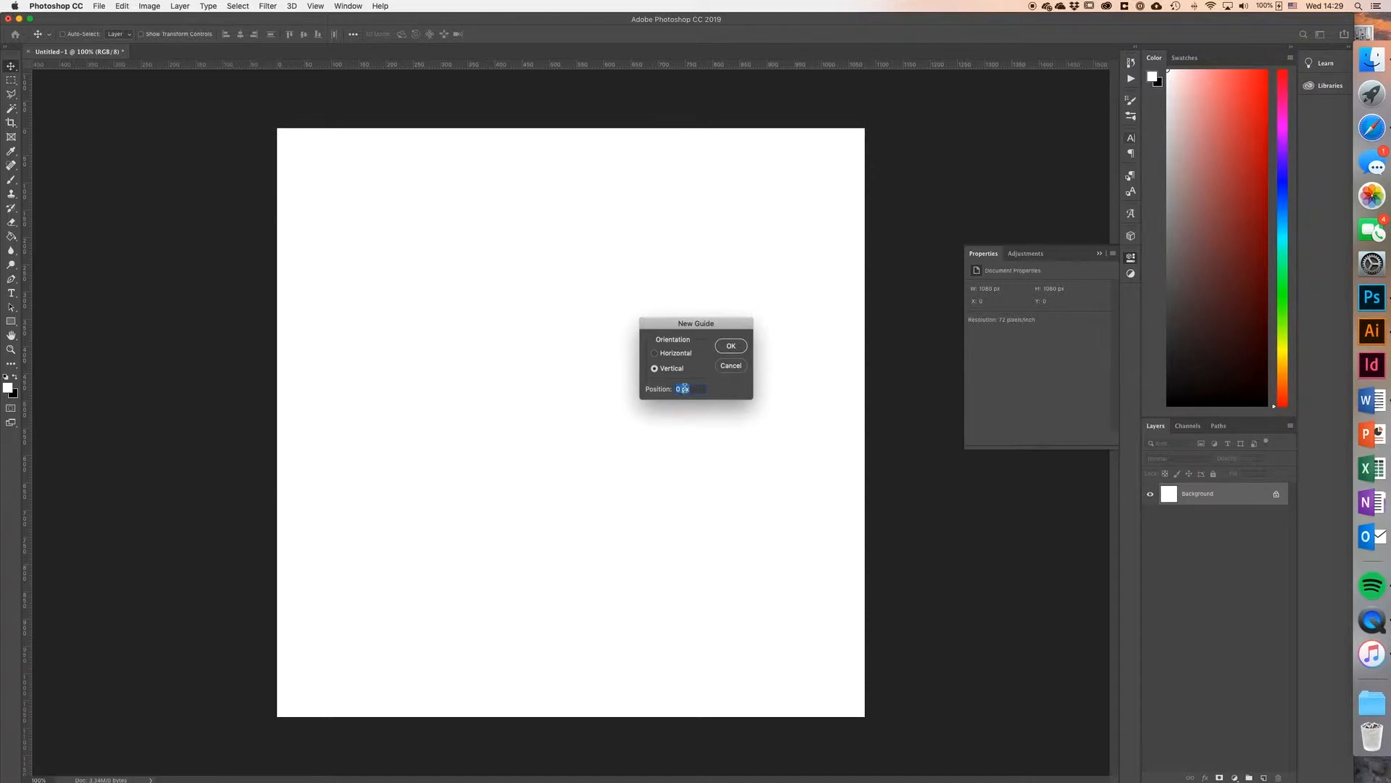
type("100")
left_click(732, 348)
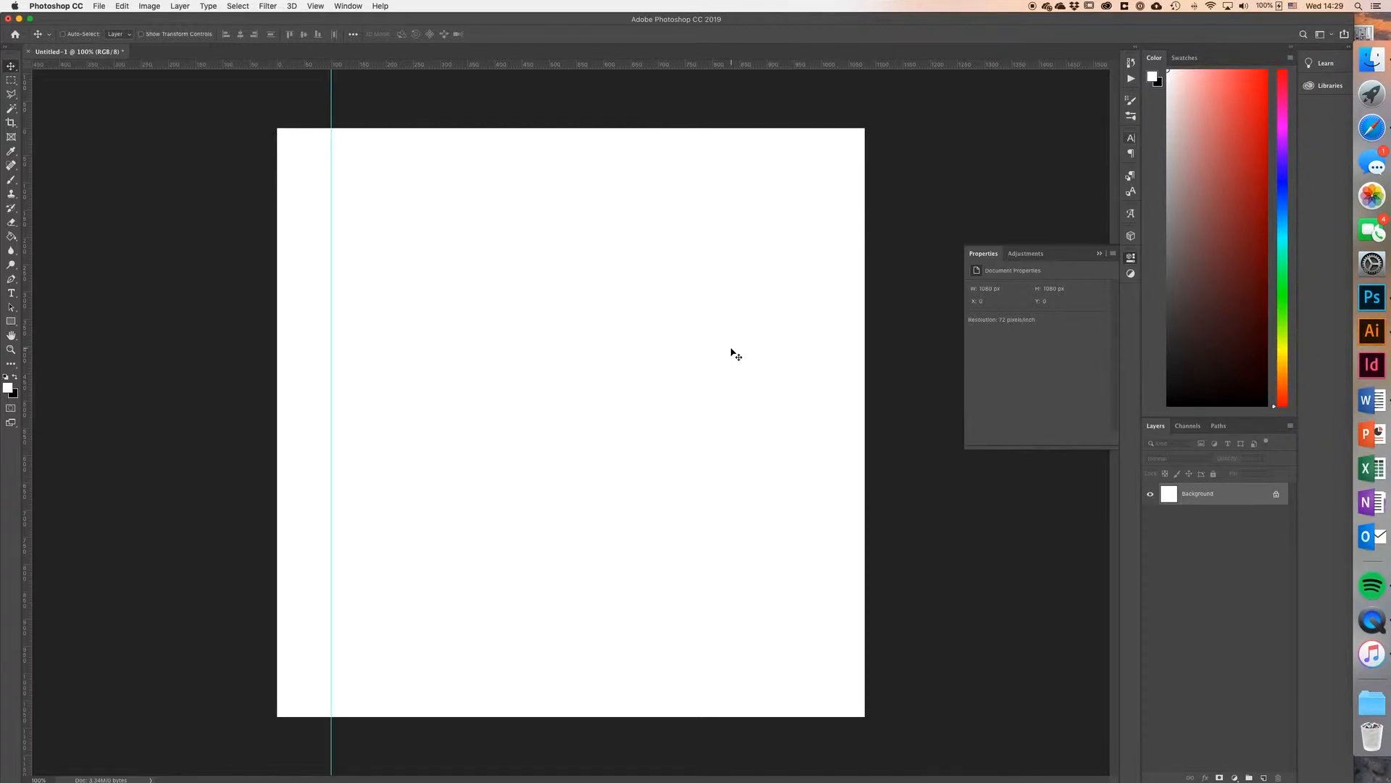
Step: Add a horizontal guide at the 100 px position
left_click(319, 6)
left_click(341, 307)
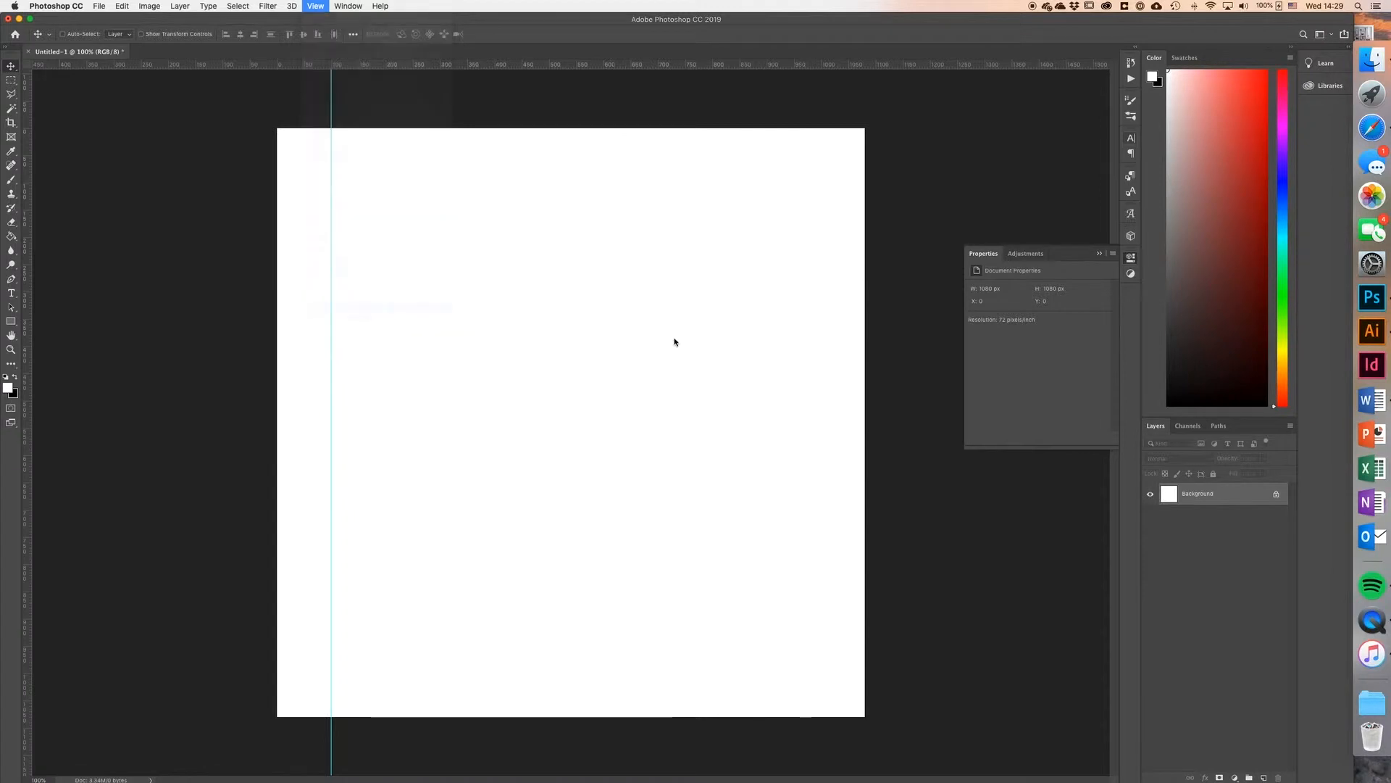
type("100")
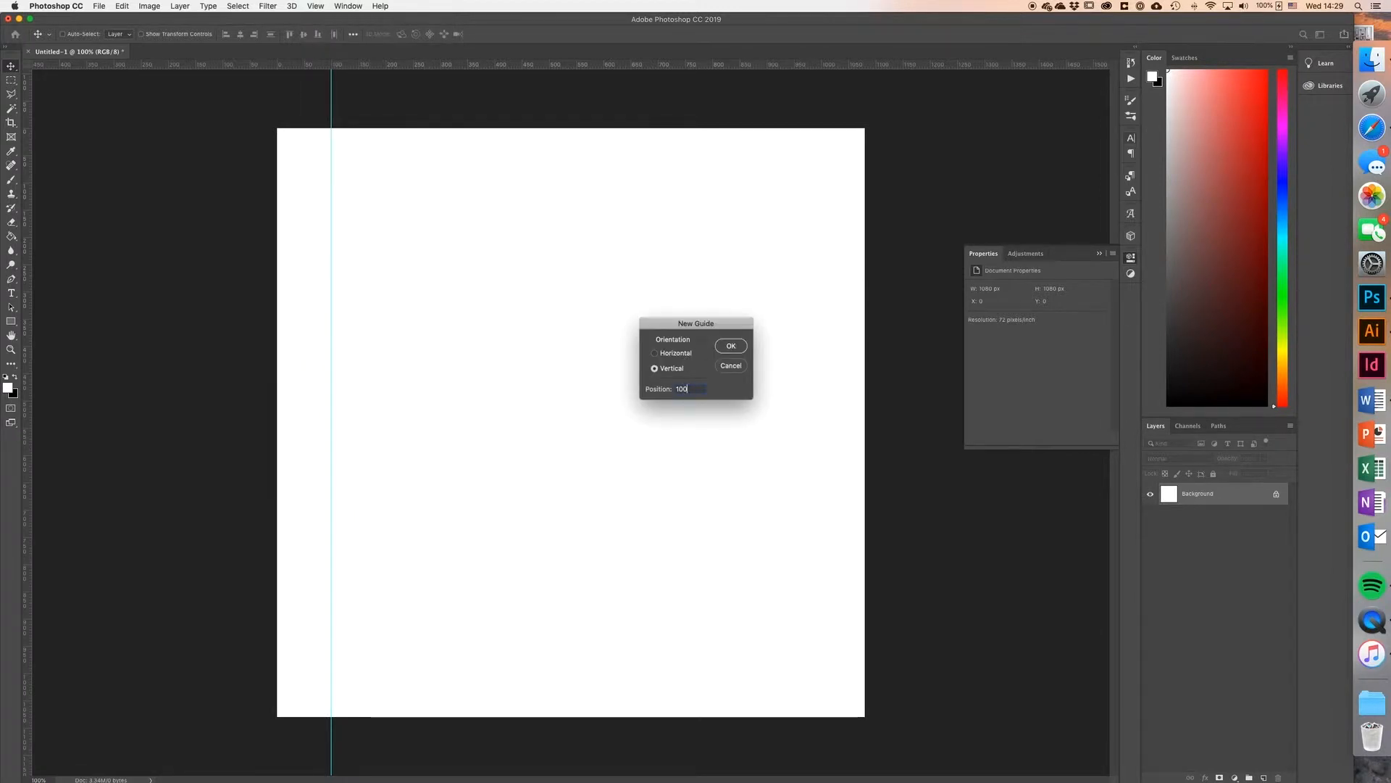
left_click(654, 353)
left_click(731, 346)
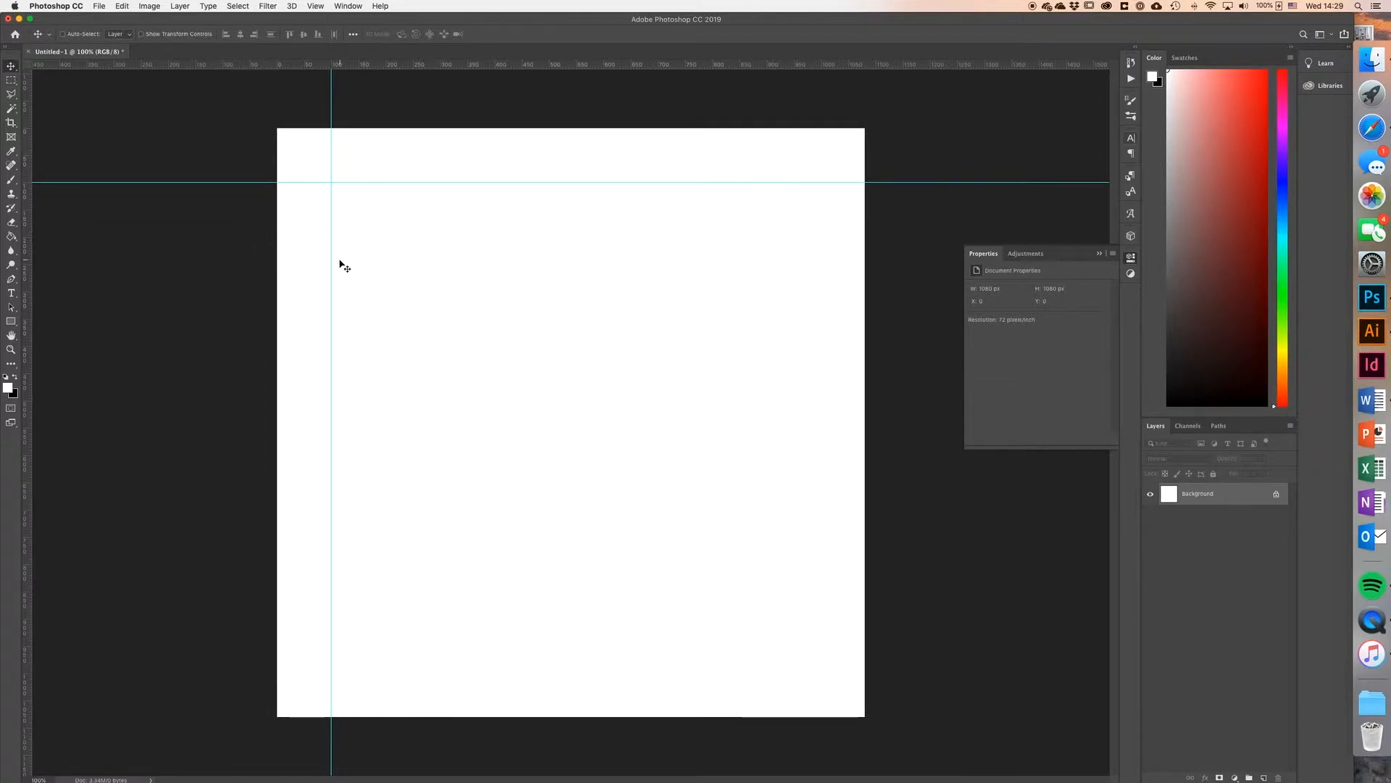
Step: Add a horizontal guide at the 980 px position
left_click(317, 7)
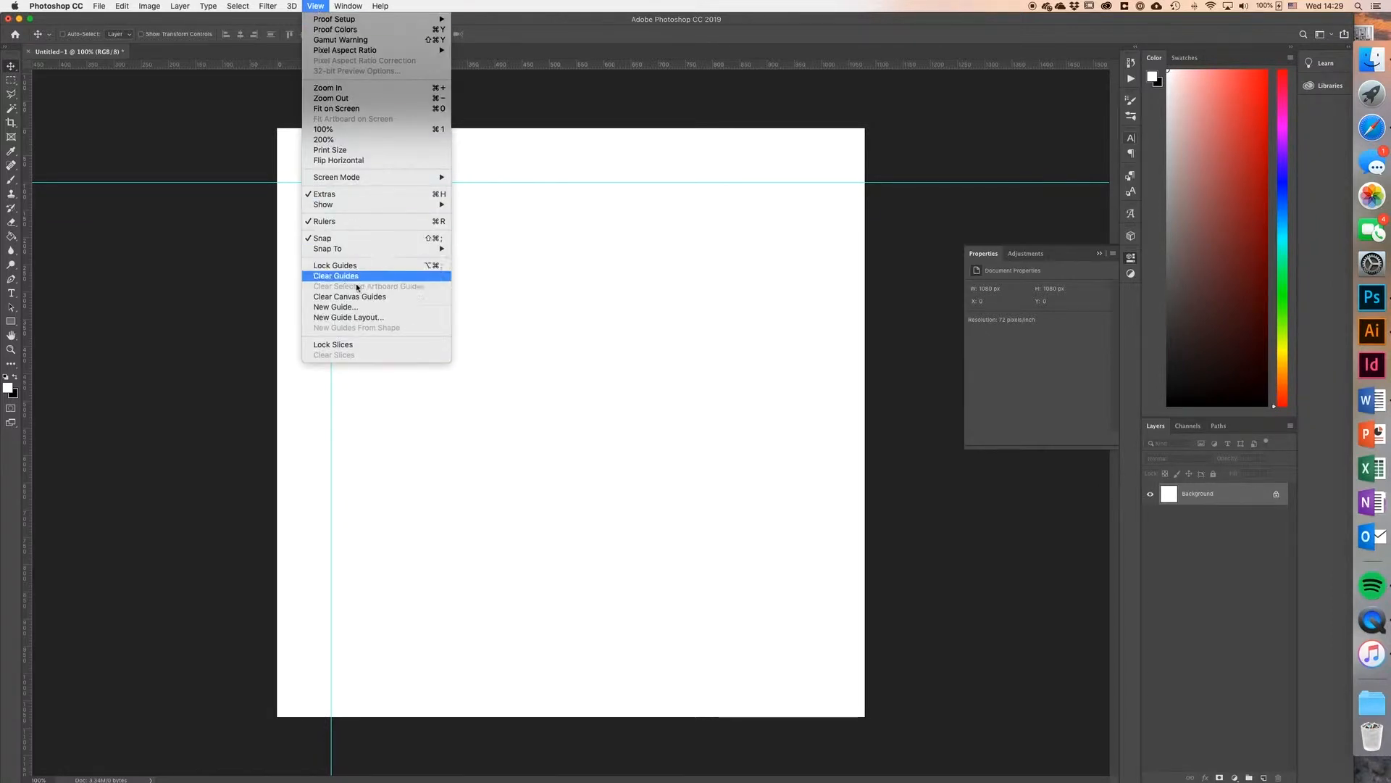
left_click(341, 308)
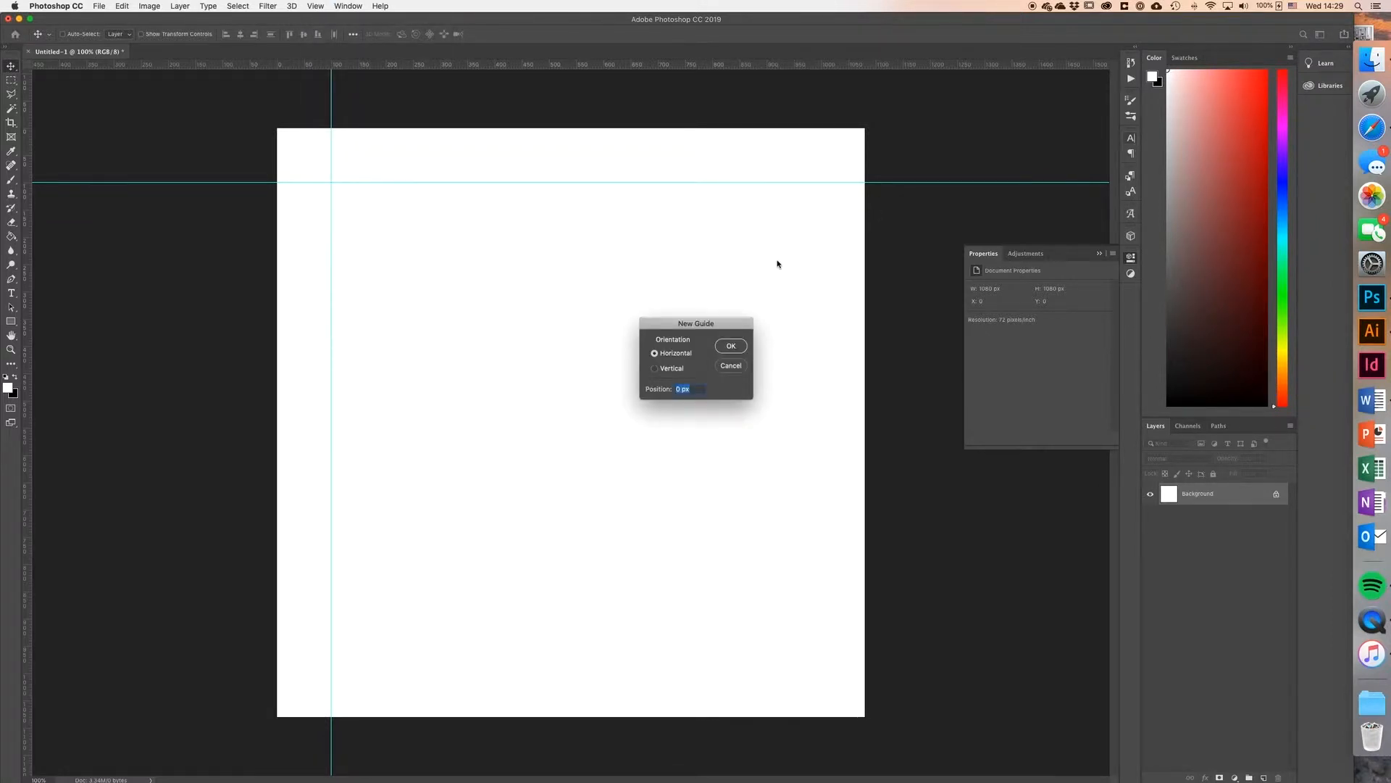
type("98")
left_click(732, 346)
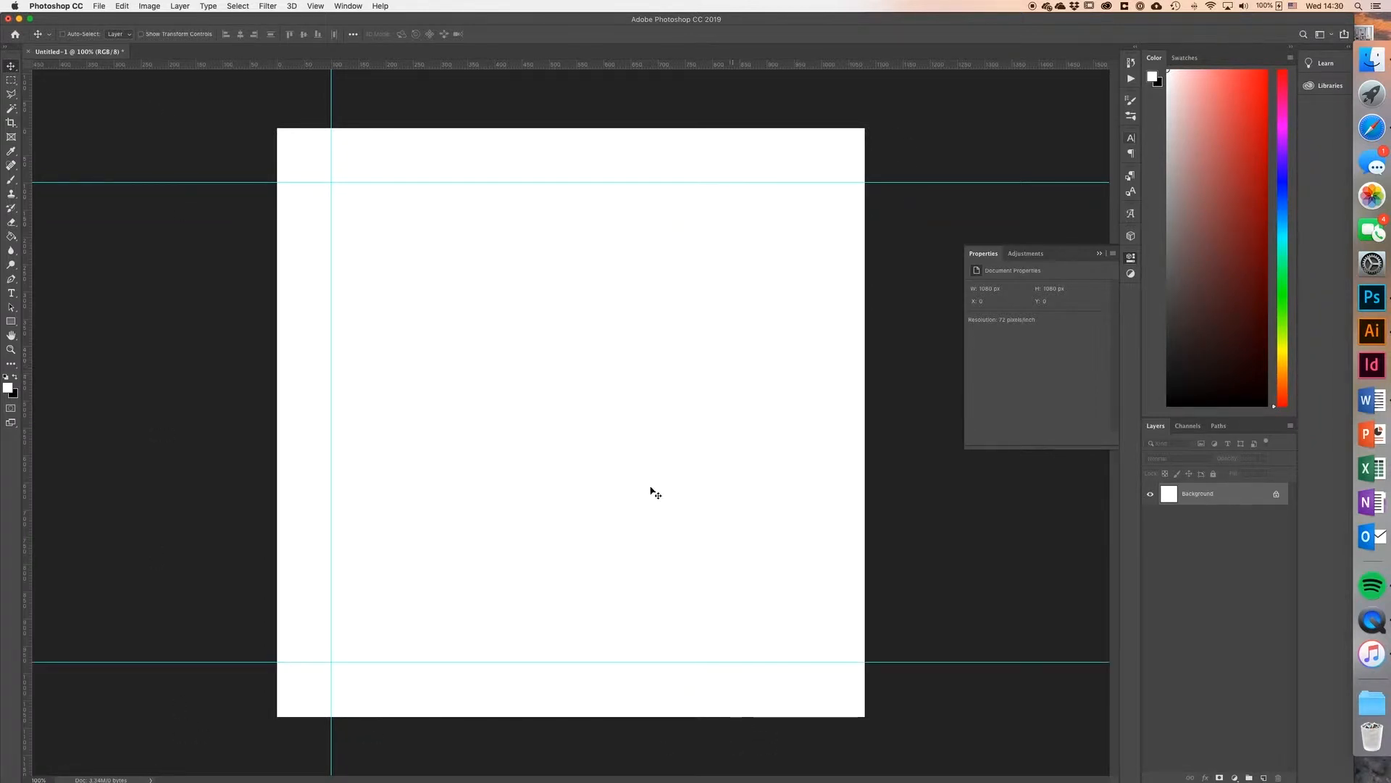
Step: Add a vertical guide at the 980 px position
left_click(314, 6)
left_click(350, 307)
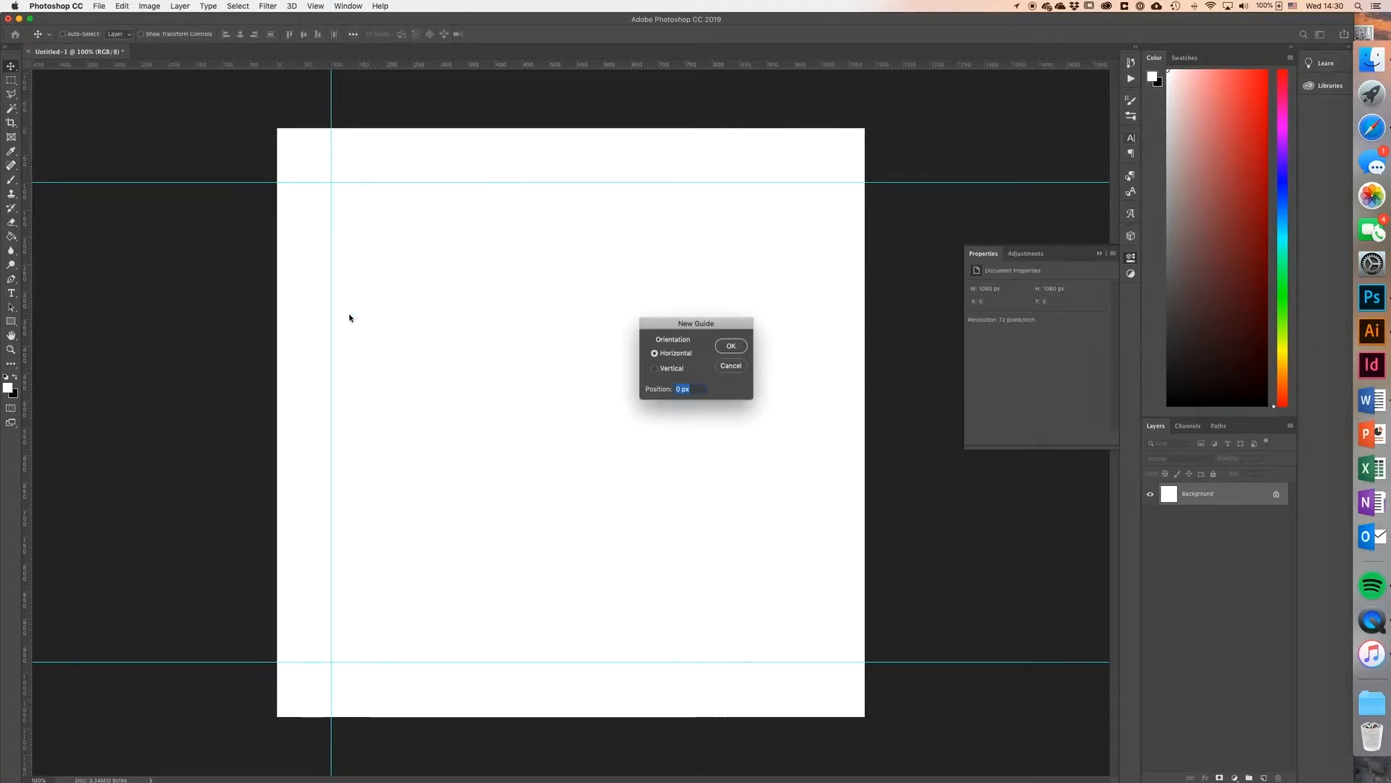
type("980")
left_click(655, 368)
left_click(721, 349)
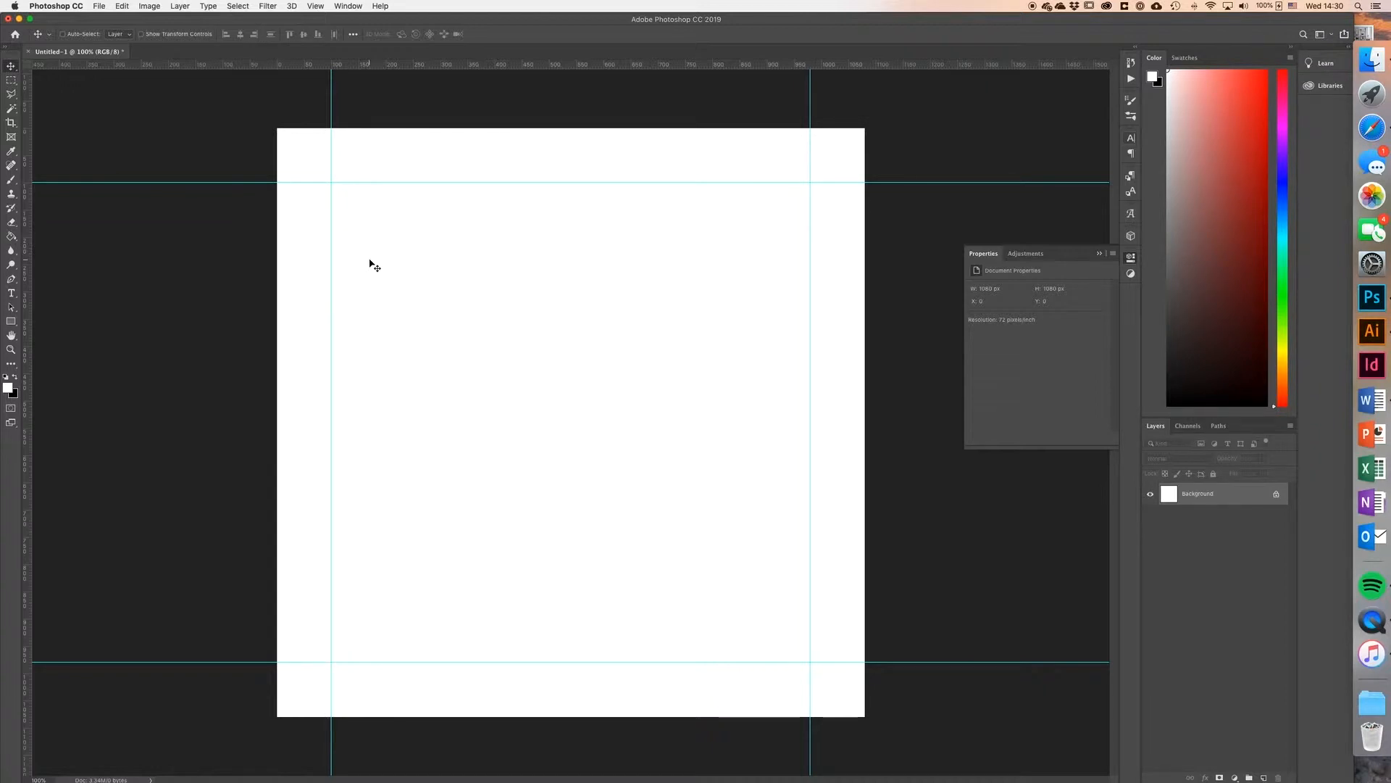
Step: Create a 440 × 440 px rectangle shape inside the margin guides with the Rectangle tool
left_click(10, 321)
left_click(91, 35)
left_click(78, 26)
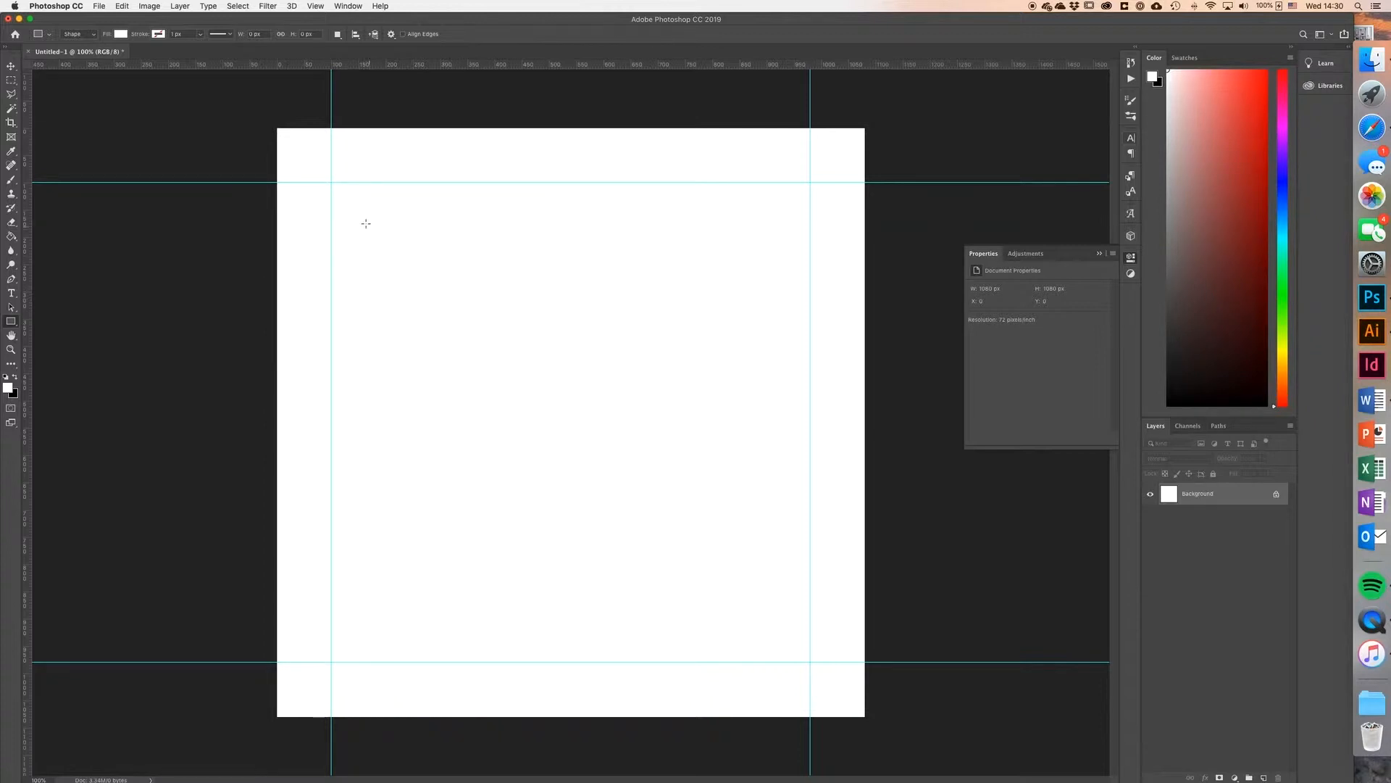
left_click(423, 267)
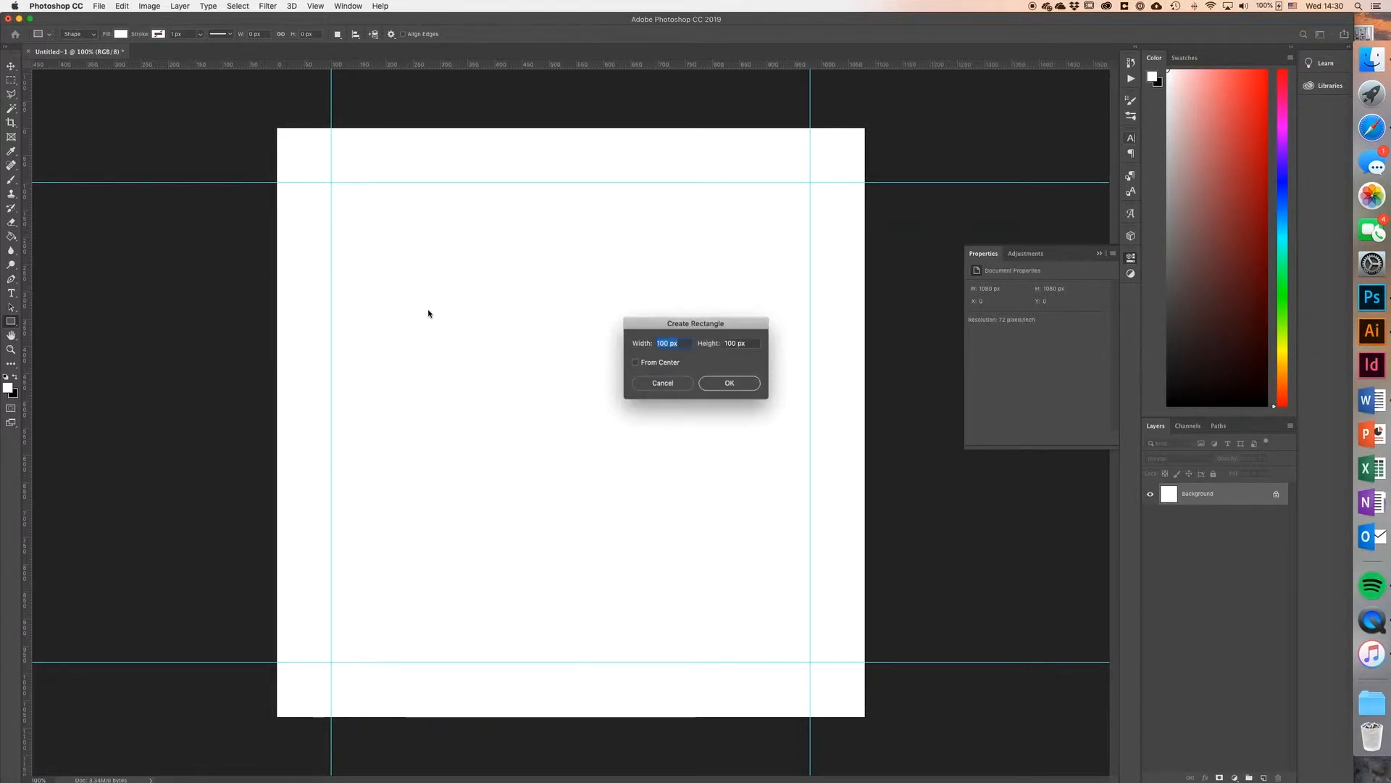
type("440")
key("Tab")
type("44")
left_click(732, 383)
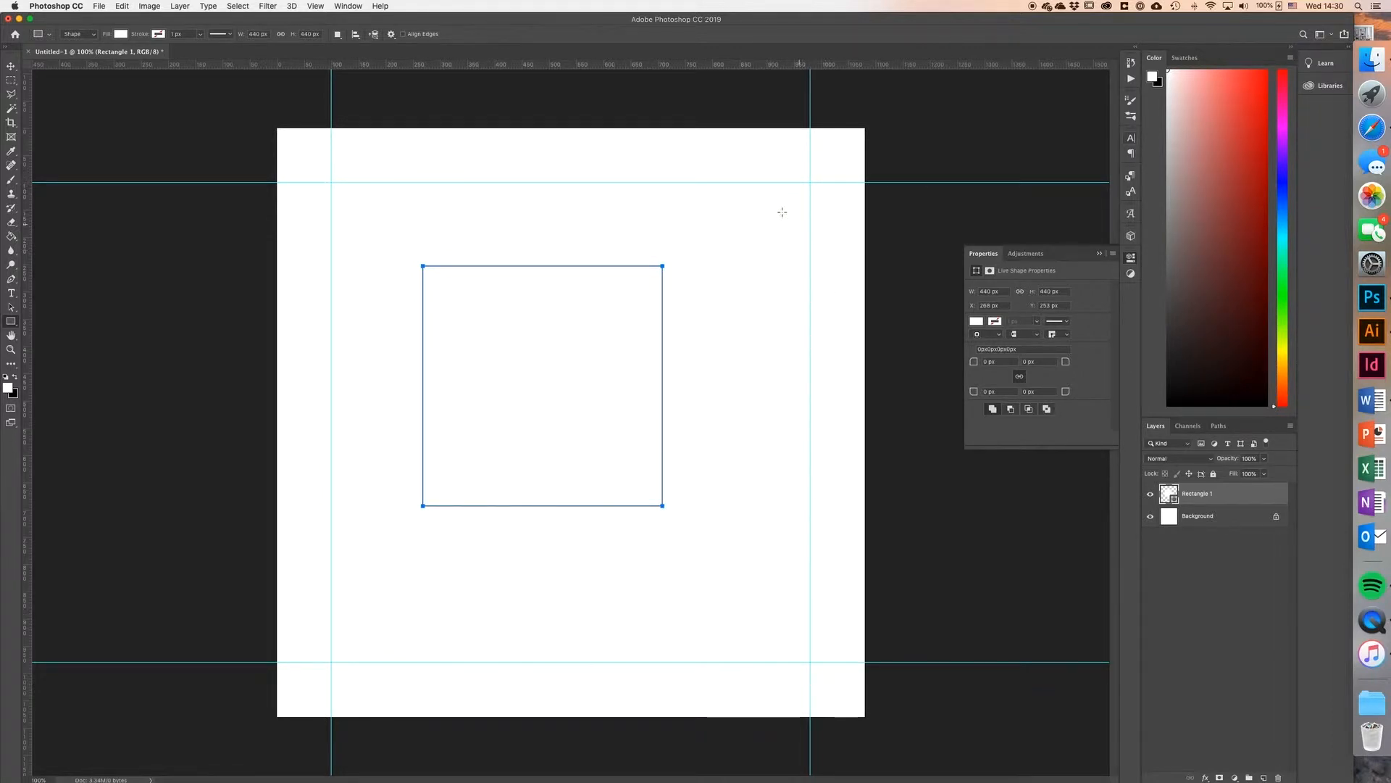
Step: Fill the rectangle shape with the muted red #b86161
left_click(11, 68)
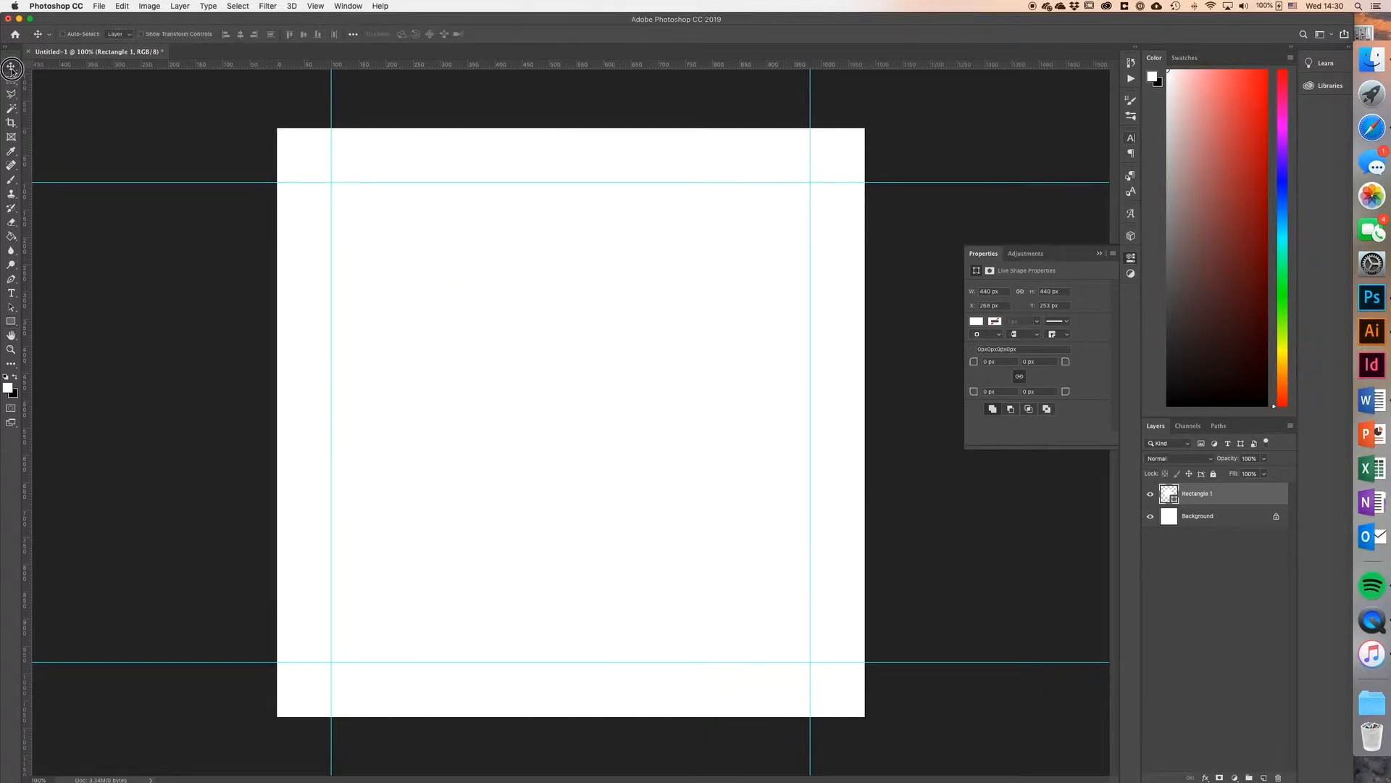
double_click(1173, 497)
left_click(770, 258)
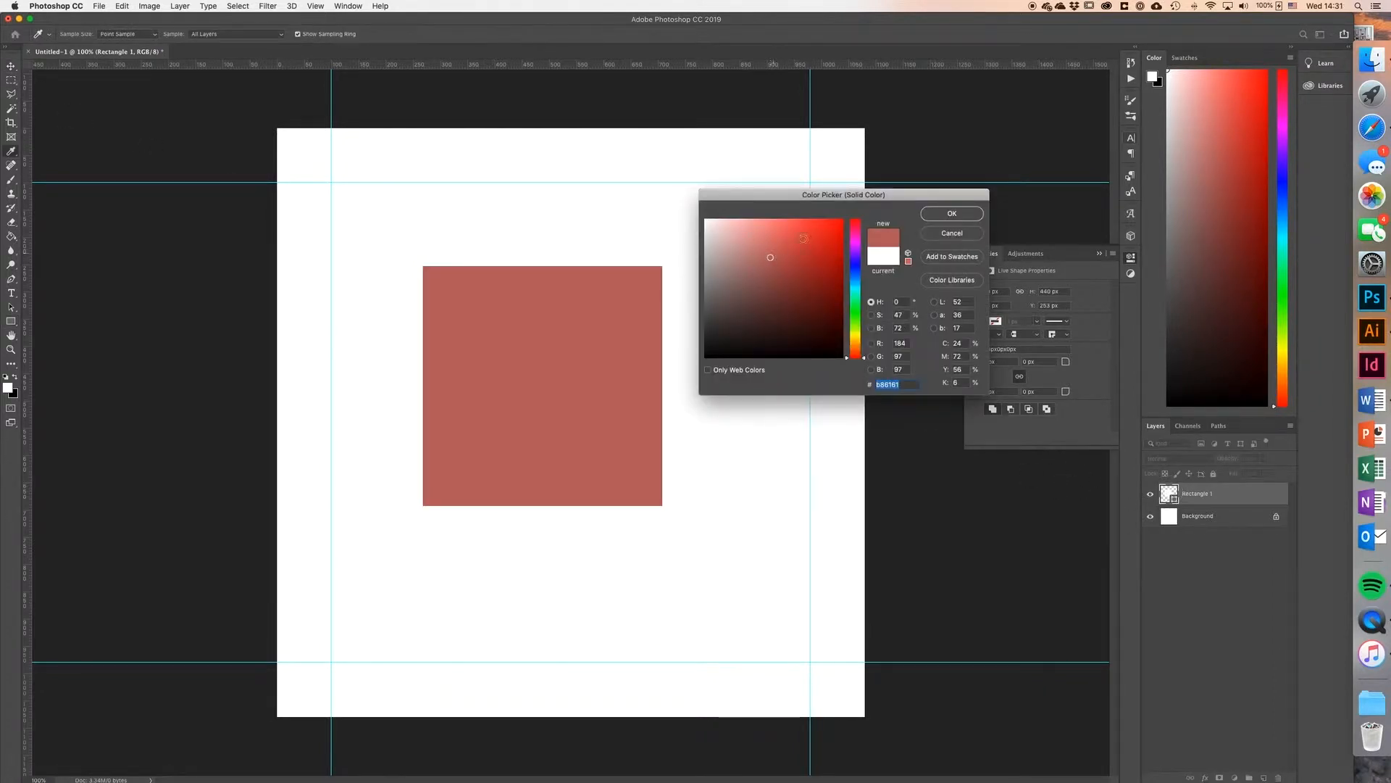
left_click(940, 215)
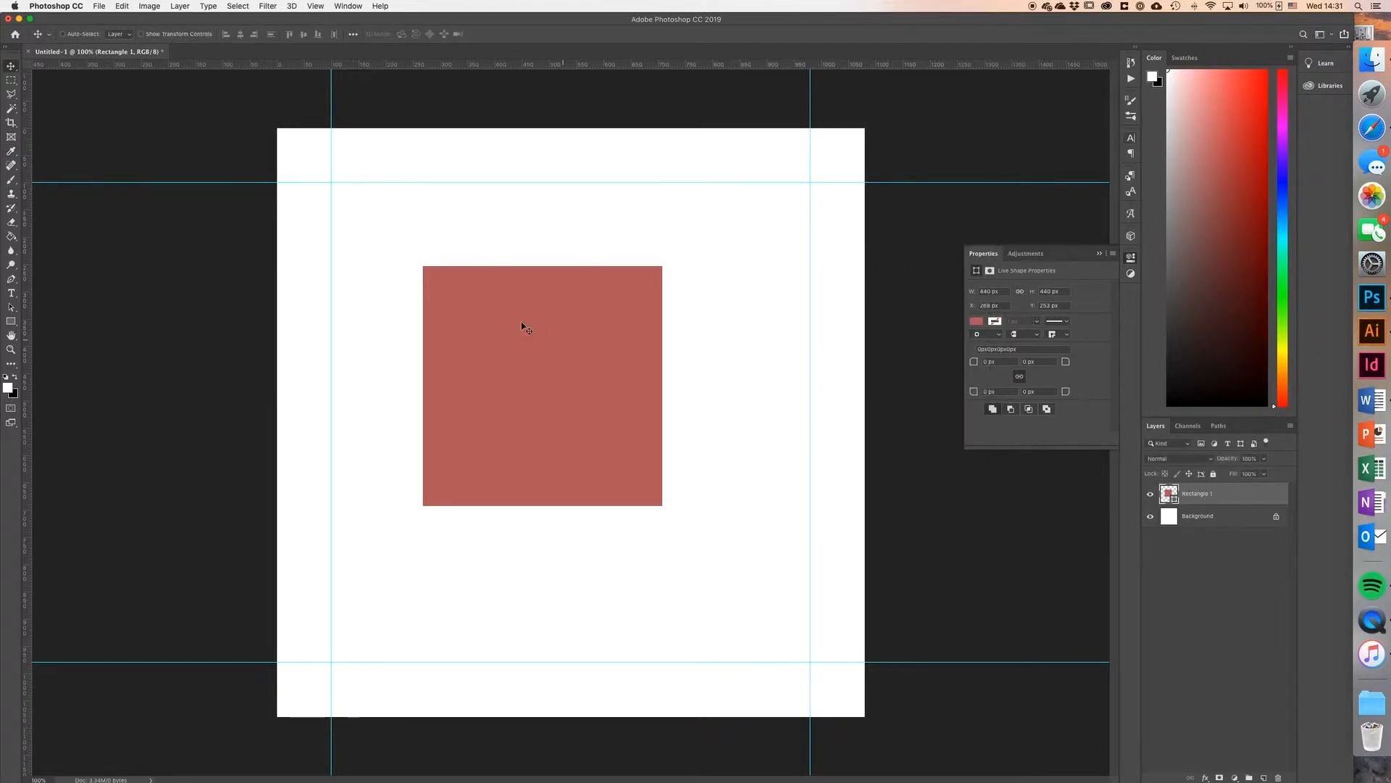
Step: Move the red square to the upper-left corner of the margin guides and add guides along its right and bottom edges
left_click_drag(559, 343, 464, 258)
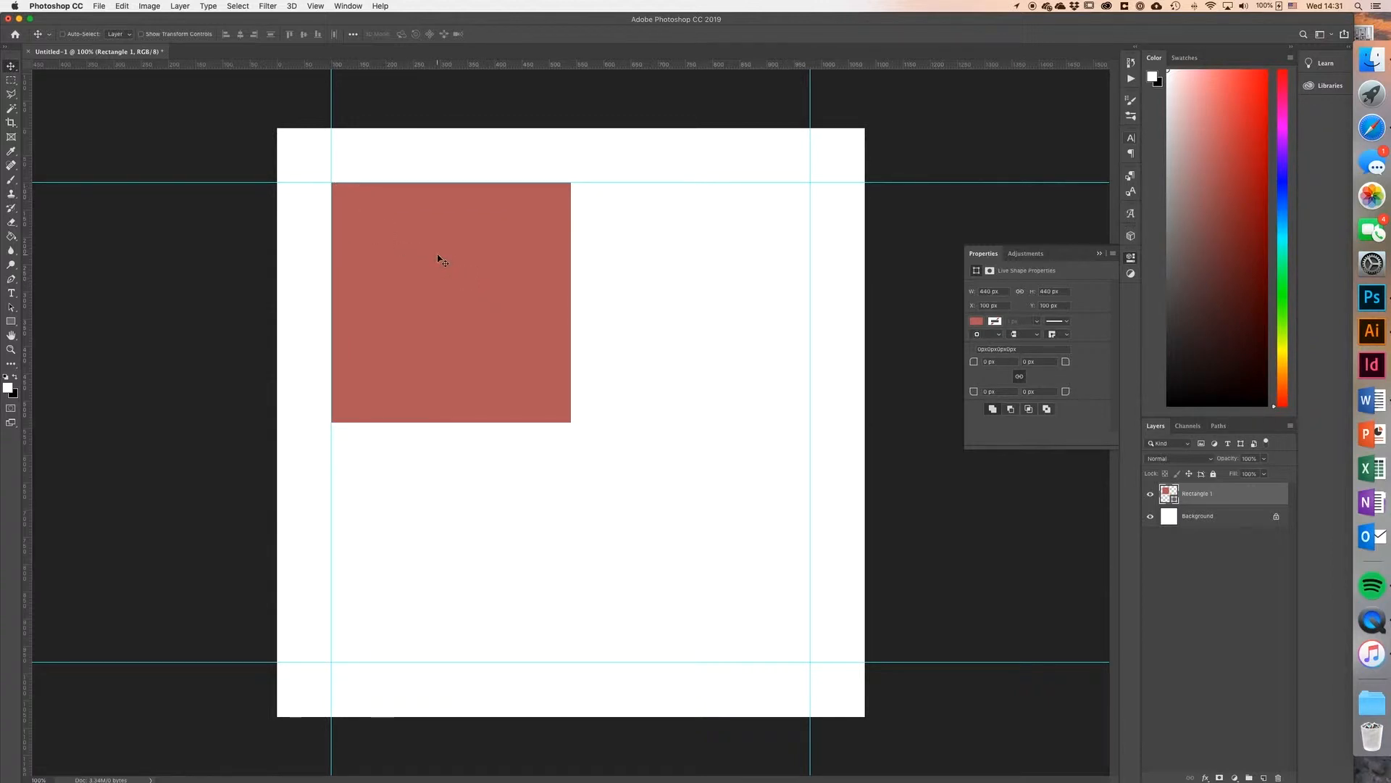
left_click_drag(27, 225, 573, 277)
left_click_drag(497, 65, 541, 422)
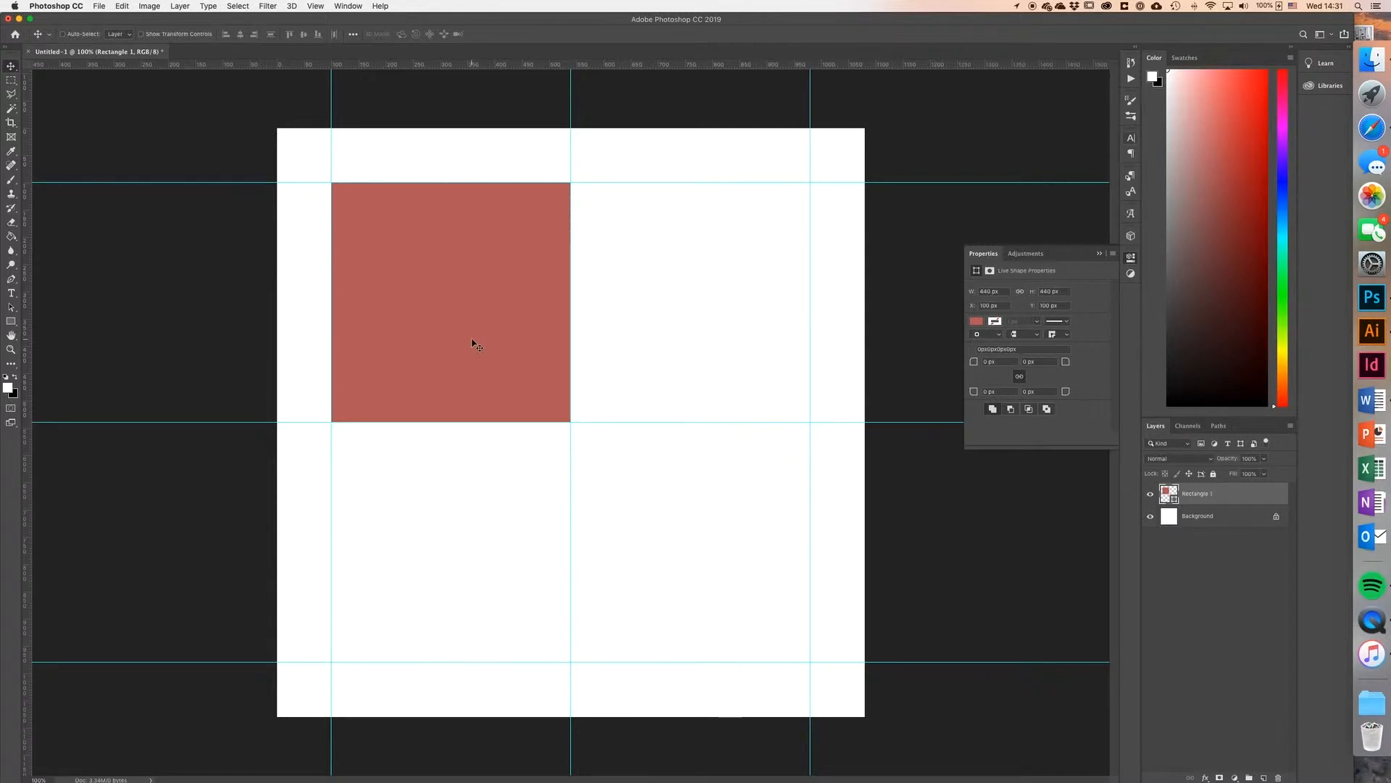
Step: Scale the red square to 50% in width and height, keeping its proportions linked
key("super+t")
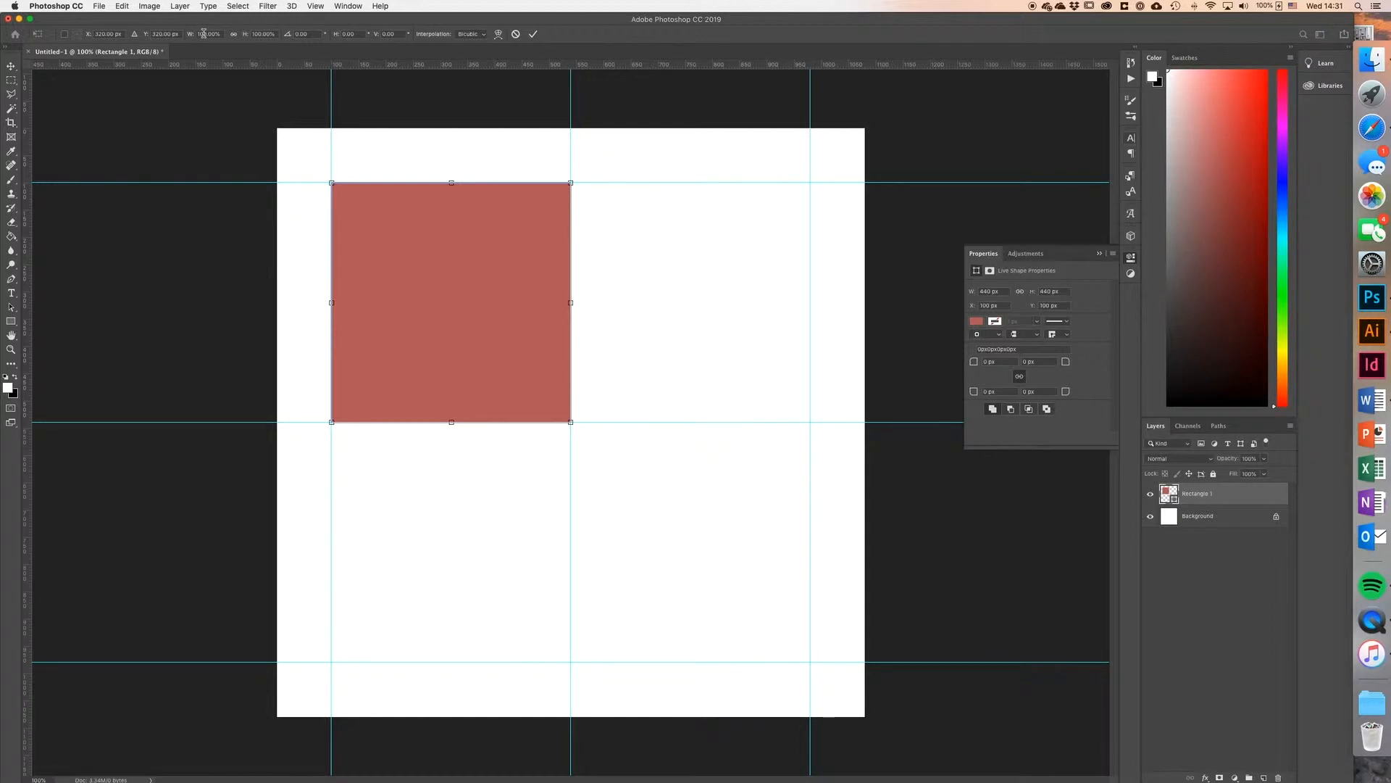
type("50%")
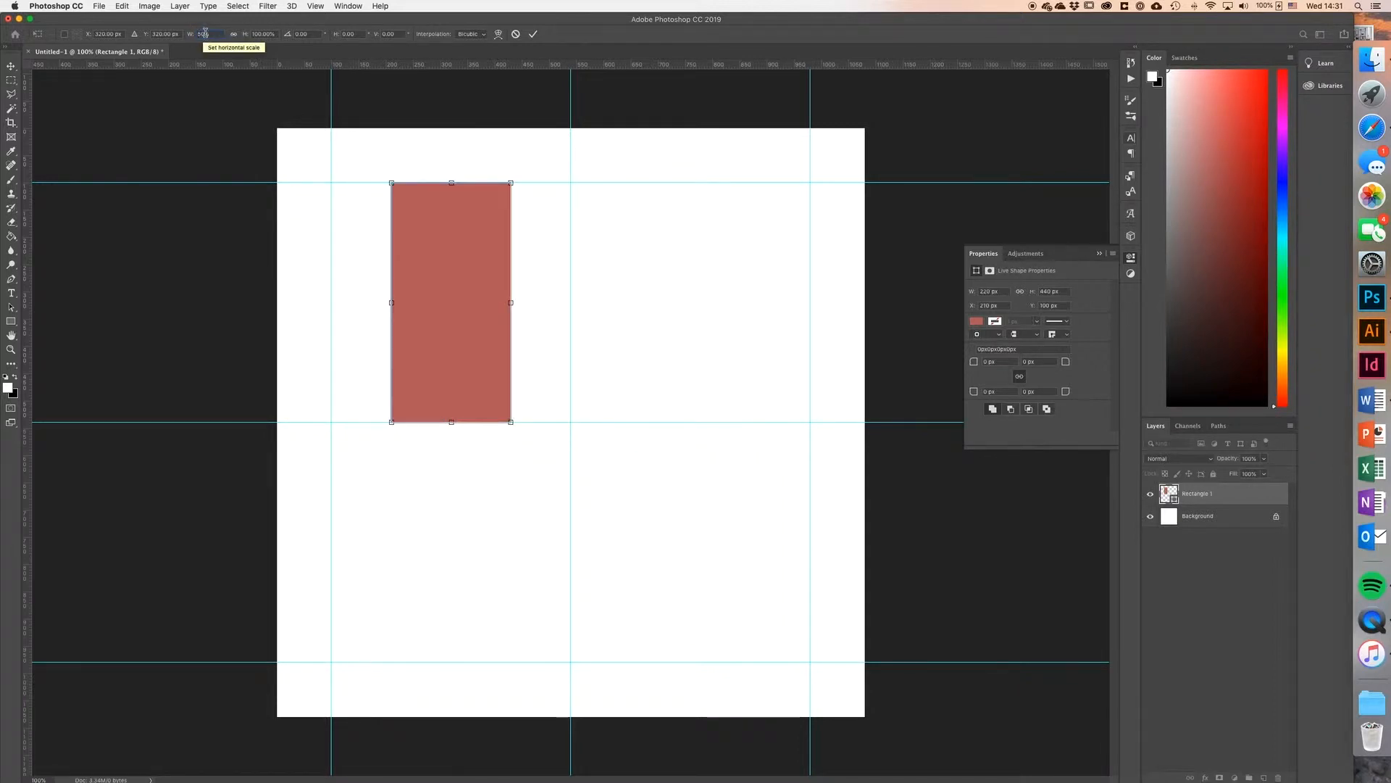
left_click(234, 34)
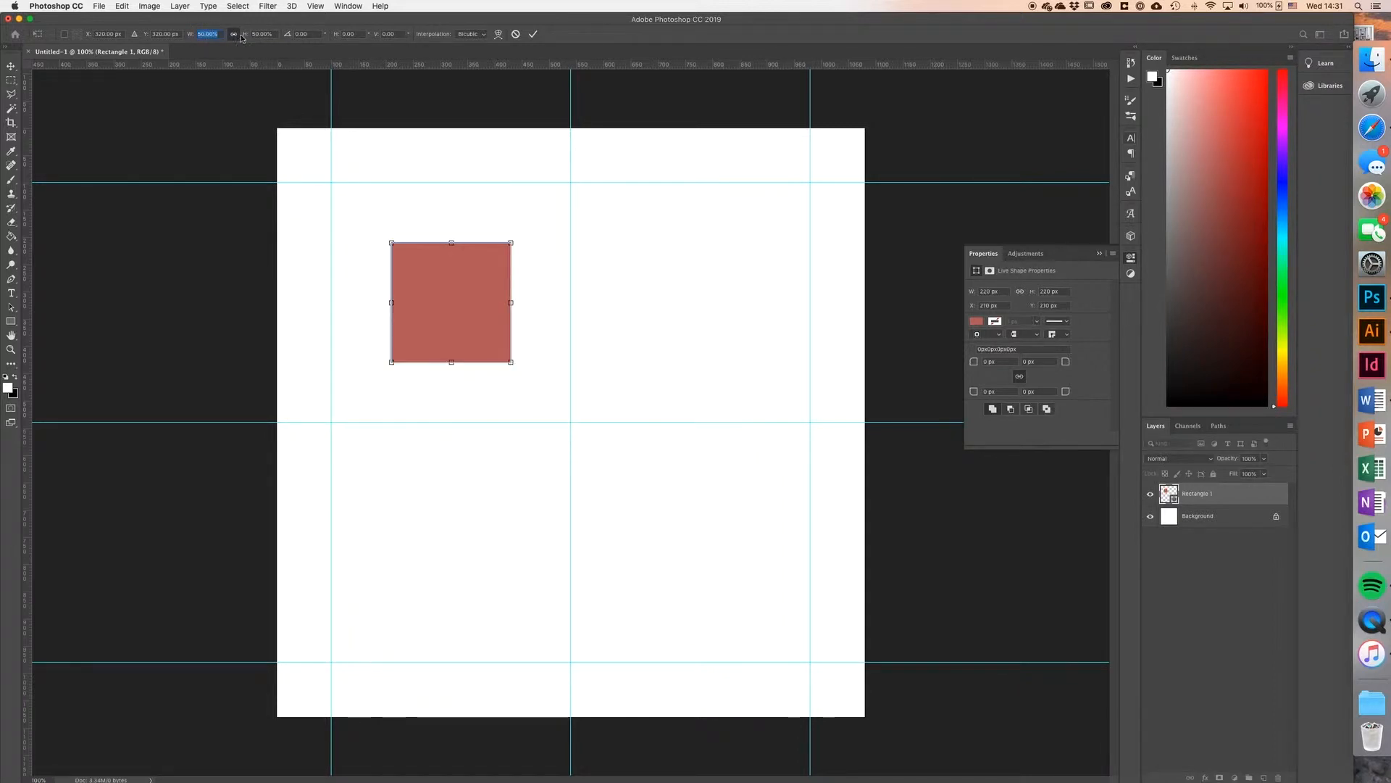
left_click(535, 35)
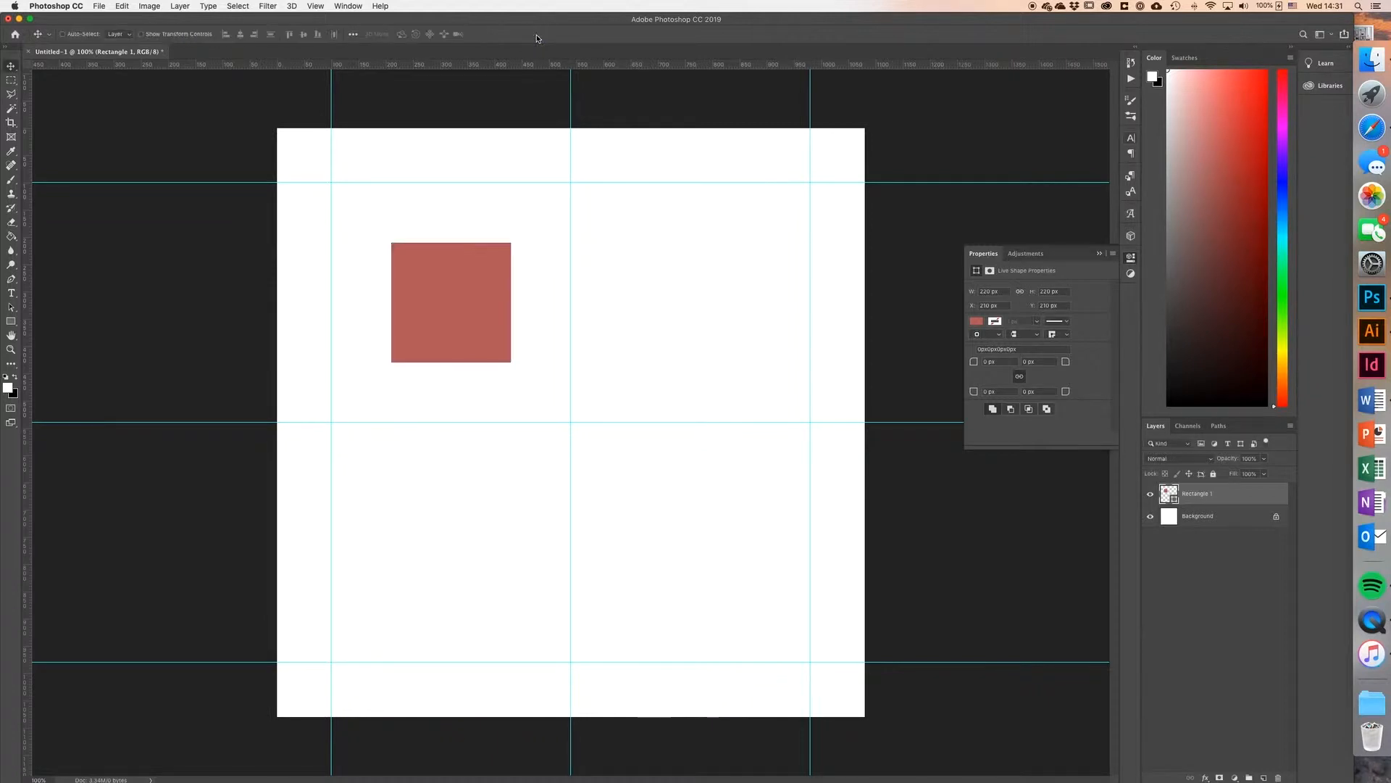
Step: Snap the reduced square to the upper-left margin corner and add guides along its bottom and right edges
left_click_drag(467, 258, 408, 198)
left_click_drag(481, 68, 453, 302)
left_click_drag(26, 272, 450, 295)
Step: Use the small square in the lower margin corners to add guides along its top and left edges, and delete the square
left_click_drag(402, 230, 398, 578)
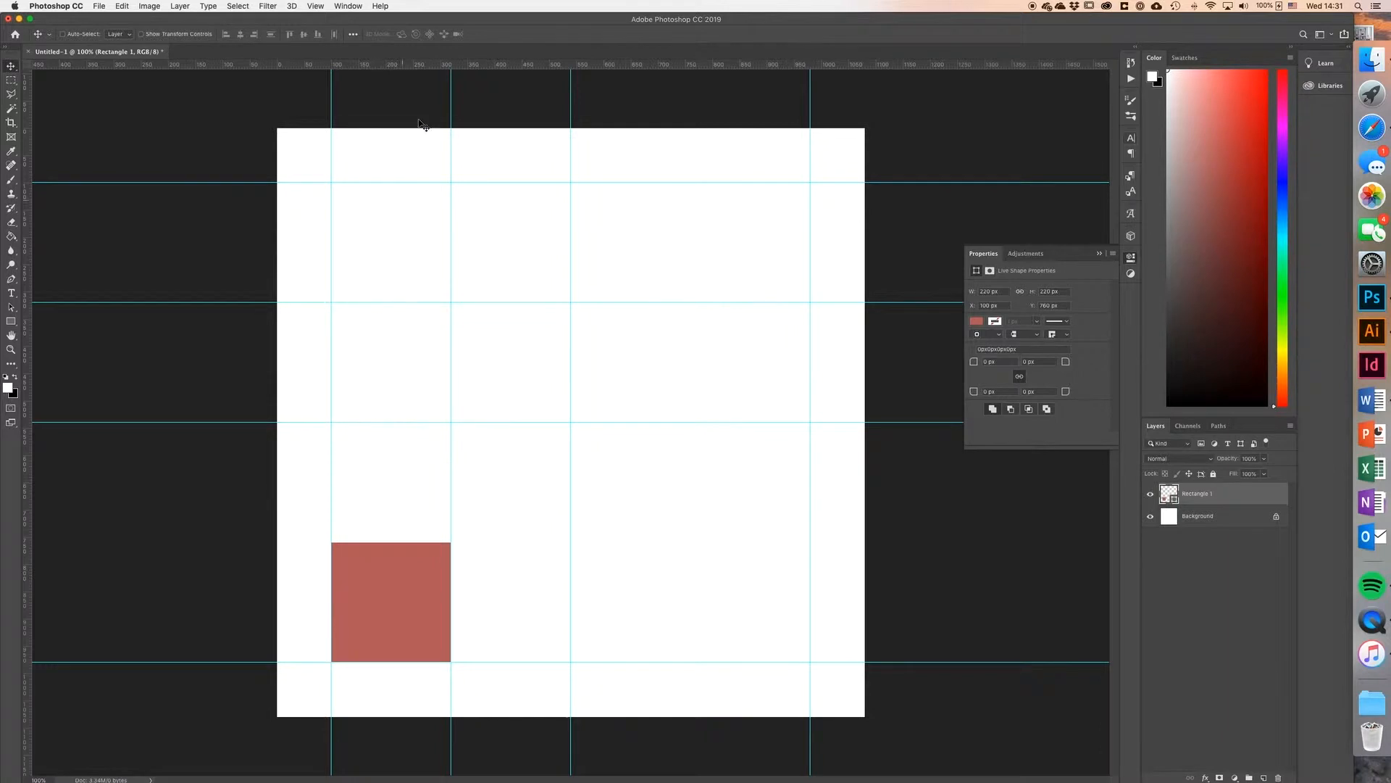
left_click_drag(429, 64, 442, 542)
left_click_drag(389, 581, 748, 581)
left_click_drag(25, 472, 689, 565)
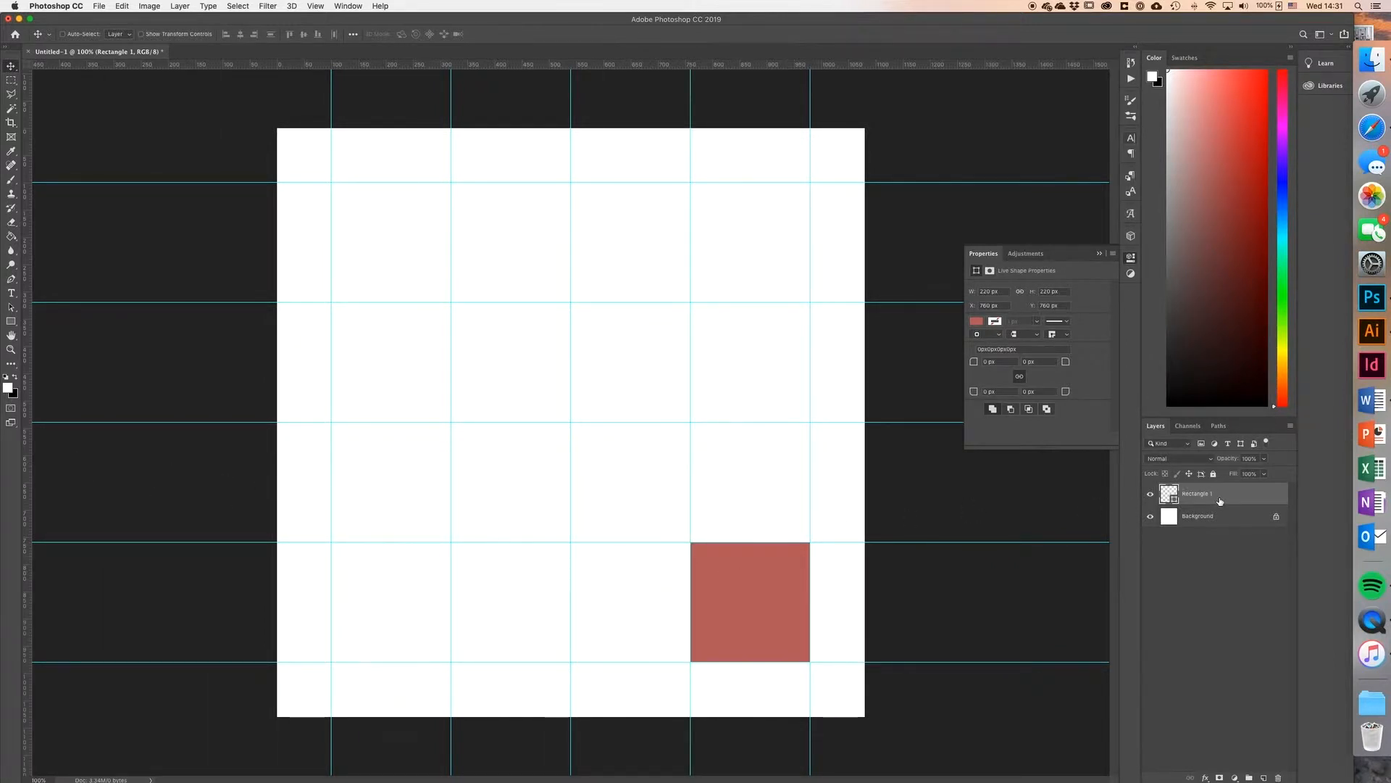
key("Delete")
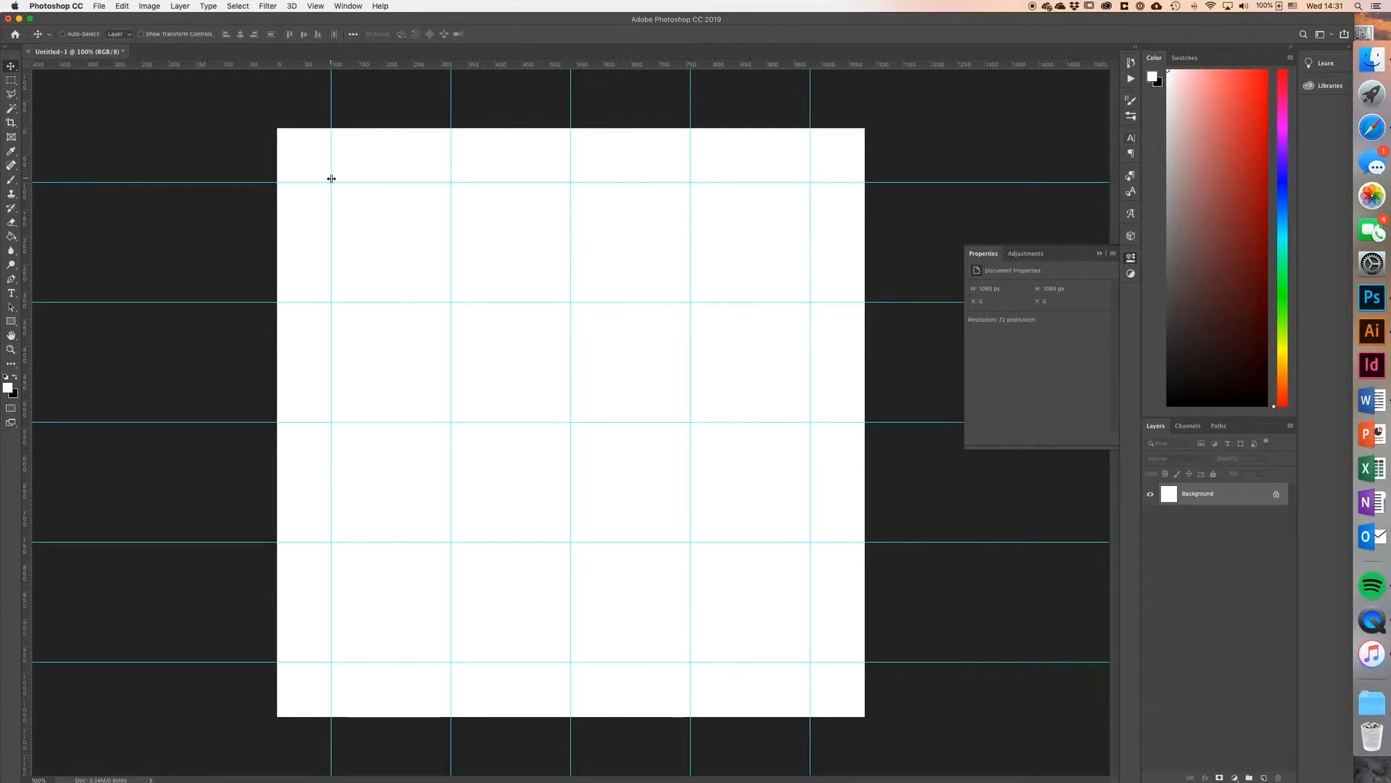
Step: Create a 440 × 440 px rectangle starting at the upper-left intersection of the margin guides
left_click(11, 321)
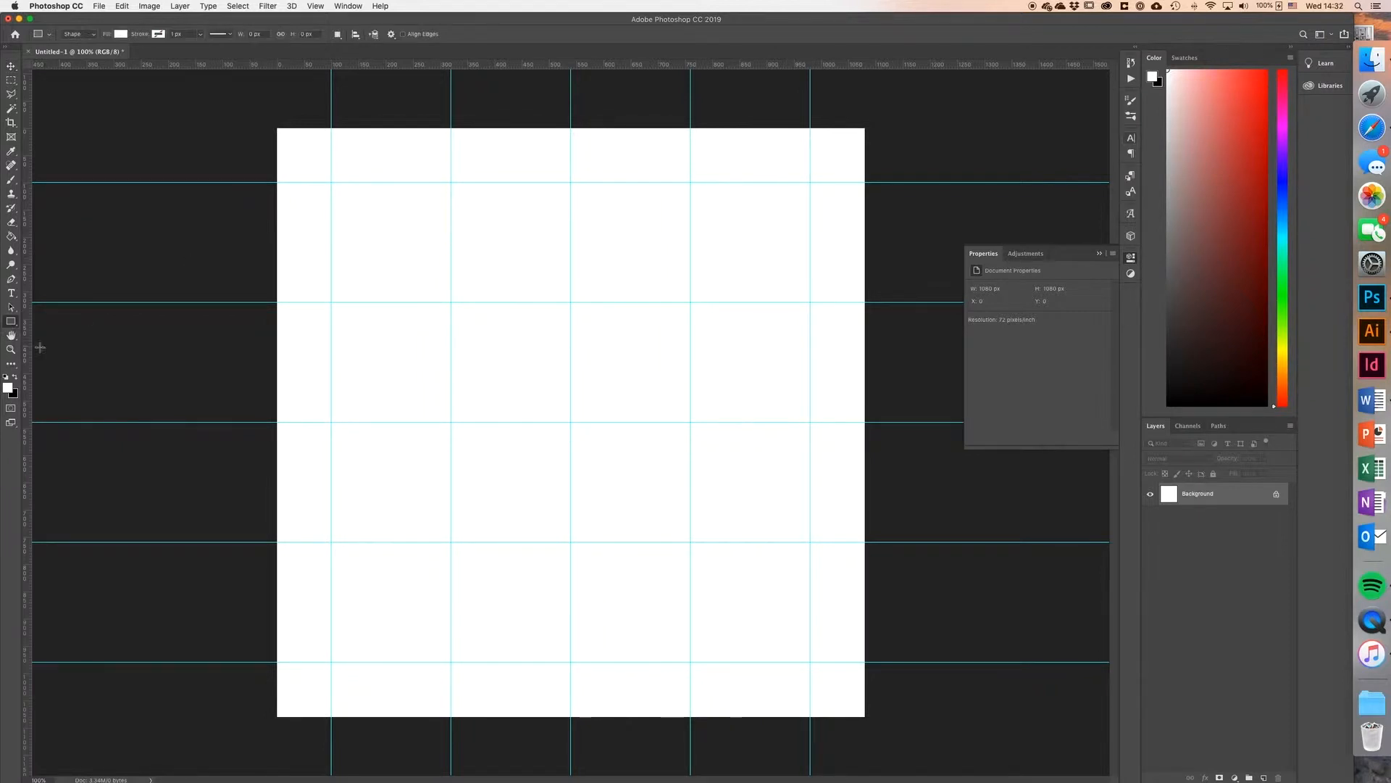
left_click(330, 182)
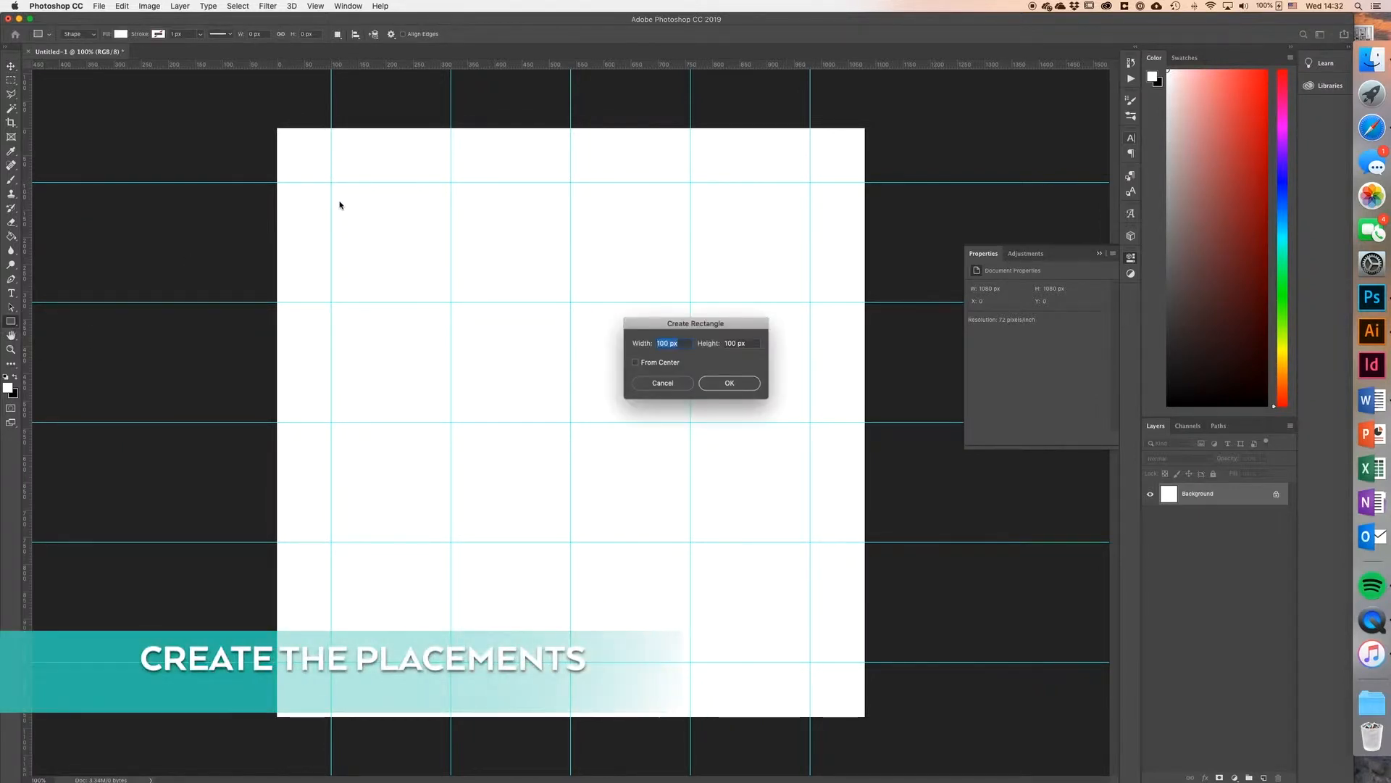
type("440")
key("Tab")
type("440")
left_click(719, 382)
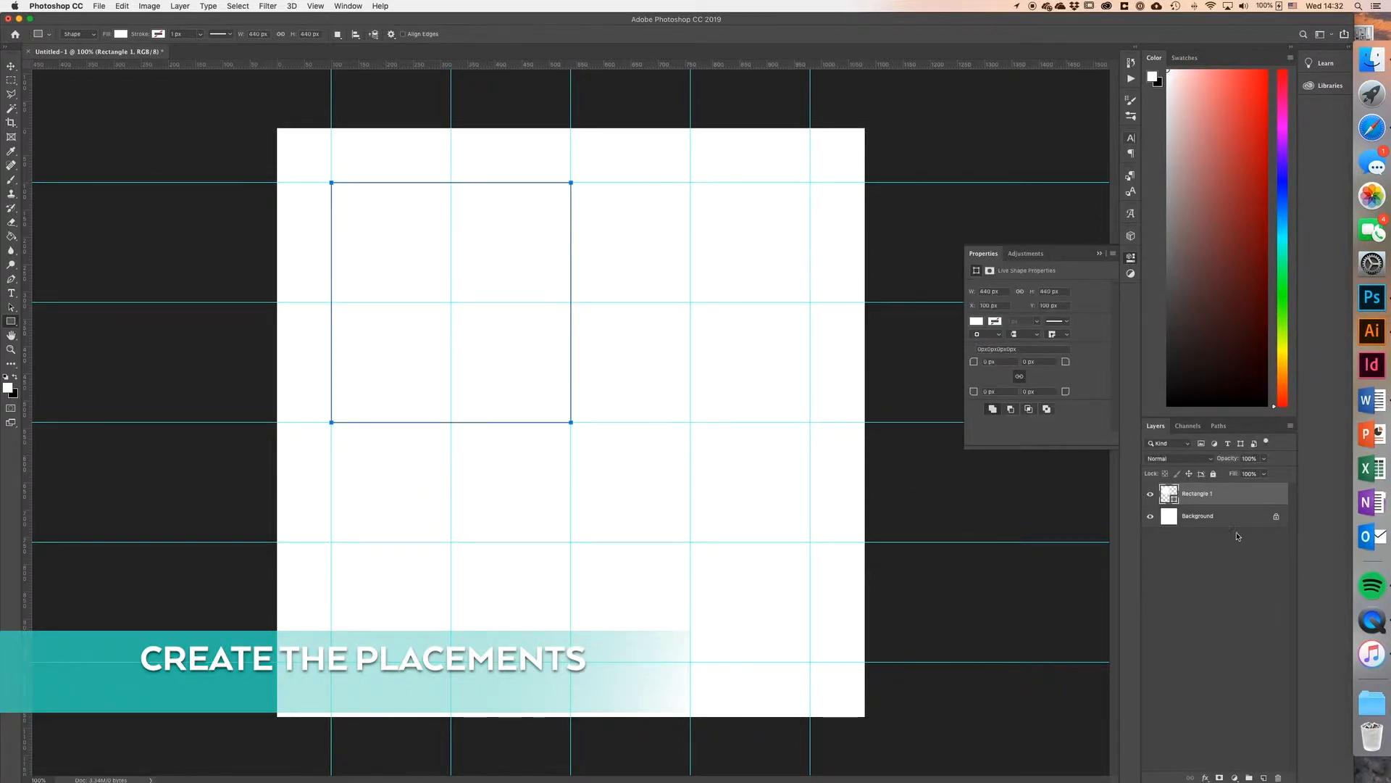
Step: Fill the new square with the light pink #f7b1b1 and keep it aligned to the upper-left margin guides
double_click(1169, 494)
left_click(746, 223)
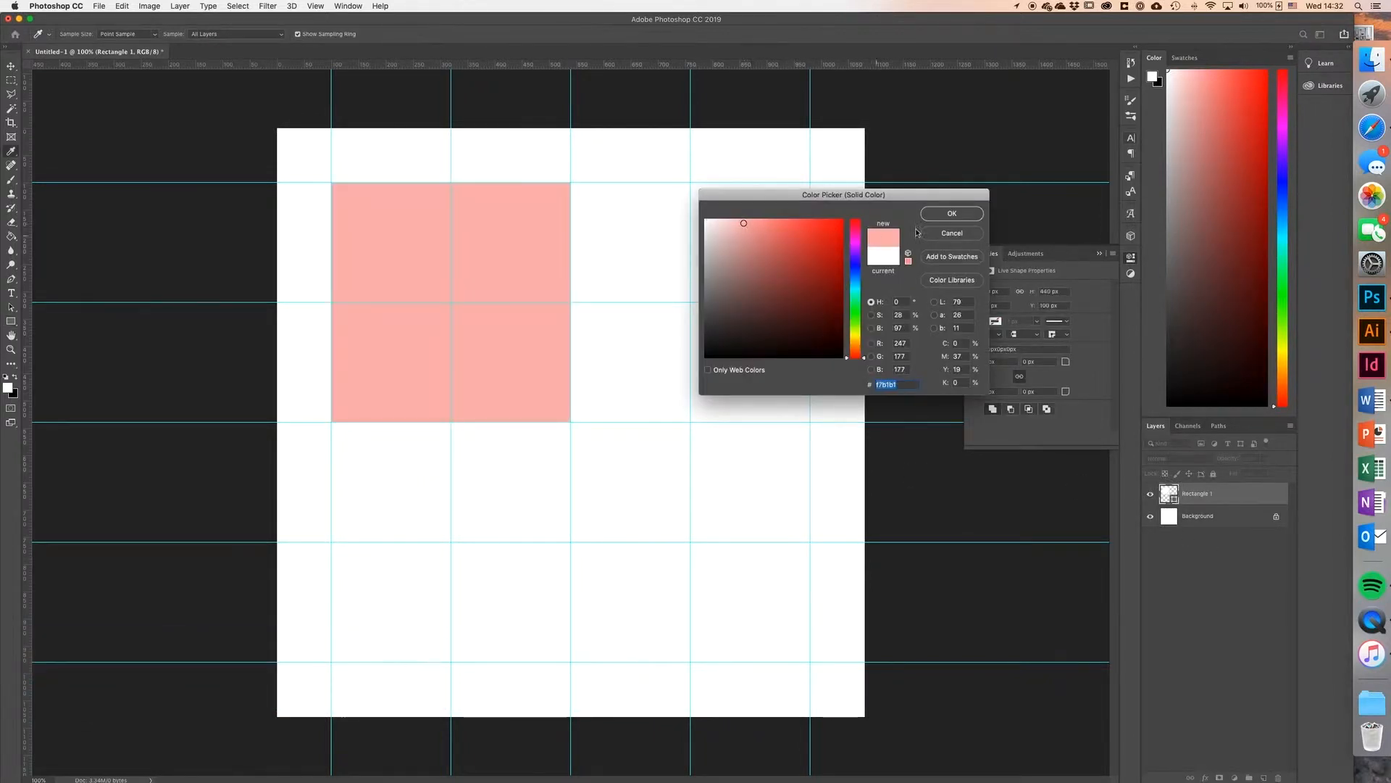
left_click(942, 215)
key("v")
left_click_drag(558, 380, 519, 363)
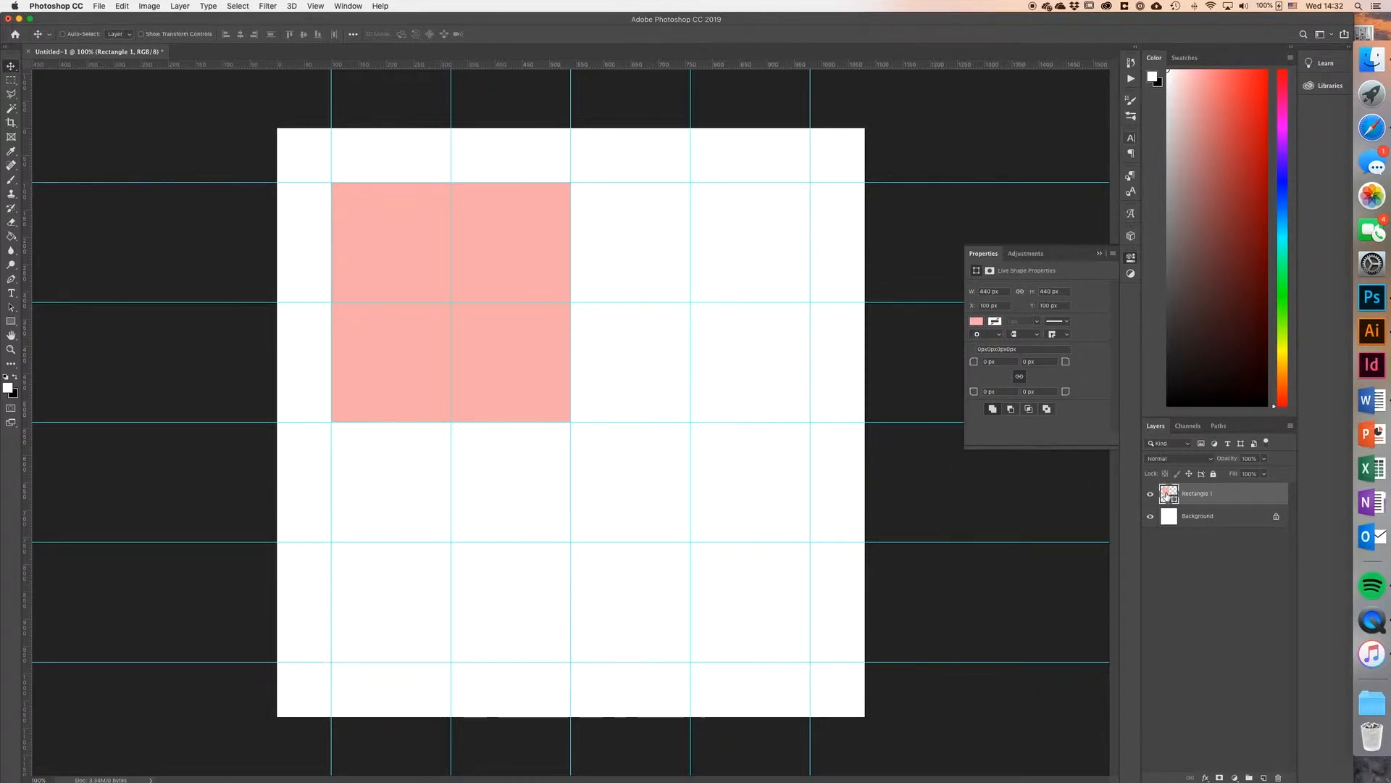
Step: Inspect the large pink square's fill colour, switch to Illustrator to examine the finished mood board layout, and return to Photoshop
double_click(1169, 493)
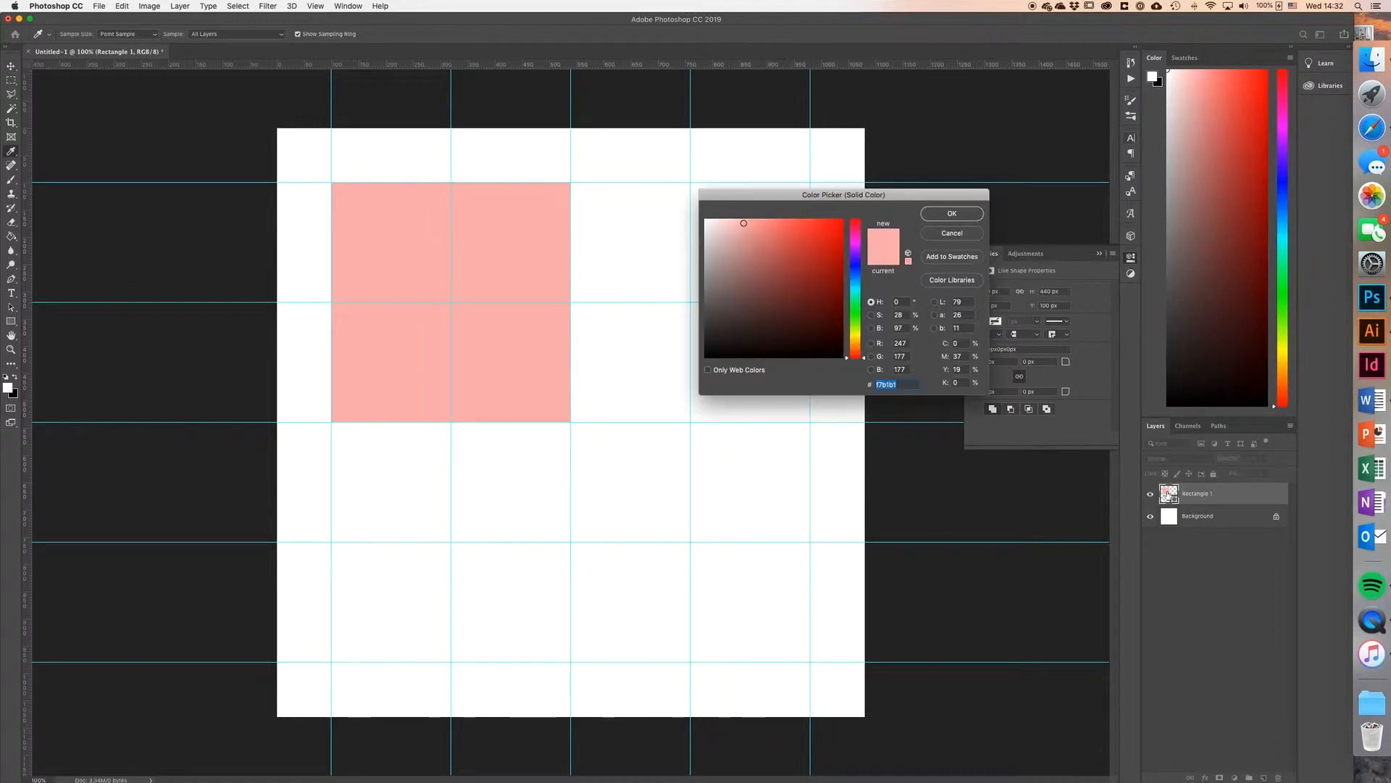
left_click(951, 214)
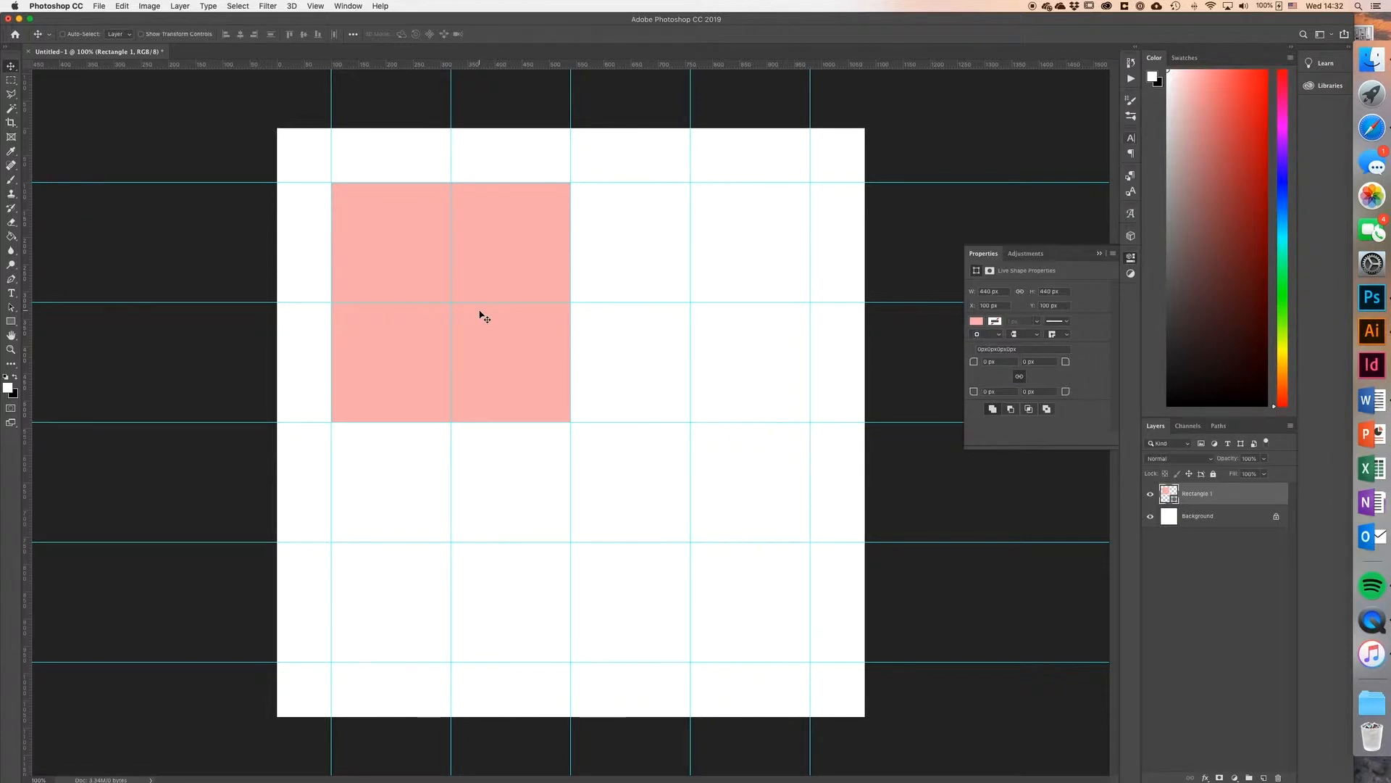
left_click(1371, 330)
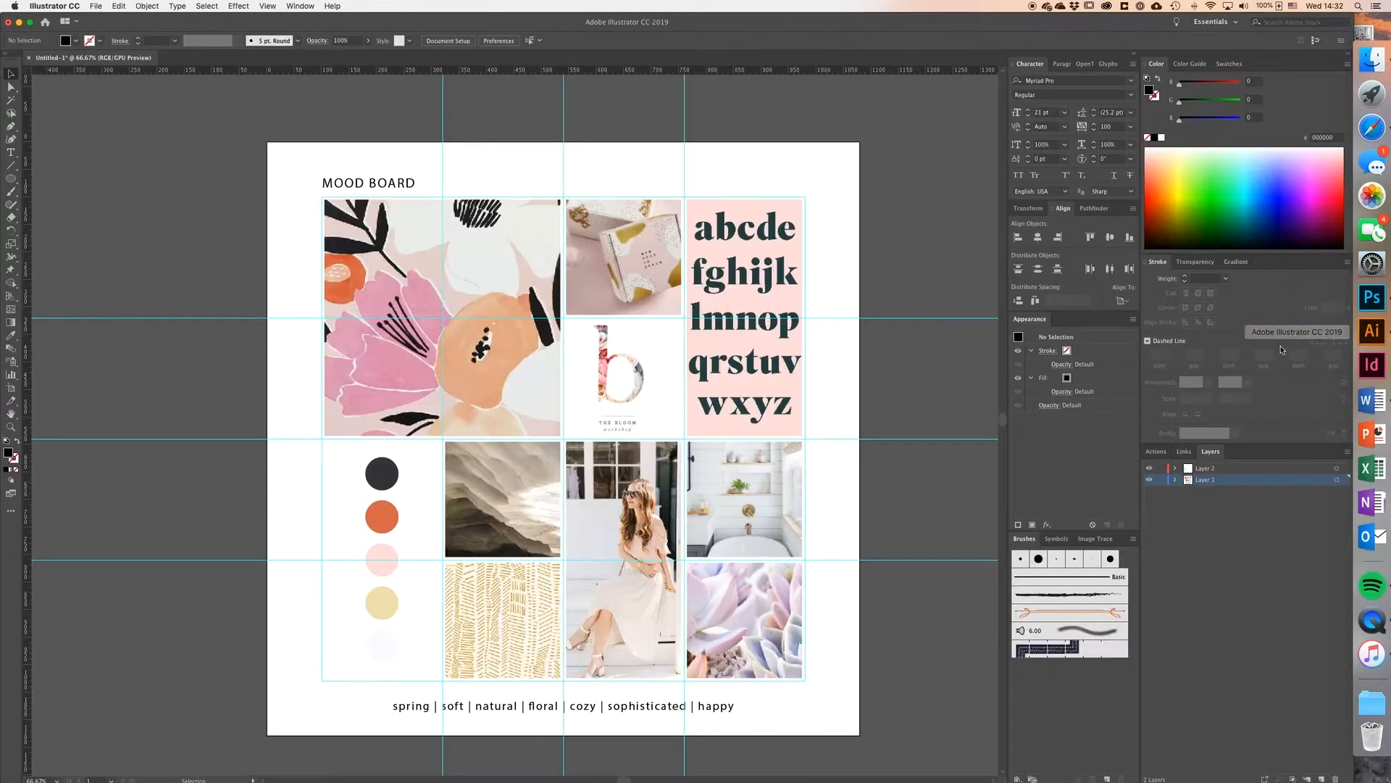
left_click_drag(850, 366, 745, 291)
left_click(1372, 297)
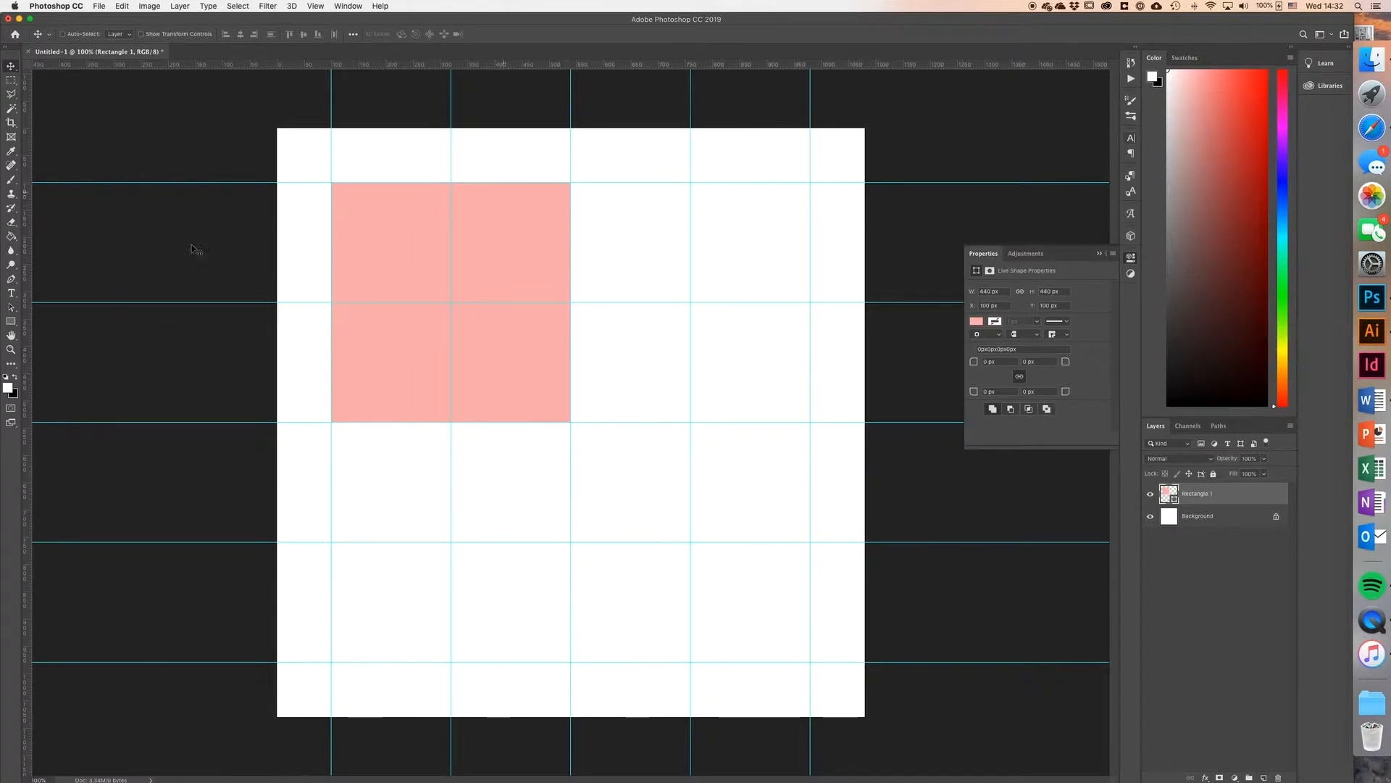
Step: Create a 220 × 220 px rectangle and snap it to the upper right side of the large pink square
left_click(11, 321)
left_click(588, 197)
type("22")
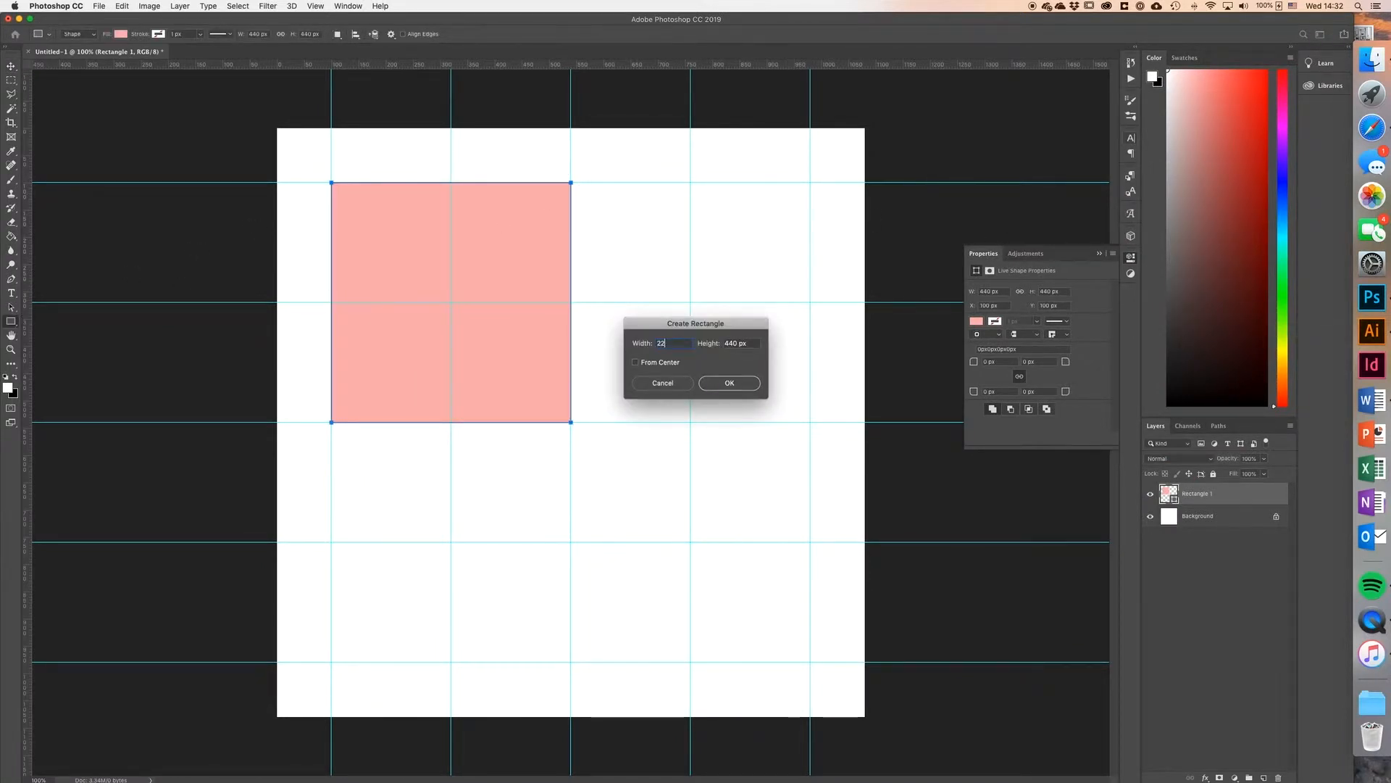
type("0")
key("Tab")
type("22")
key("Return")
key("v")
mouse_move(636, 232)
left_mouse_down()
mouse_move(621, 229)
mouse_move(632, 223)
left_mouse_up()
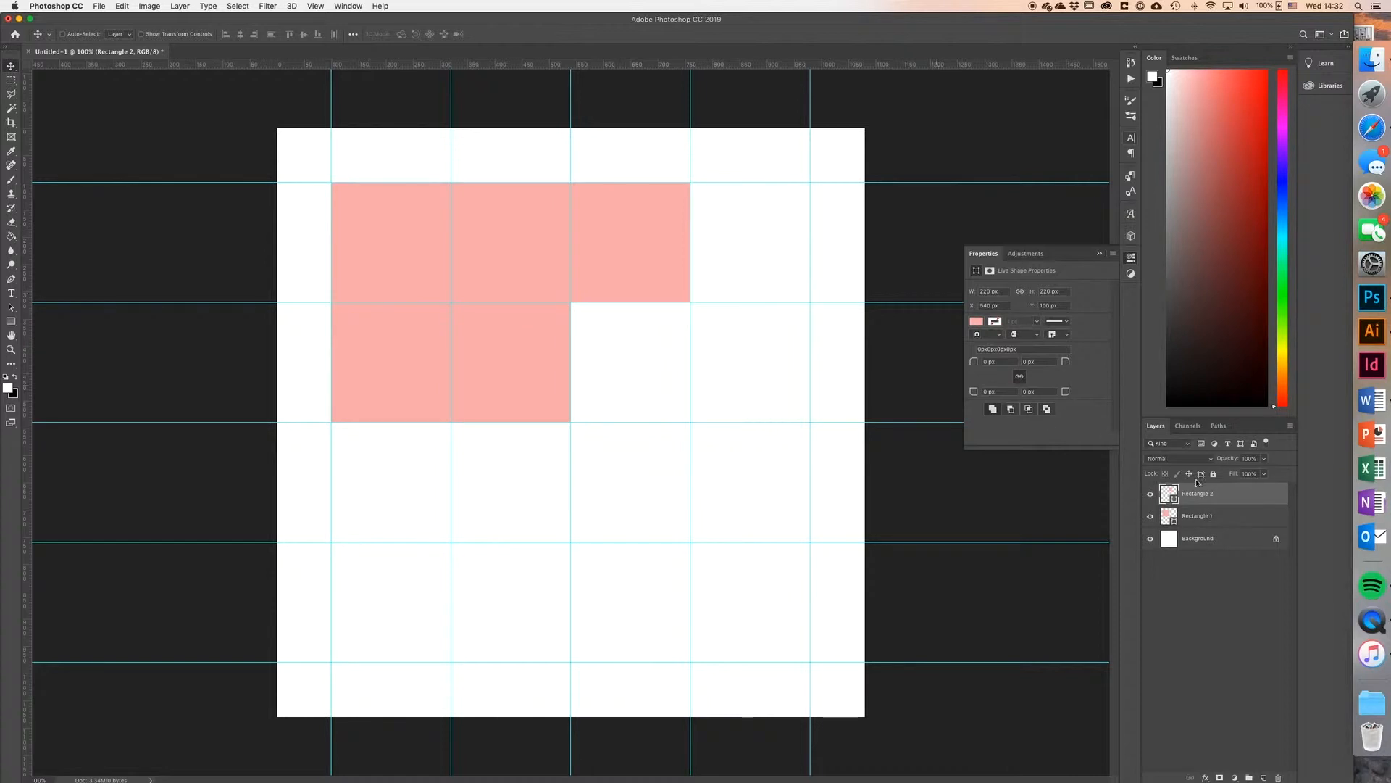
Step: Fill the 220 px square with the darker pink #e47e7e and move its layer below Rectangle 1
double_click(1167, 500)
left_click(766, 233)
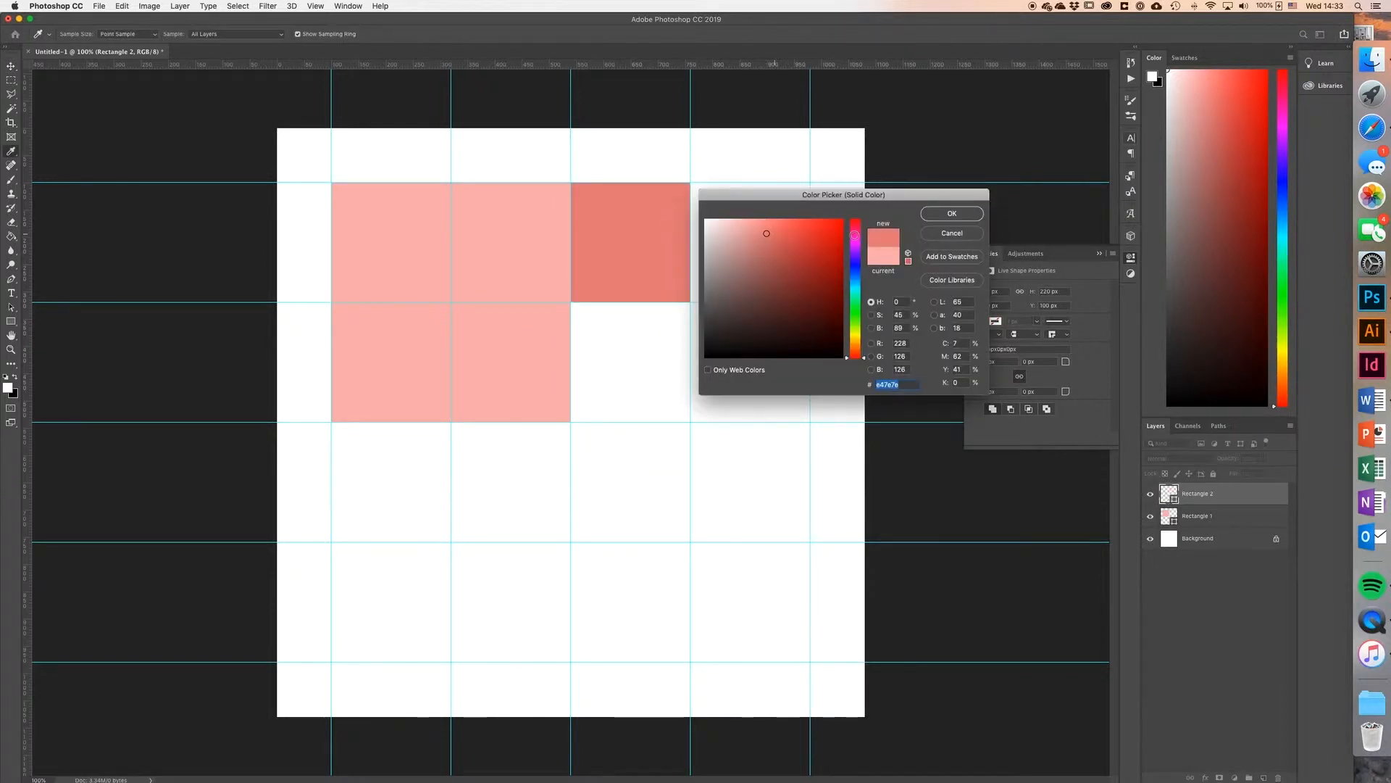
left_click(952, 214)
left_click_drag(1217, 495, 1225, 526)
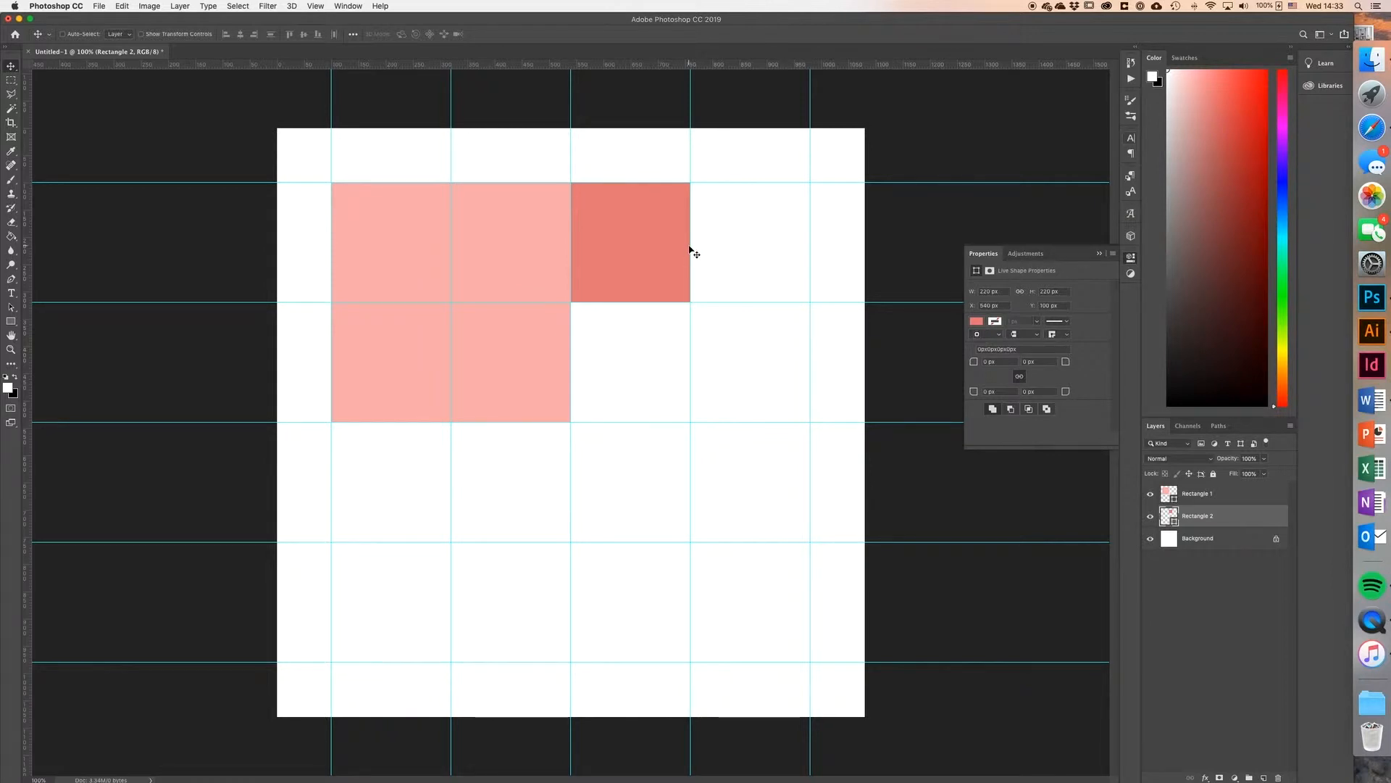
Step: Duplicate the 220 px square into the grid cell directly below and move the copy's layer under Rectangle 2
left_click_drag(681, 247, 684, 370)
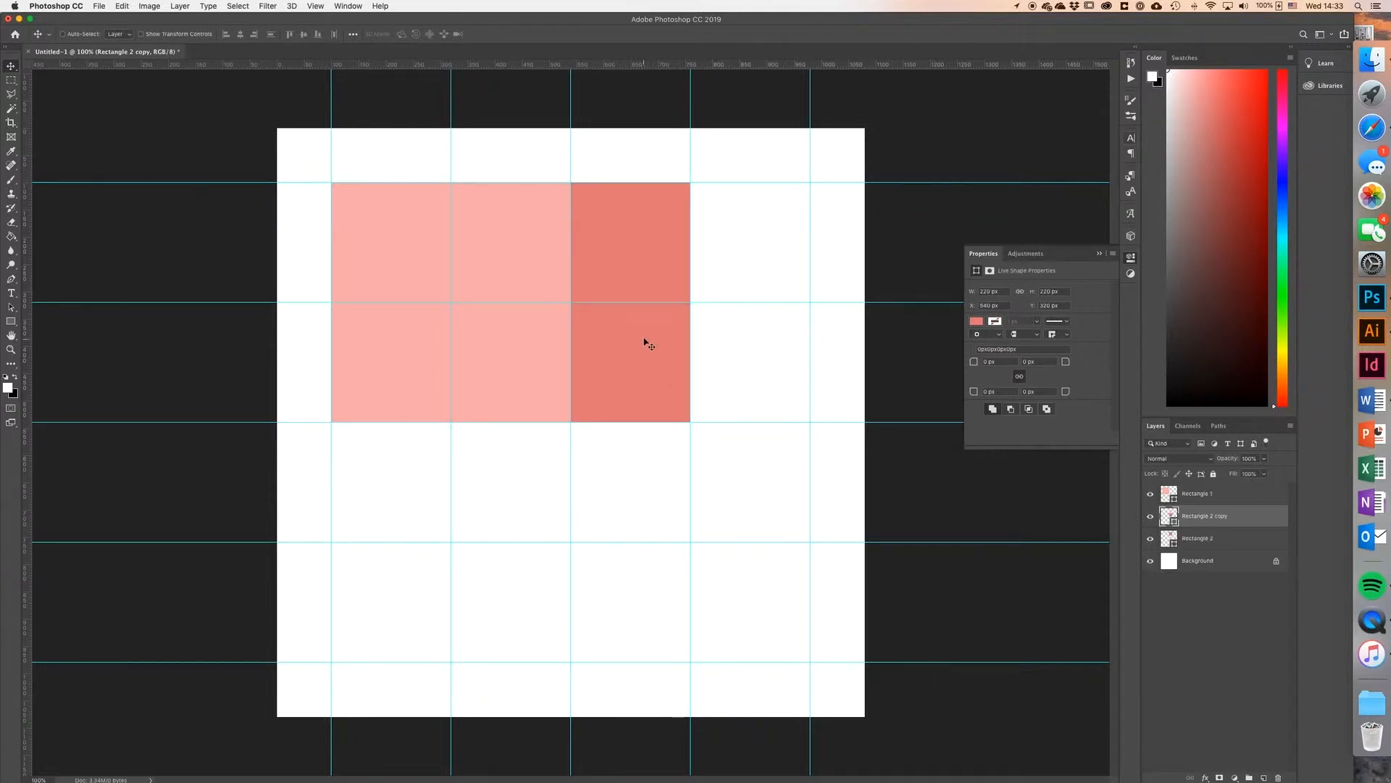
left_click_drag(1163, 519, 1172, 536)
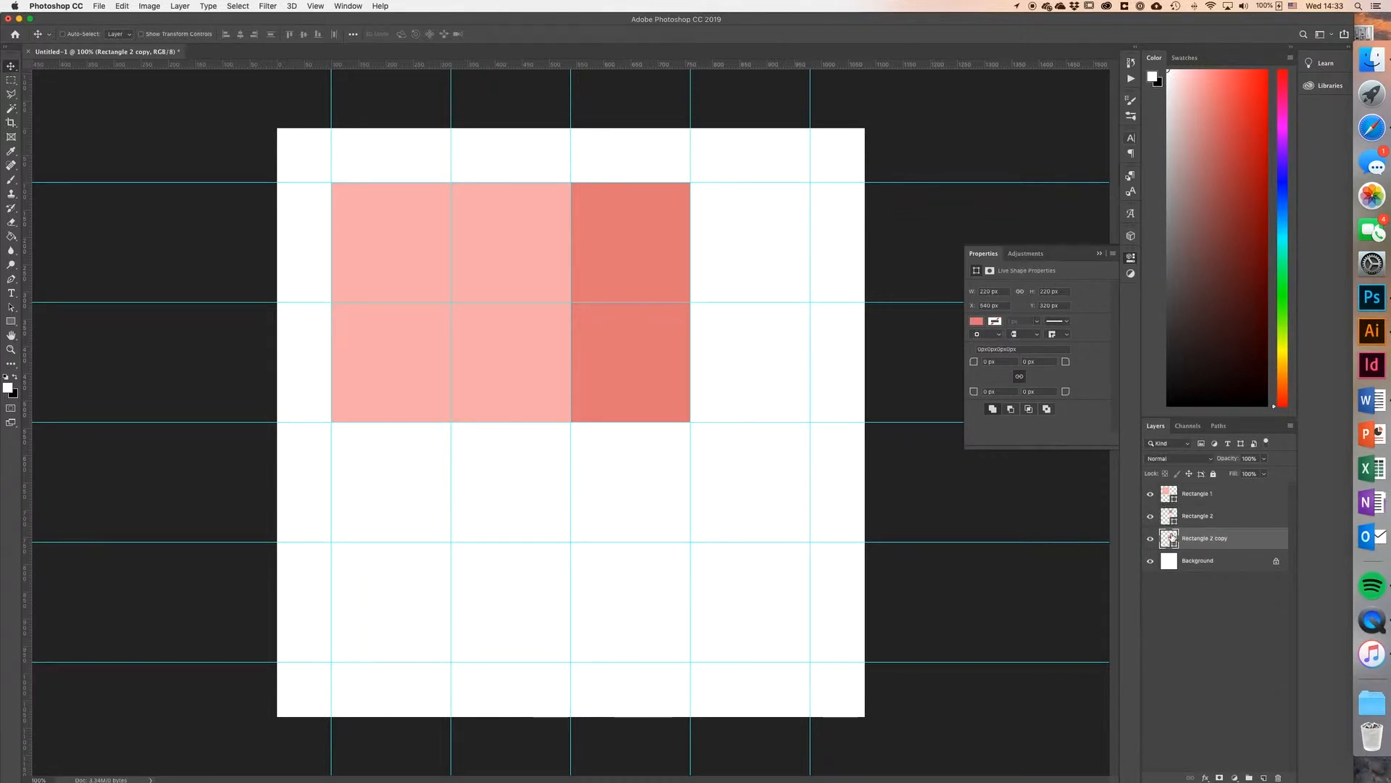
Step: Fill the duplicated square with the very light pink #fcdcdc
double_click(1169, 537)
left_click(737, 225)
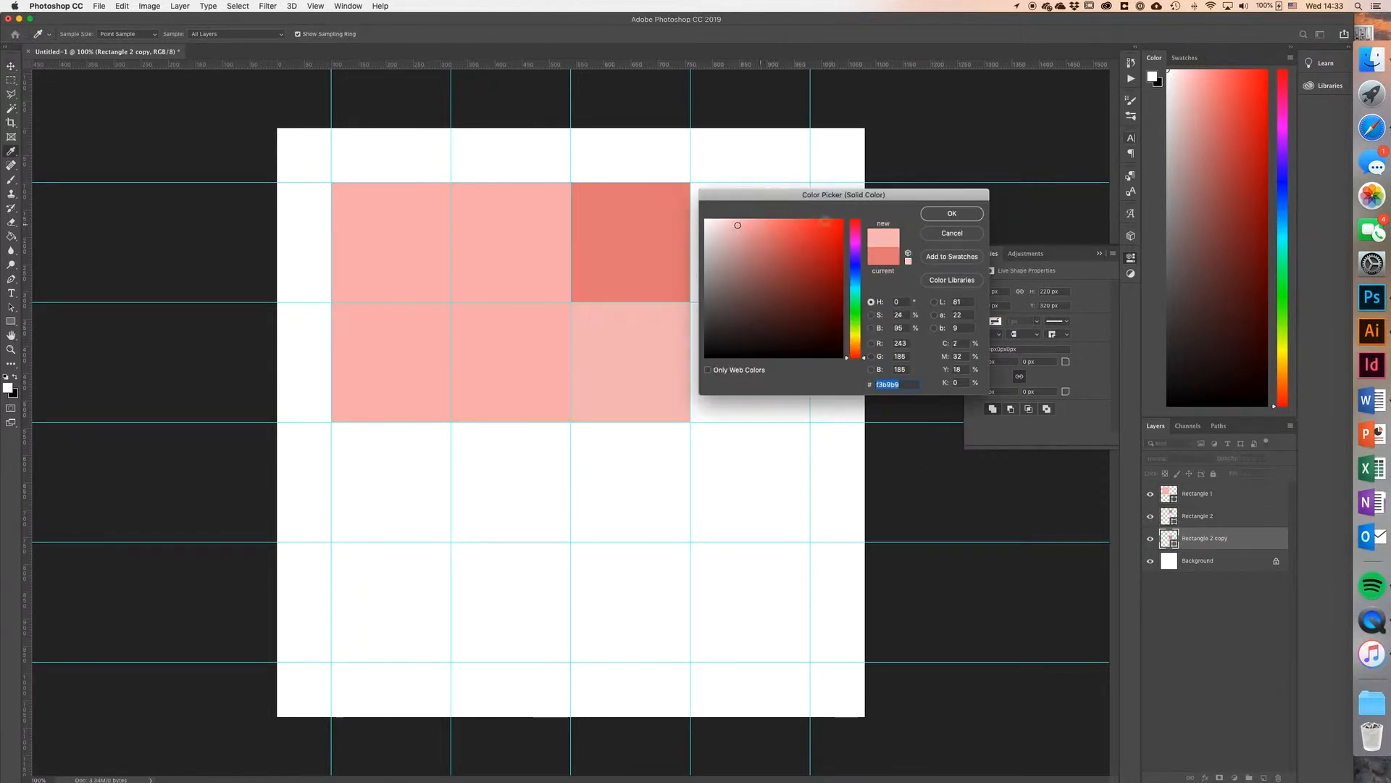
left_click(934, 216)
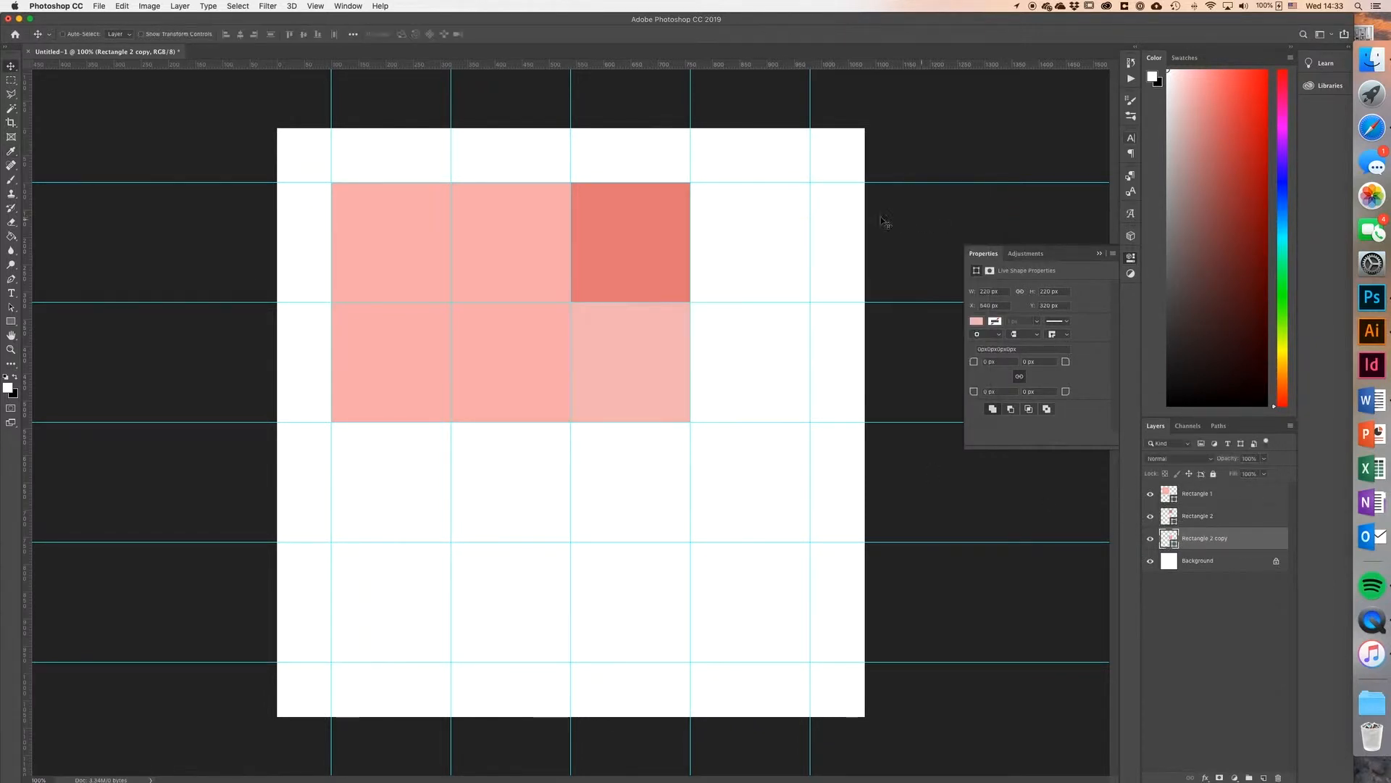
double_click(1168, 539)
left_click(719, 223)
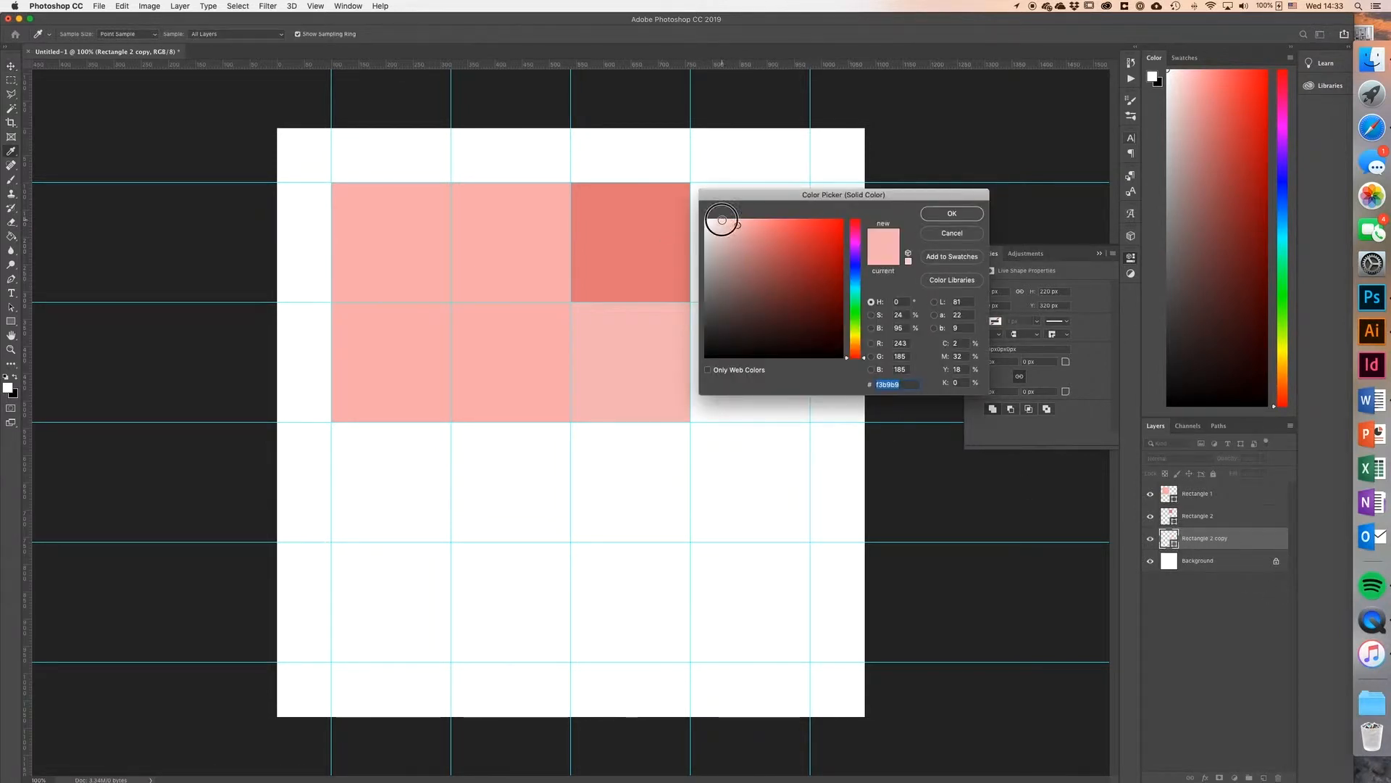
left_click(937, 216)
Step: Create a 220 × 440 px rectangle and snap it into the top two cells of the grid's last column
key("m")
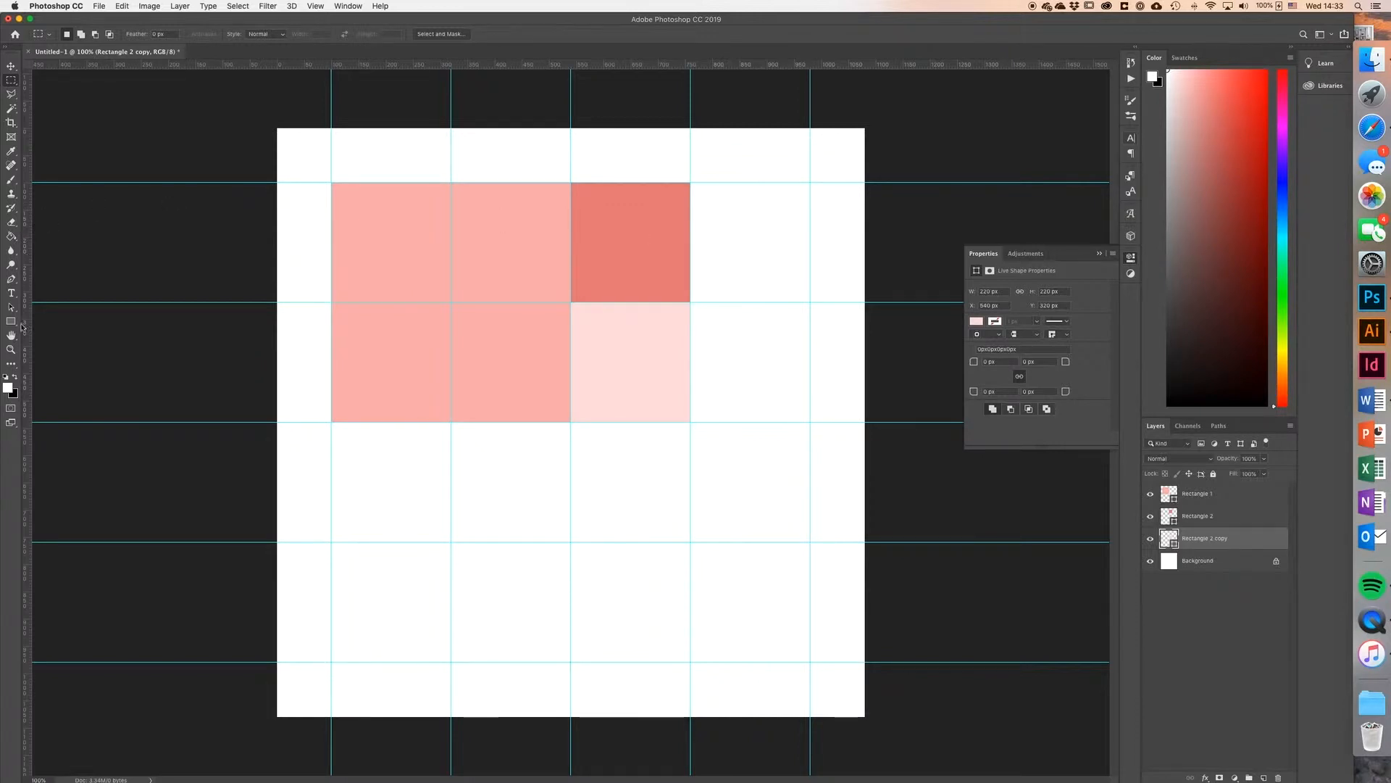
key("u")
left_click(734, 226)
type("220")
key("Tab")
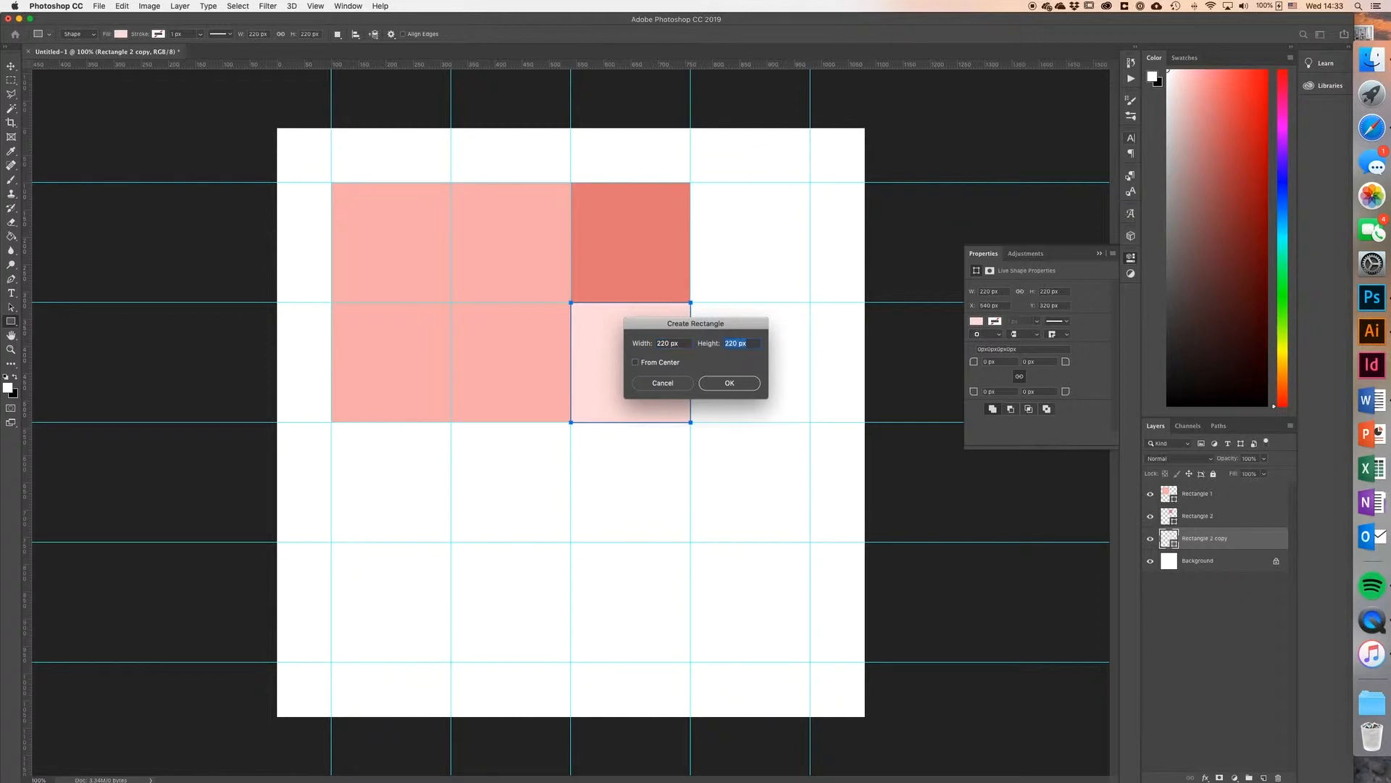
type("440")
key("Return")
key("v")
left_click_drag(773, 220, 749, 211)
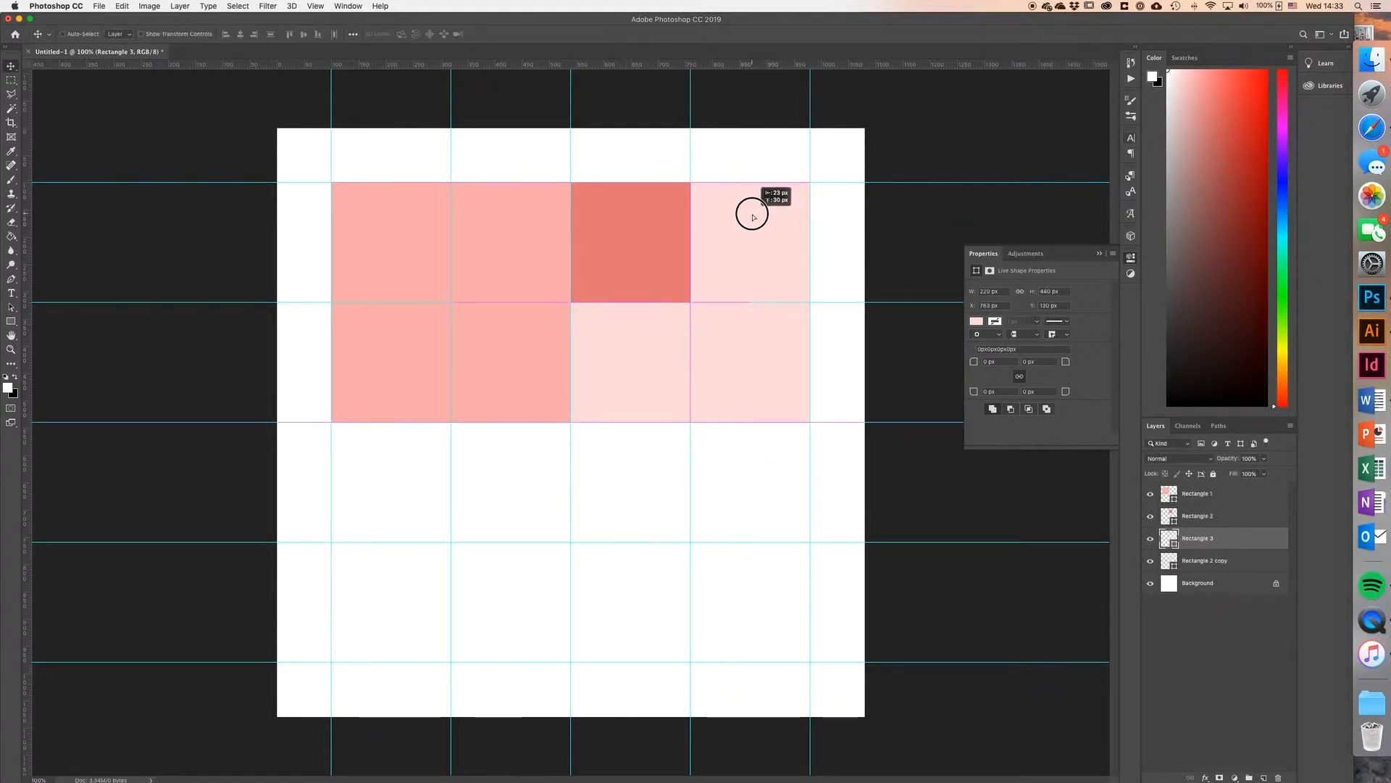
Step: Fill the tall rectangle with the dark red #c86262 and toggle the guides off and on to review the layout
double_click(1169, 538)
left_click(634, 239)
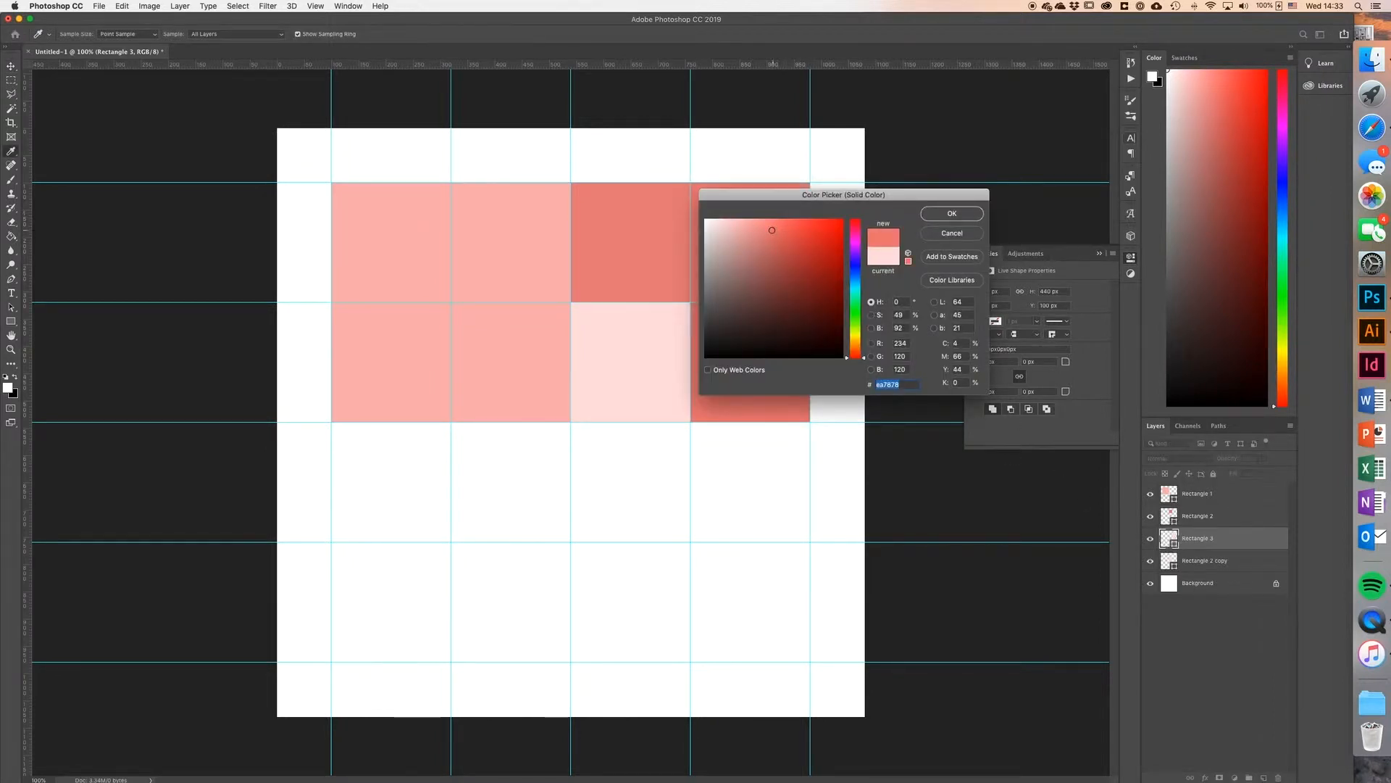
left_click(776, 249)
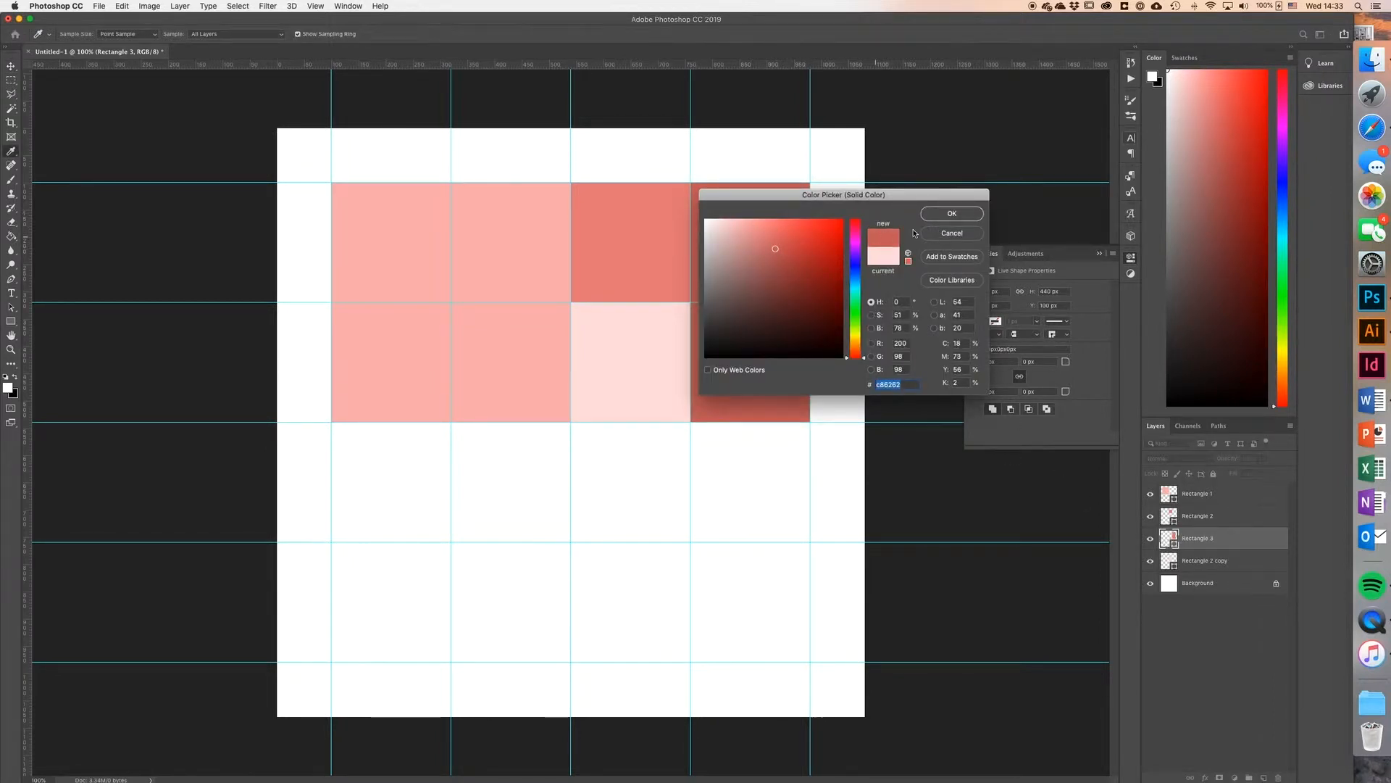
left_click(952, 213)
key("super+semicolon")
key("super+semicolon")
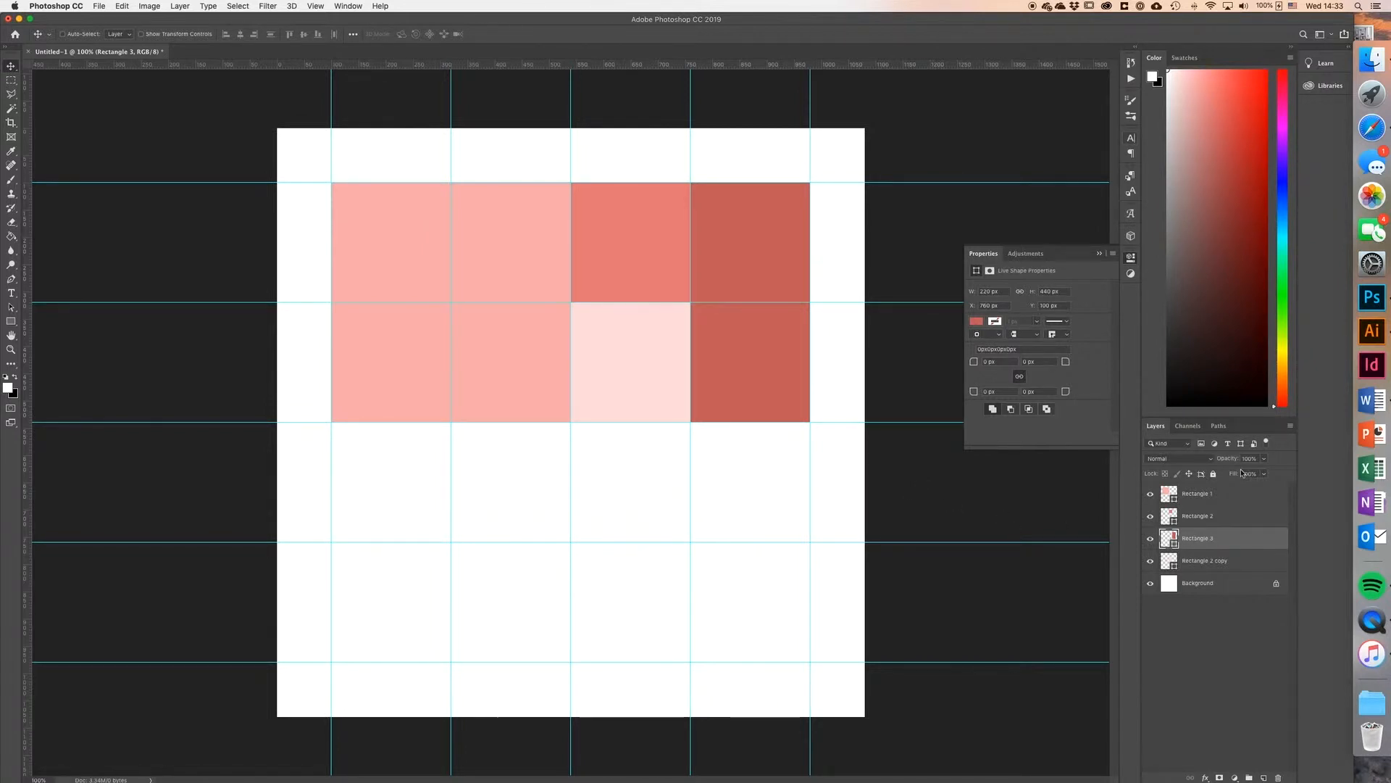
Step: Consult the finished mood board in Illustrator, return to Photoshop, and set the tall red rectangle's opacity to 20%
left_click(1372, 331)
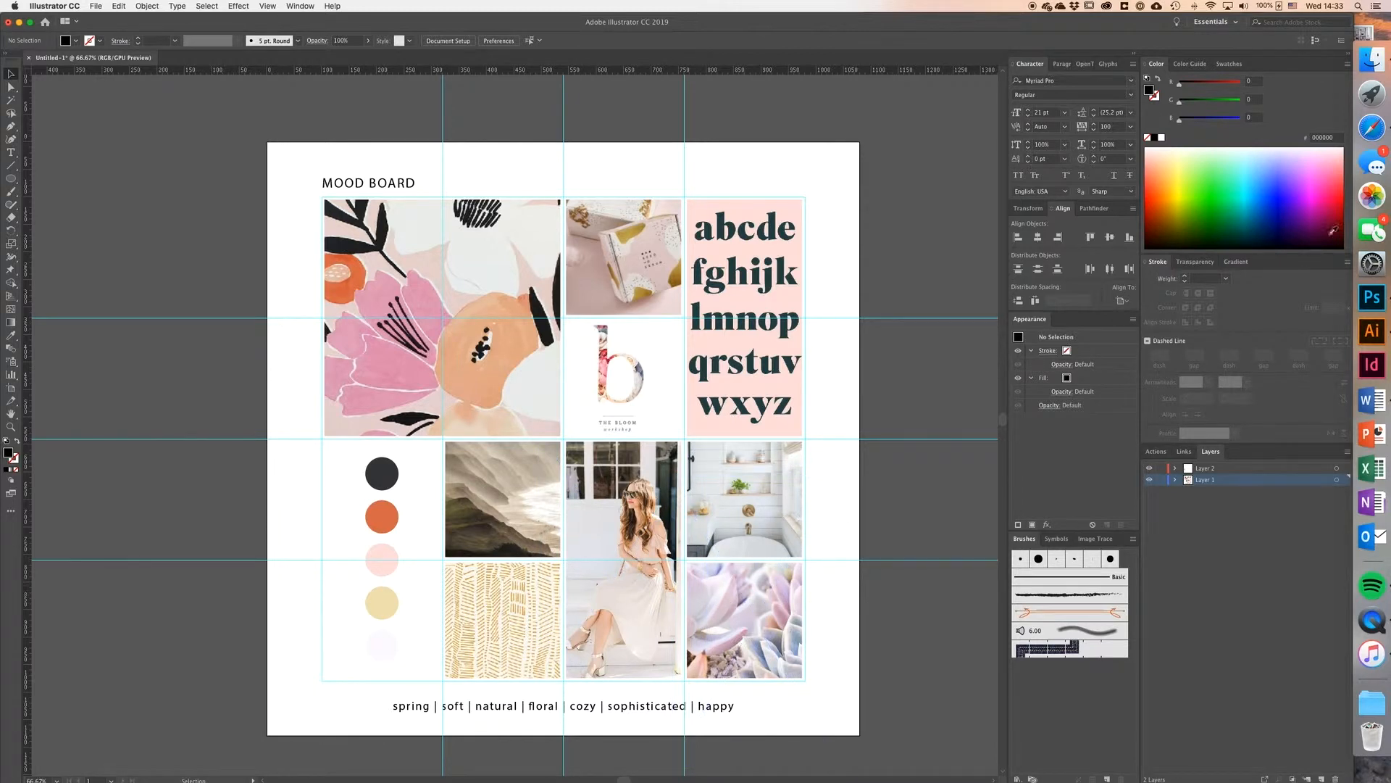
left_click(1371, 297)
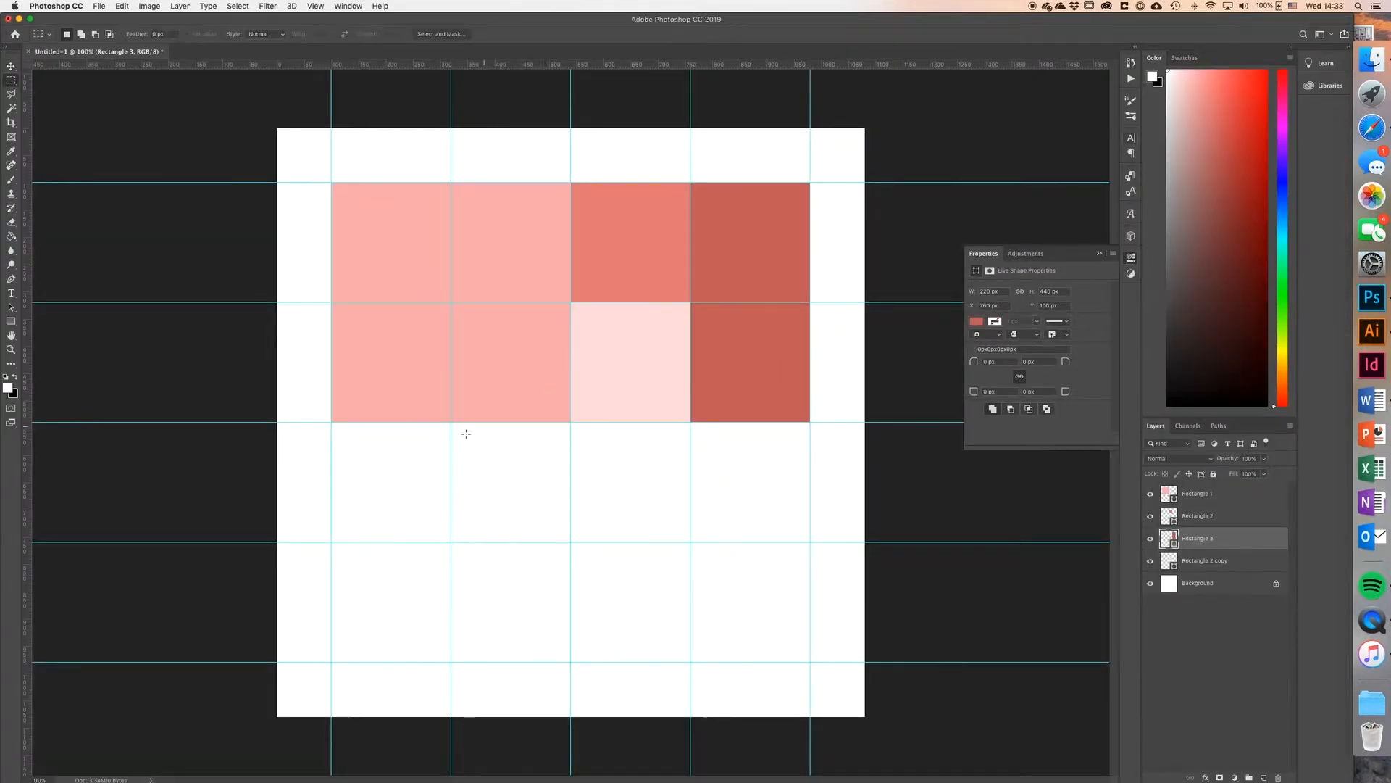
key("2")
Step: Create a 220 × 220 px rectangle and snap it into the third row of the grid's second column
key("u")
left_click(487, 466)
type("220")
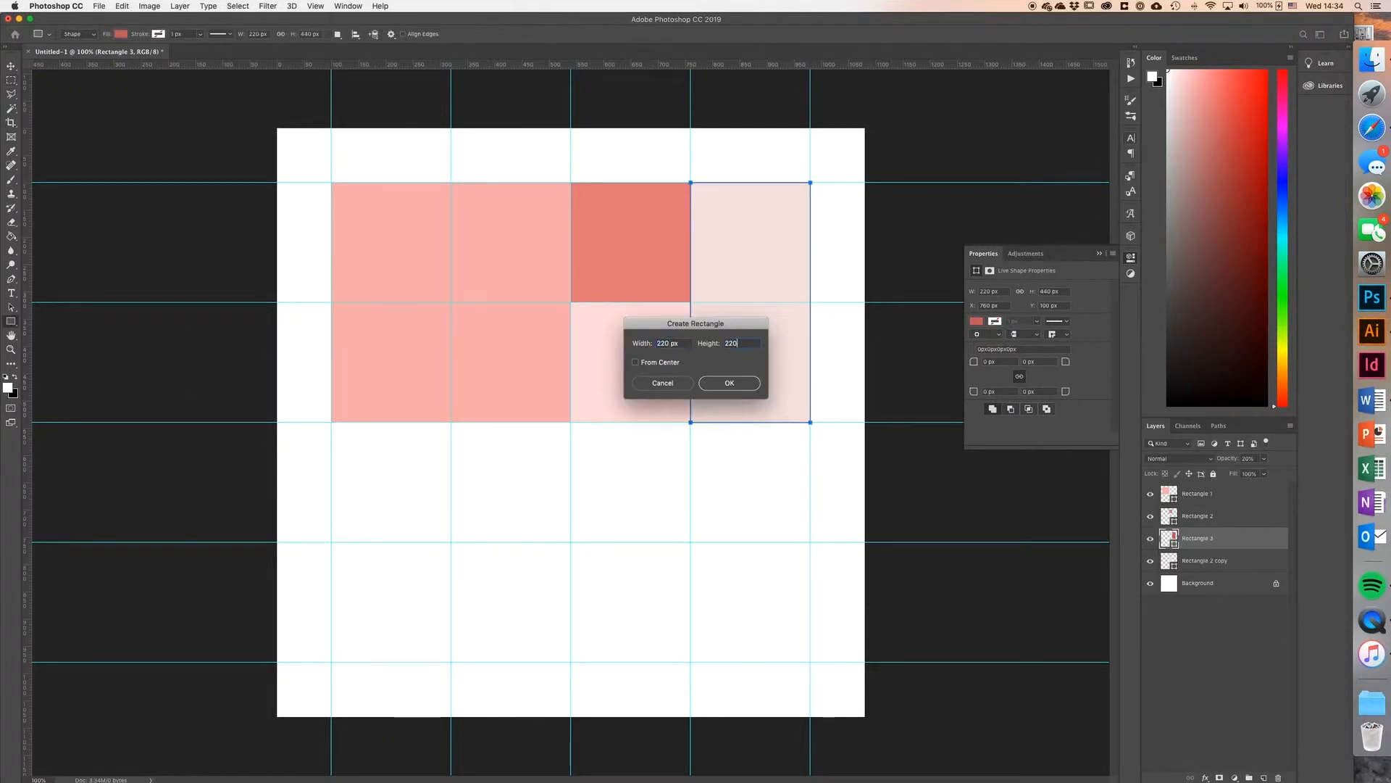
key("Return")
key("v")
left_click_drag(512, 503, 484, 476)
Step: Create another 220 × 220 px rectangle and snap it into the bottom cell of the second column
key("u")
left_click(552, 625)
type("220")
key("Tab")
type("220")
key("Return")
key("v")
left_click_drag(574, 702, 474, 619)
Step: Fill the second column's bottom square with the muted light pink #e9bfbf
double_click(1169, 538)
left_click(734, 228)
left_click(952, 215)
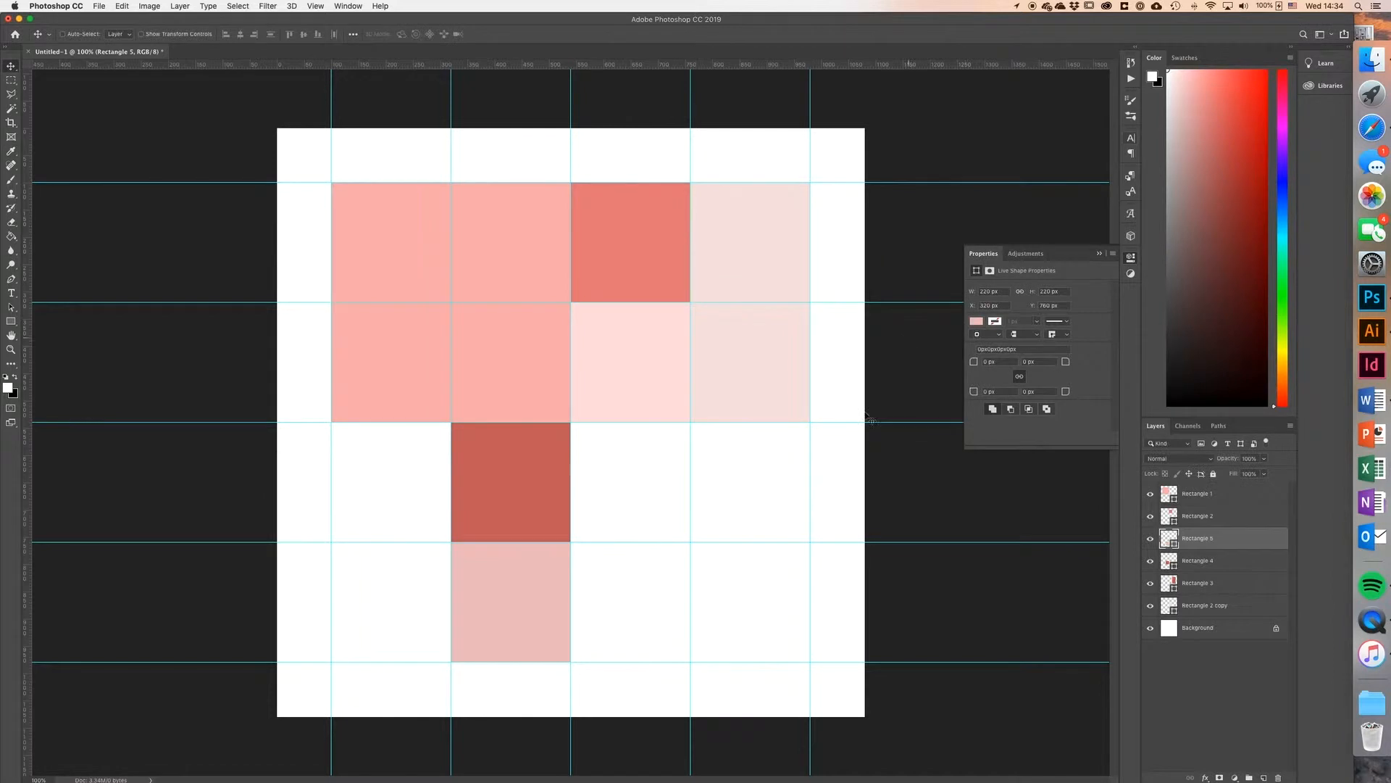
Step: Create a 220 × 440 px rectangle and snap it into the bottom two cells of the grid's third column
key("u")
left_click(599, 442)
type("220")
key("Tab")
type("440")
key("Return")
key("v")
left_click_drag(649, 459, 623, 440)
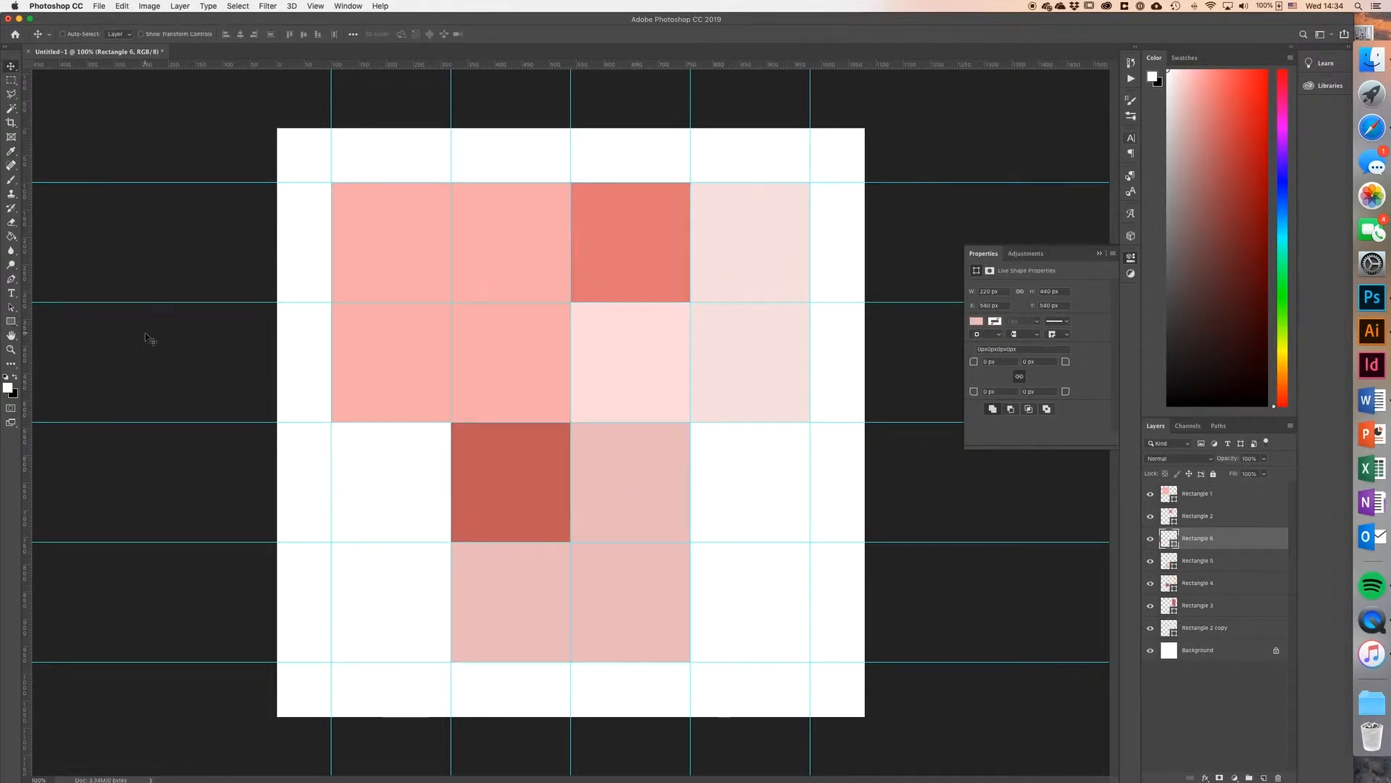
Step: Create a 220 × 220 px rectangle and snap it into the third row of the grid's last column
left_click(11, 322)
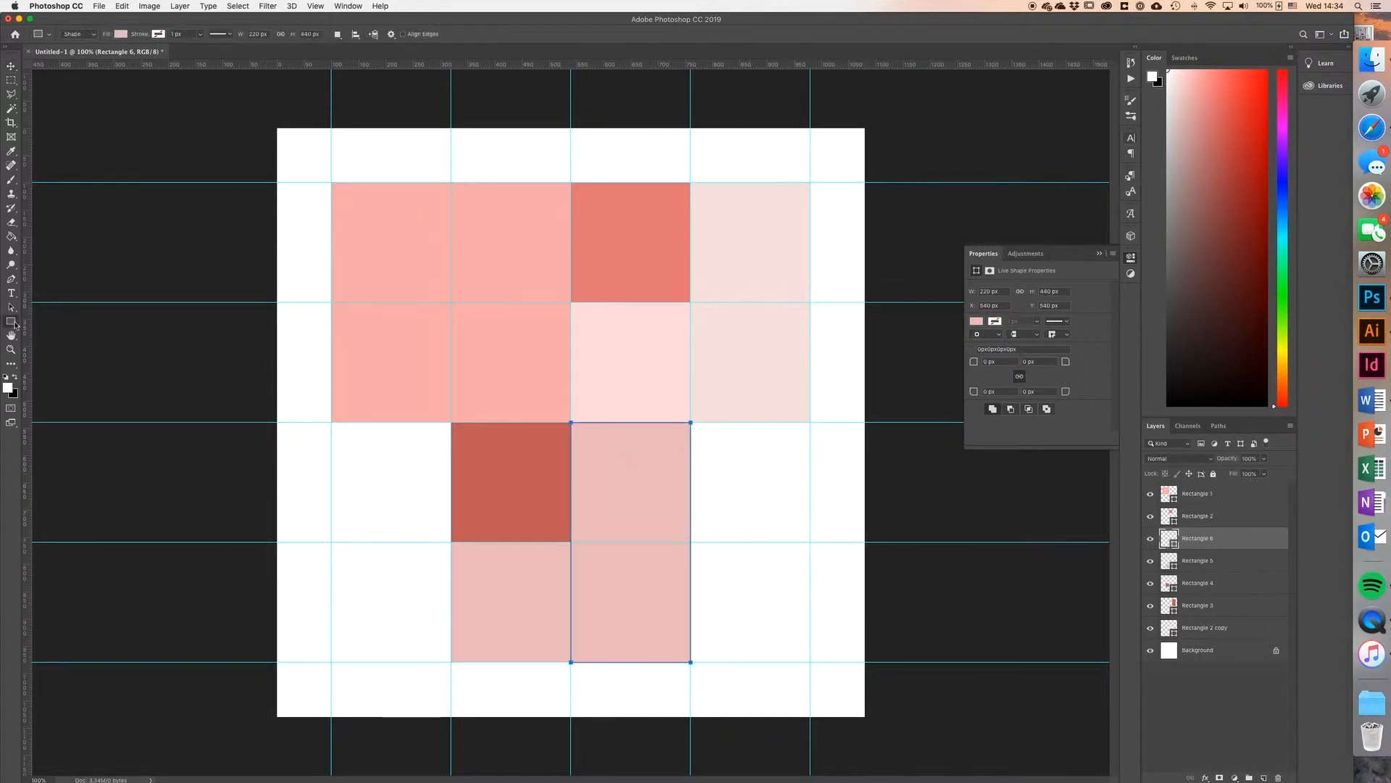
left_click(710, 436)
key("Tab")
type("220")
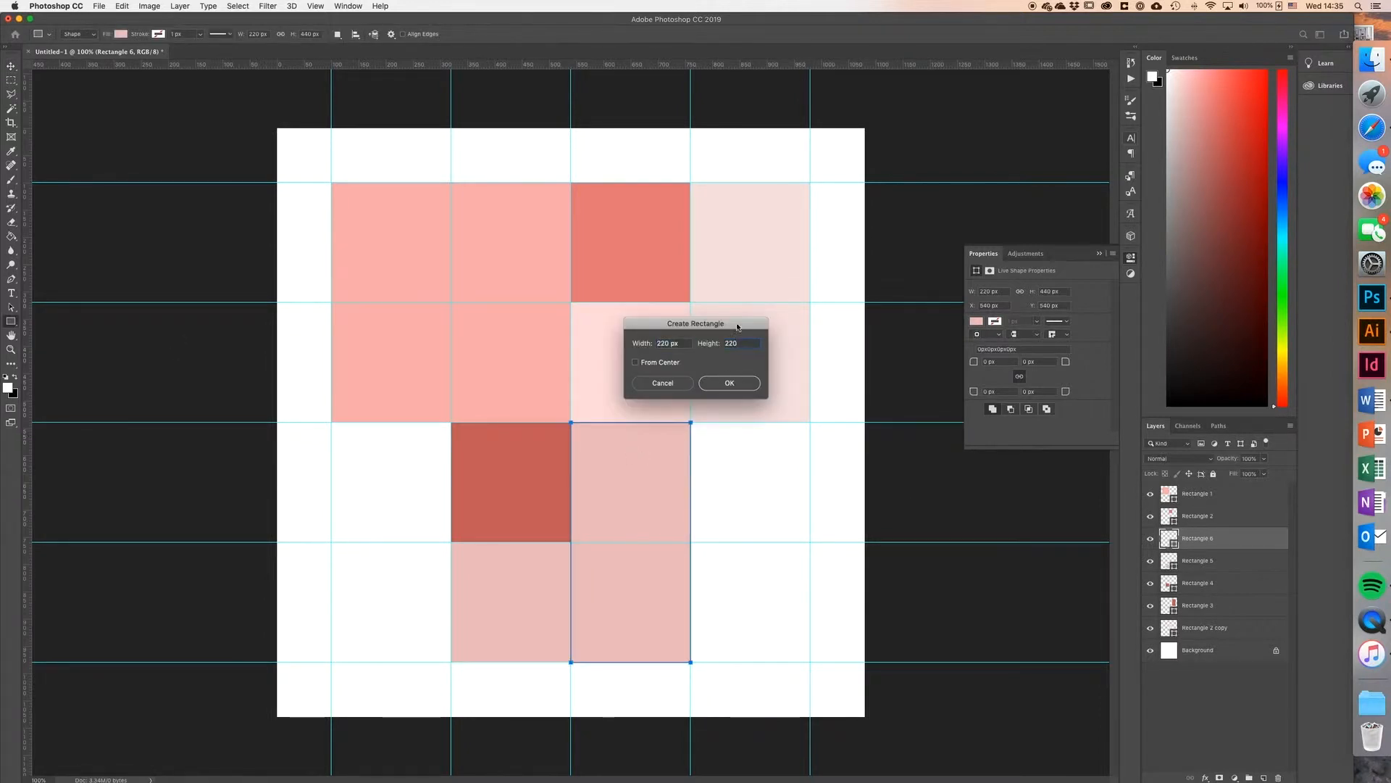
key("Return")
key("v")
left_click_drag(801, 507, 785, 497)
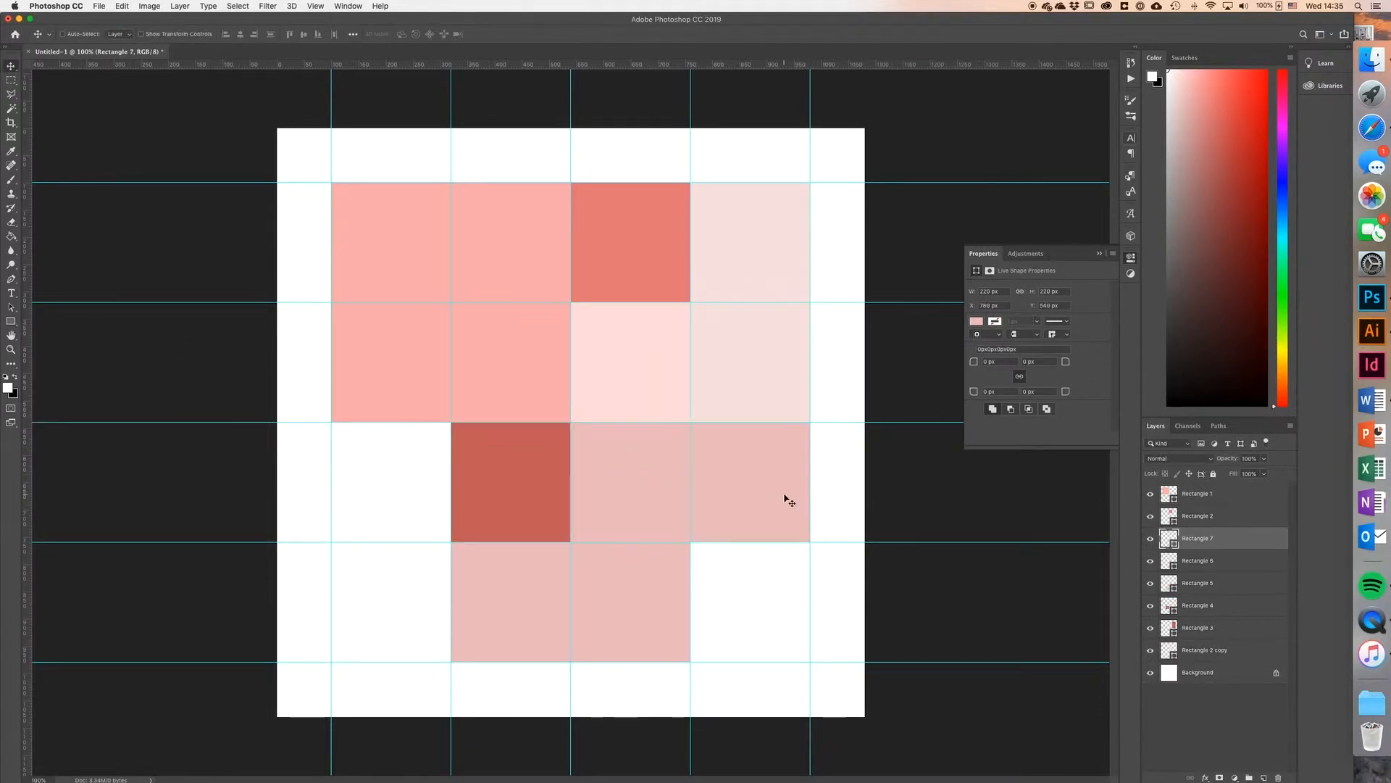
Step: Create another 220 × 220 px rectangle and snap it into the bottom cell of the last column
left_click(11, 322)
left_click(706, 562)
key("Return")
key("v")
left_click_drag(728, 582, 715, 562)
Step: Fill the last column's bottom square with the dark red sampled from the square in the second column
double_click(1168, 537)
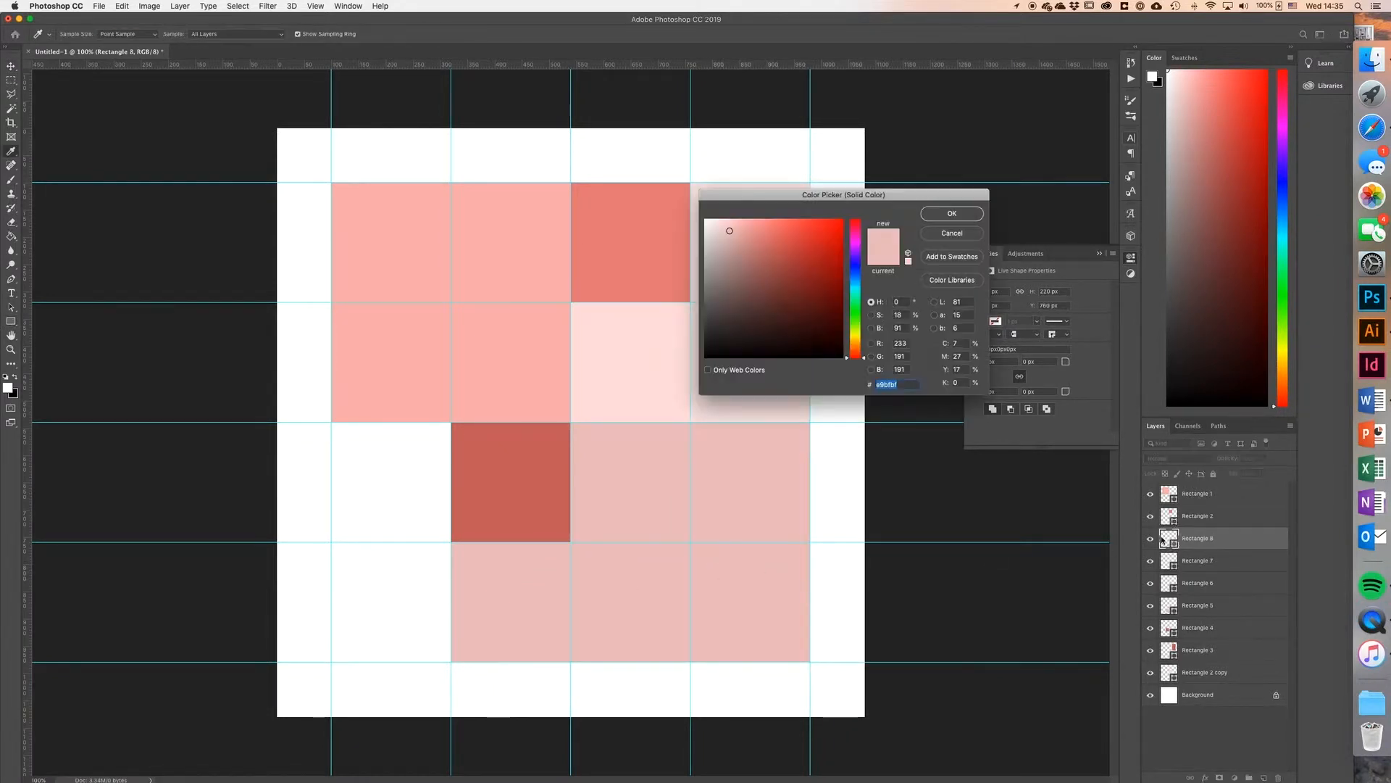
left_click(482, 443)
left_click(952, 216)
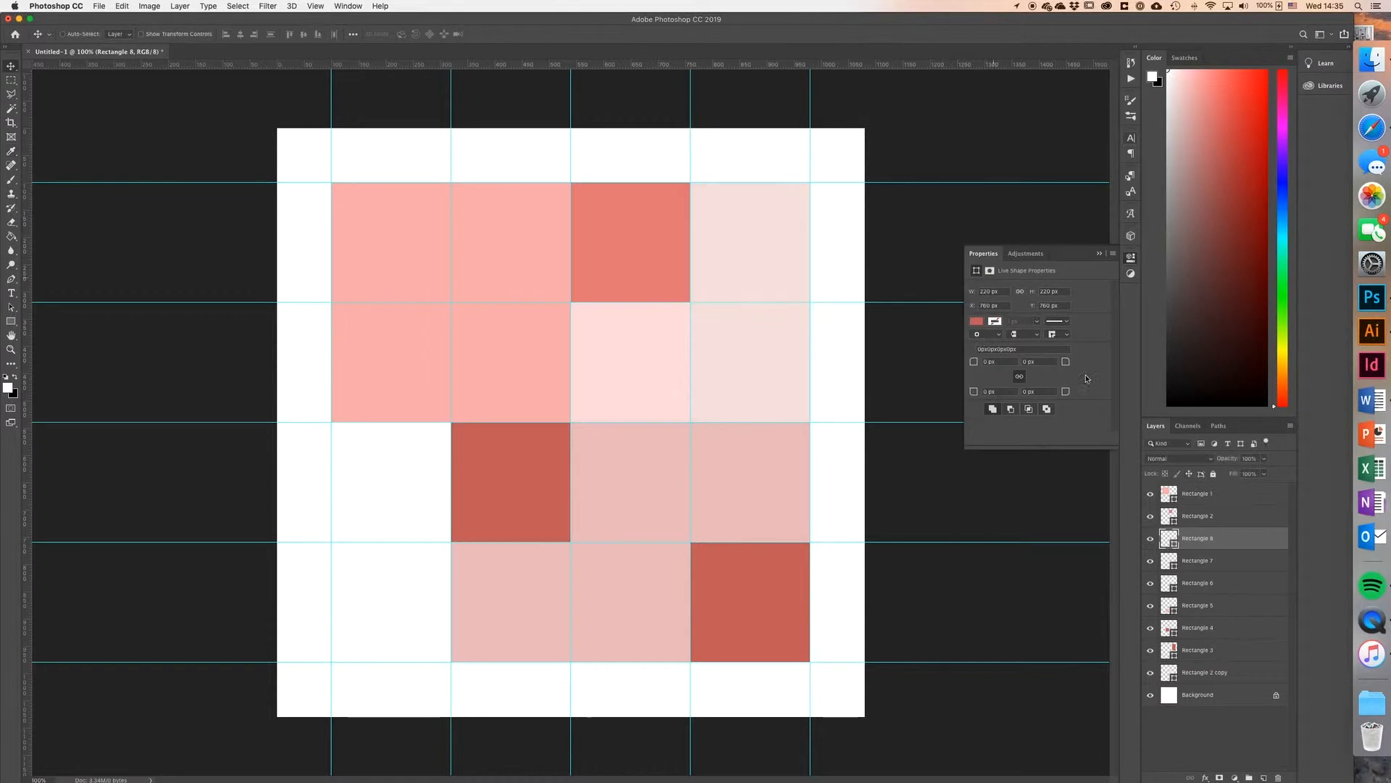
Step: Fill the Rectangle 7 square with the very light pink sampled from the third column's second-row square
double_click(1168, 560)
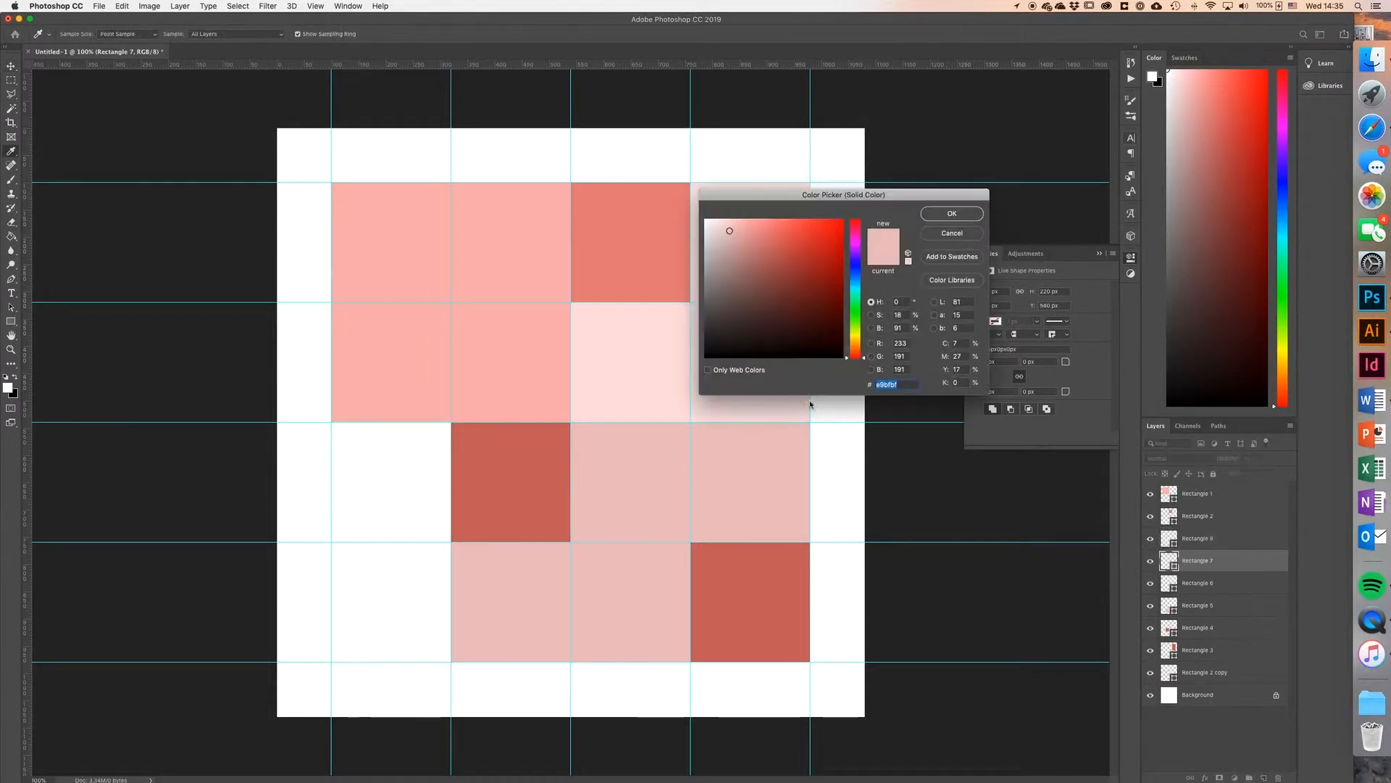
left_click(654, 384)
left_click(964, 221)
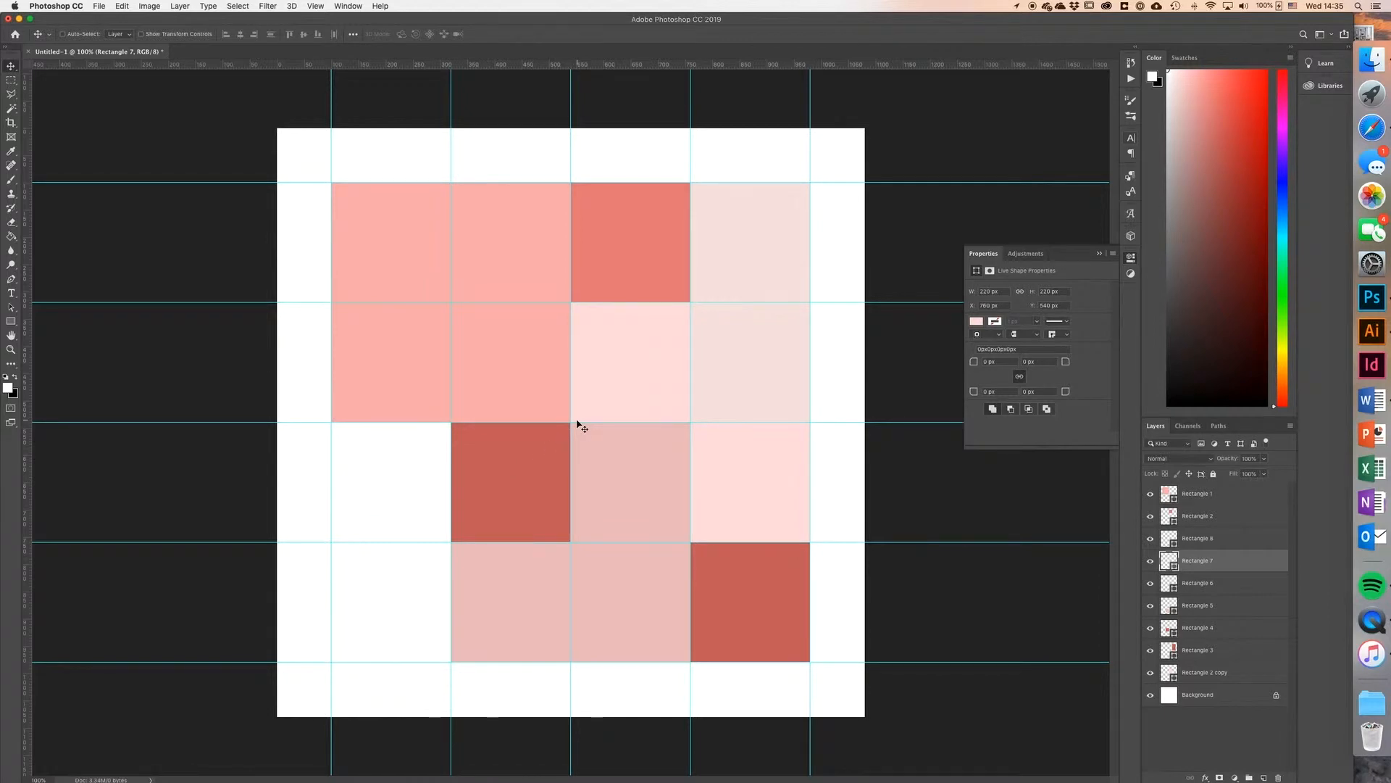
Step: Toggle the Rectangle 1 layer's visibility to identify it and rename the layer to IMG 1
left_click(1150, 493)
left_click(1150, 493)
left_click(1196, 496)
double_click(1196, 497)
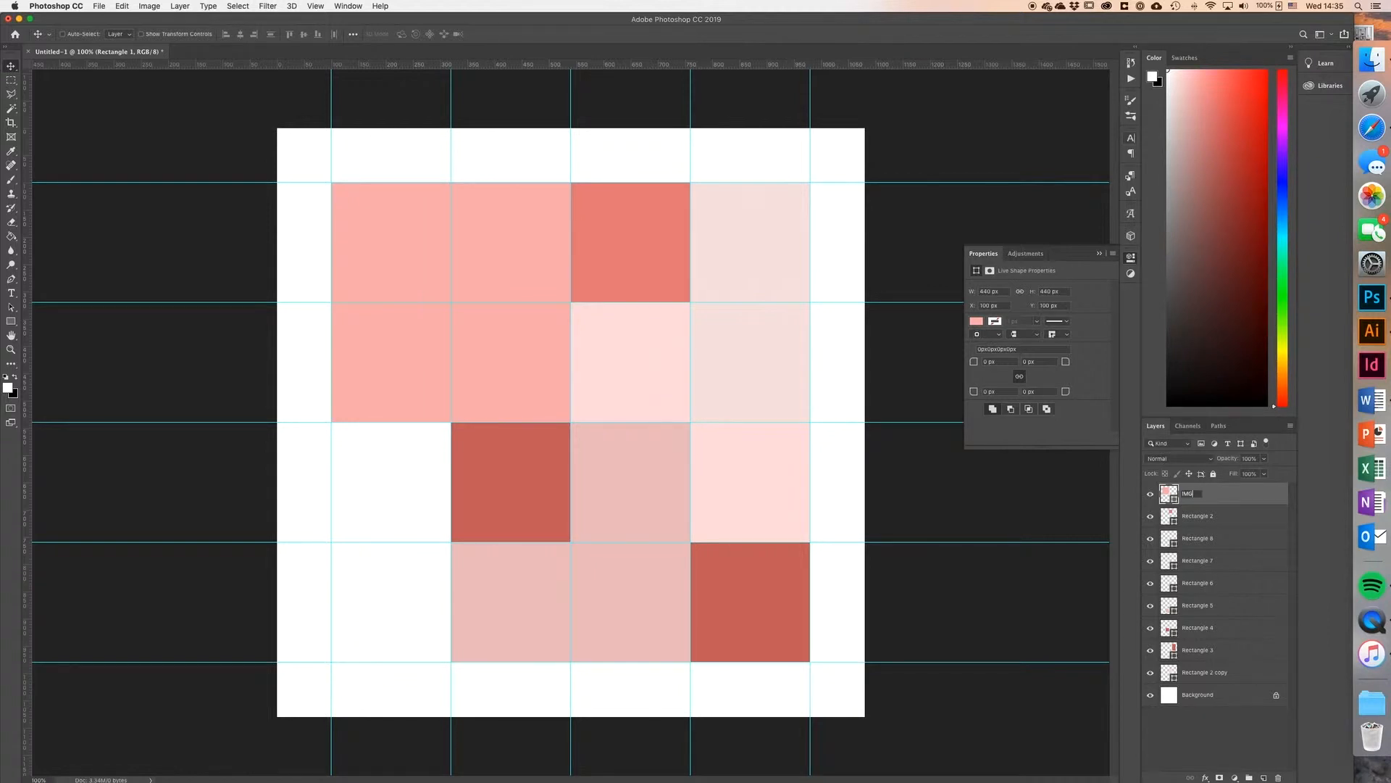
key("Return")
Step: Toggle the Rectangle 2 layer's visibility to identify it and rename the layer to IMG 2
left_click(1150, 516)
left_click(1150, 516)
left_click(1196, 518)
double_click(1196, 518)
type("IMG 2")
key("Return")
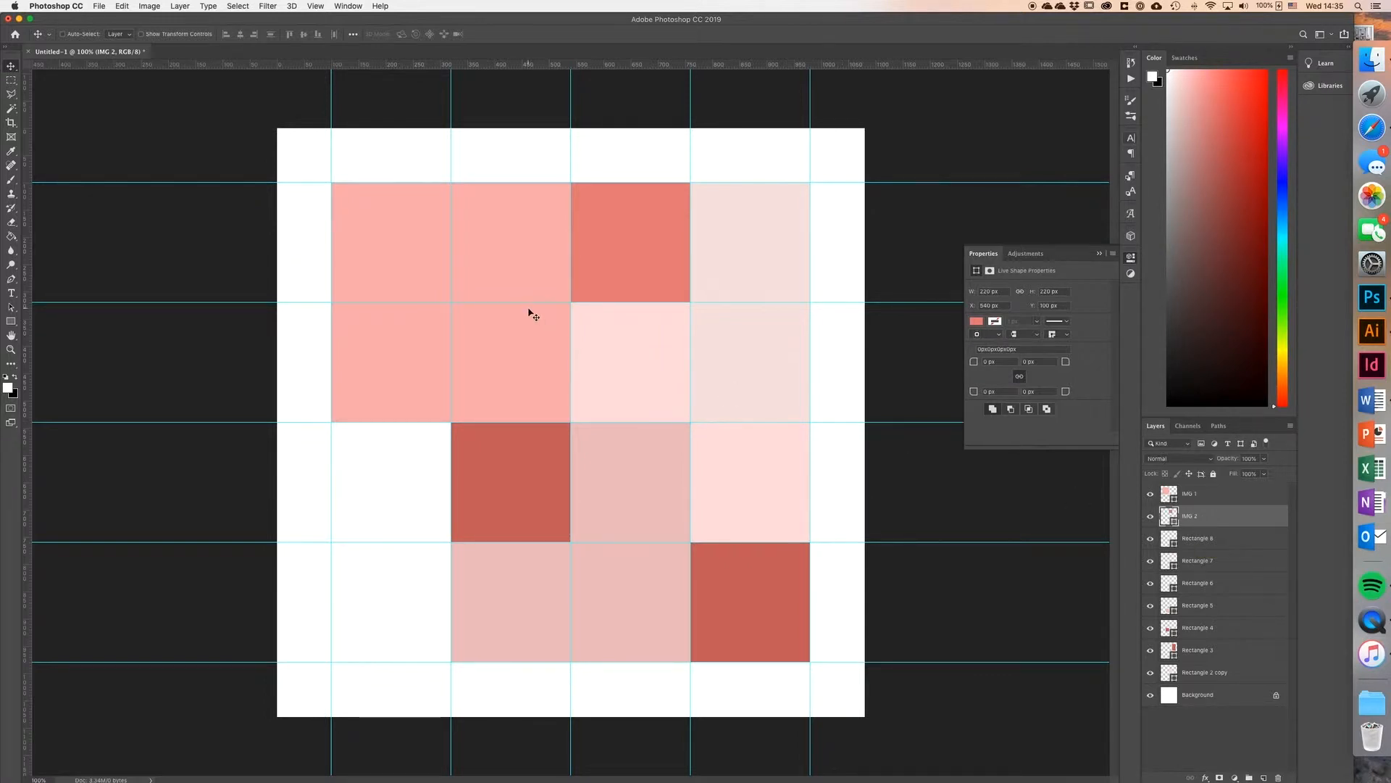
Step: Toggle Rectangle 8's visibility to identify it and move its layer to just above the Background
left_click(1149, 538)
left_click(1149, 538)
left_click(1239, 541)
left_click_drag(1239, 540, 1236, 674)
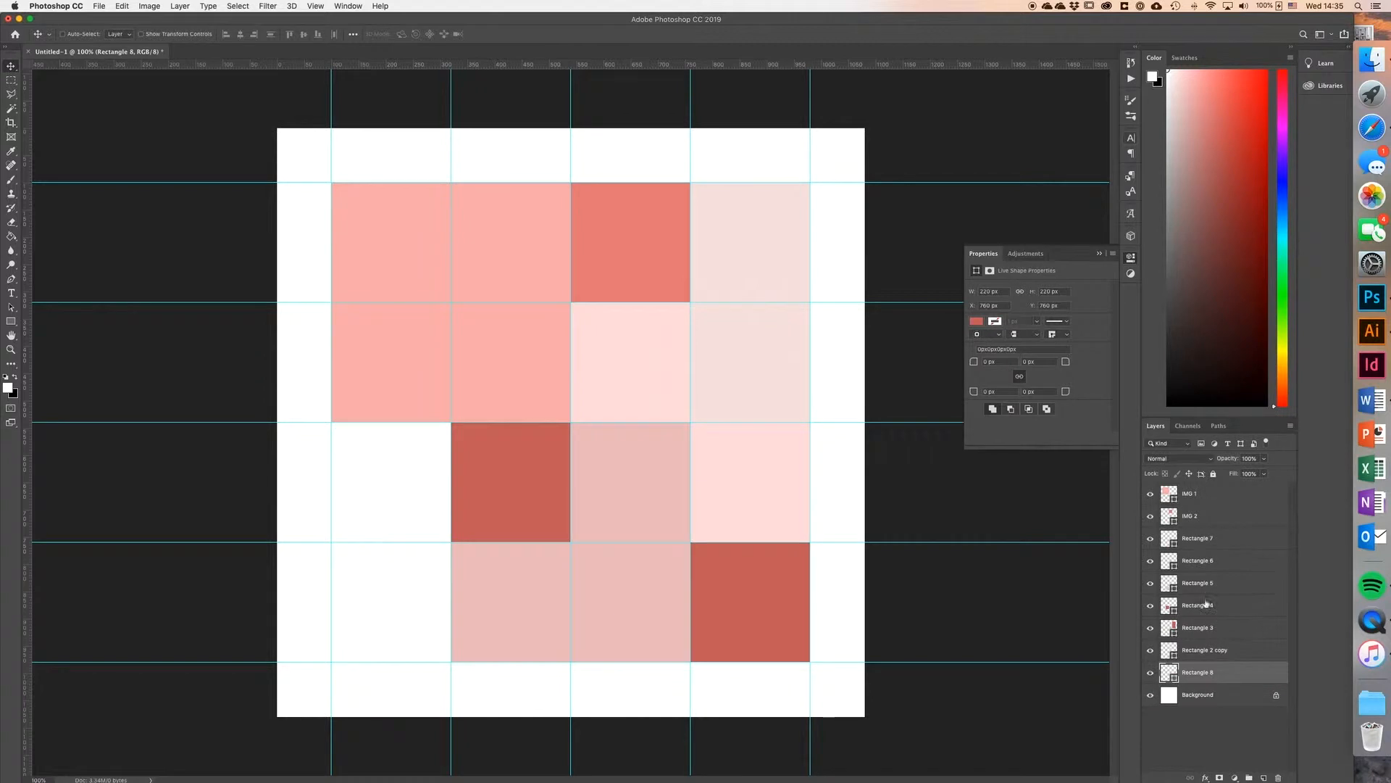
Step: Toggle Rectangle 7's visibility to identify it and move its layer to just above Rectangle 8
left_click(1150, 538)
left_click(1150, 539)
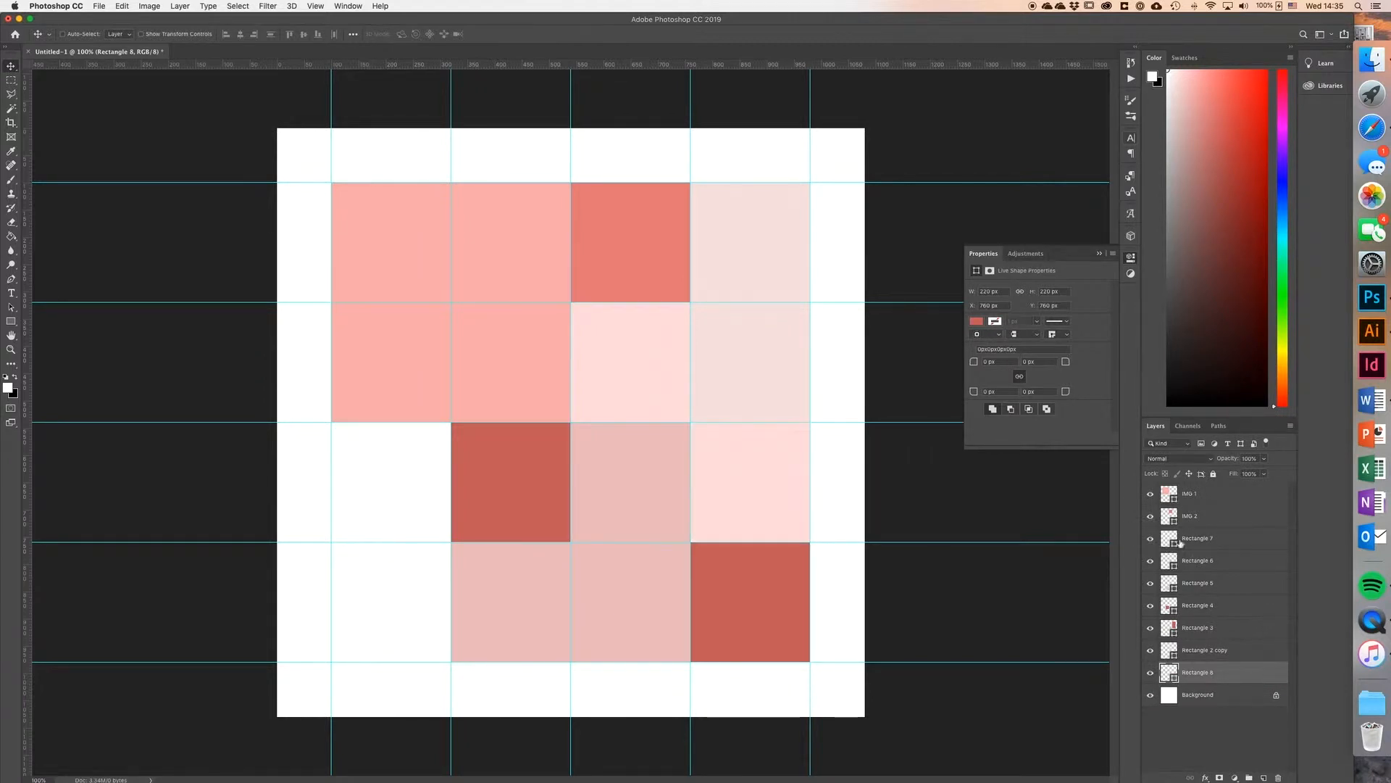
double_click(1235, 542)
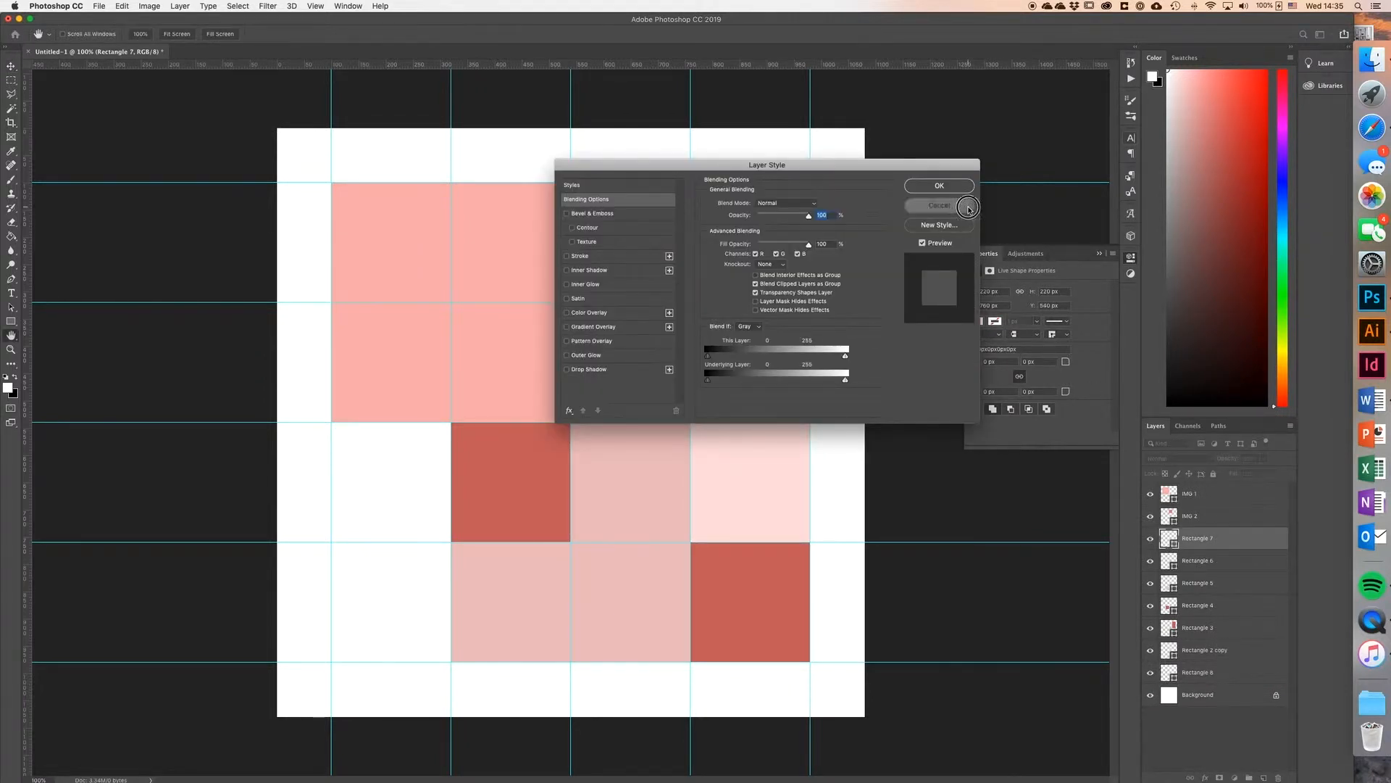
left_click(968, 206)
left_click_drag(1236, 539, 1237, 657)
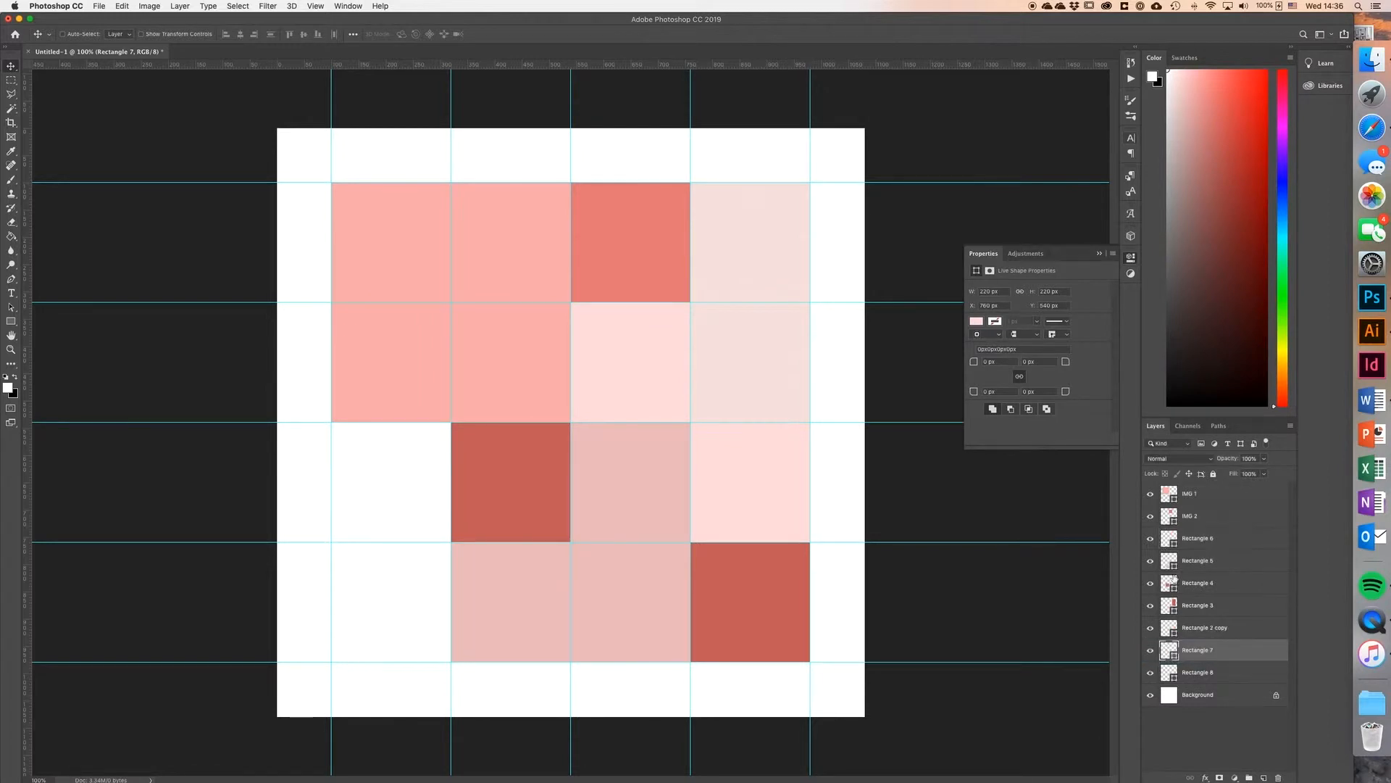
Step: Toggle Rectangle 6's visibility to identify it and move its layer to just above Rectangle 7
left_click(1153, 538)
left_click(1152, 539)
left_click_drag(1200, 538, 1250, 630)
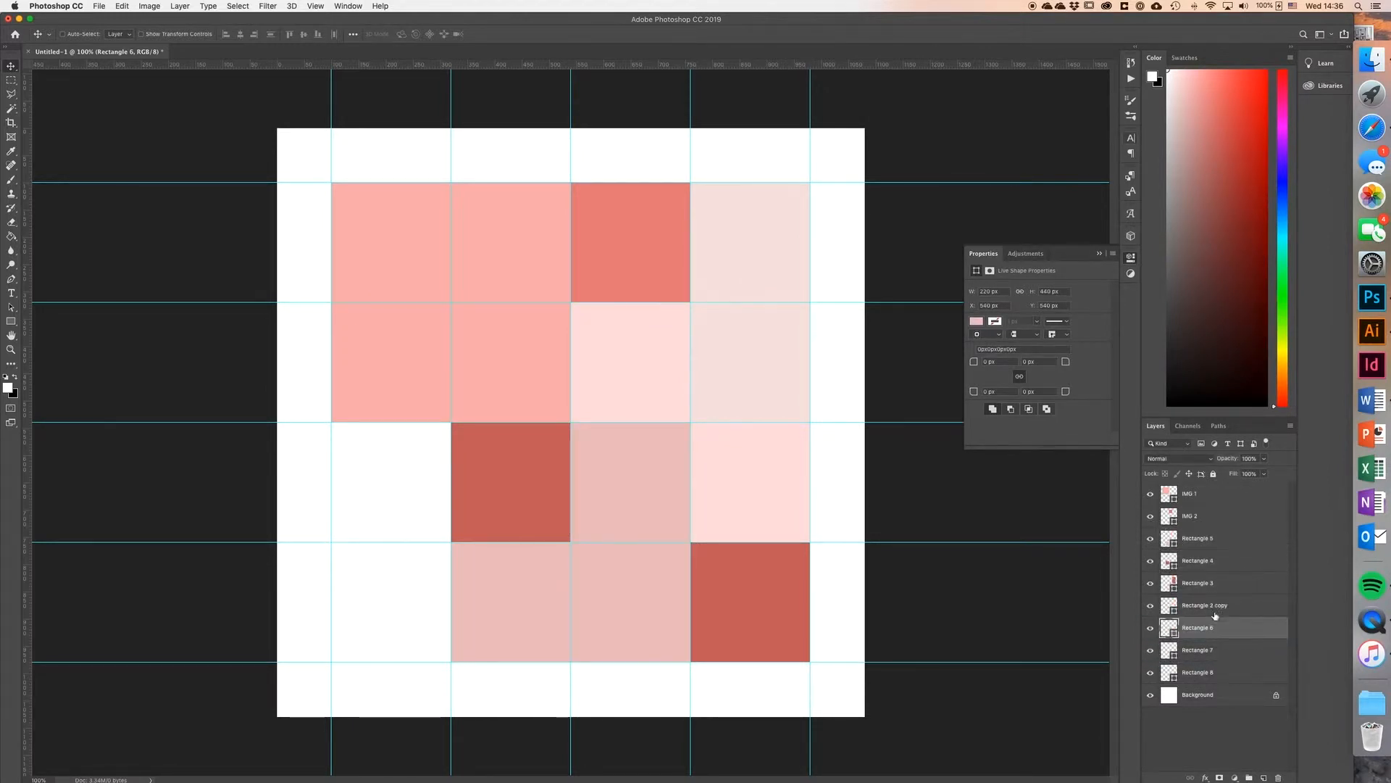
Step: Identify the Rectangle 2 copy layer, move it directly below IMG 2 and rename it to IMG 3
left_click(1152, 605)
left_click(1152, 605)
left_click_drag(1225, 606, 1231, 536)
double_click(1195, 538)
type("IMG")
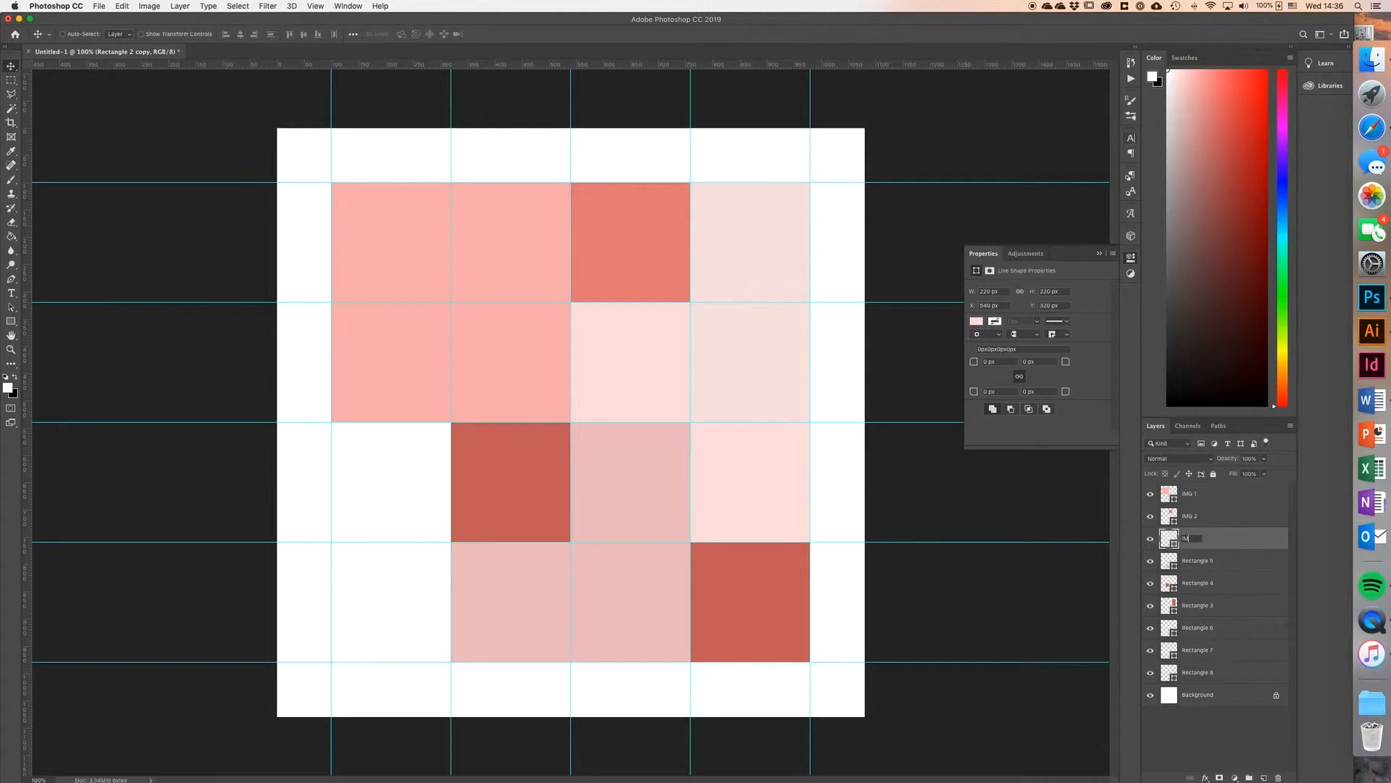
key("Return")
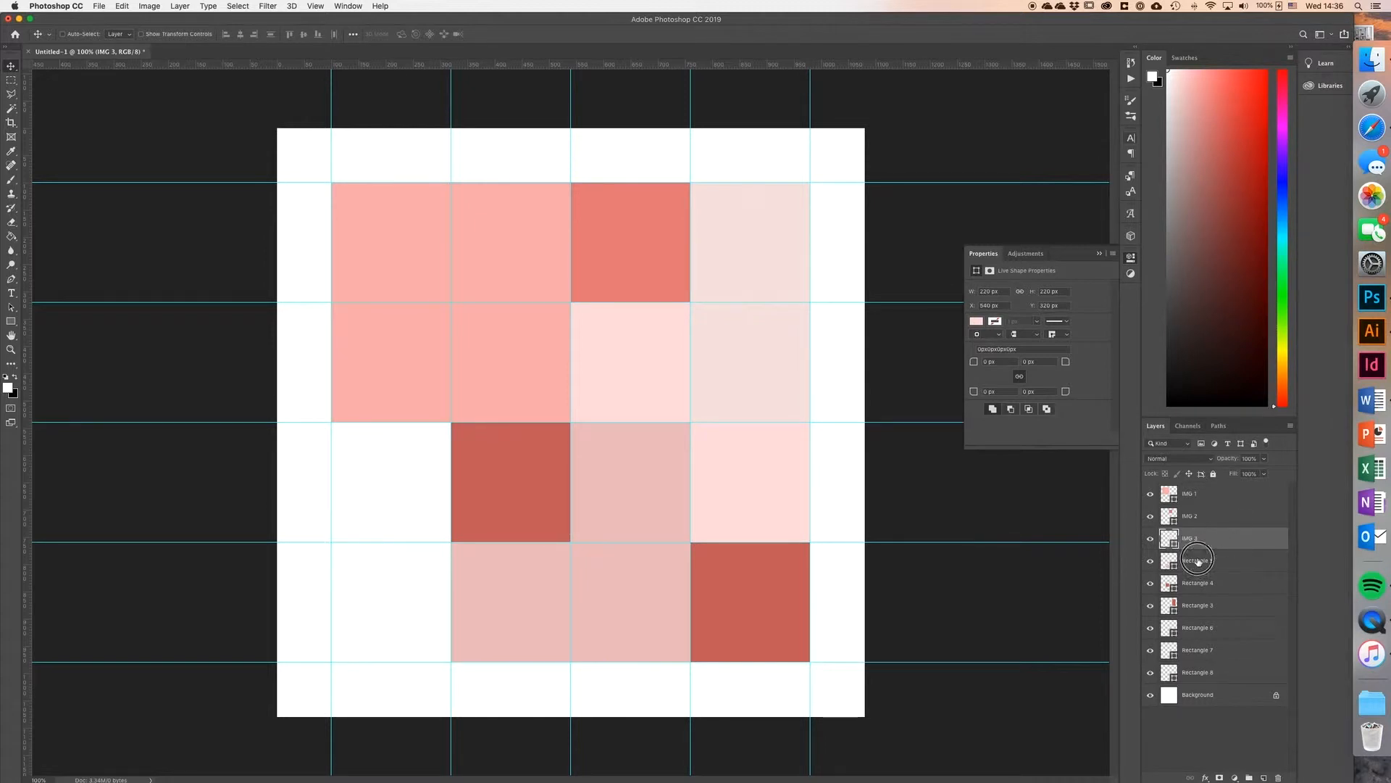
Step: Toggle the visibility of the remaining Rectangle layers one by one to identify which placeholder comes fourth
left_click(1197, 562)
double_click(1197, 569)
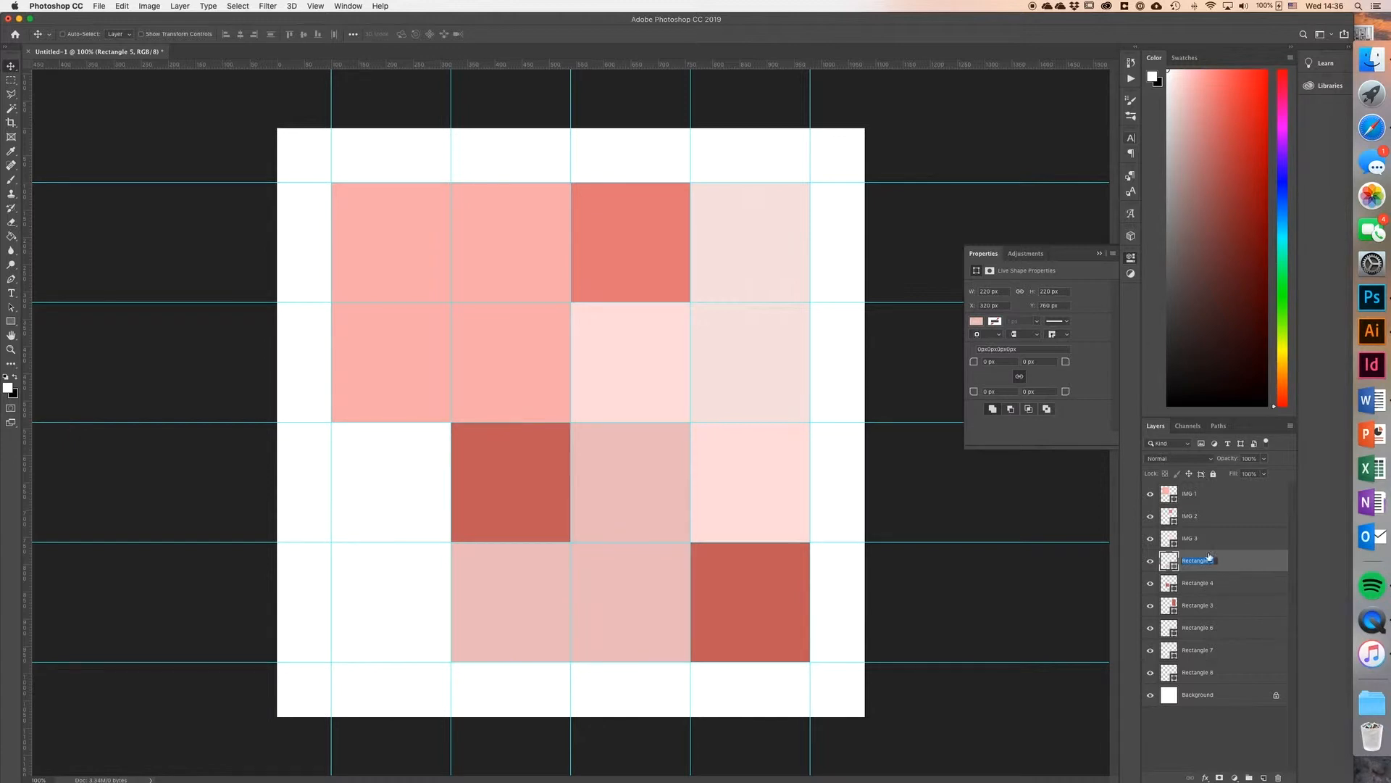
left_click(1150, 563)
left_click(1152, 563)
left_click(1152, 563)
left_click(1152, 563)
left_click(1152, 584)
left_click(1151, 584)
left_click(1152, 674)
left_click(1153, 674)
left_click(1151, 563)
left_click(1151, 563)
left_click(1152, 607)
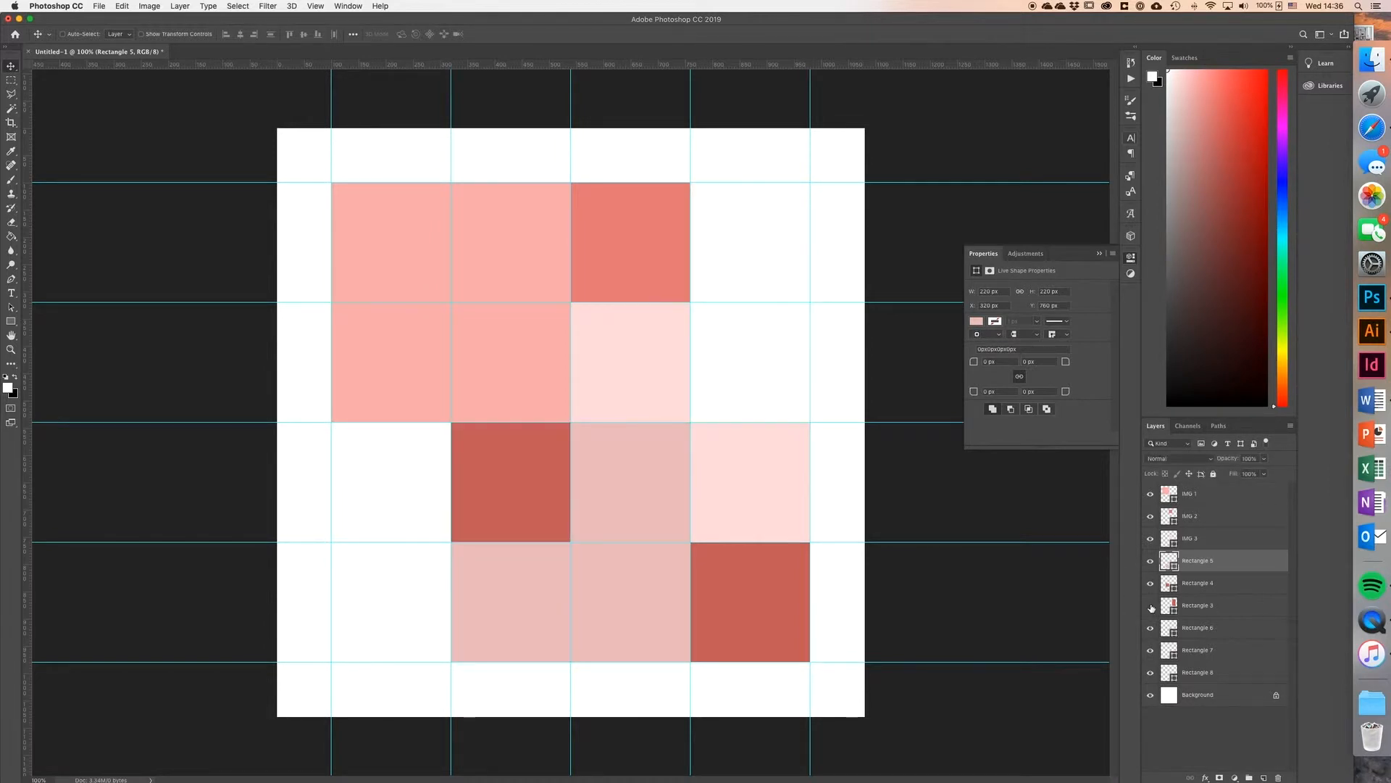
left_click(1151, 607)
Step: Move the Rectangle 3 layer directly below IMG 3 and toggle its visibility to check which shape it holds
left_click_drag(1219, 607, 1218, 552)
left_click(1150, 561)
left_click(1151, 562)
Step: Rename the Rectangle 3 layer to IMG 4 and set its opacity to 100%
double_click(1196, 560)
type("IMG 4")
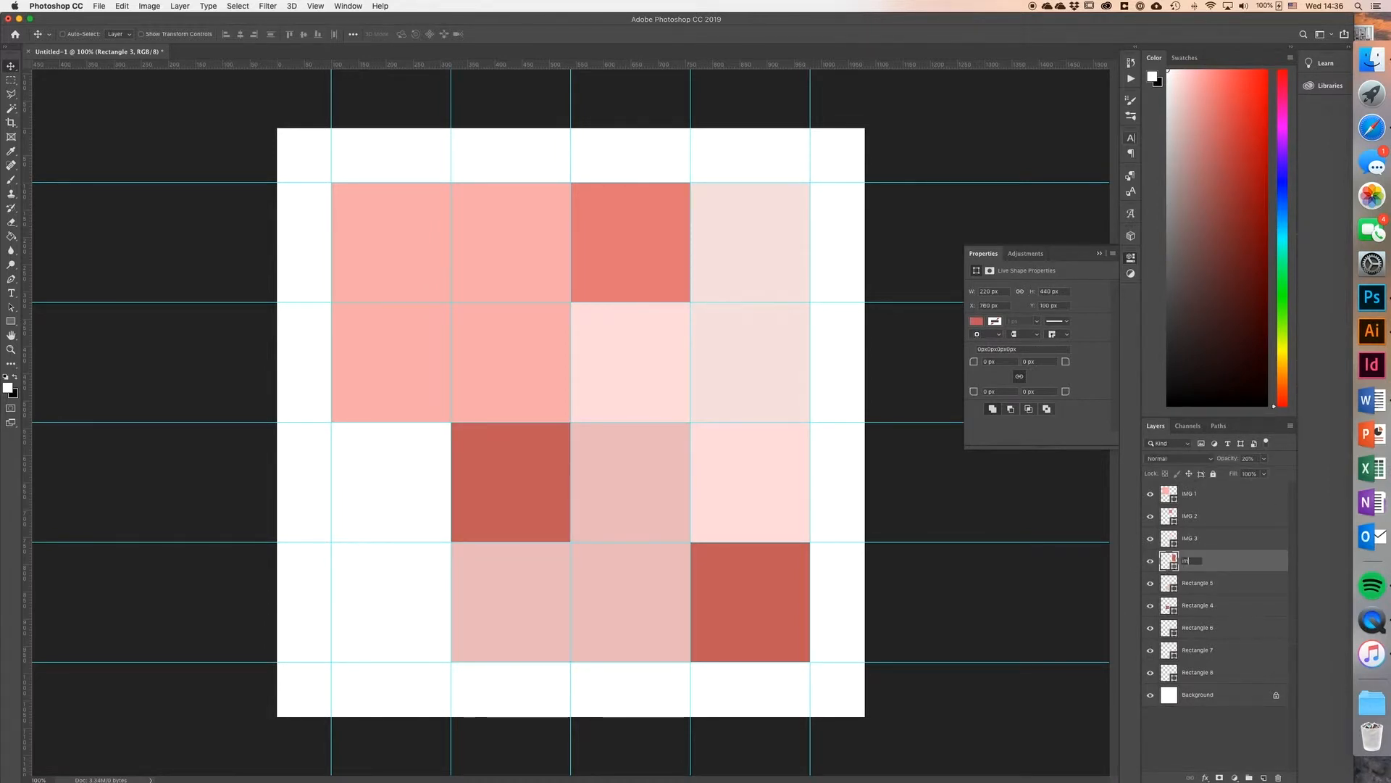
key("Return")
left_click_drag(1265, 463, 1290, 476)
Step: Move the Rectangle 5 layer below Rectangle 4 and rename Rectangle 4 to IMG 5
left_click(1217, 587)
left_click_drag(1252, 583, 1248, 613)
double_click(1196, 583)
type("IMG 5")
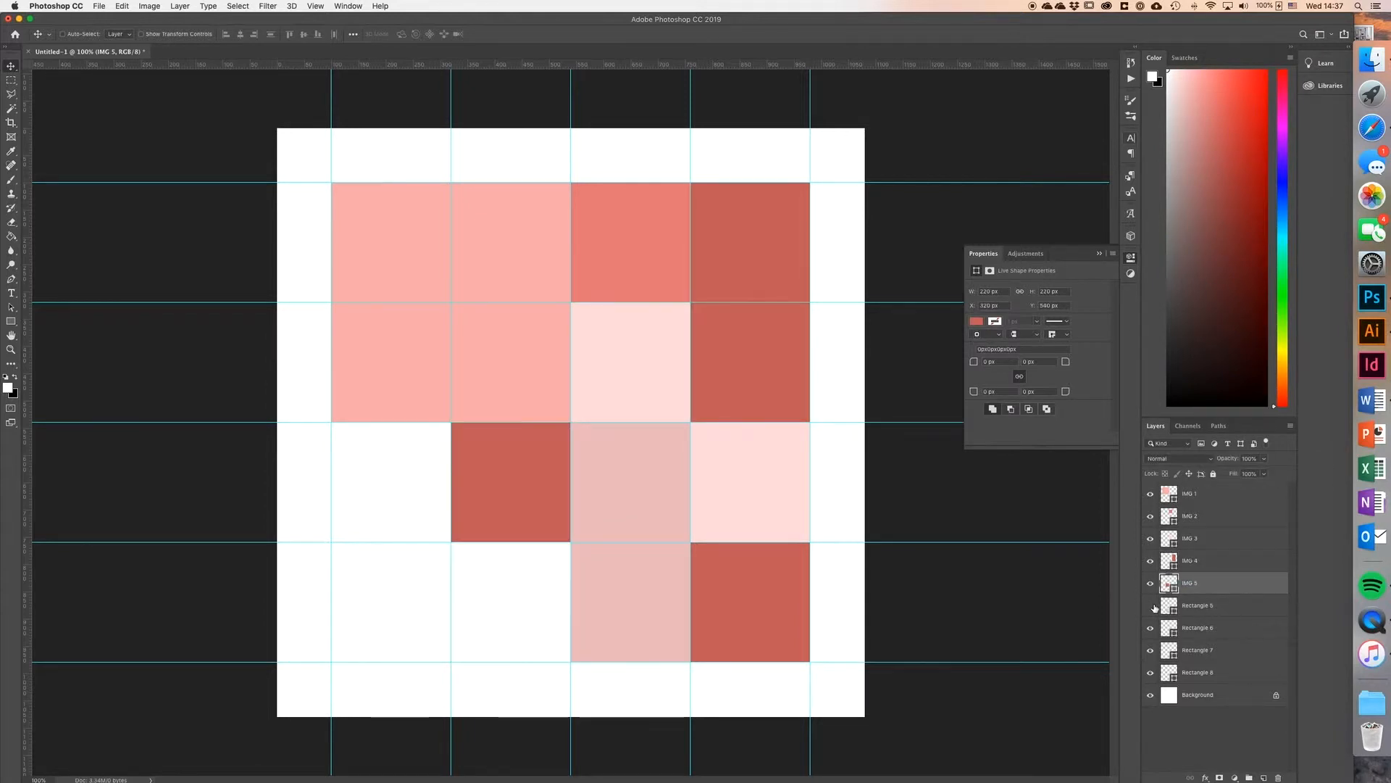
Step: Rename the Rectangle 5, Rectangle 6, Rectangle 7 and Rectangle 8 layers to IMG 6, IMG 7, IMG 8 and IMG 9 respectively
key("Tab")
type("IMG 6")
key("Tab")
type("IMG 7")
key("Return")
double_click(1191, 650)
type("IMG 8")
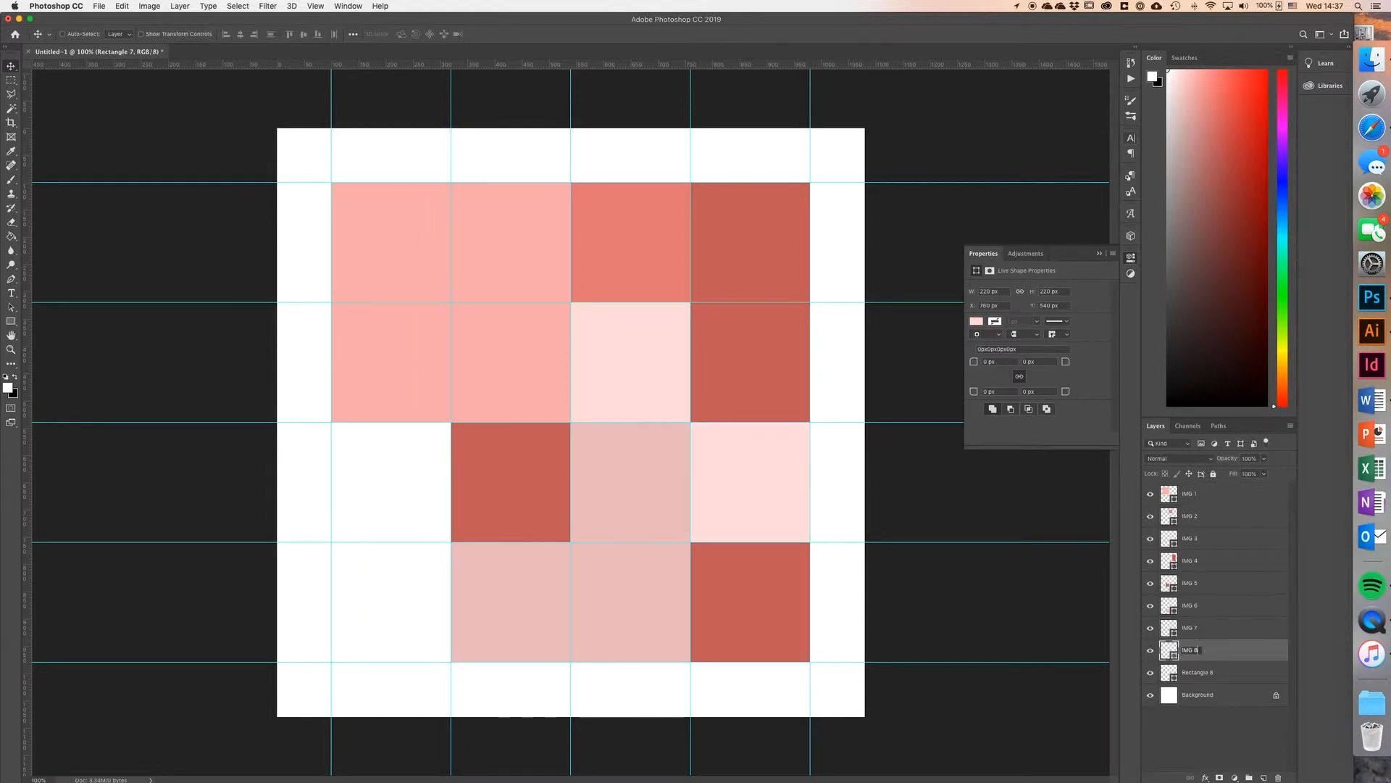
key("Tab")
type("IMG 9")
key("Return")
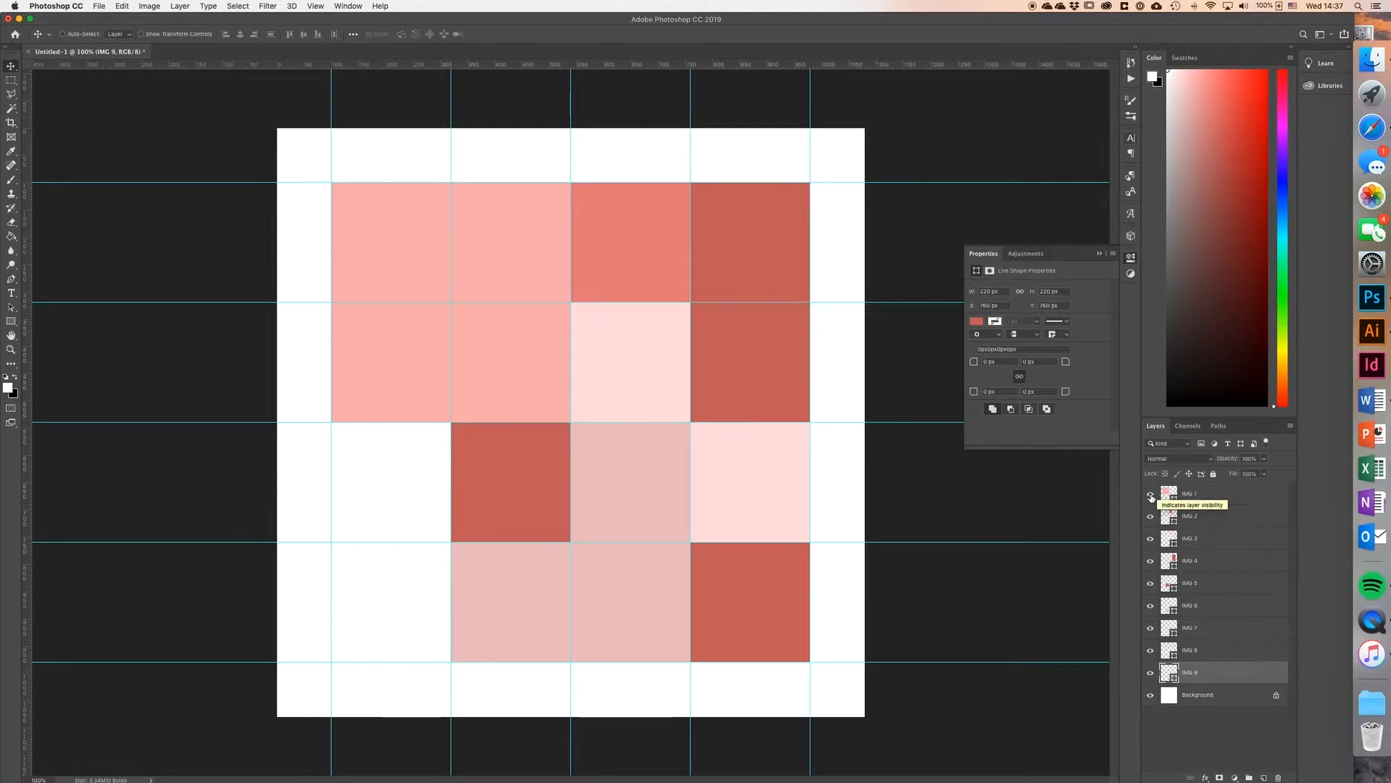
Step: Convert the IMG 1, IMG 2 and IMG 3 layers into separate smart objects
left_click(1189, 495)
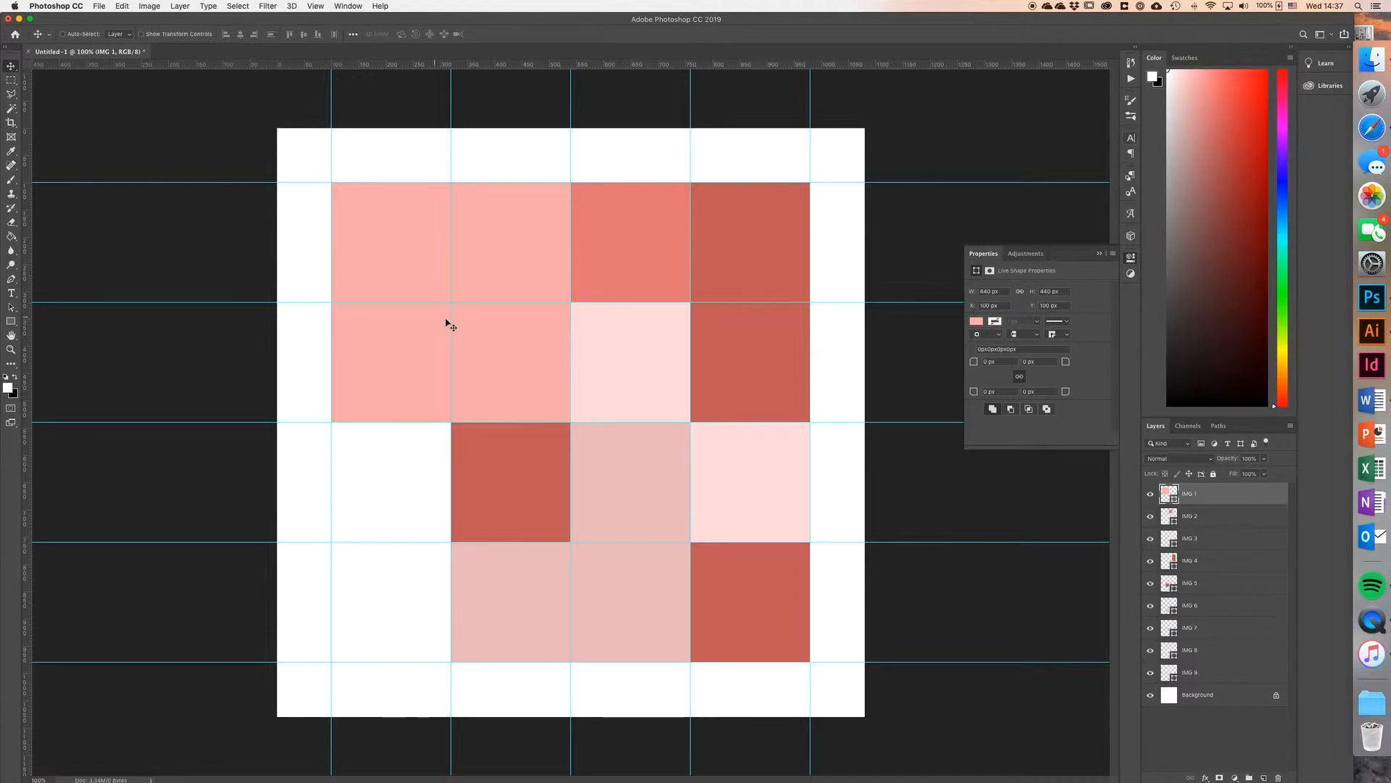
right_click(1222, 497)
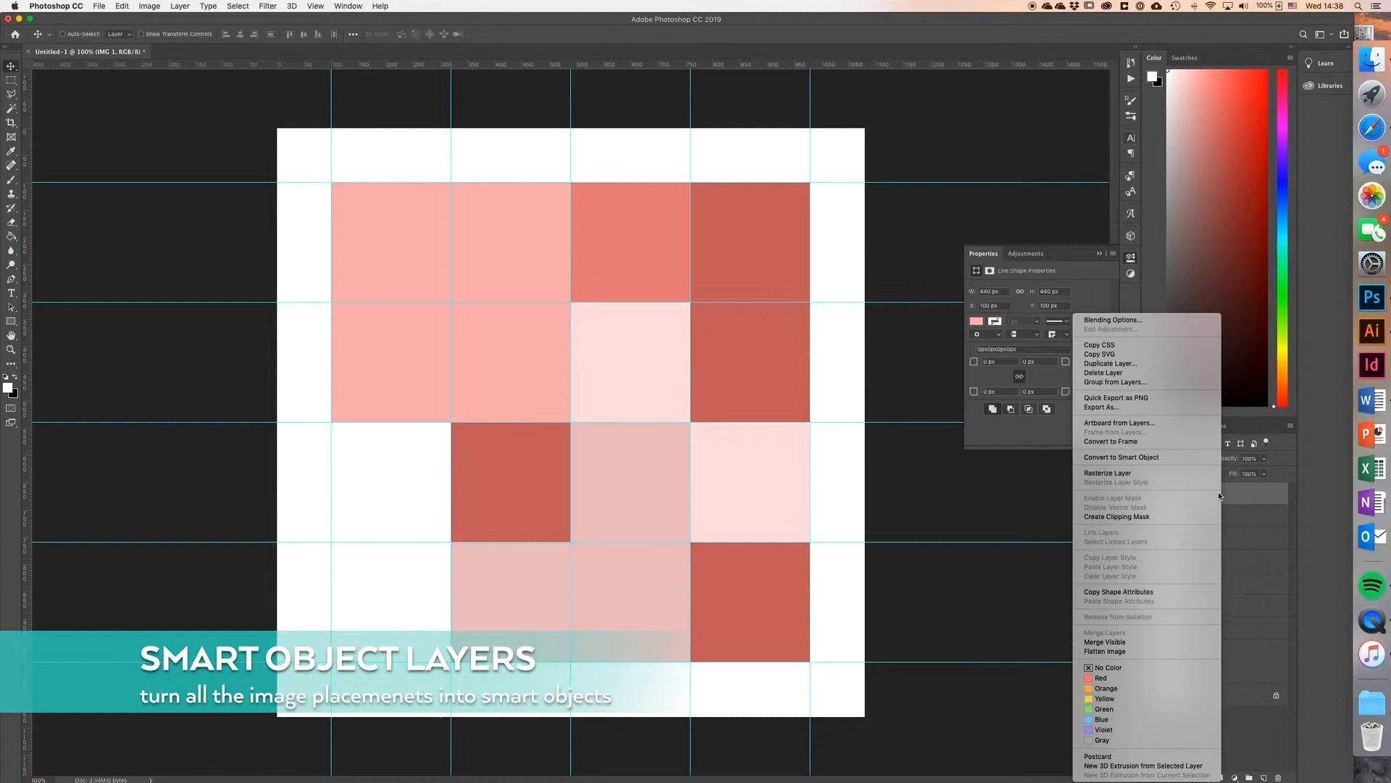
left_click(1126, 458)
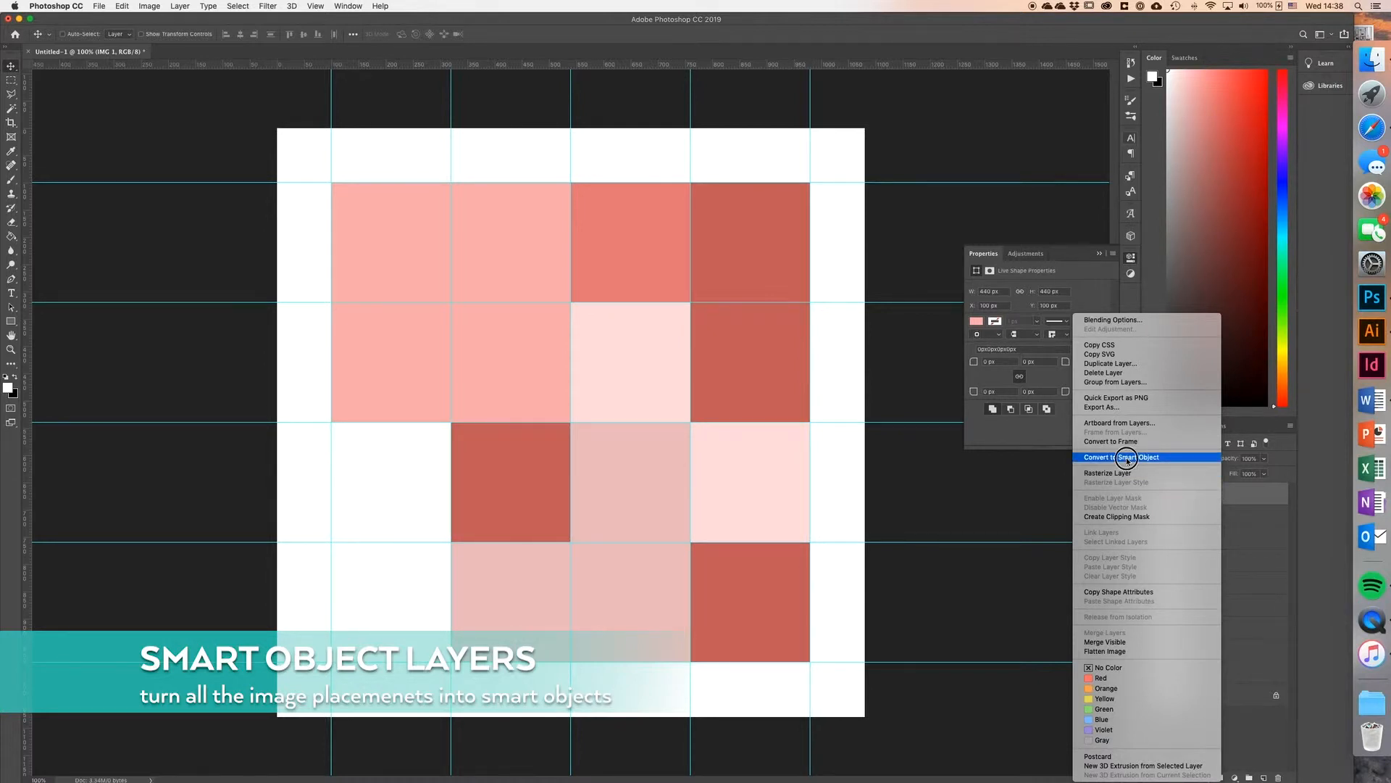
left_click(1214, 523)
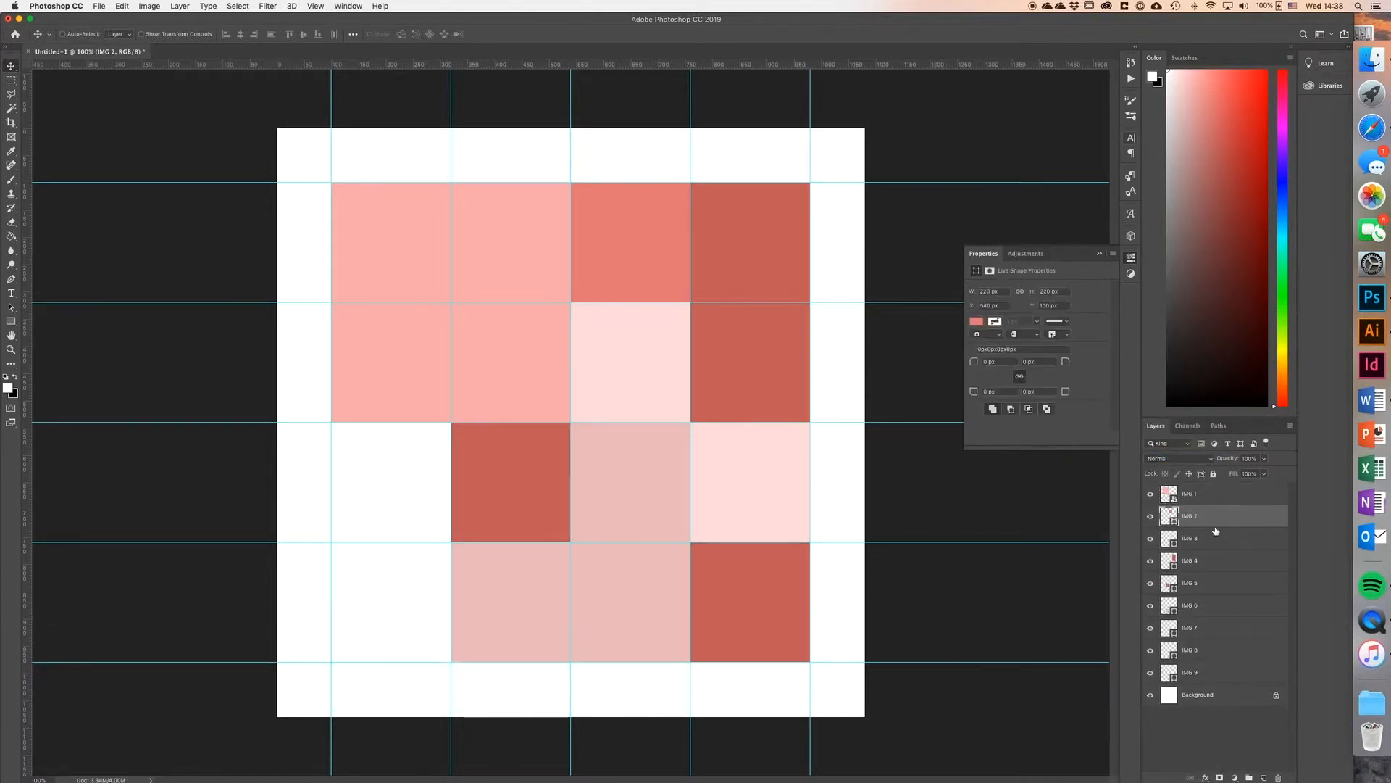
right_click(1218, 517)
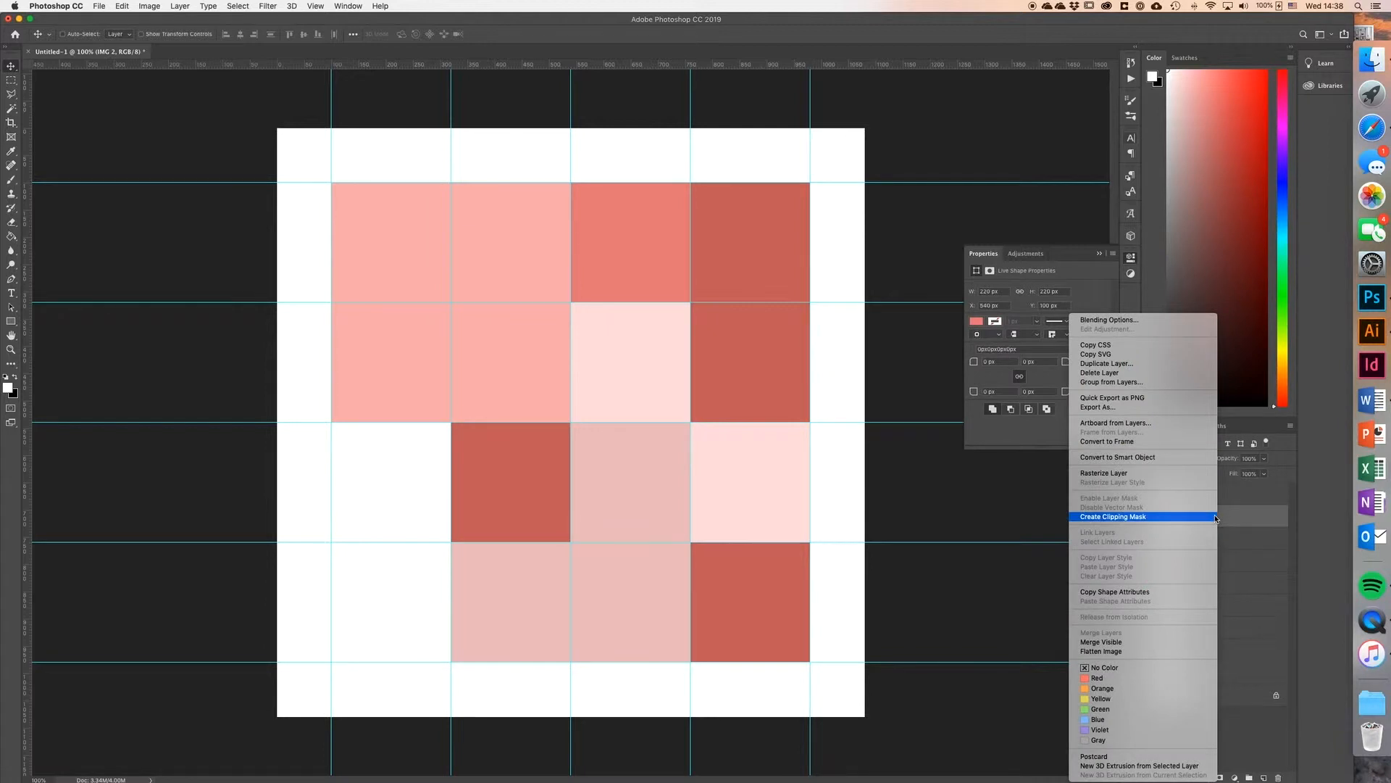
left_click(1158, 458)
right_click(1227, 545)
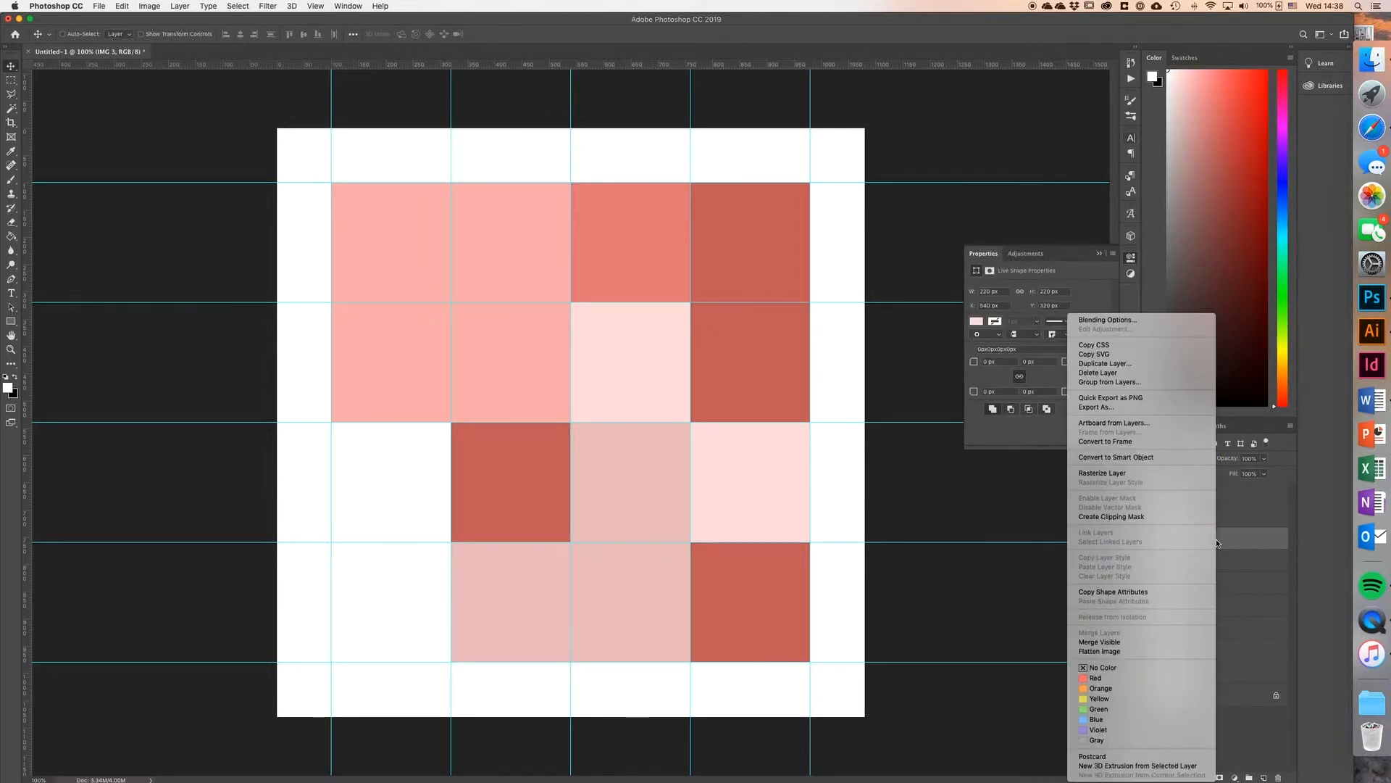
left_click(1143, 458)
Step: Convert the IMG 4, IMG 5 and IMG 6 layers into separate smart objects
left_click(1216, 564)
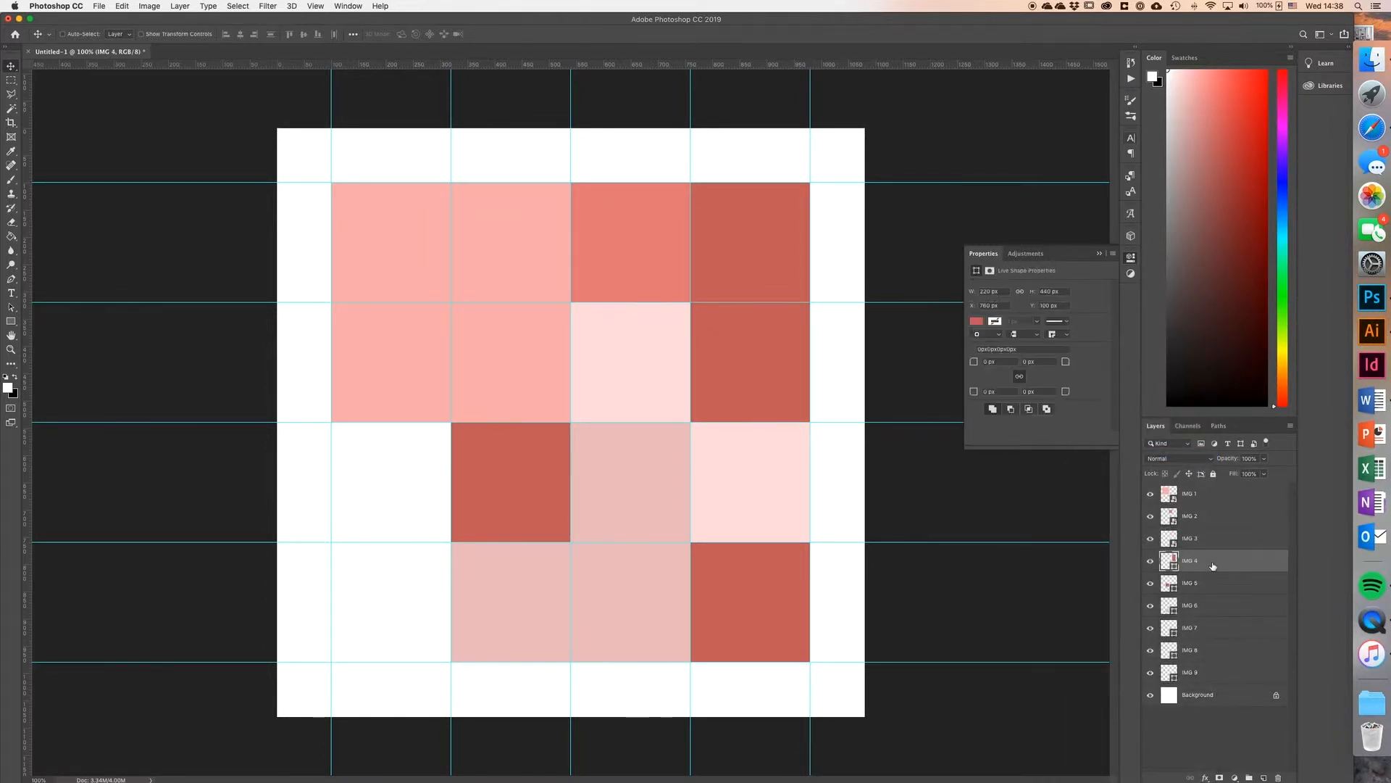
right_click(1219, 564)
left_click(1152, 460)
left_click(1218, 582)
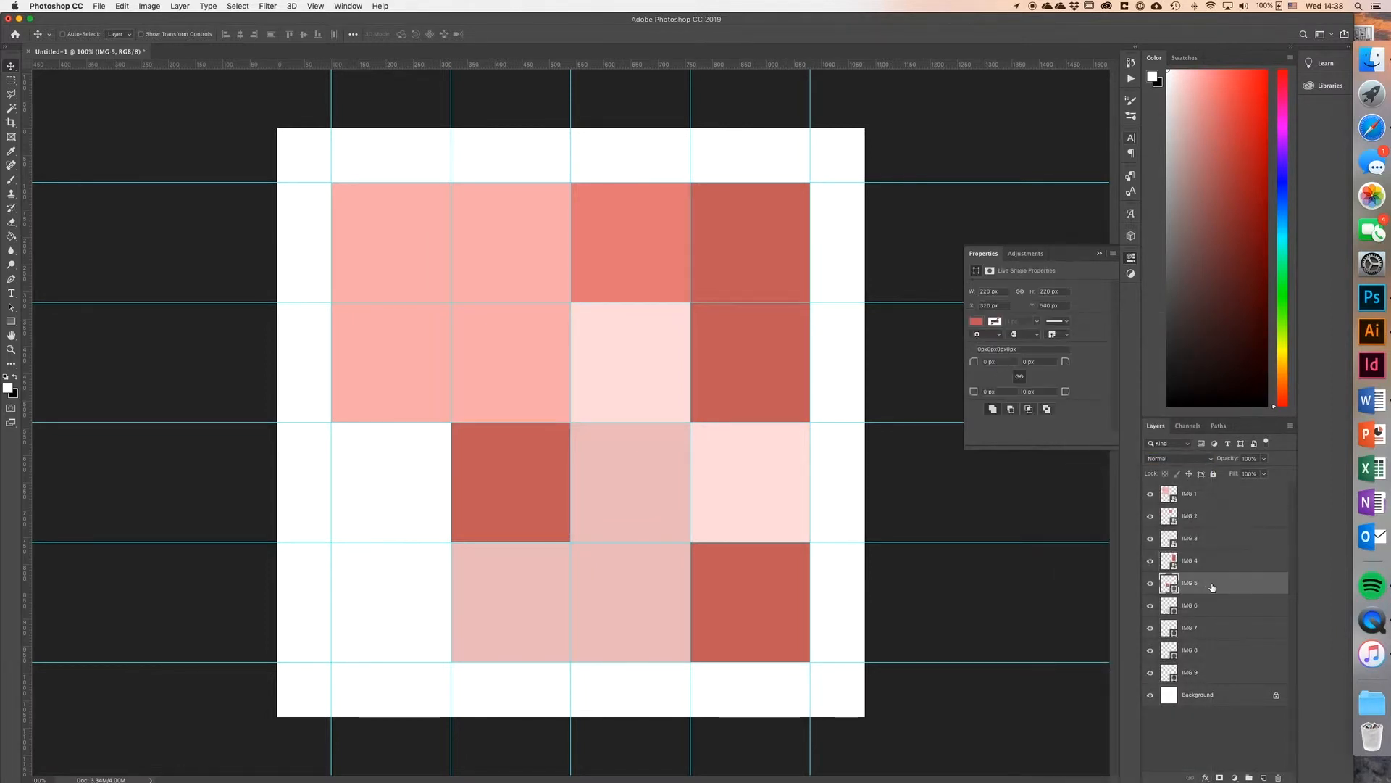
right_click(1219, 583)
left_click(1173, 463)
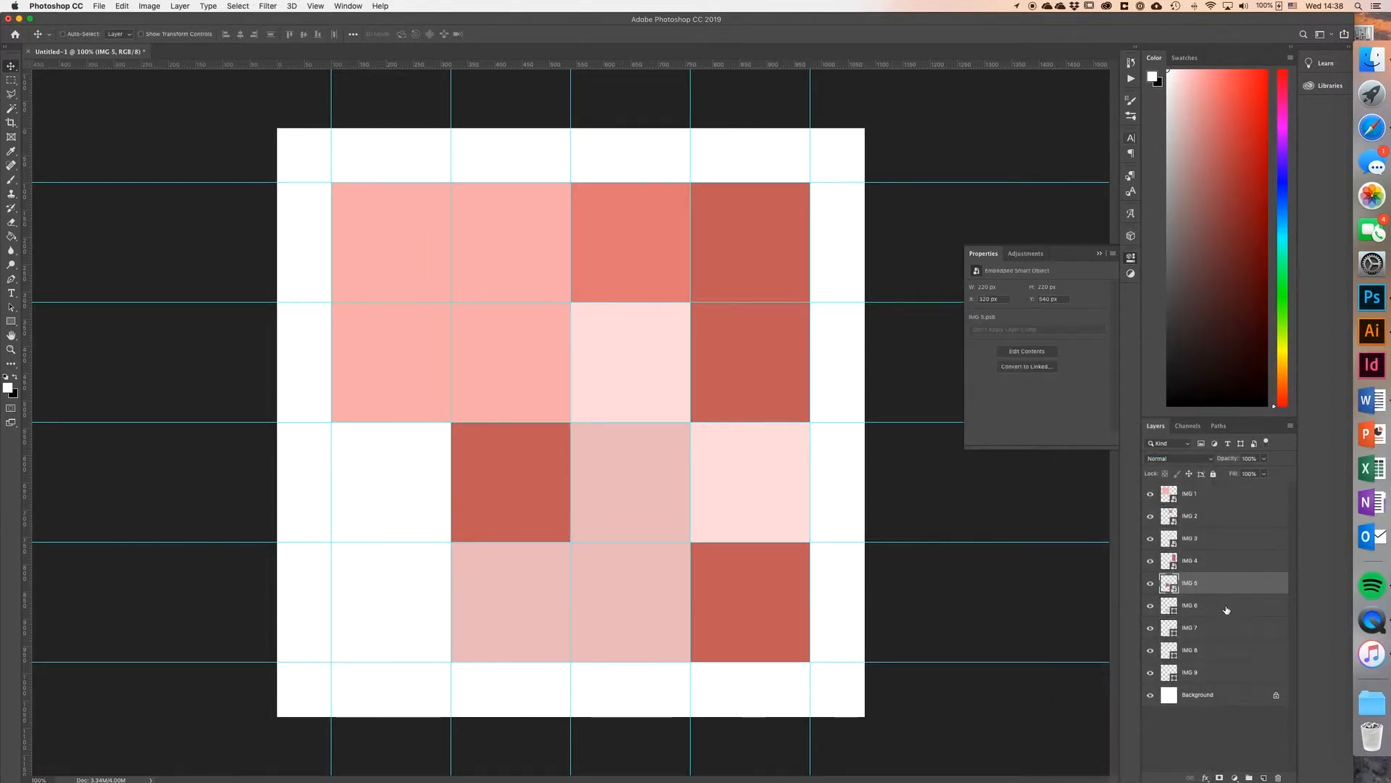
left_click(1218, 601)
right_click(1219, 602)
left_click(1135, 458)
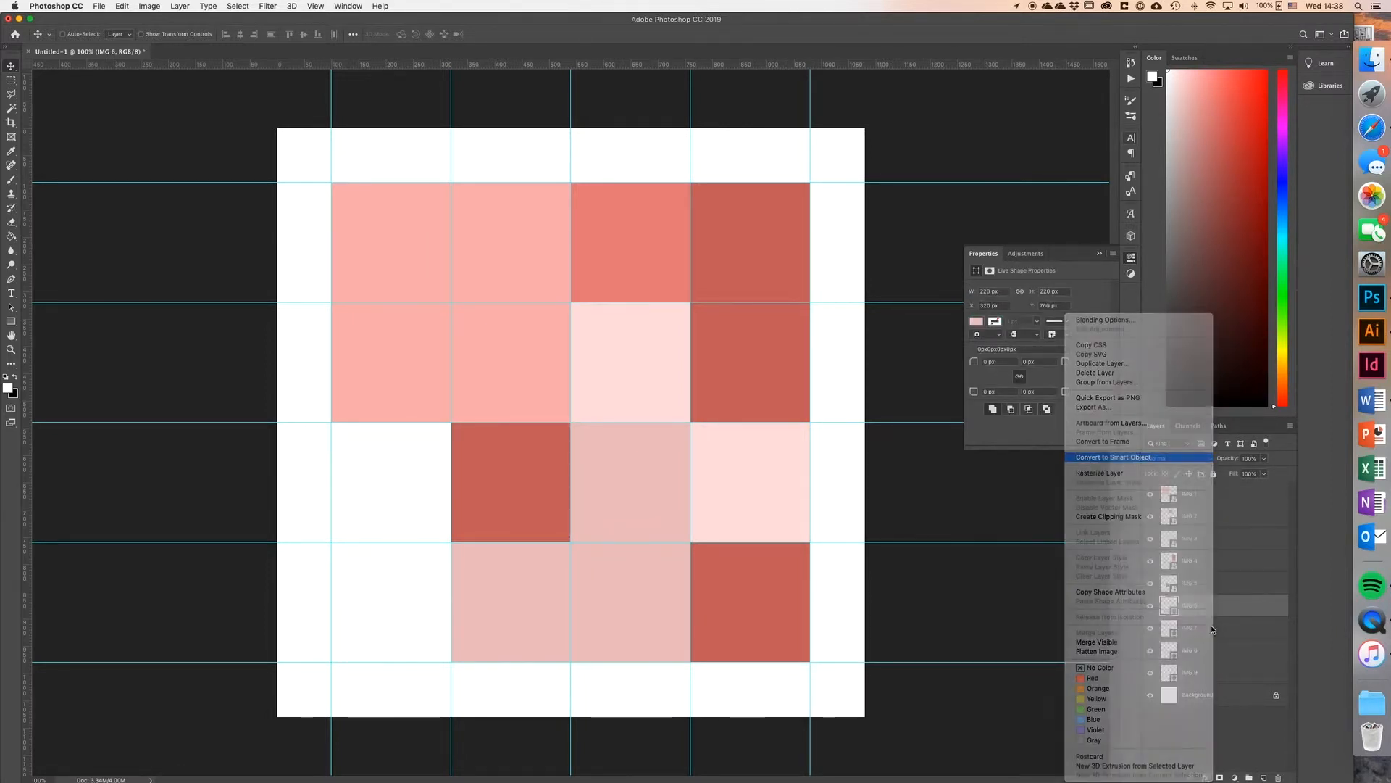
Step: Convert the IMG 7, IMG 8 and IMG 9 layers into separate smart objects
left_click(1212, 626)
right_click(1213, 632)
left_click(1159, 457)
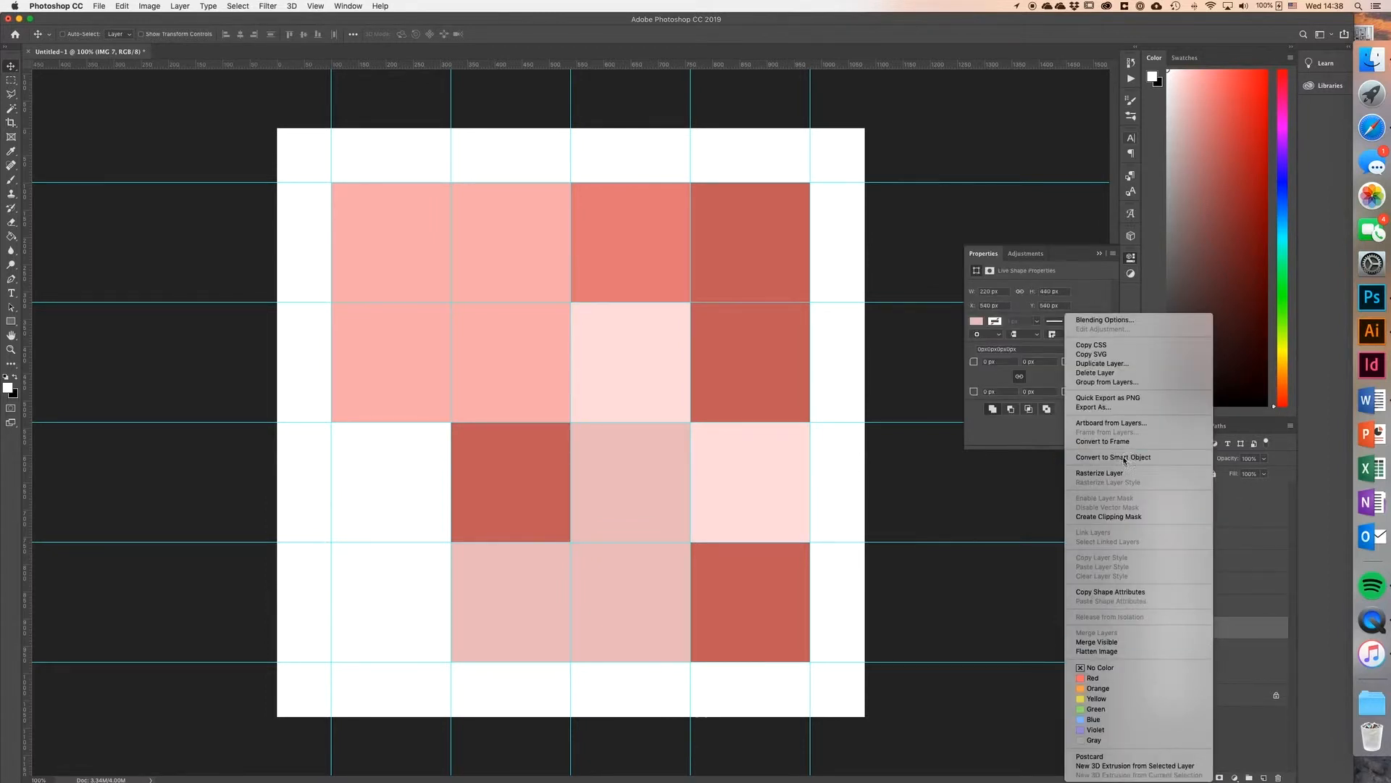
left_click(1216, 652)
right_click(1216, 655)
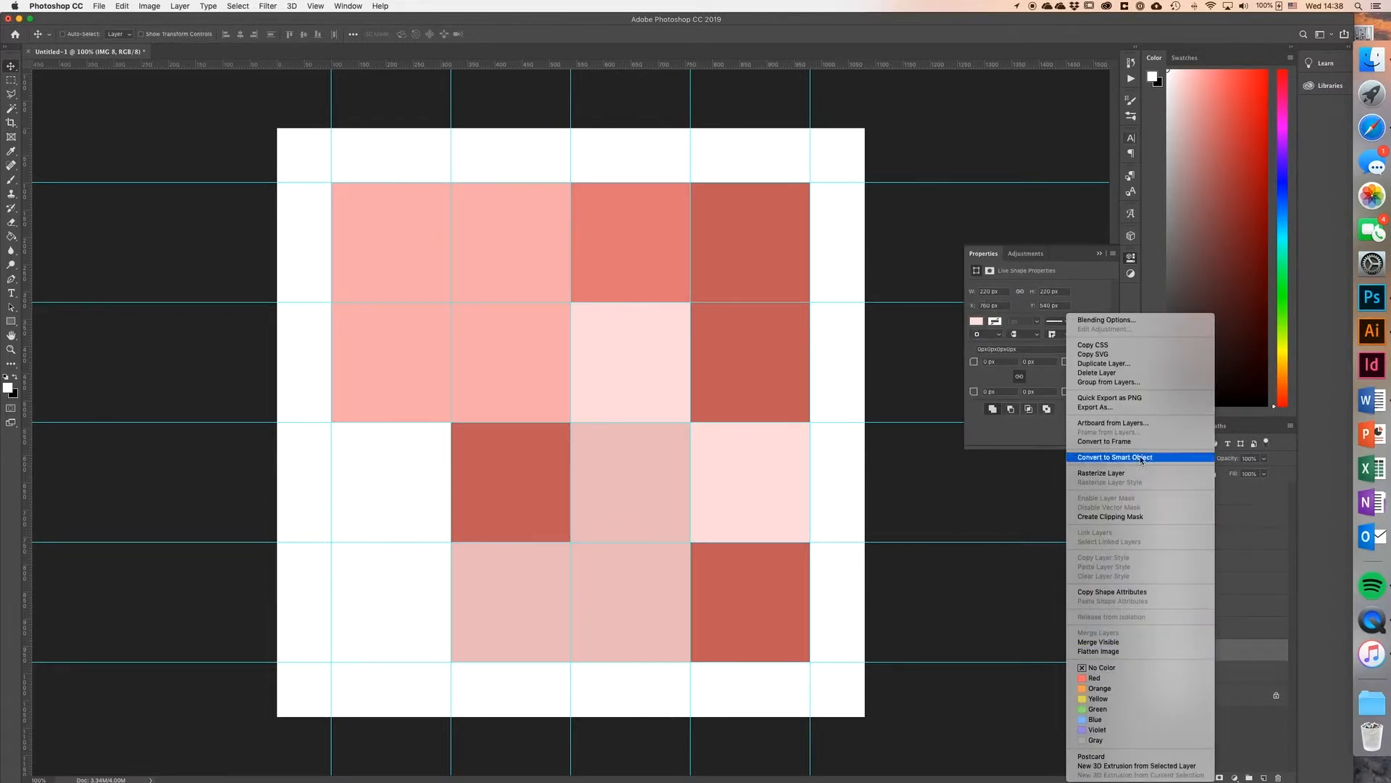
left_click(1152, 458)
left_click(1219, 682)
right_click(1221, 676)
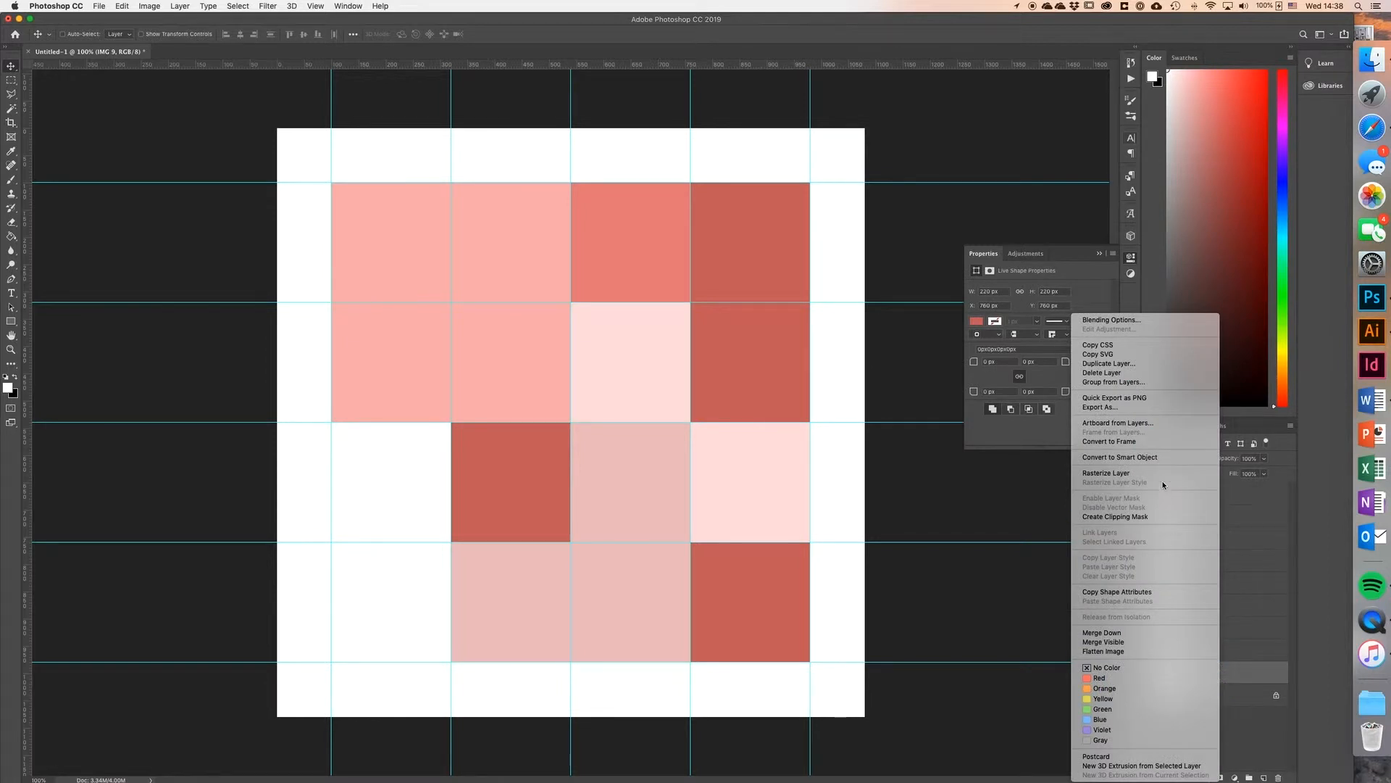
left_click(1152, 457)
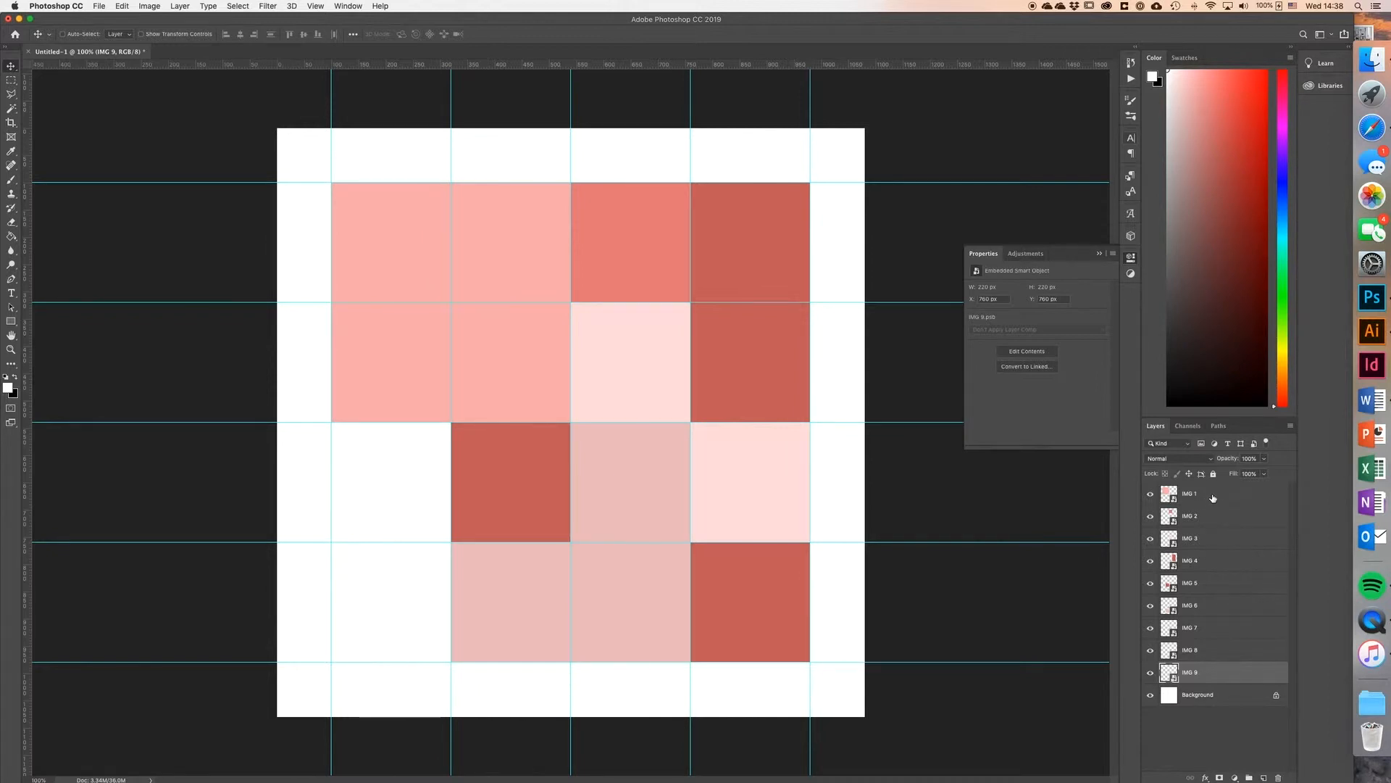
Step: Open the contents of the IMG 1 smart object and hide the guides
left_click(1151, 495)
left_click(1151, 495)
left_click(1167, 494)
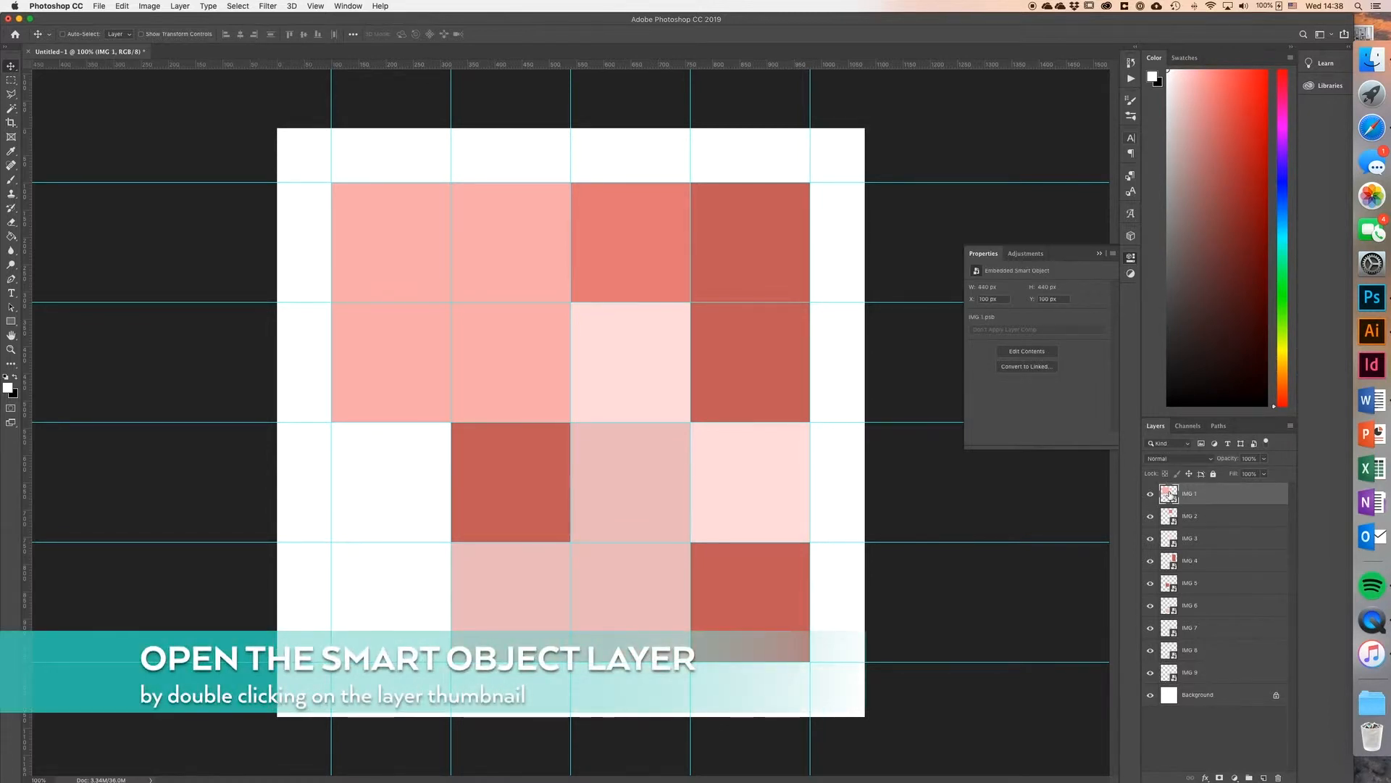
double_click(1169, 495)
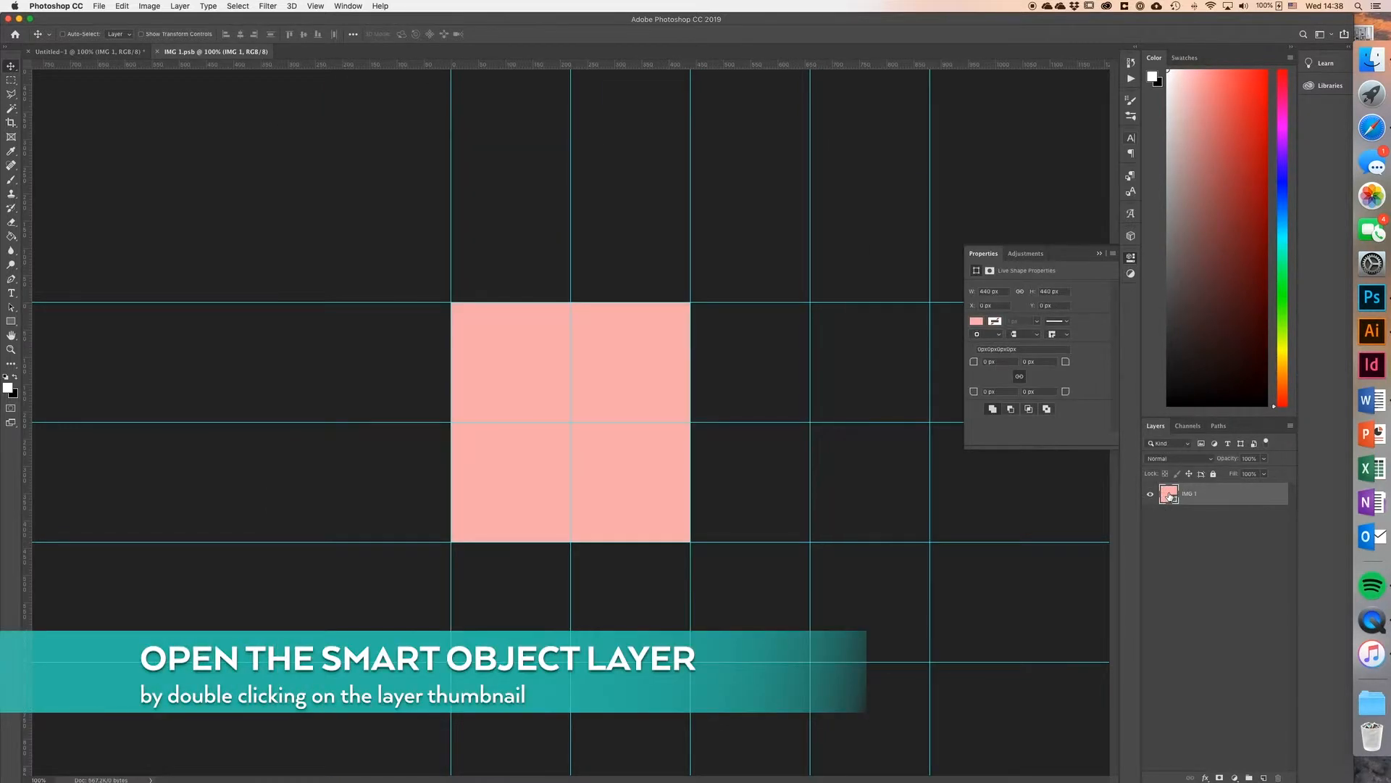
key("super+semicolon")
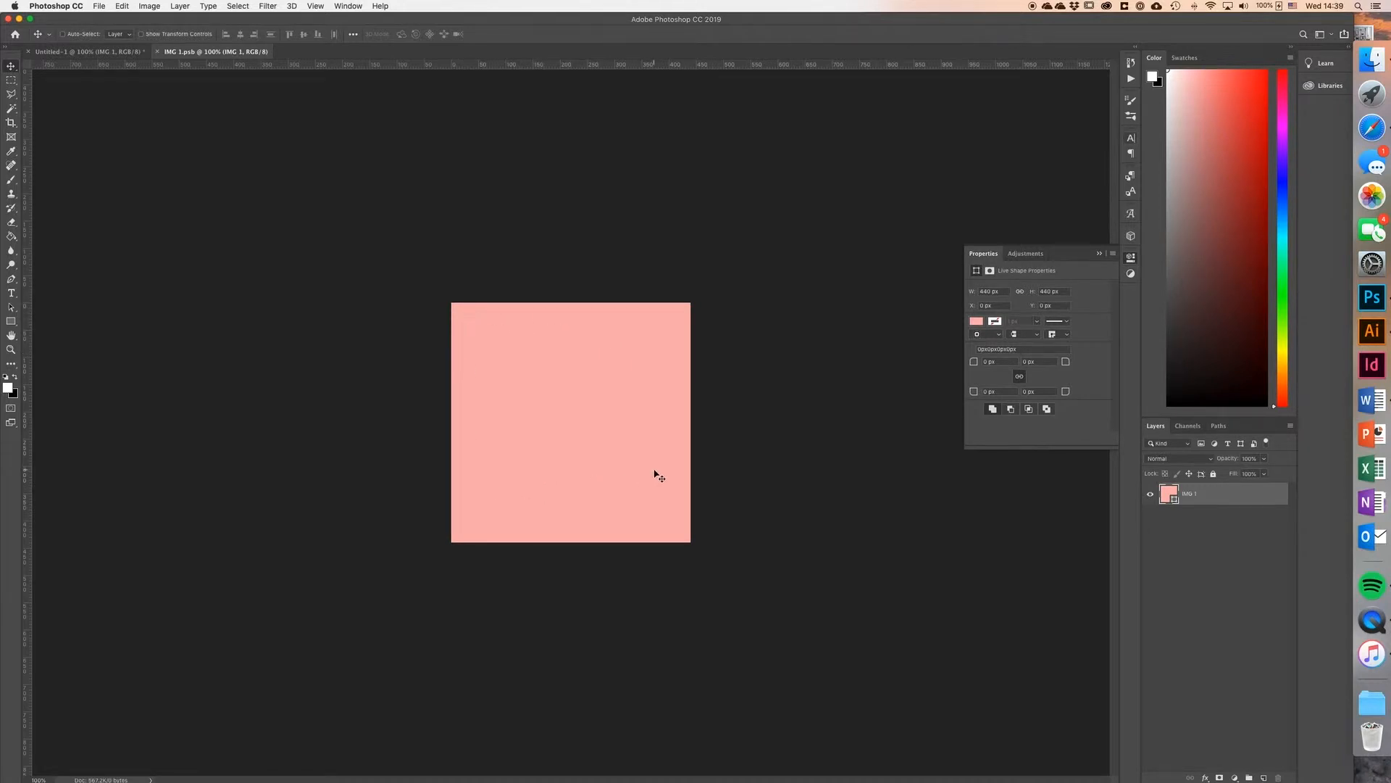
Step: Switch to Finder and place Tutorial-JPEG-13.jpg from the _Tutorial Assets folder into the IMG 1 smart object's canvas
left_click(1366, 66)
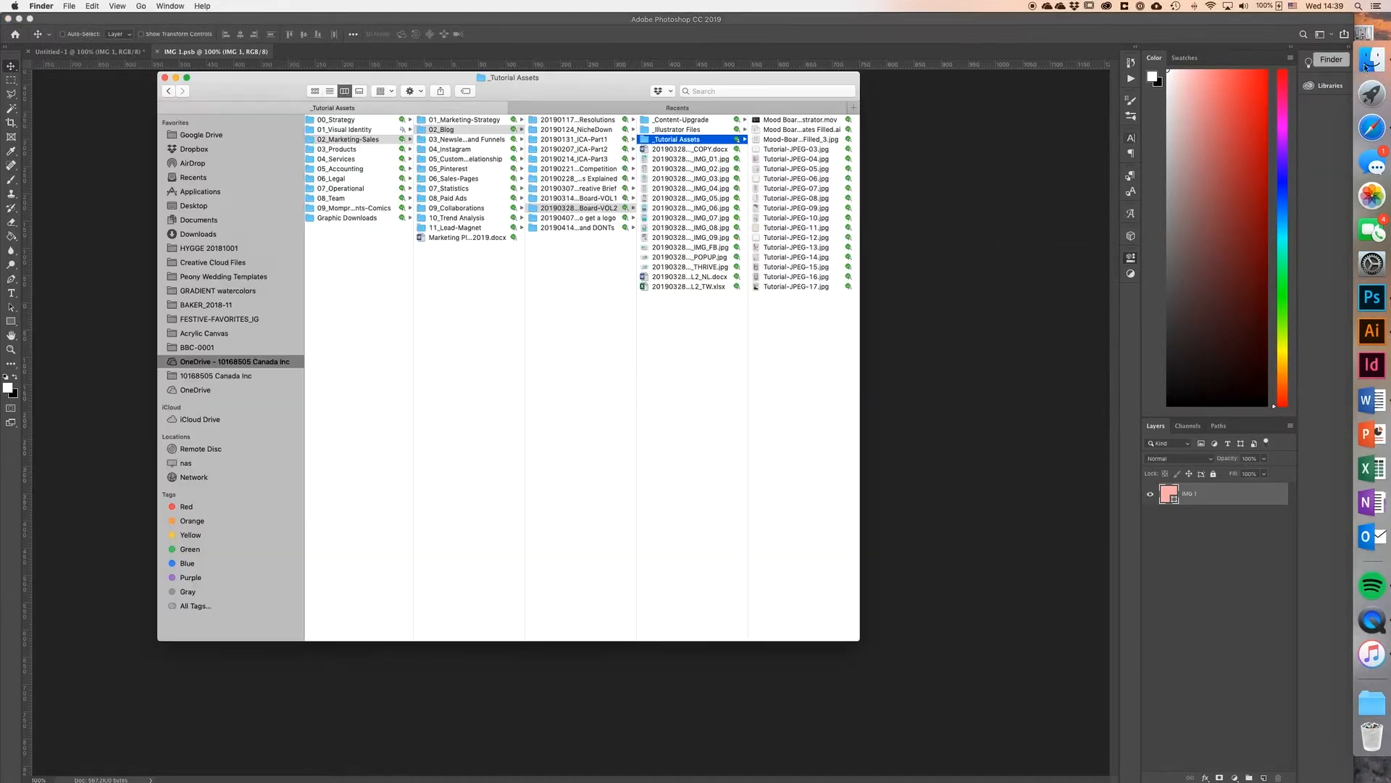
left_click(788, 150)
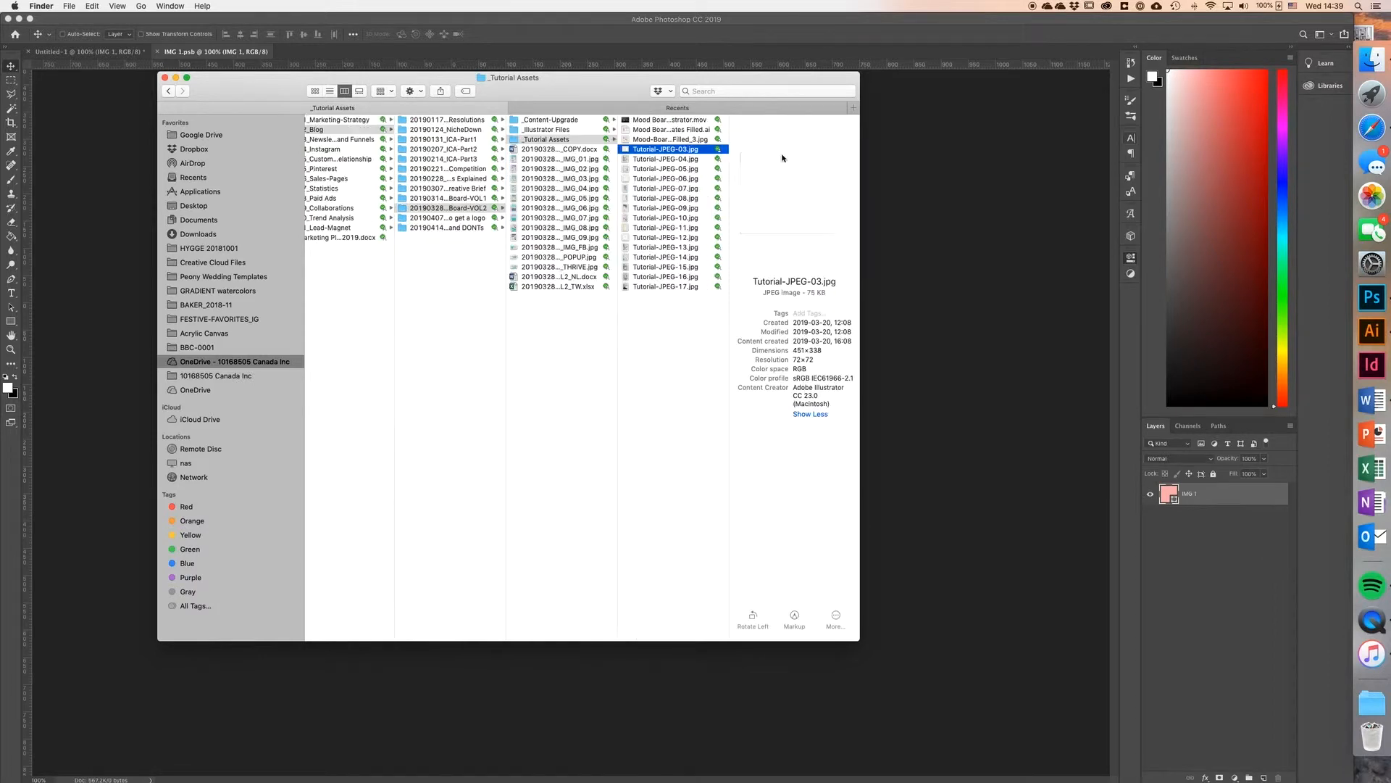
left_click(658, 248)
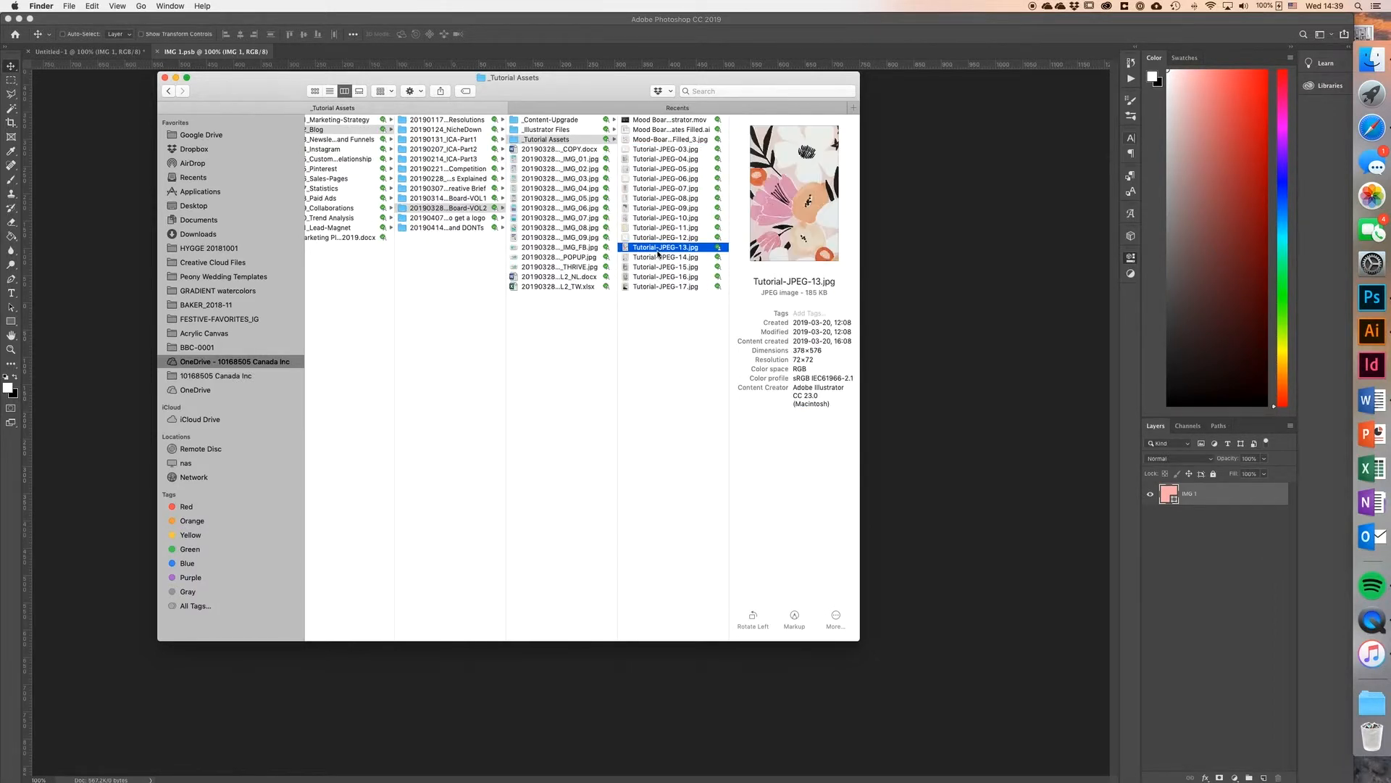
left_click_drag(650, 88, 1072, 107)
left_click_drag(1121, 271, 519, 348)
Step: Scale the placed floral image to about 452 × 689 px so it covers the whole square, and save the smart object
left_click_drag(493, 423, 452, 423)
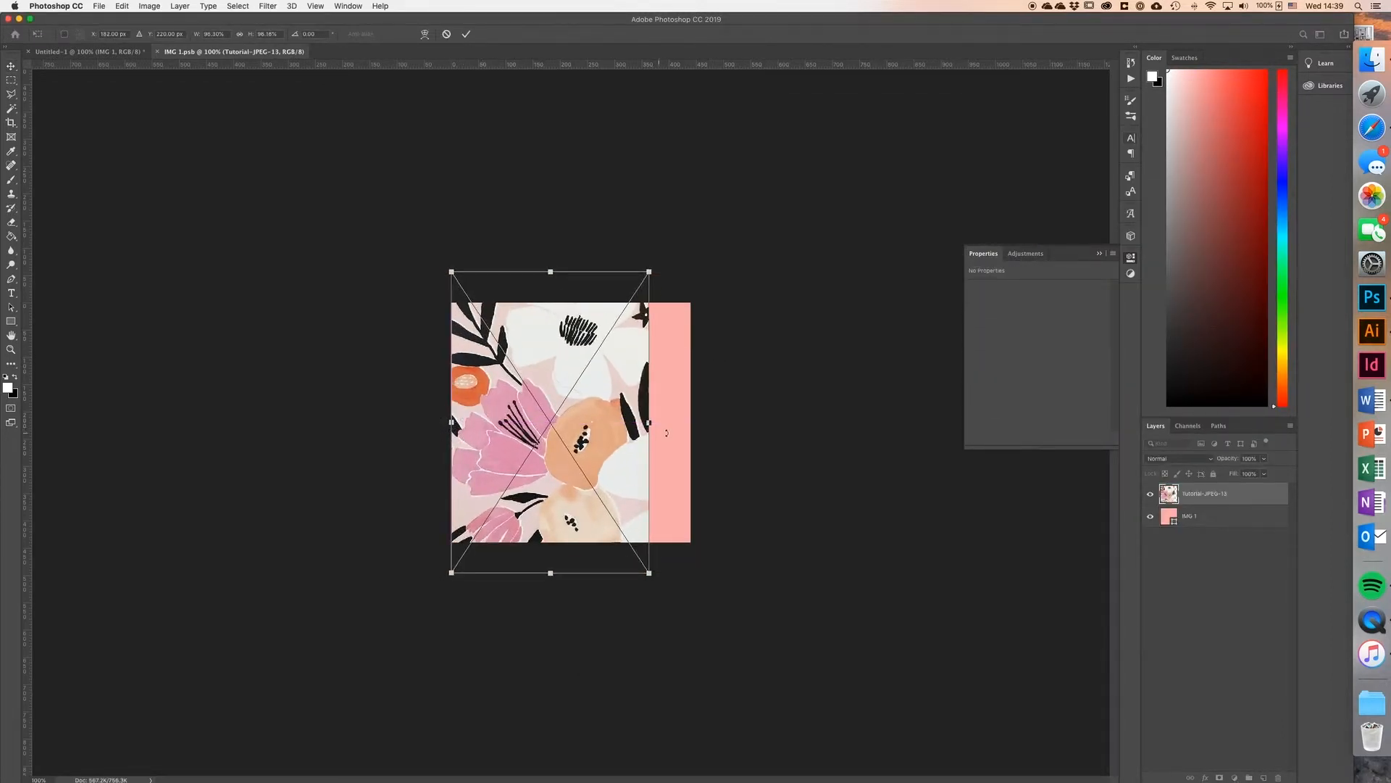
mouse_move(648, 423)
left_mouse_down()
mouse_move(695, 415)
mouse_move(651, 435)
left_mouse_up()
left_click(467, 34)
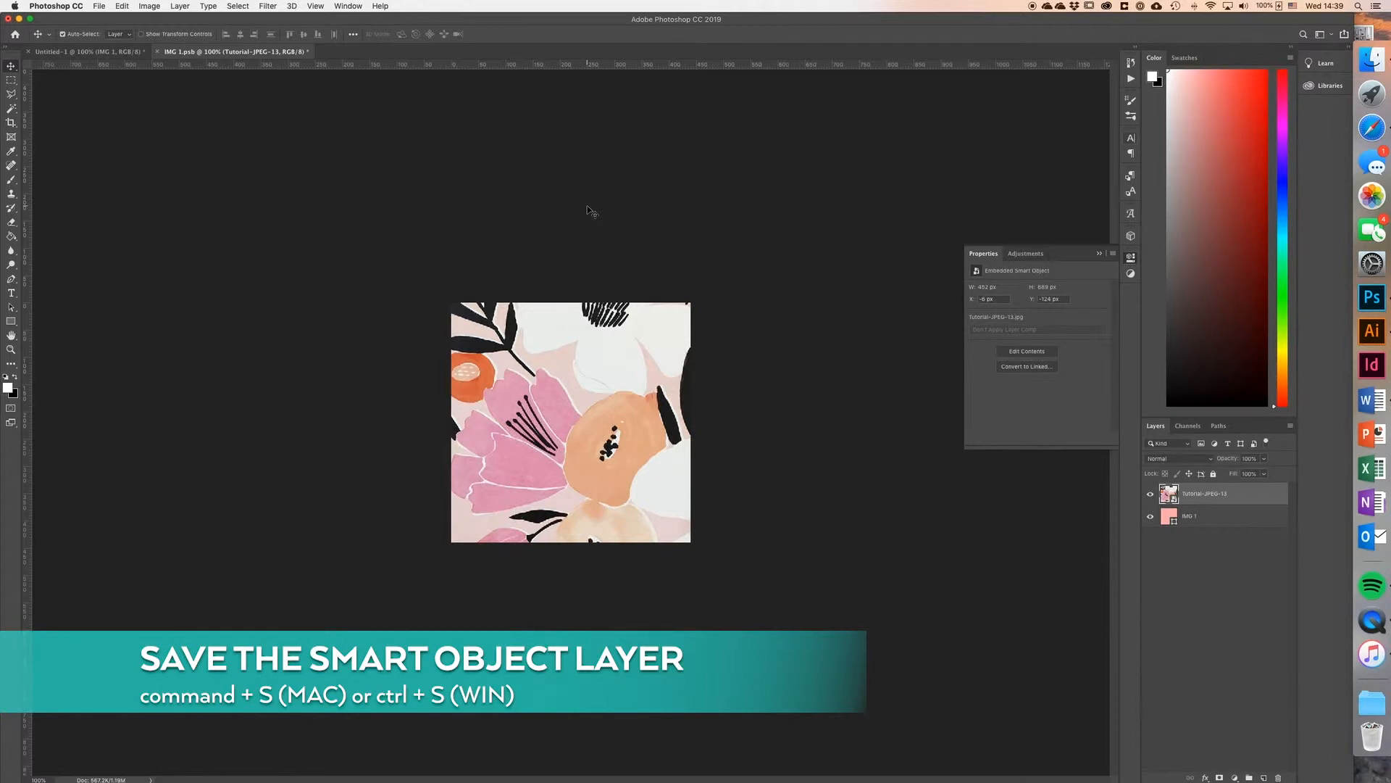
key("super+s")
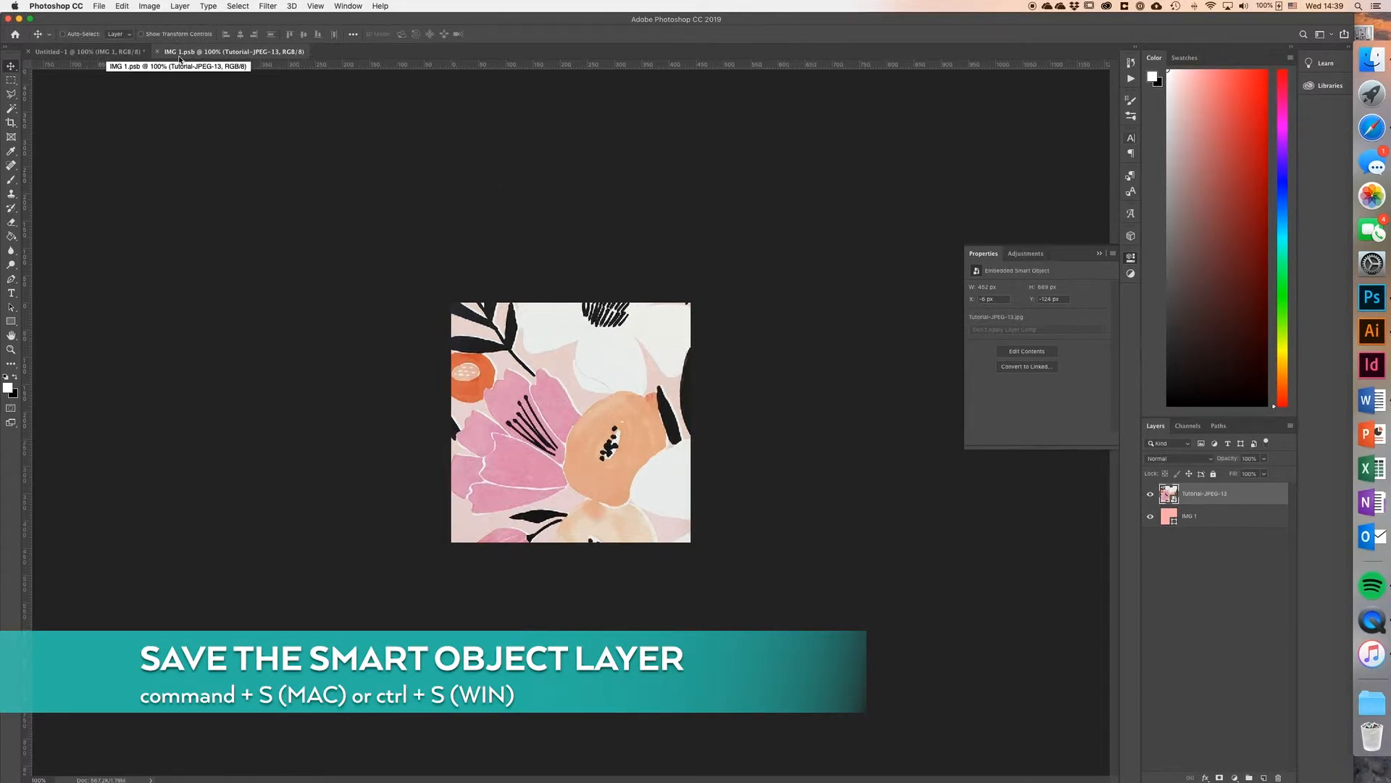
Step: Close the IMG 1 contents, then open the IMG 2 smart object's contents with the guides hidden
left_click(158, 52)
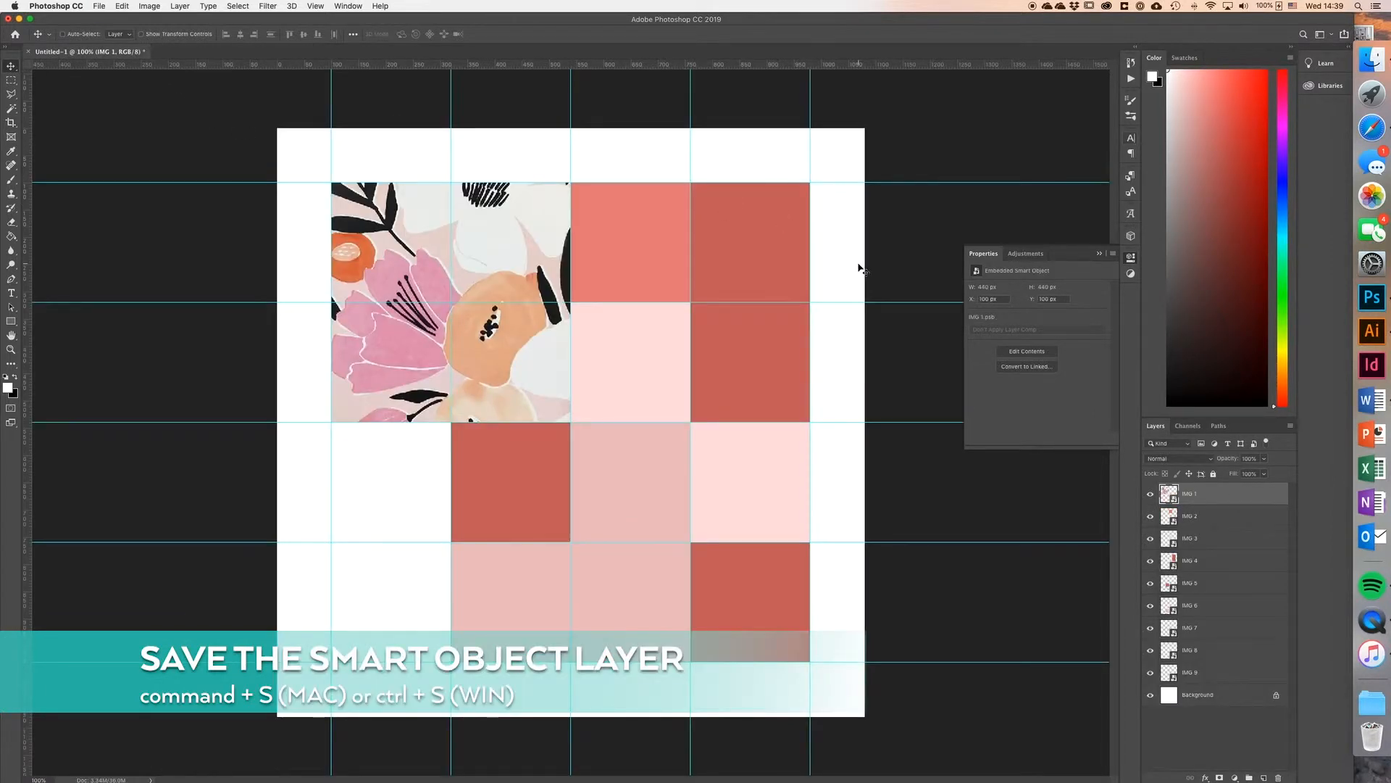
left_click(1165, 515)
double_click(1165, 515)
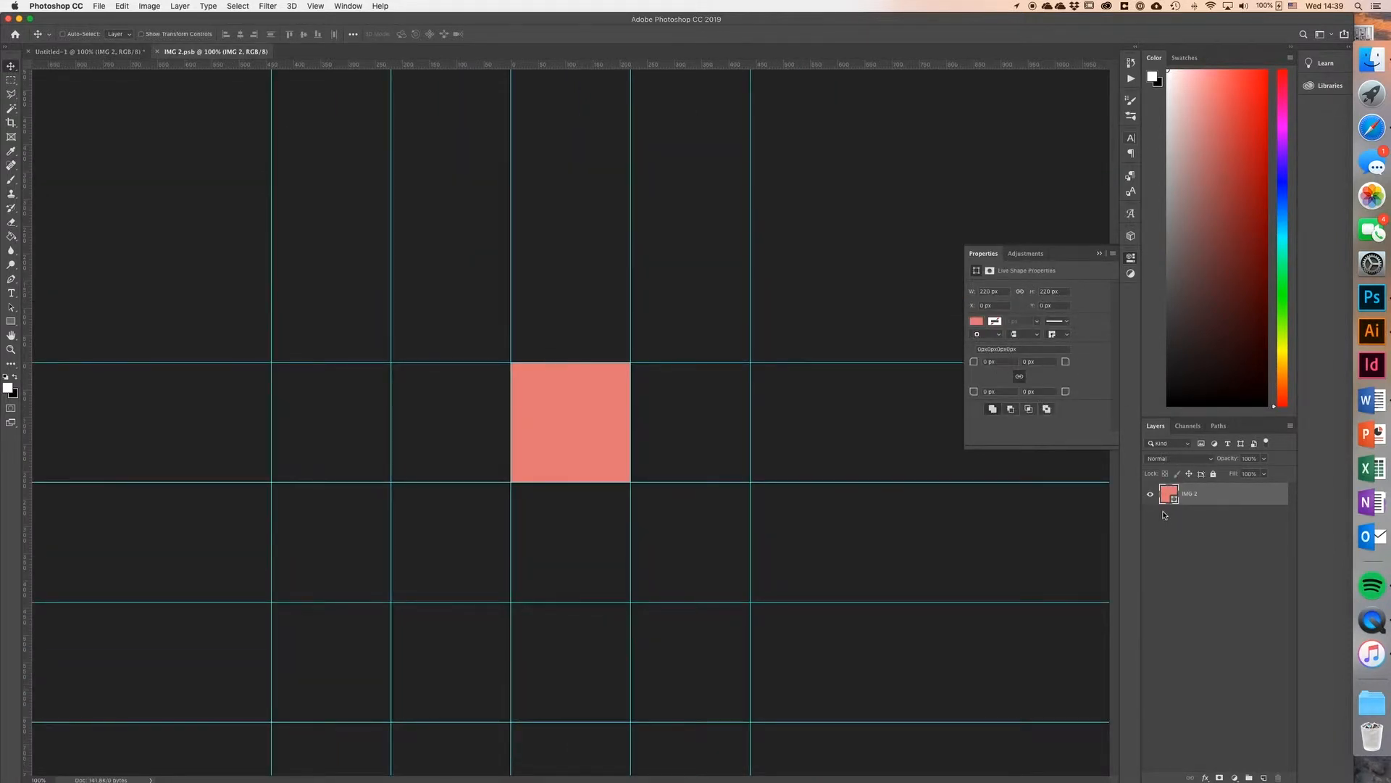
key("super+semicolon")
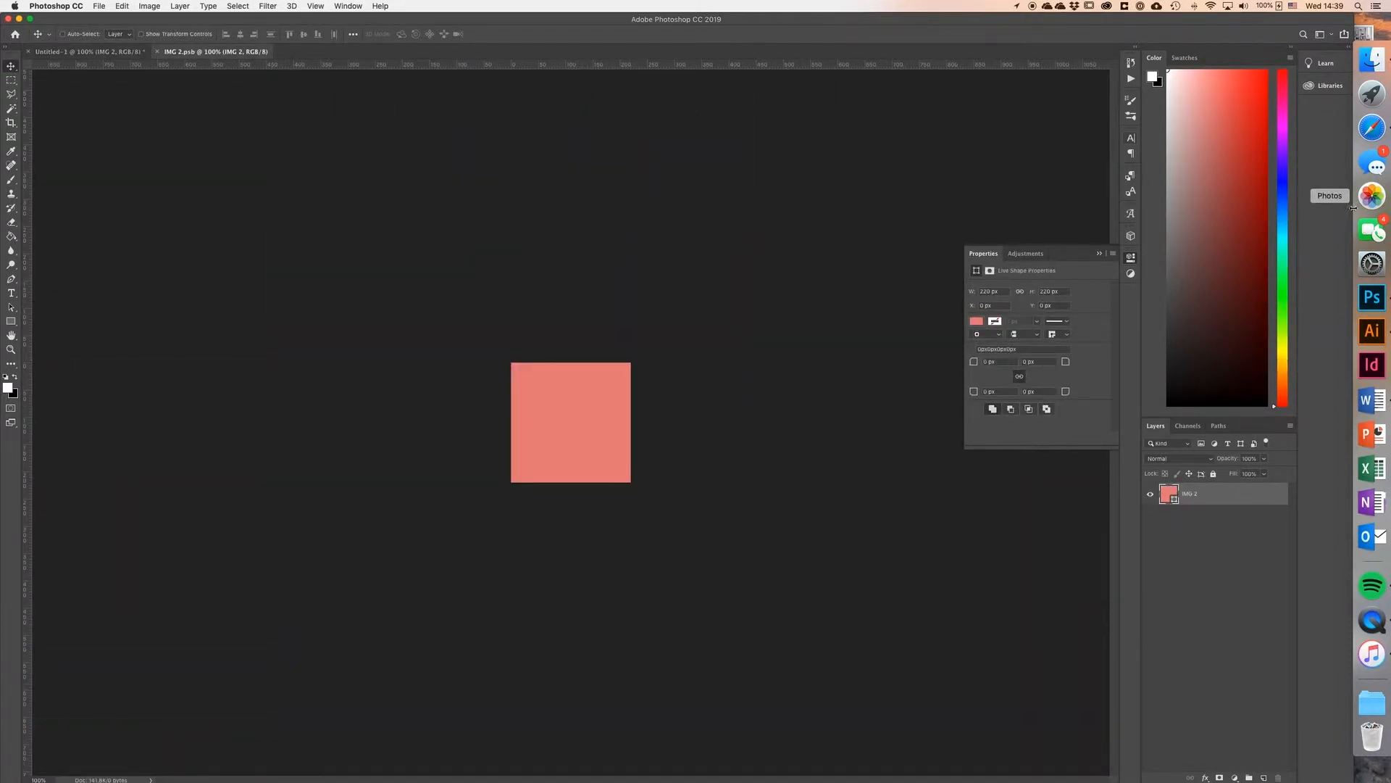
Step: Check the finished mood board in Illustrator for the second image and find Tutorial-JPEG-04.jpg in Finder's _Tutorial Assets folder
left_click(1372, 59)
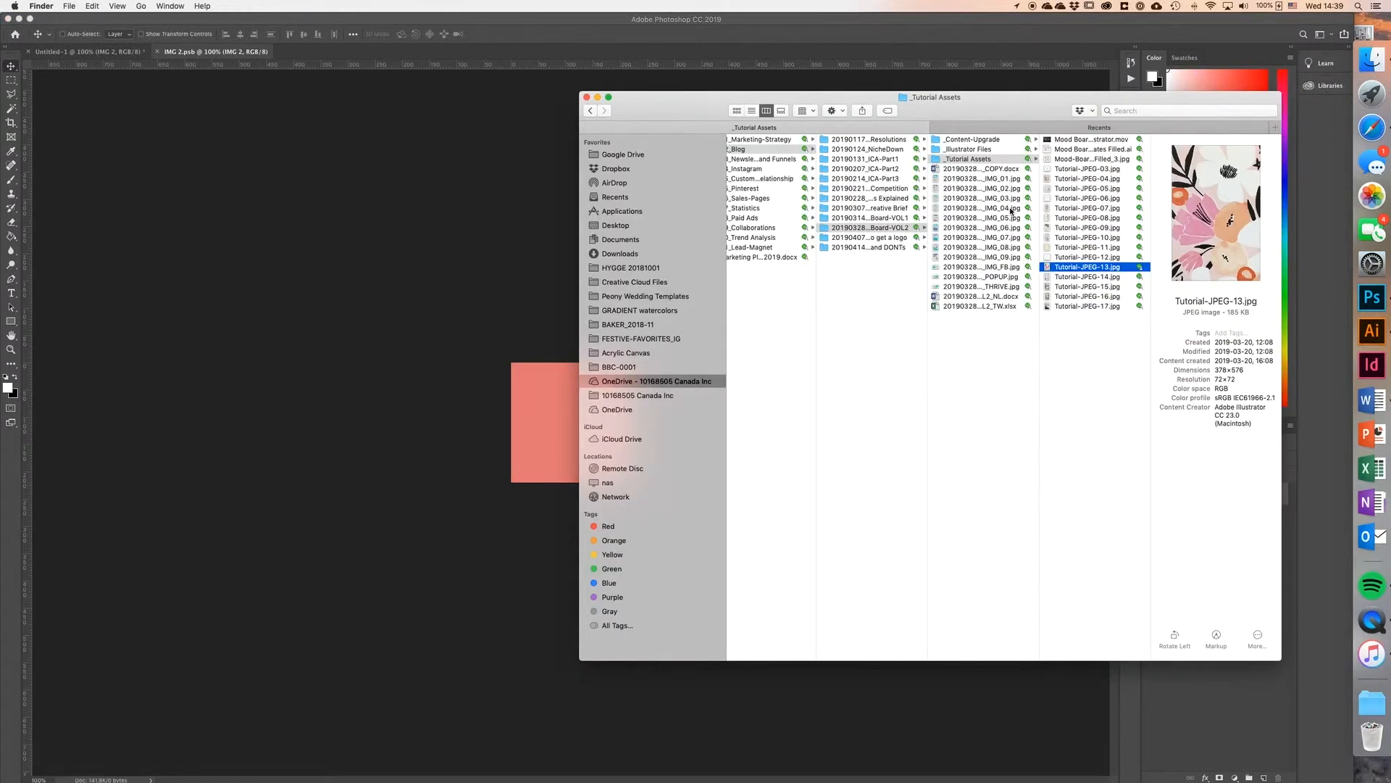
left_click(1379, 341)
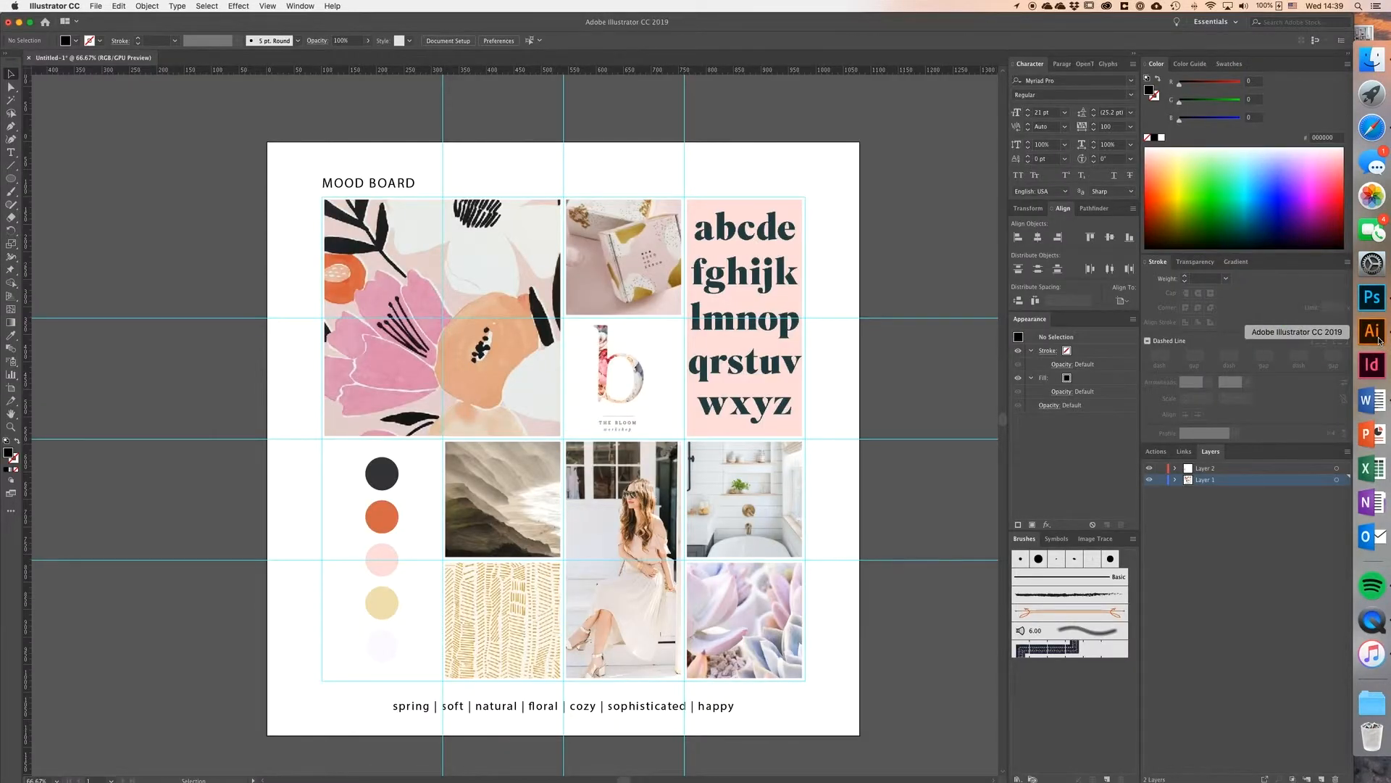
left_click(1372, 59)
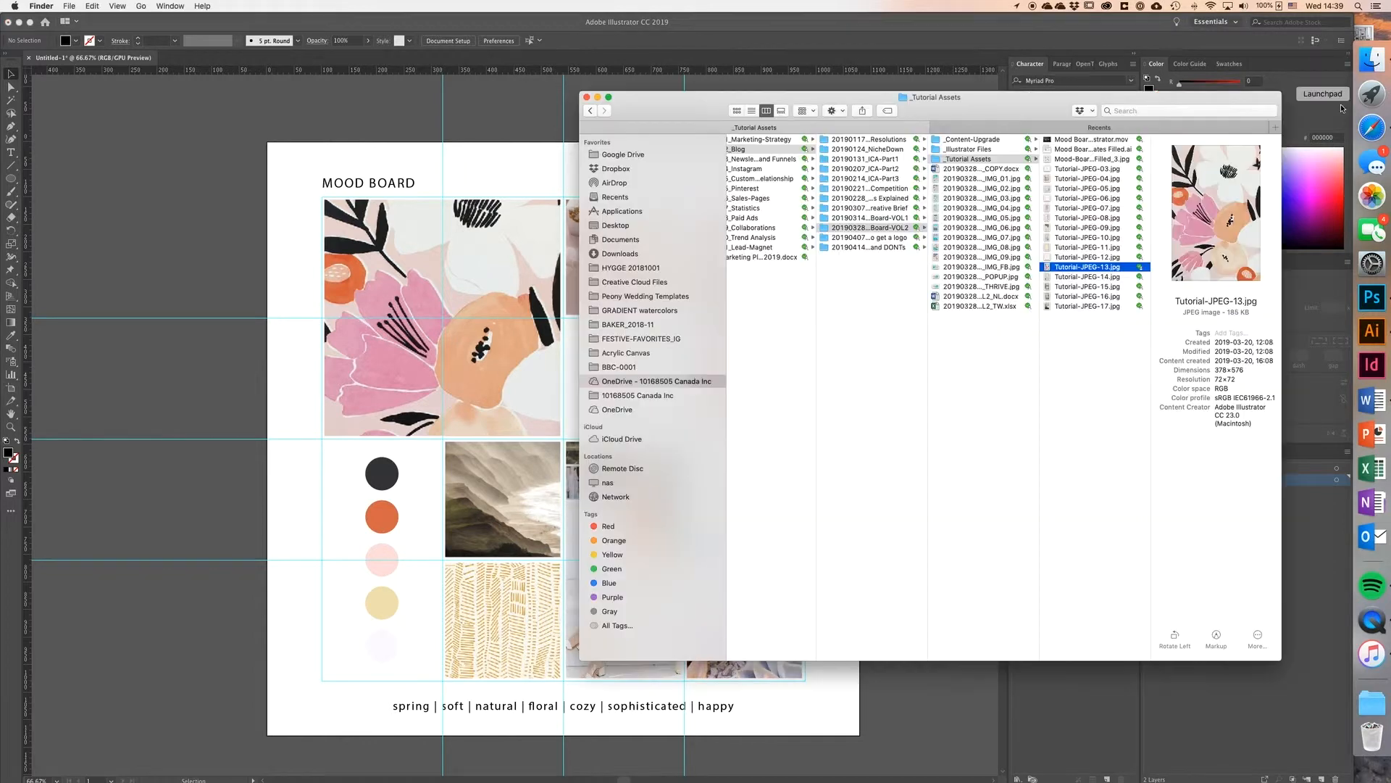
left_click(1089, 247)
left_click(1075, 229)
left_click(1074, 238)
left_click(1072, 276)
left_click(1071, 268)
left_click(1056, 181)
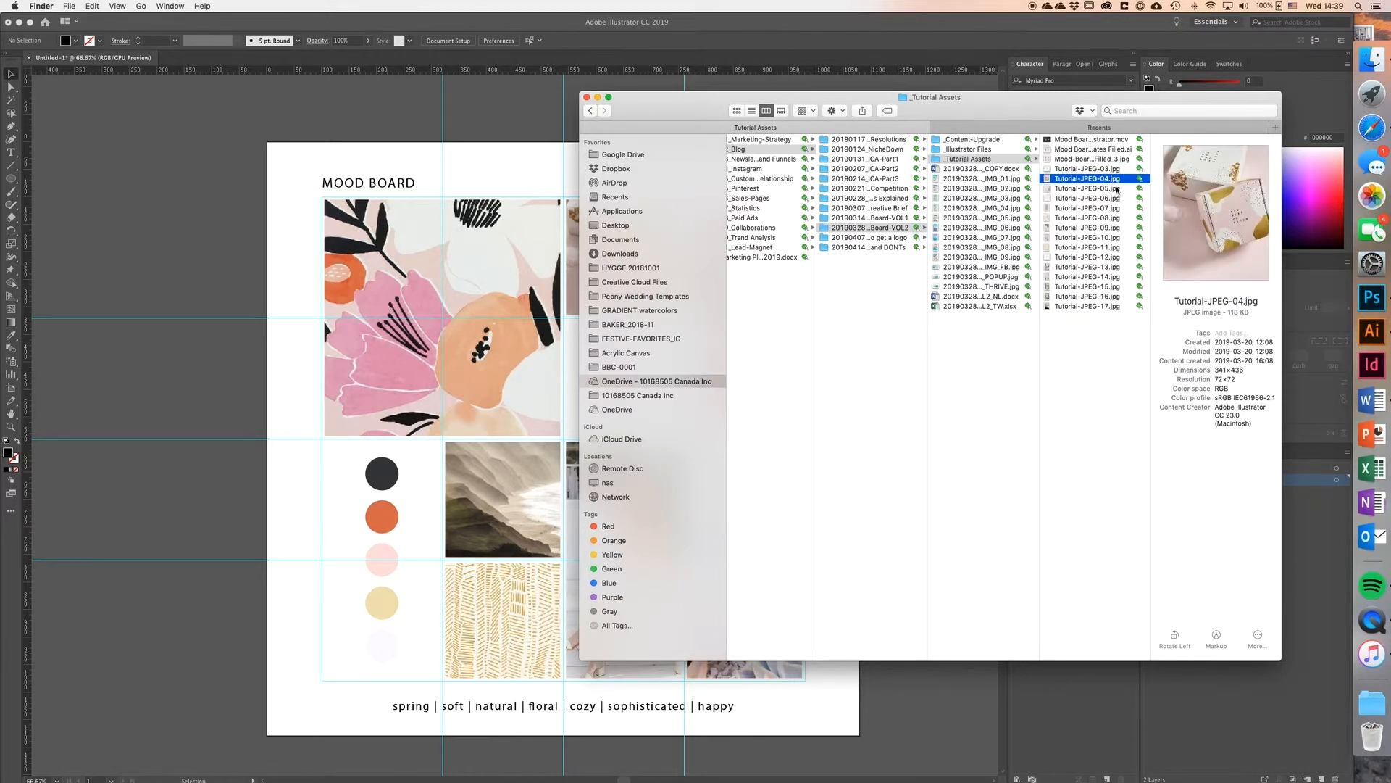
Step: Place Tutorial-JPEG-04.jpg from Finder into the IMG 2 canvas at about 233 × 298 px, then save and close the smart object
left_click(1372, 297)
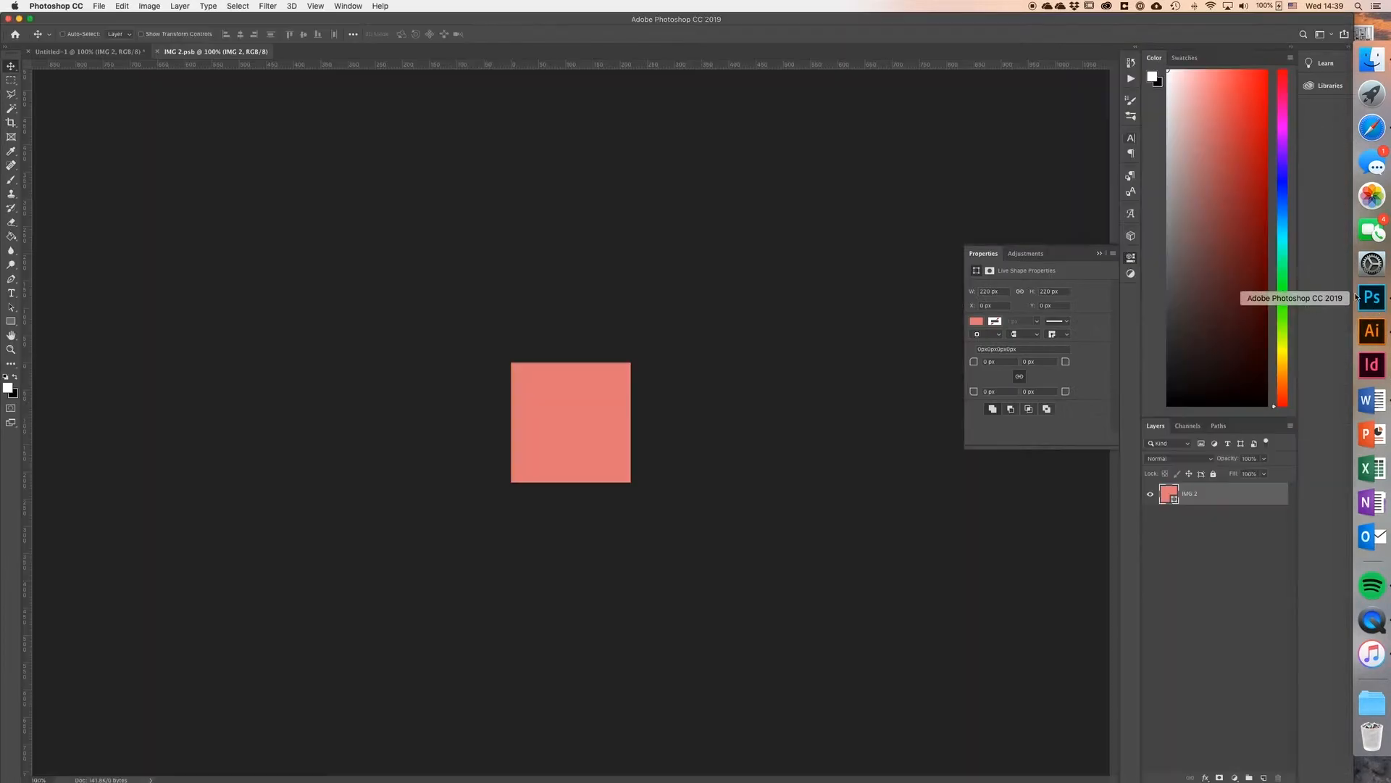
left_click(1372, 60)
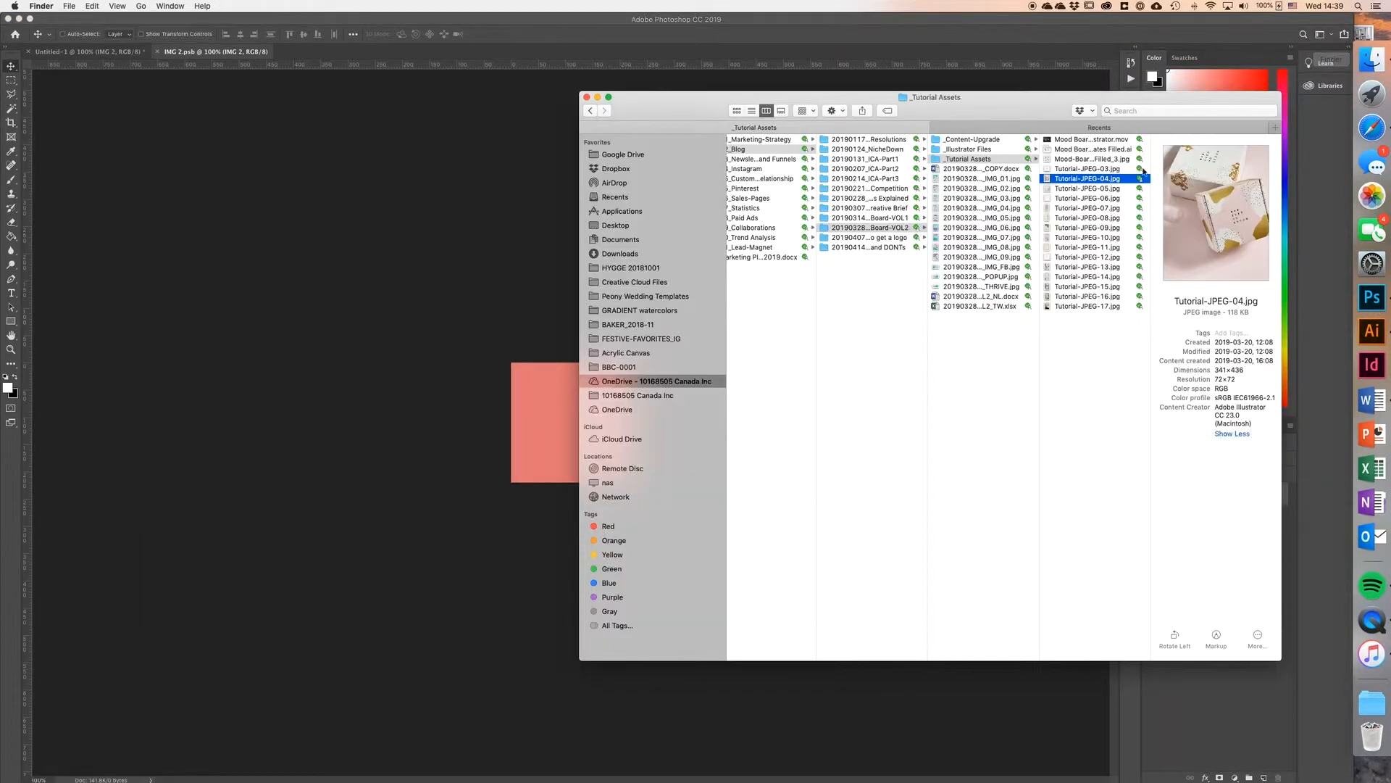
left_click_drag(1118, 181, 504, 422)
left_click_drag(620, 423, 613, 415)
left_click(467, 34)
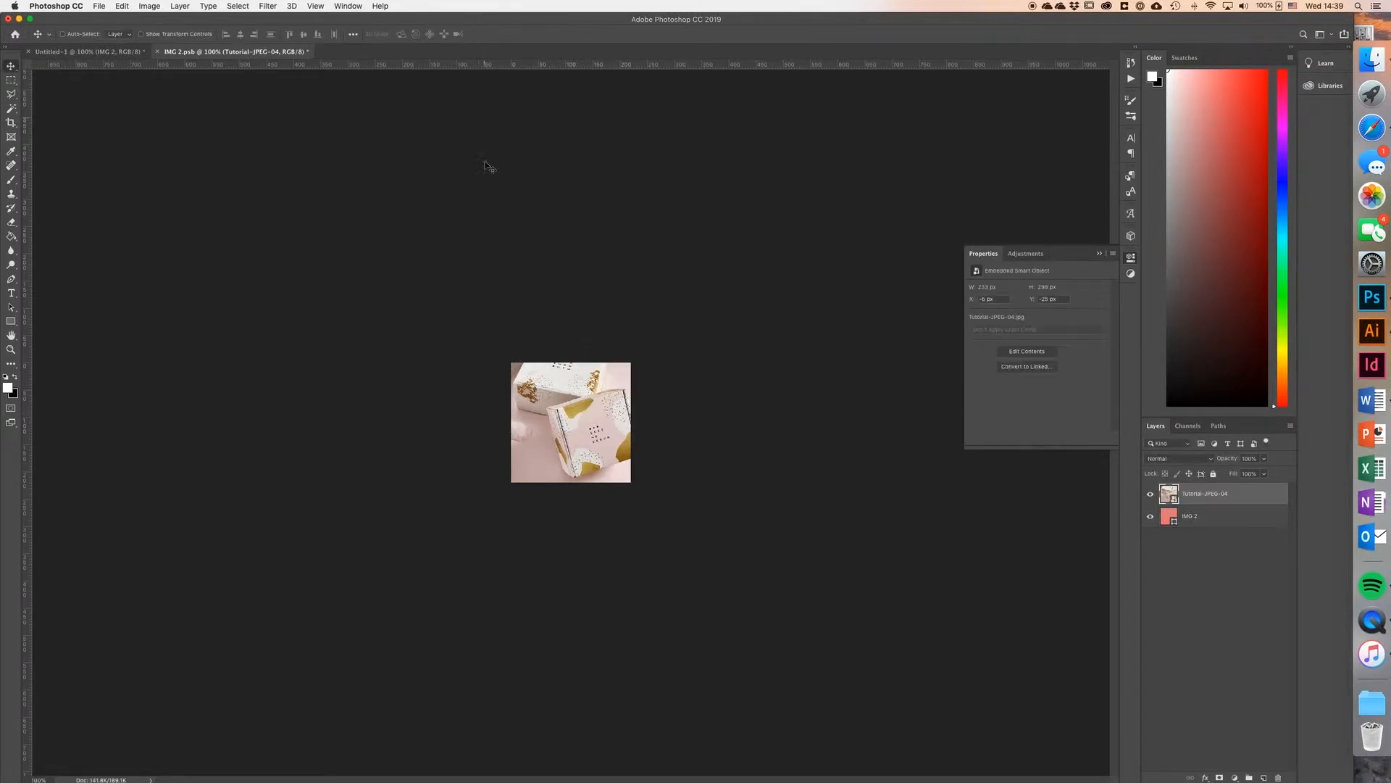
key("super+s")
left_click(157, 52)
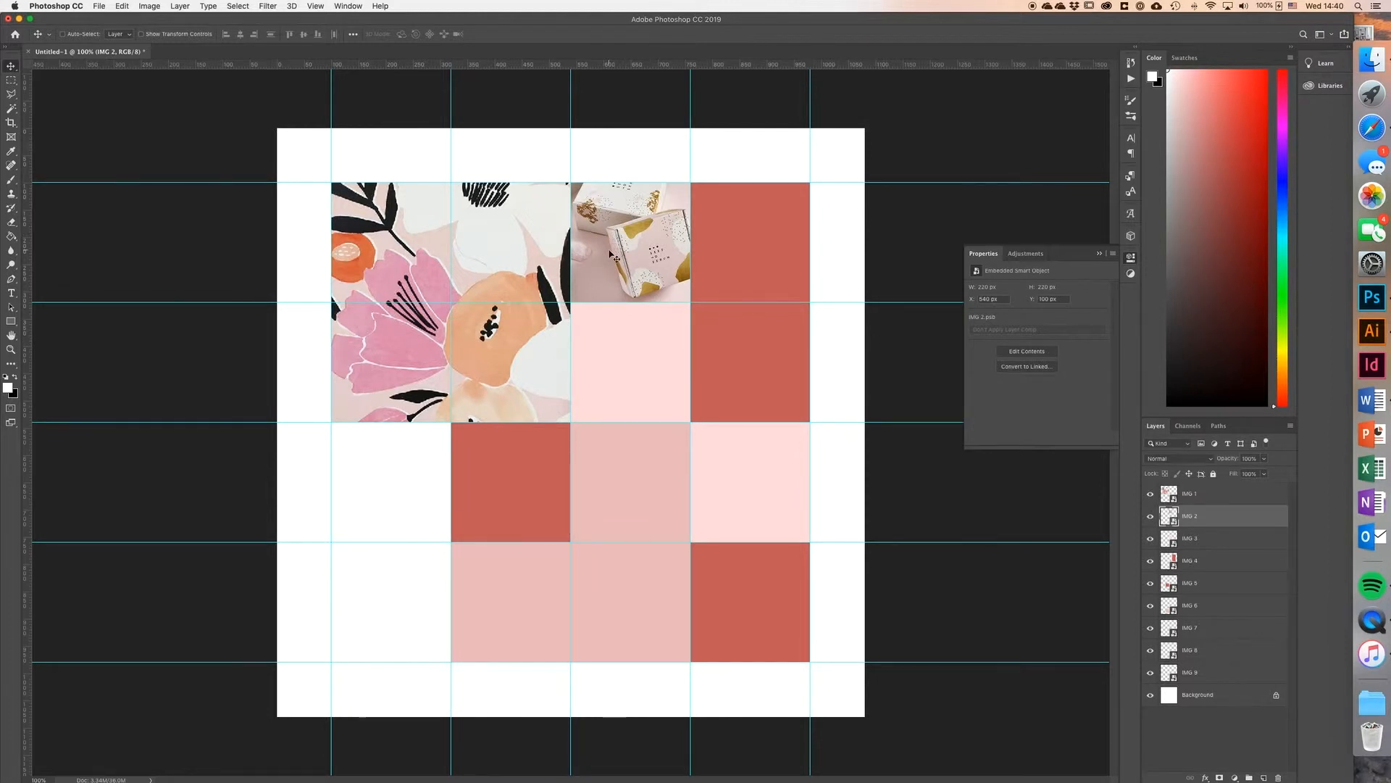
Step: Hide the guides in the mood board and open the contents of the IMG 3 smart object
key("super+semicolon")
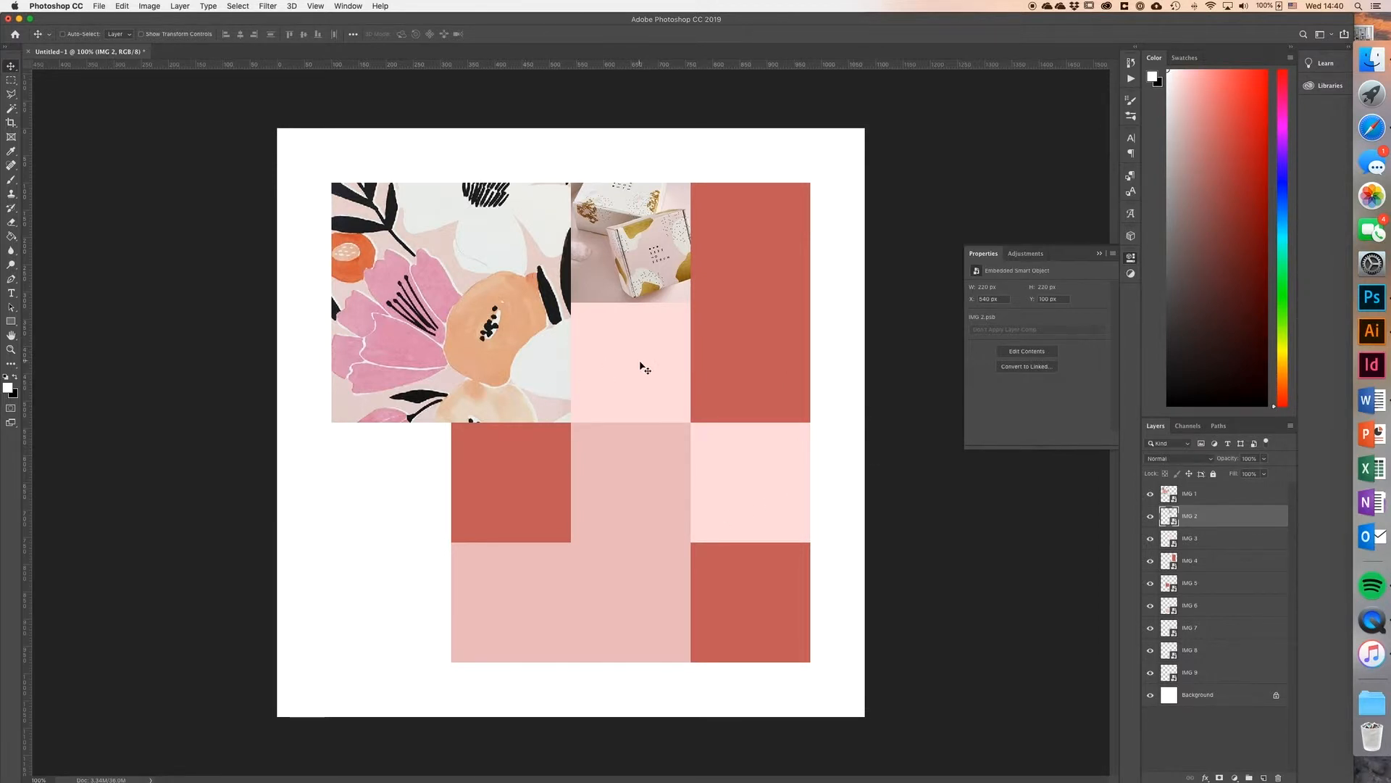
double_click(1170, 539)
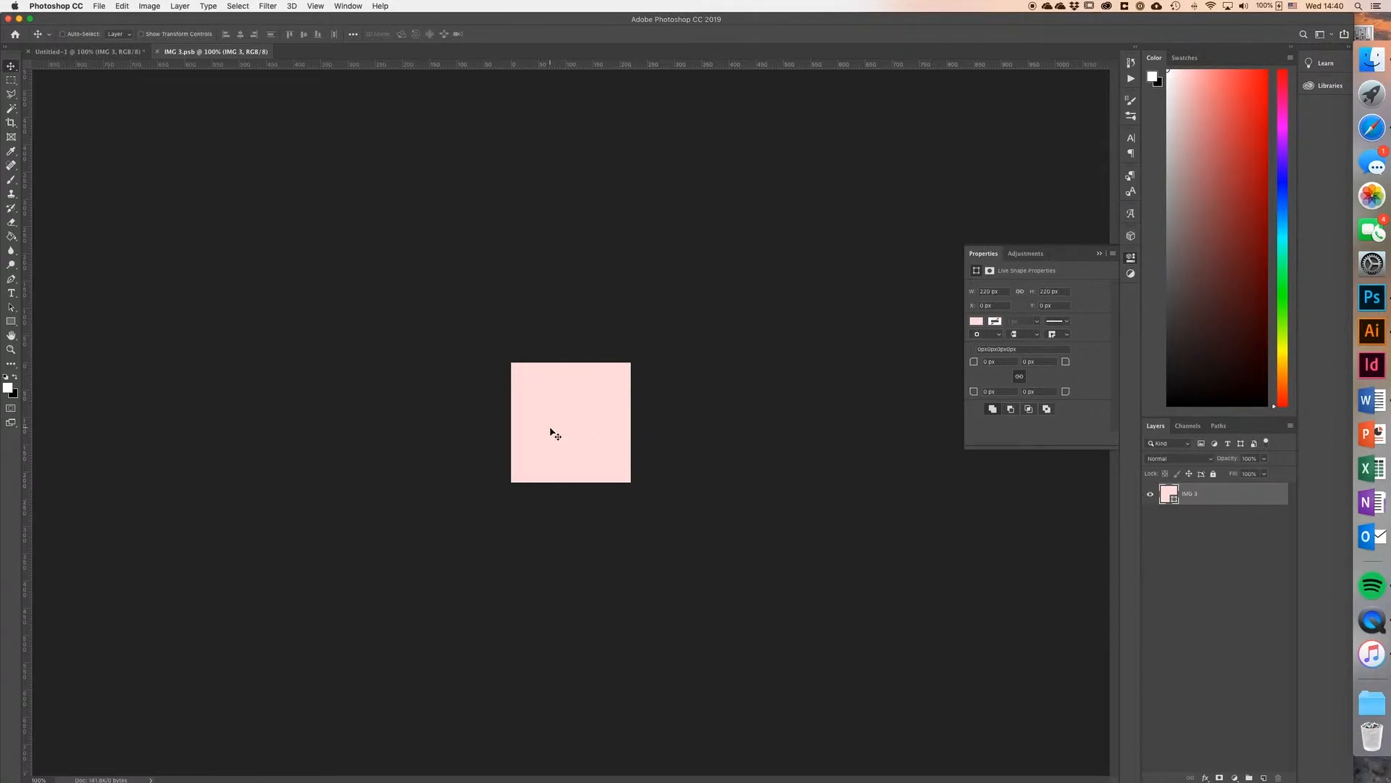
Step: Place Tutorial-JPEG-12.jpg from Finder into the IMG 3 canvas, and save and close the smart object
left_click(1371, 60)
key("Down")
key("Down")
key("Down")
key("Down")
key("Down")
key("Down")
key("Down")
key("Down")
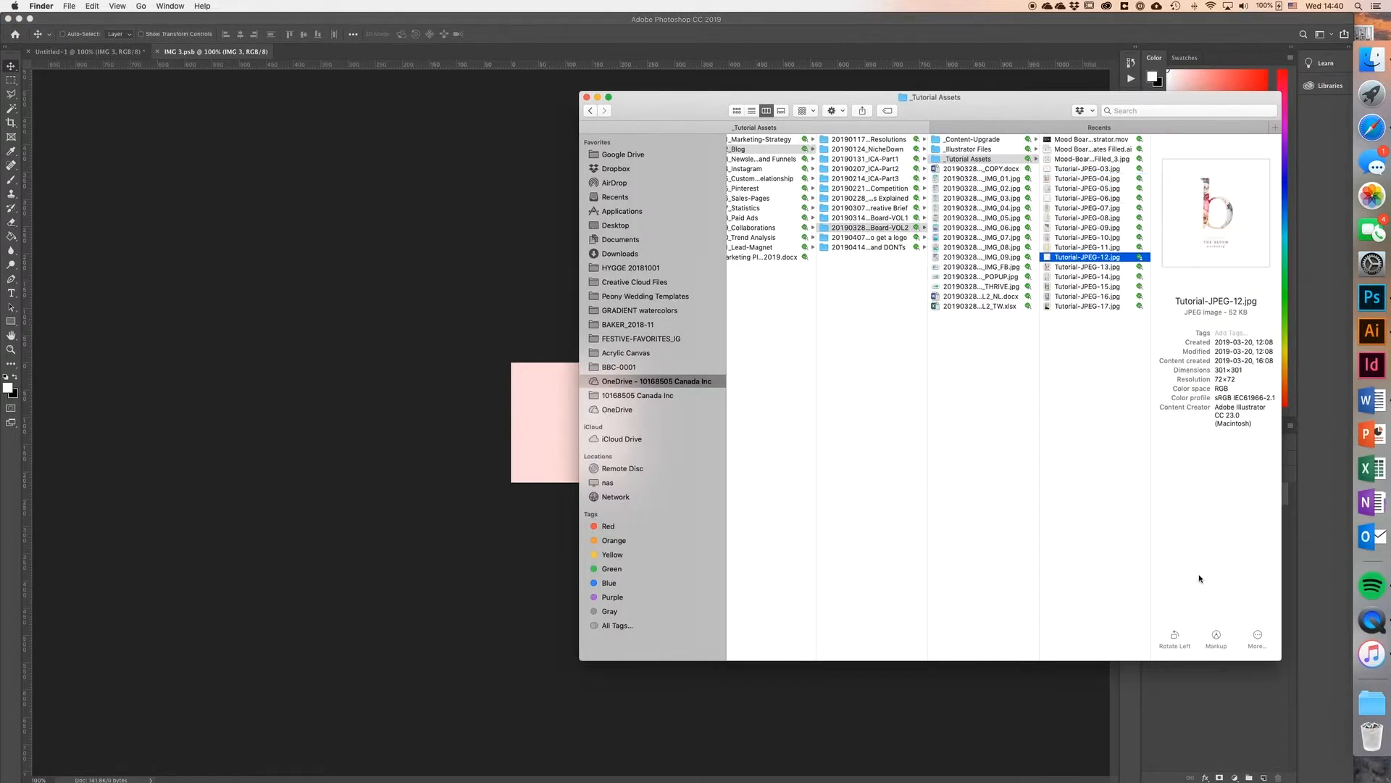
left_click_drag(1087, 256, 523, 406)
left_click(466, 34)
left_click(157, 52)
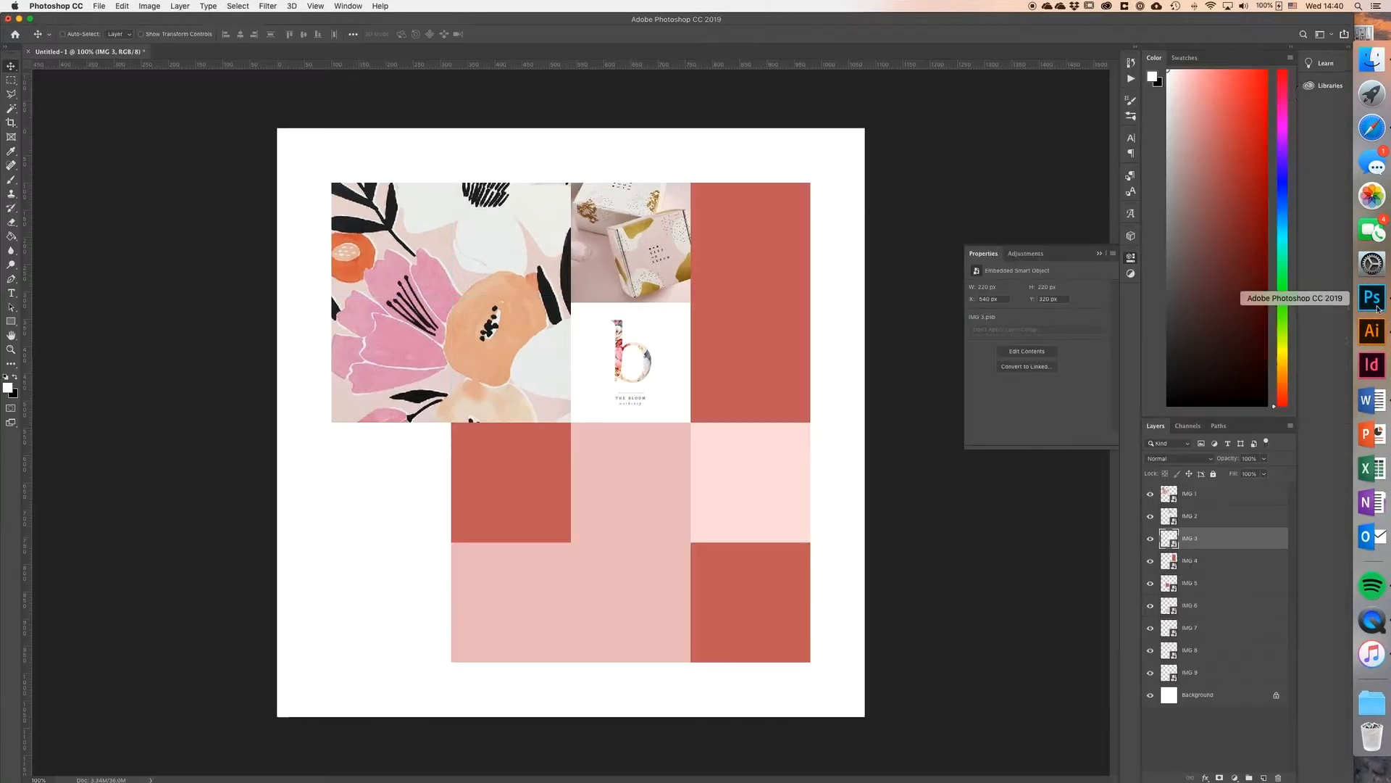
Step: Fill the IMG 4 smart object with the alphabet image from Finder, scaled to cover the tall rectangle, and save and close it
left_click(1371, 60)
left_click(1060, 211)
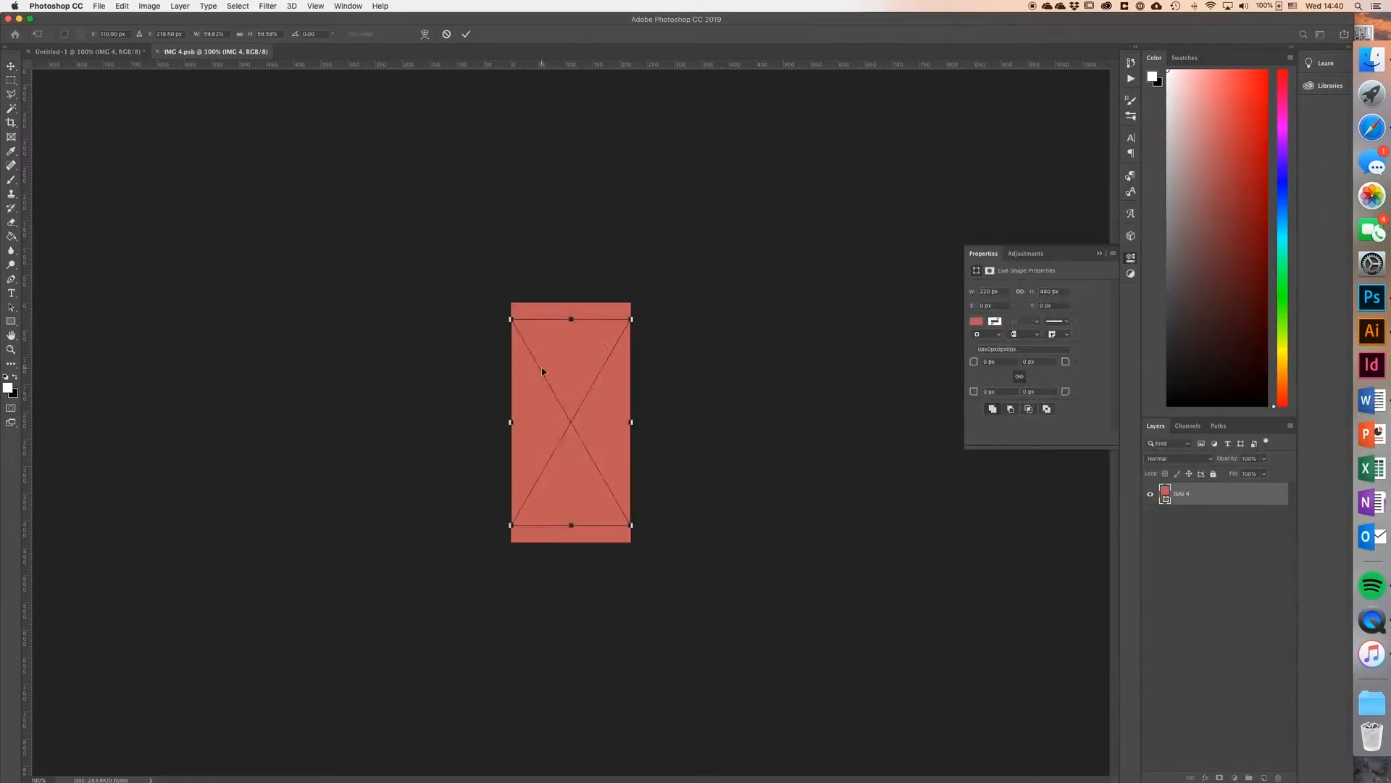
left_click_drag(571, 319, 571, 302)
left_click_drag(571, 524, 571, 559)
left_click(466, 34)
left_click(157, 52)
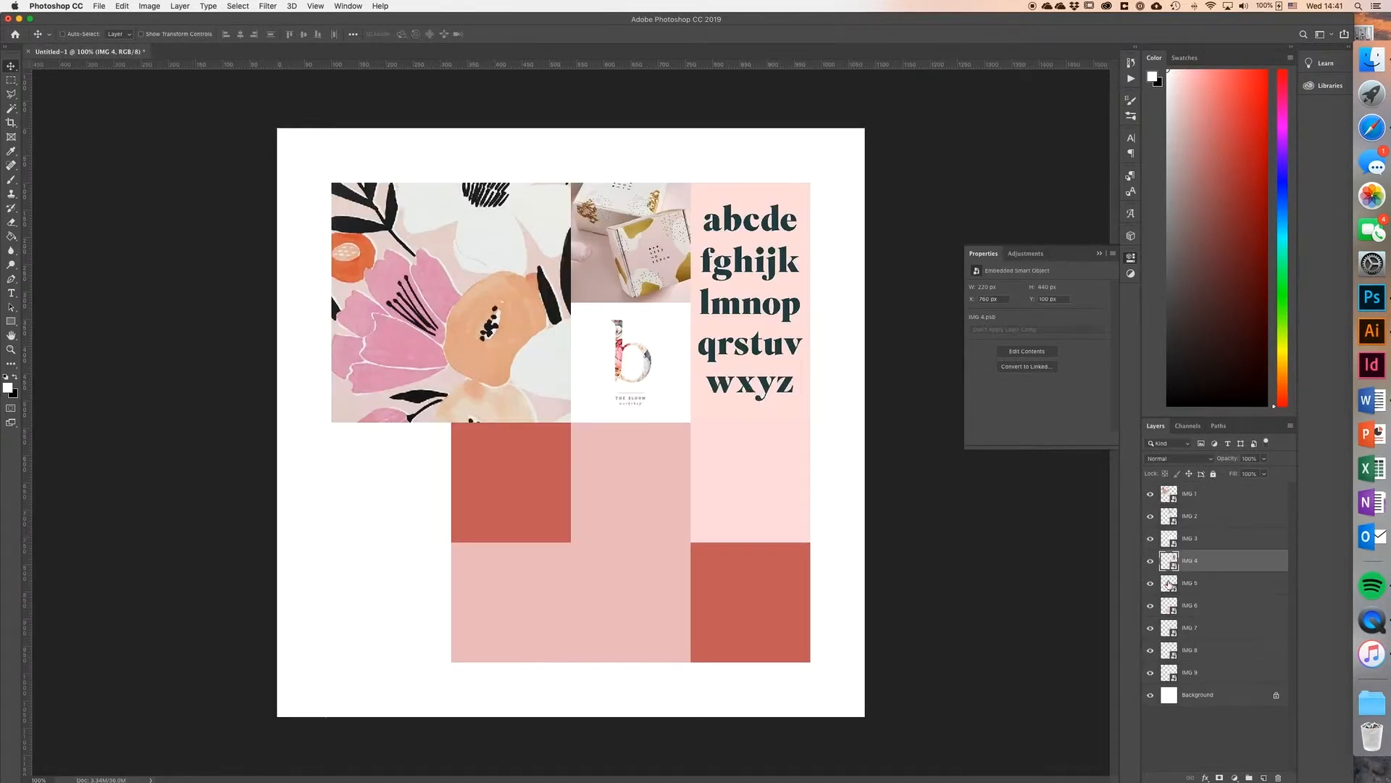
Step: Open the IMG 5 smart object's contents and locate Tutorial-JPEG-17.jpg in Finder after checking the finished mood board in Illustrator
double_click(1166, 583)
left_click(1374, 326)
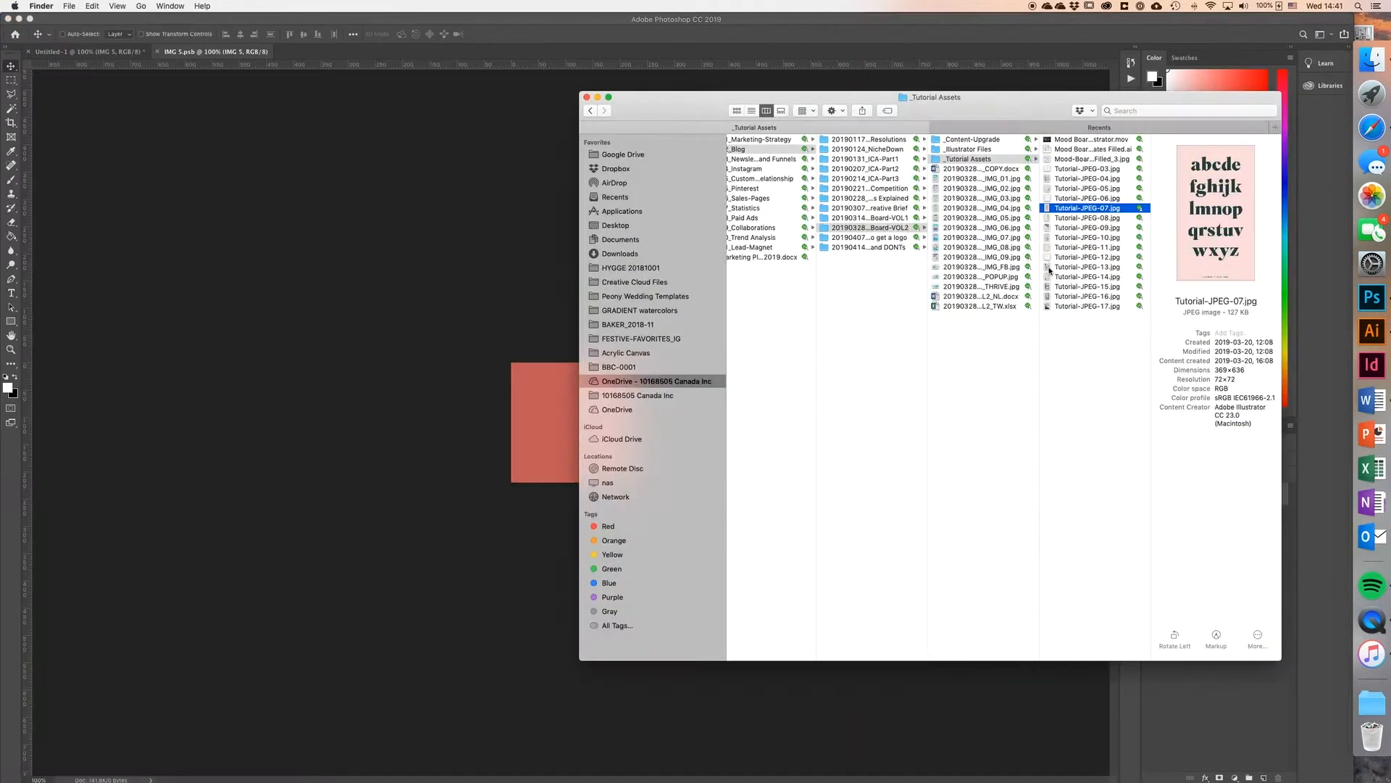
left_click(1063, 308)
left_click(703, 380)
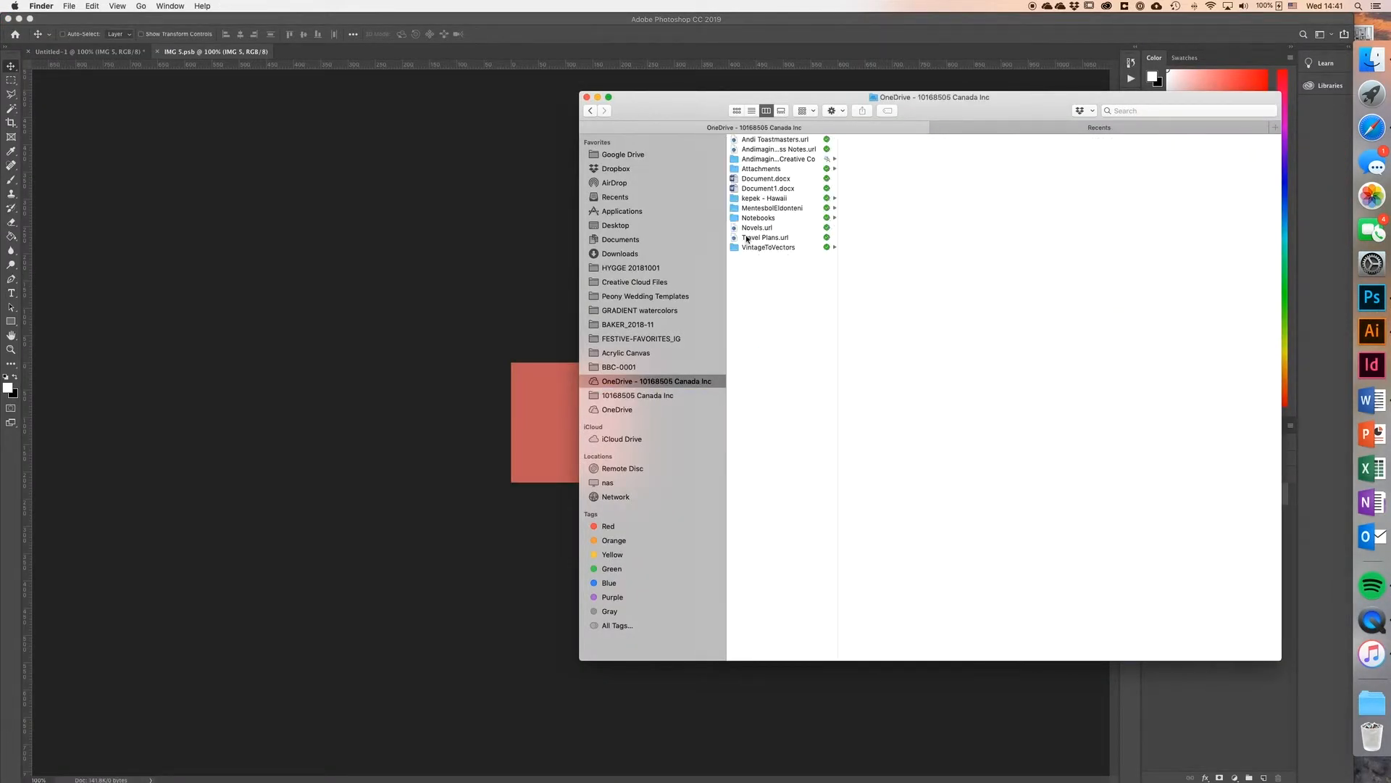
Step: Place Tutorial-JPEG-17.jpg in the IMG 5 canvas, scaled and shifted to cover the square, and save and close the smart object
left_click_drag(661, 393, 545, 422)
left_click_drag(530, 421, 480, 432)
left_click_drag(574, 439, 600, 441)
left_click(466, 34)
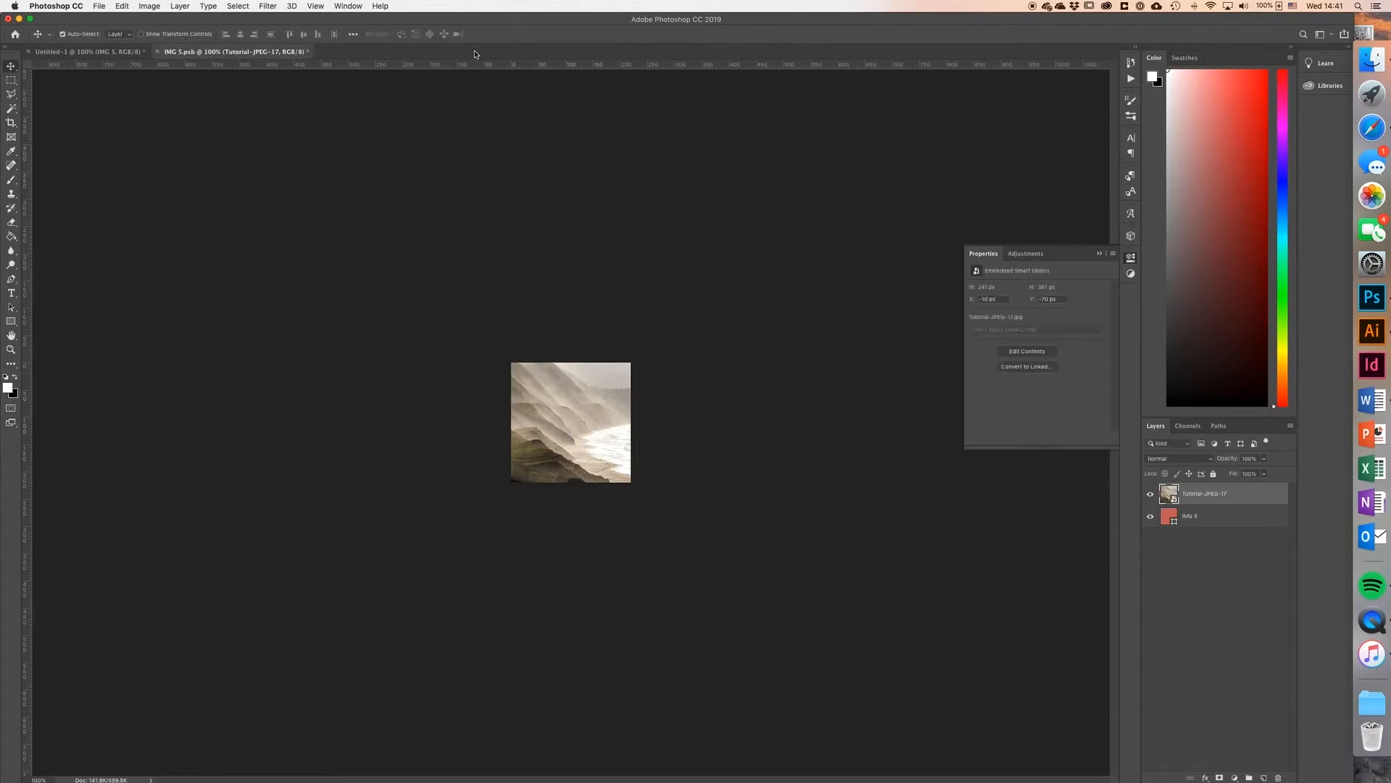
key("super+s")
left_click(157, 51)
Step: Fill the IMG 6 smart object with Tutorial-JPEG-11.jpg from Finder, scaled to cover the square, and save and close it
double_click(1169, 605)
left_click(1371, 61)
left_click_drag(1064, 250, 350, 423)
left_click_drag(593, 424, 727, 439)
left_click_drag(752, 436, 693, 436)
left_click(466, 34)
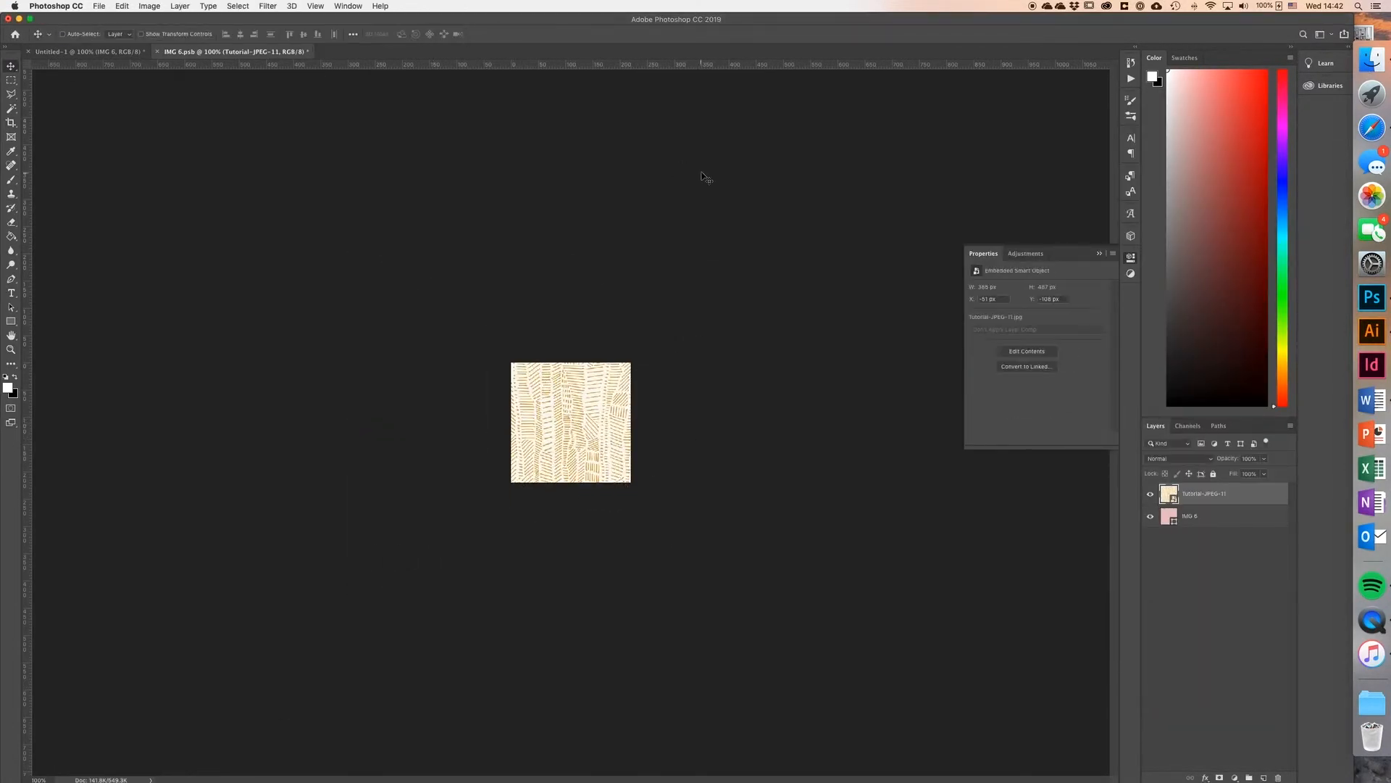
key("super+s")
left_click(160, 52)
Step: Open the IMG 7 smart object's contents and look through the tutorial images in Finder for Tutorial-JPEG-09.jpg
double_click(1169, 628)
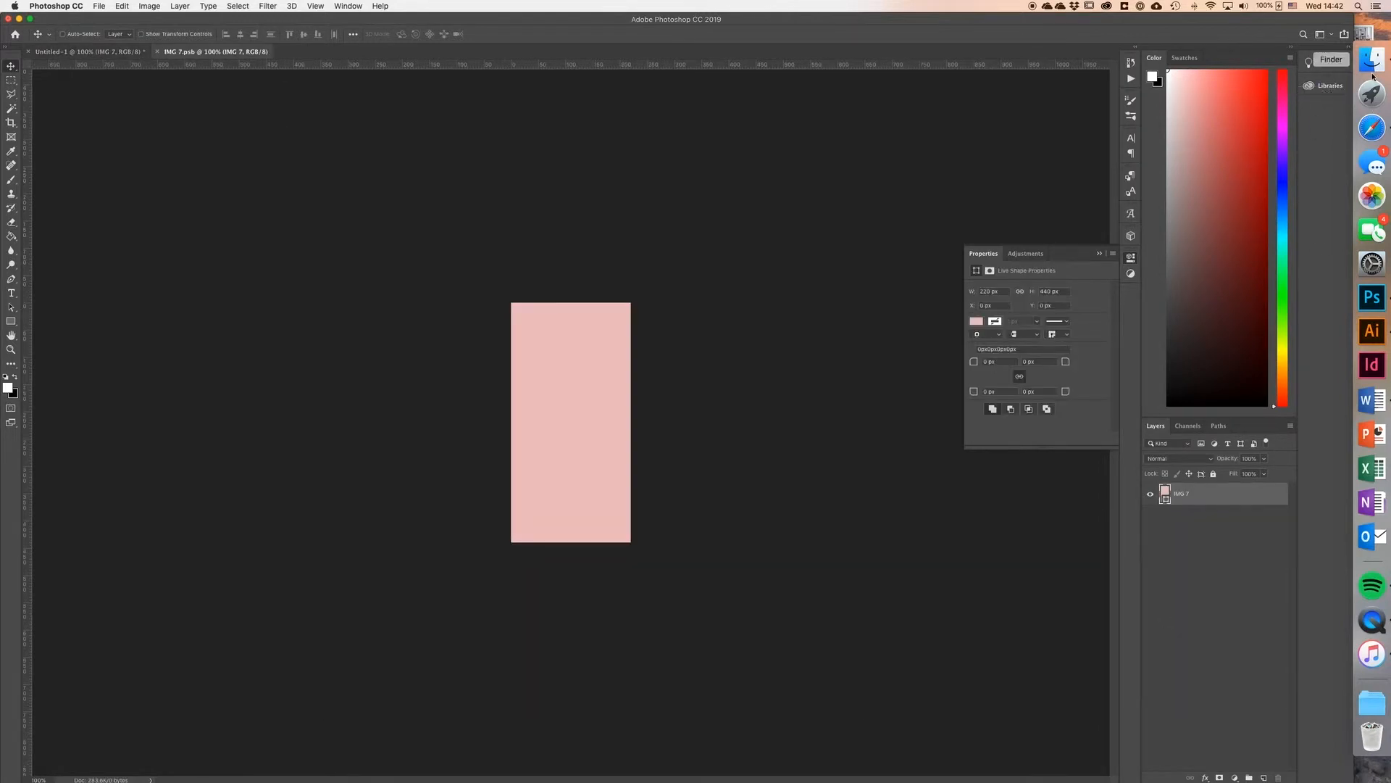
left_click(1371, 61)
left_click(1079, 259)
left_click(1078, 268)
left_click(1076, 277)
left_click(1074, 288)
left_click(1066, 297)
left_click(1069, 307)
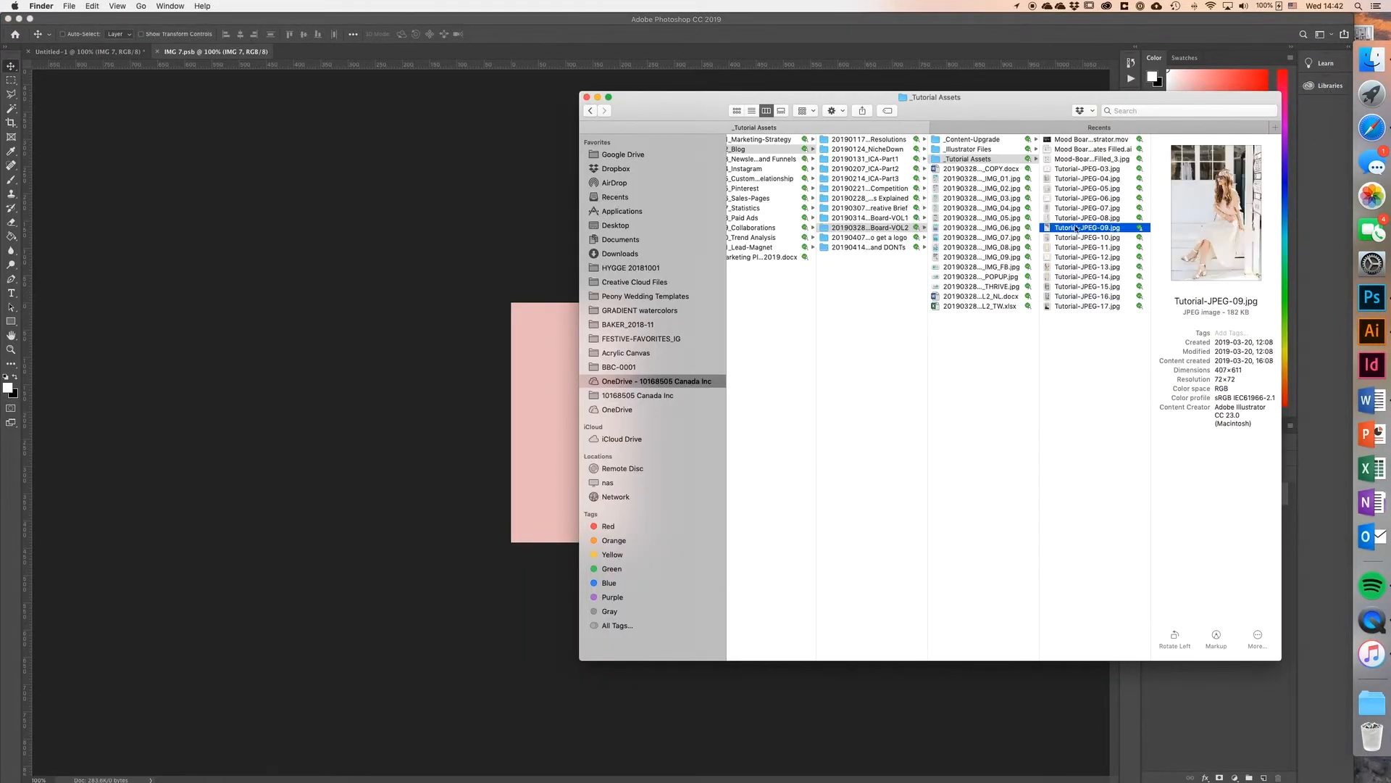
Step: Place Tutorial-JPEG-09.jpg in the IMG 7 canvas, scaled to cover the tall rectangle, and save and close the smart object
left_click_drag(1074, 228, 534, 452)
left_click_drag(571, 510, 568, 542)
left_click(466, 34)
key("super+s")
key("super+w")
Step: Fill the IMG 8 smart object with Tutorial-JPEG-14.jpg from Finder so it covers the square, and save and close it
double_click(1164, 653)
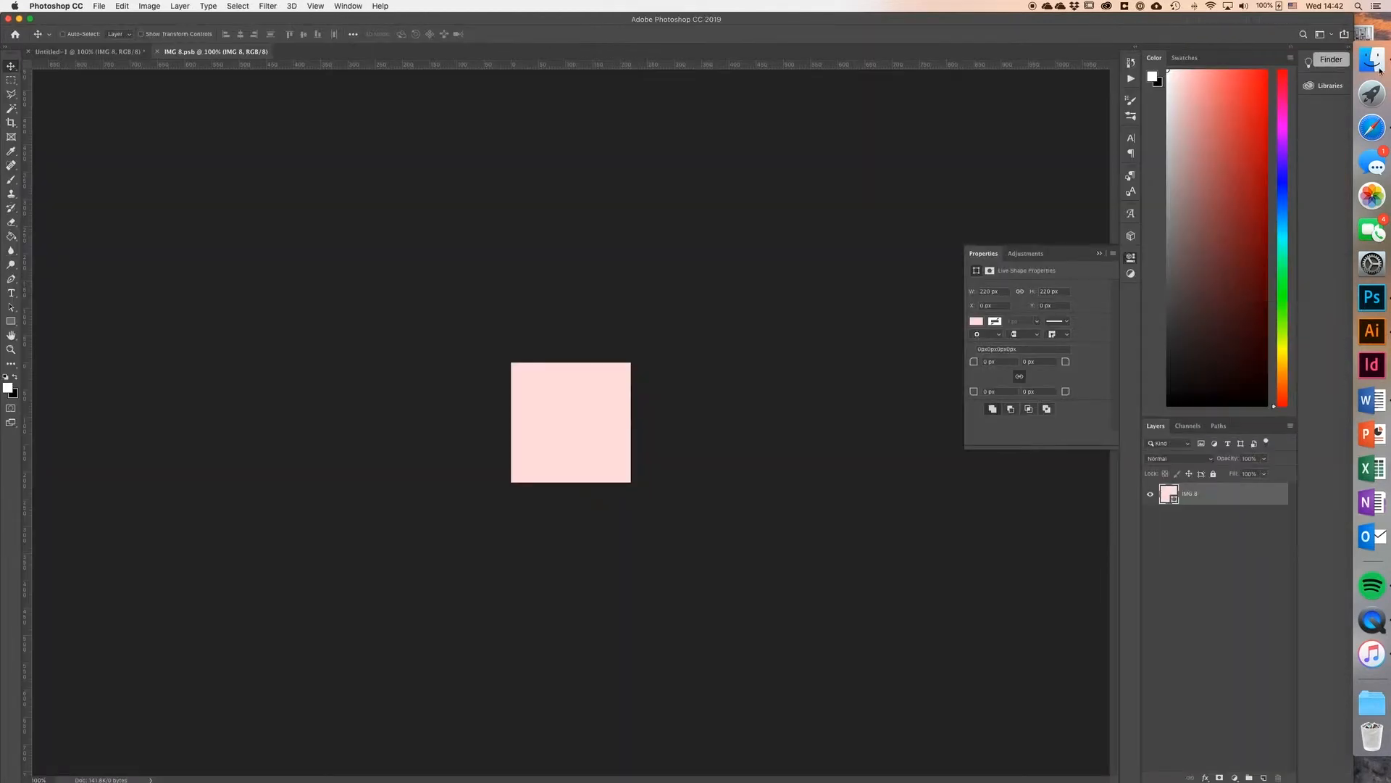
left_click(1371, 59)
left_click(1109, 407)
left_click_drag(1108, 407, 472, 428)
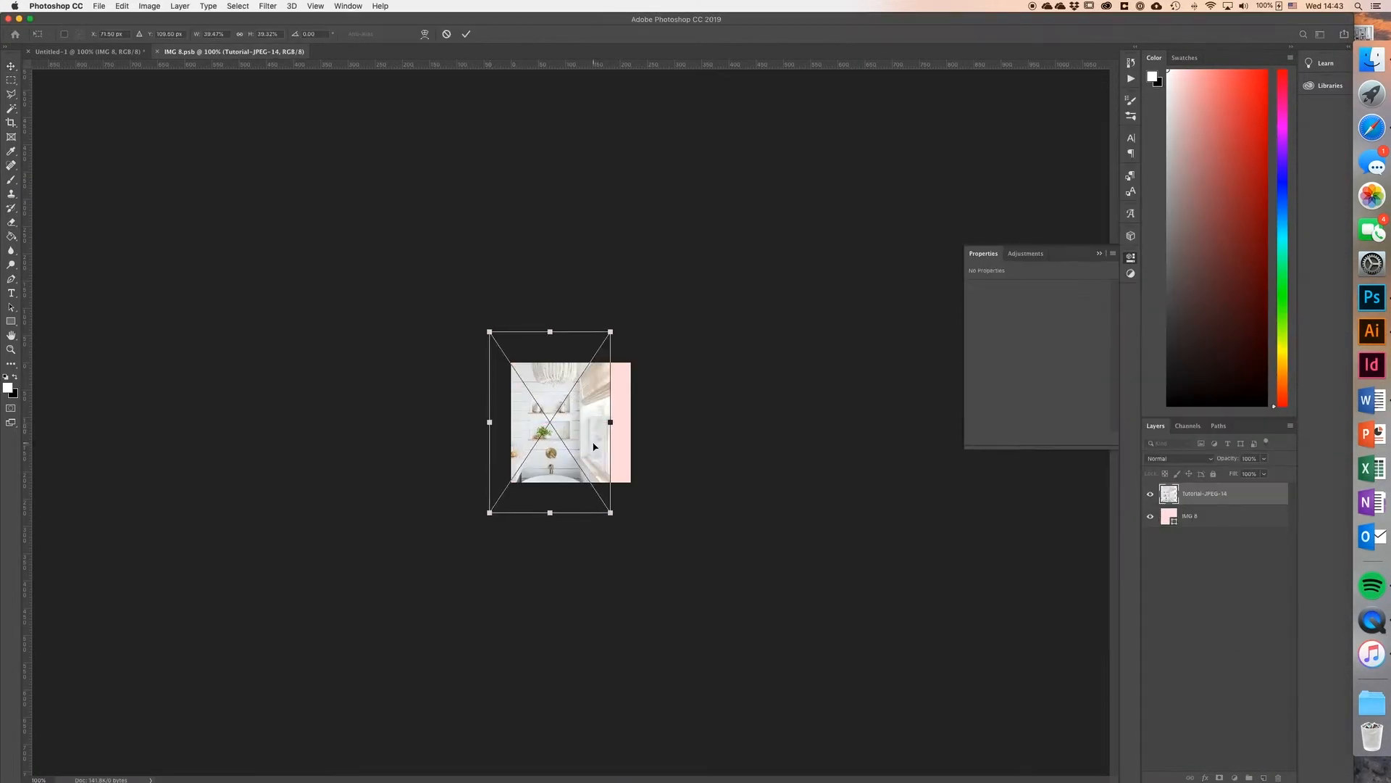
left_click(466, 34)
key("super+s")
left_click(157, 52)
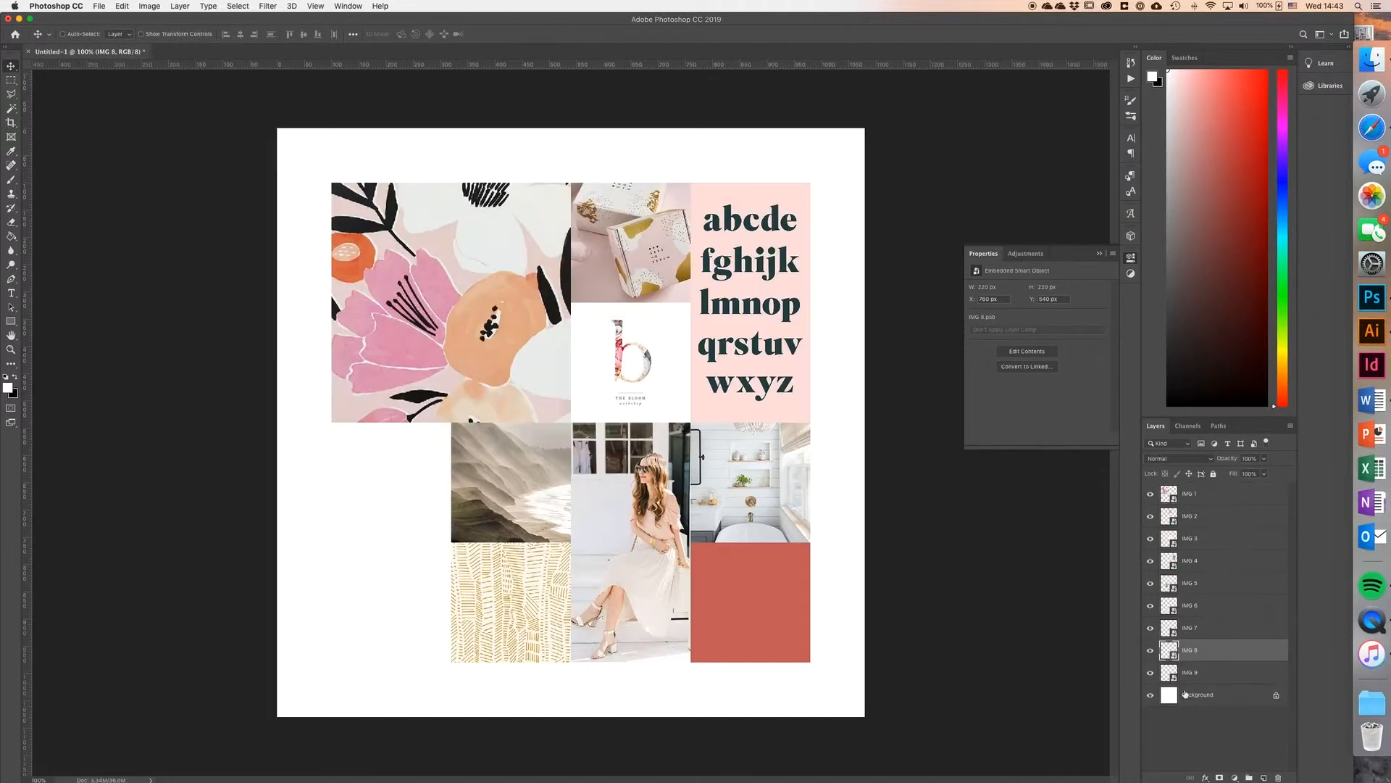
Step: Fill the IMG 9 smart object with Tutorial-JPEG-10.jpg from Finder, positioned to cover the square, and save and close it
double_click(1165, 674)
left_click(1372, 59)
left_click(1087, 240)
left_click_drag(1087, 240, 607, 434)
left_click_drag(622, 423, 605, 421)
left_click(466, 34)
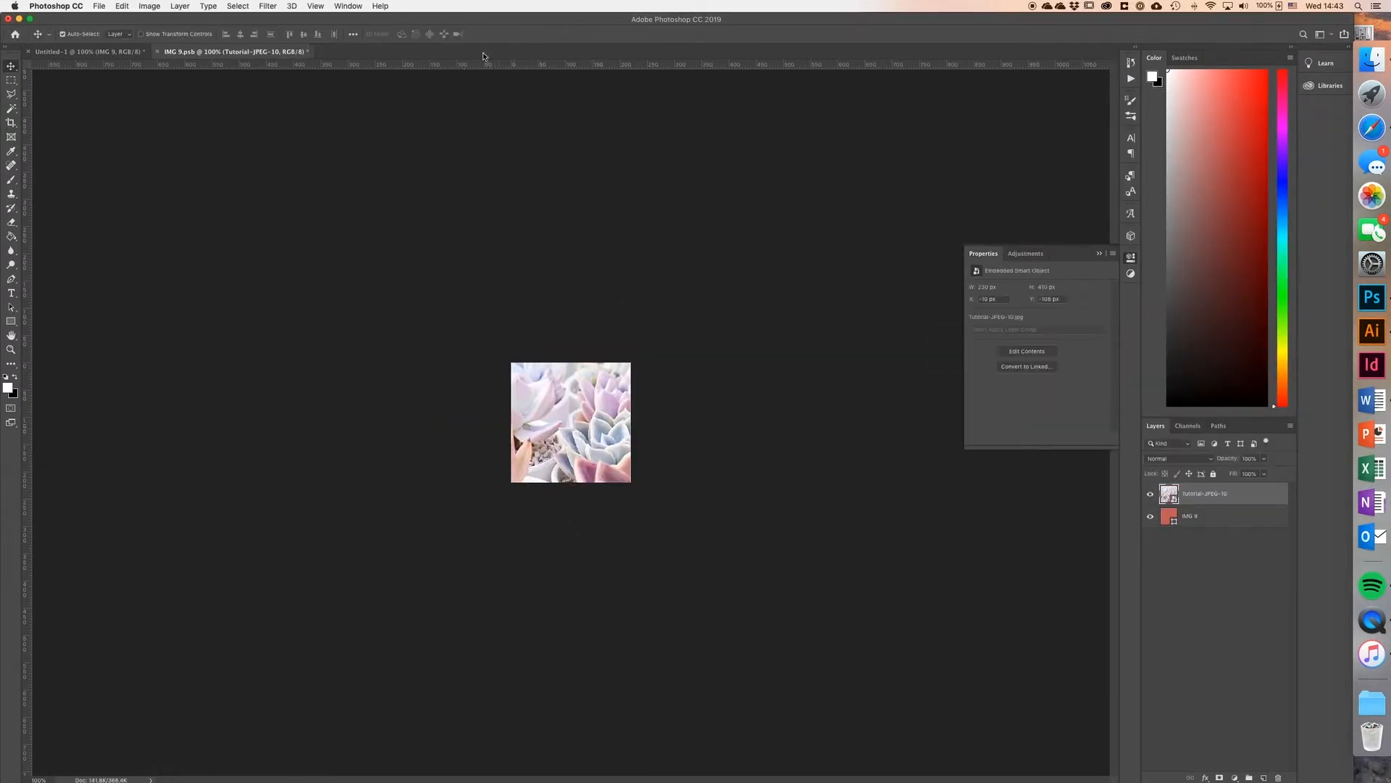
left_click(158, 51)
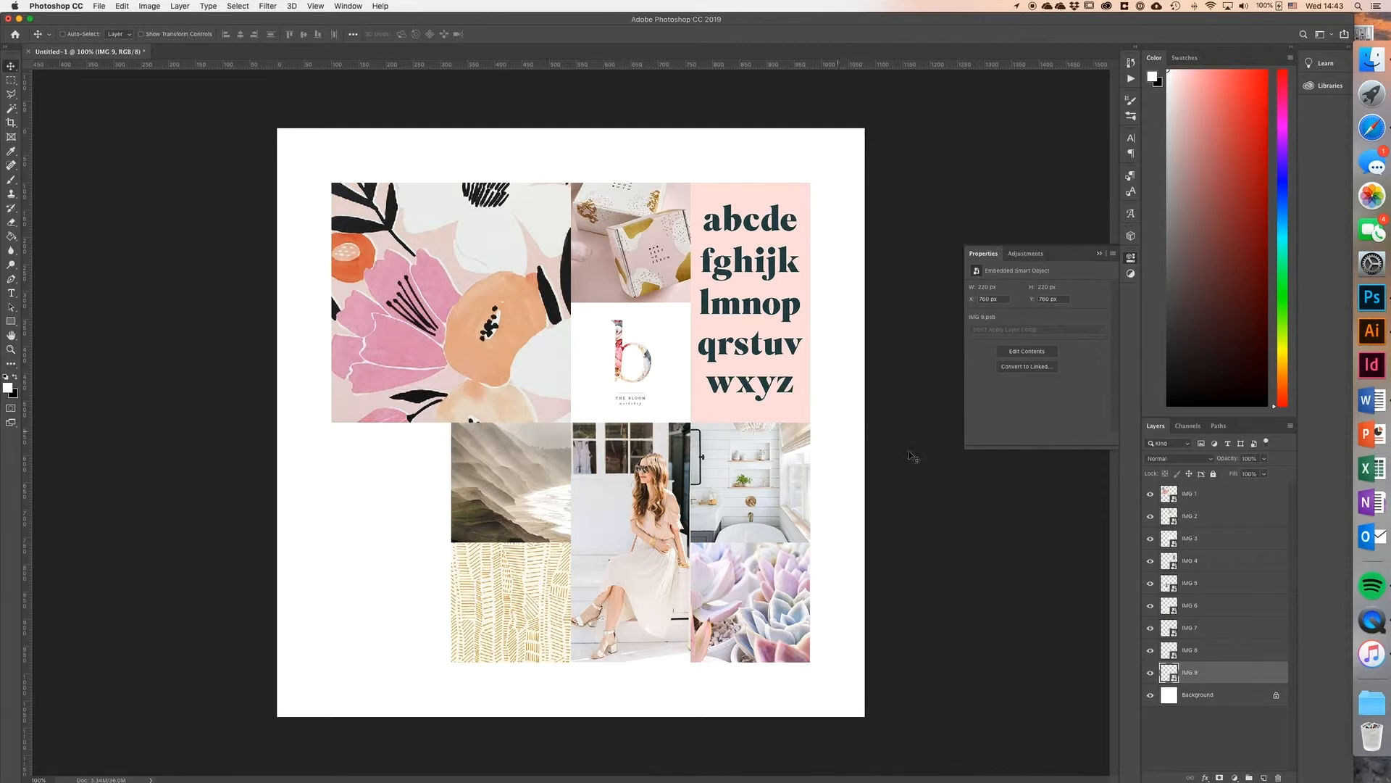
Step: Show the guides, select the IMG 1 layer, and set up the Line tool with a white fill and 10 px weight
left_click(1260, 501)
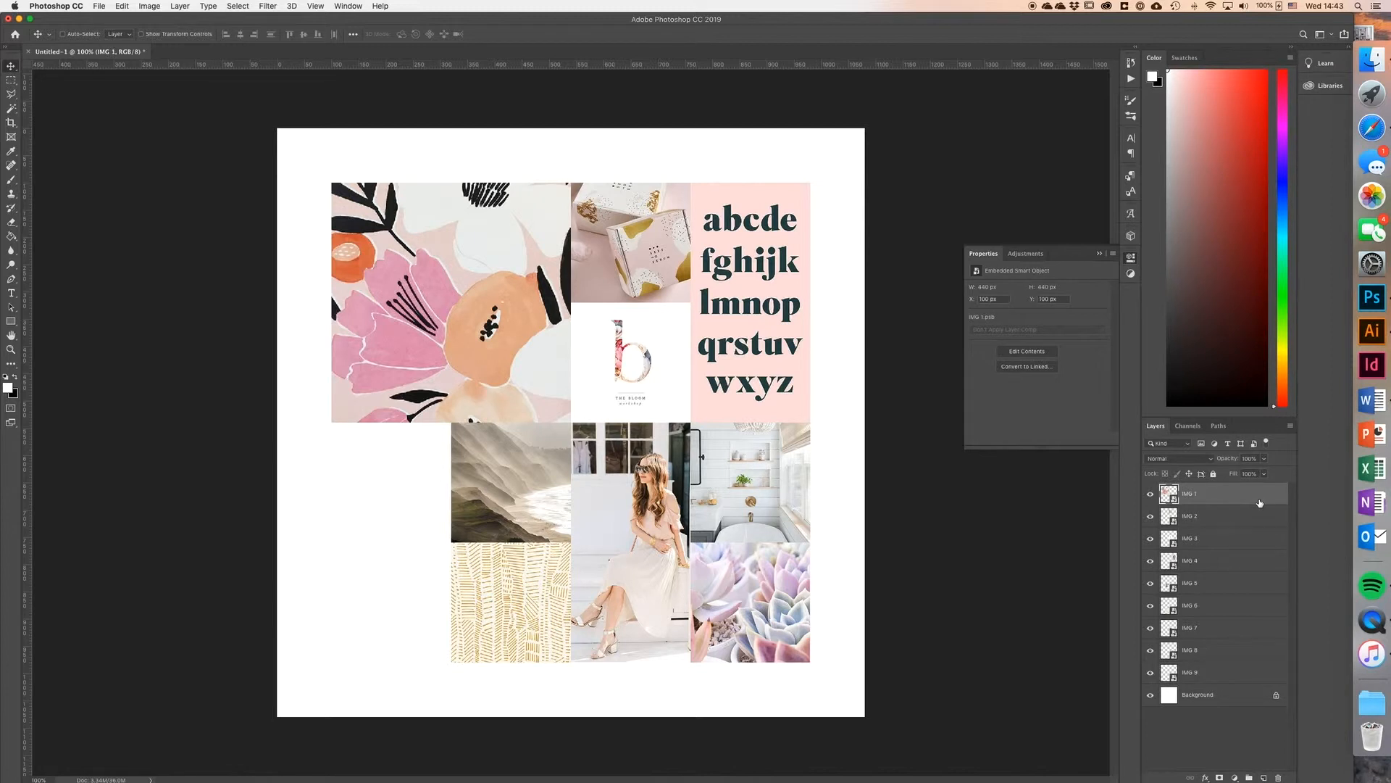
key("super+semicolon")
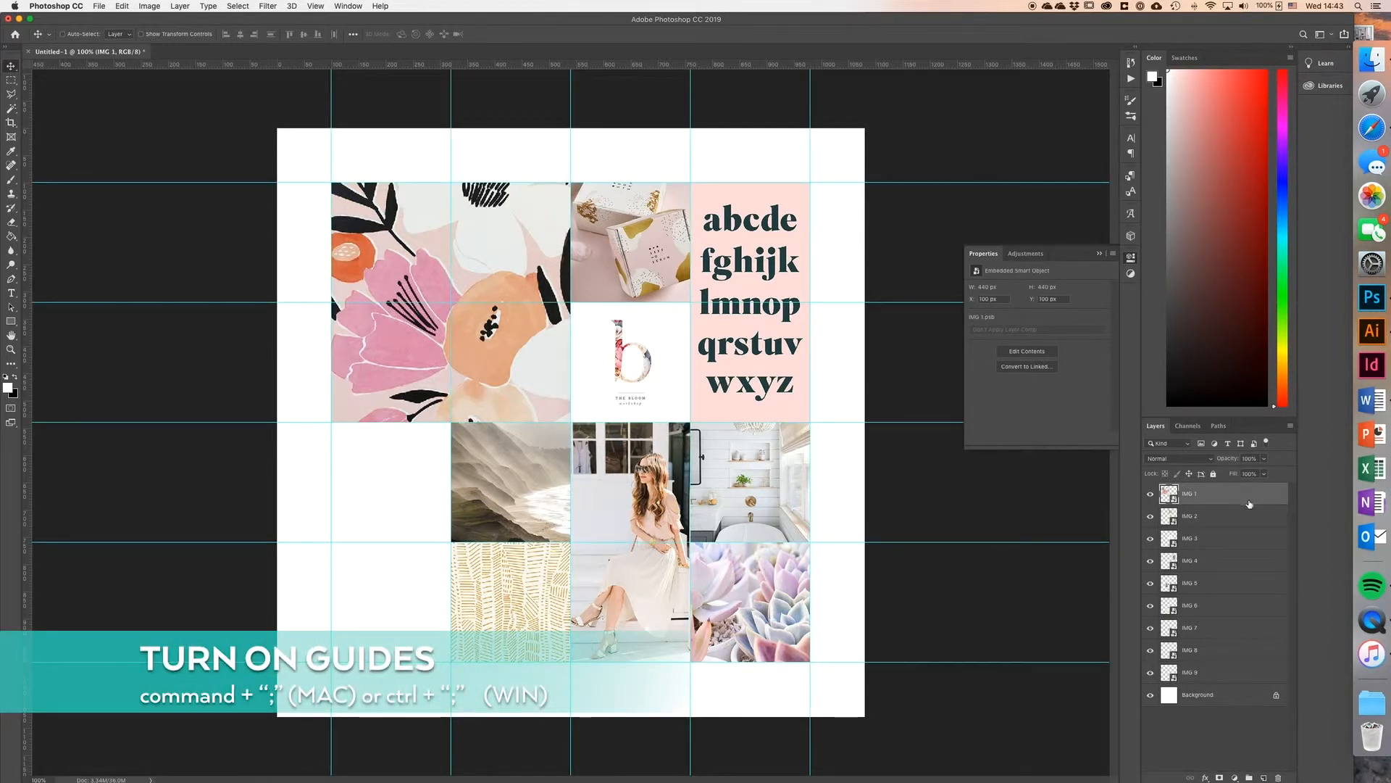
left_click(10, 321)
left_click(65, 364)
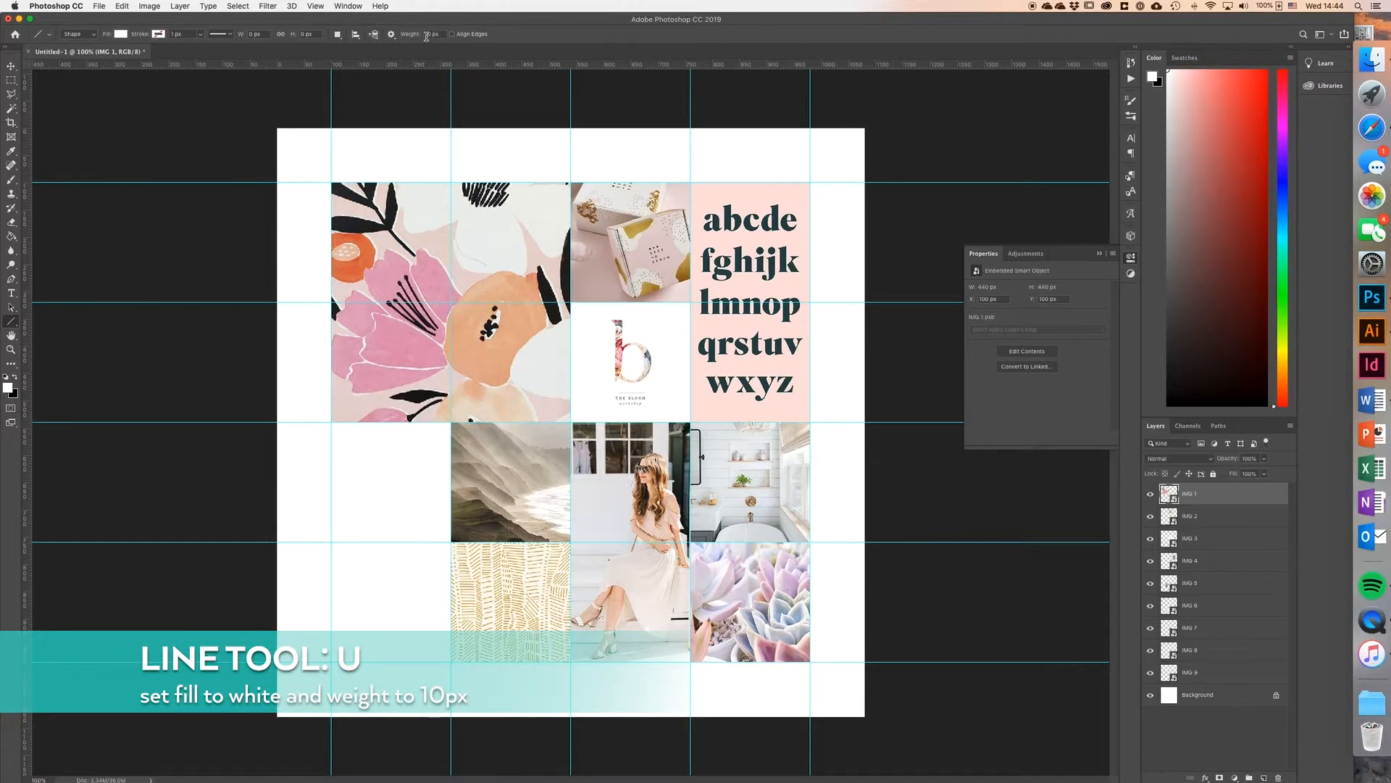
Step: Draw 880 px white lines along the image grid's top edge, down its vertical centre and across its horizontal middle guide
left_click_drag(331, 182, 810, 182)
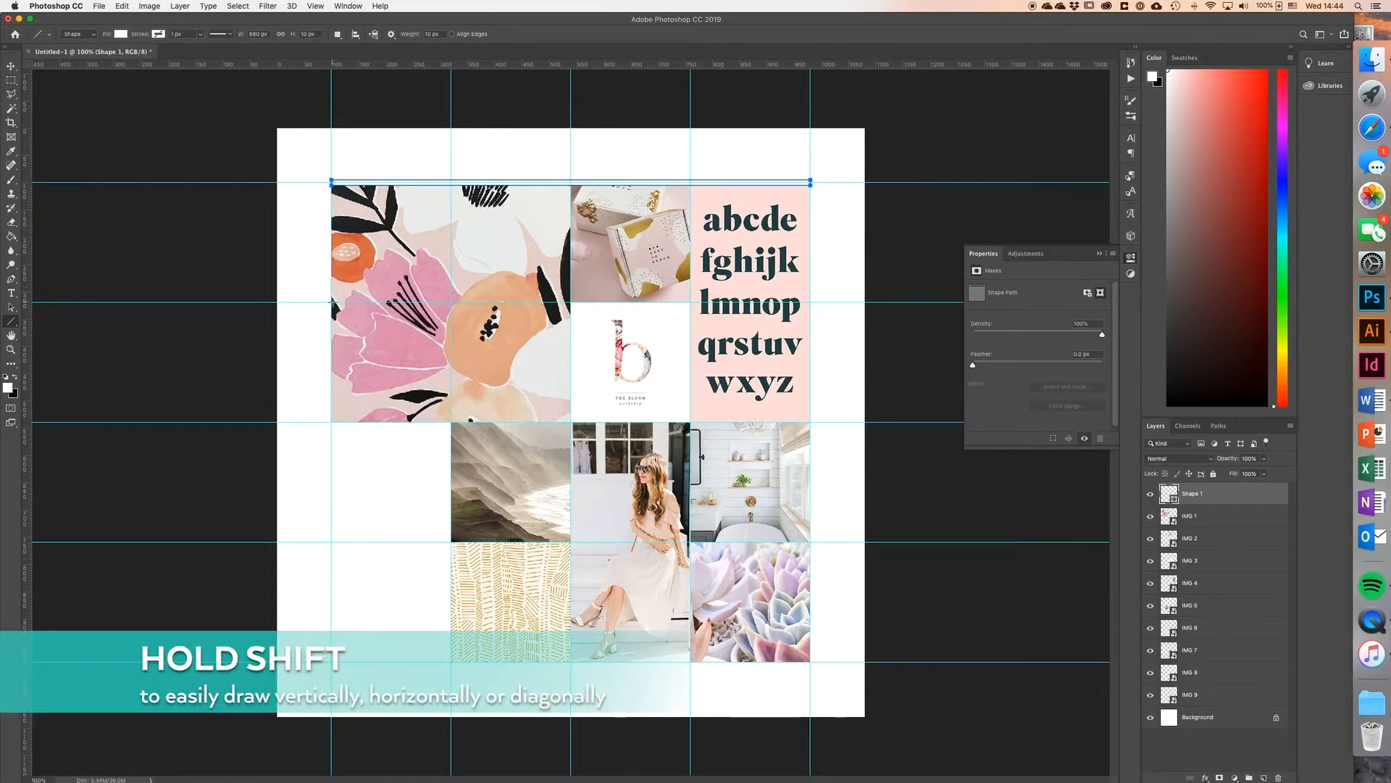
left_click_drag(571, 182, 571, 662)
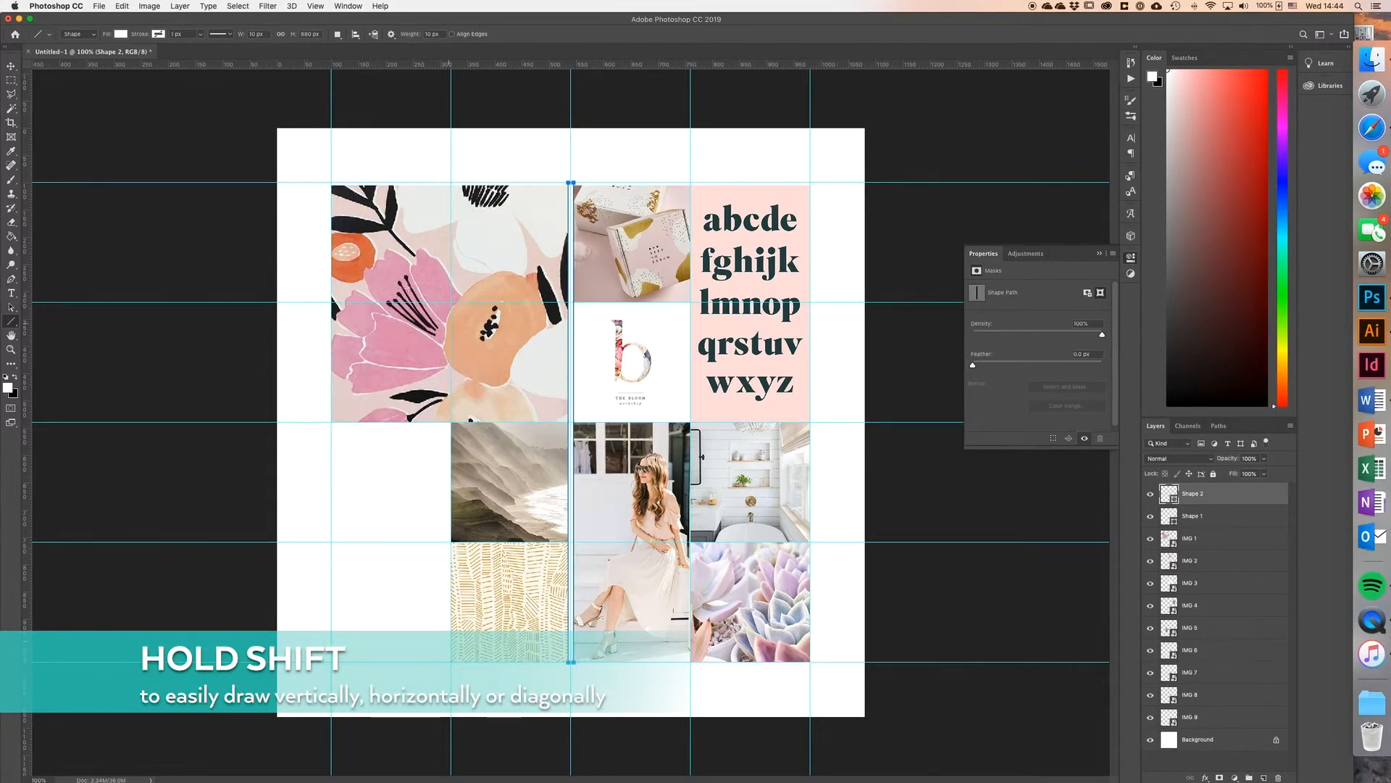
left_click_drag(331, 422, 810, 422)
Step: Draw white lines along the lower images' bottom edge (660 px), down their left edge (440 px), and between IMG 5 and IMG 6 (220 px)
left_click_drag(451, 661, 810, 661)
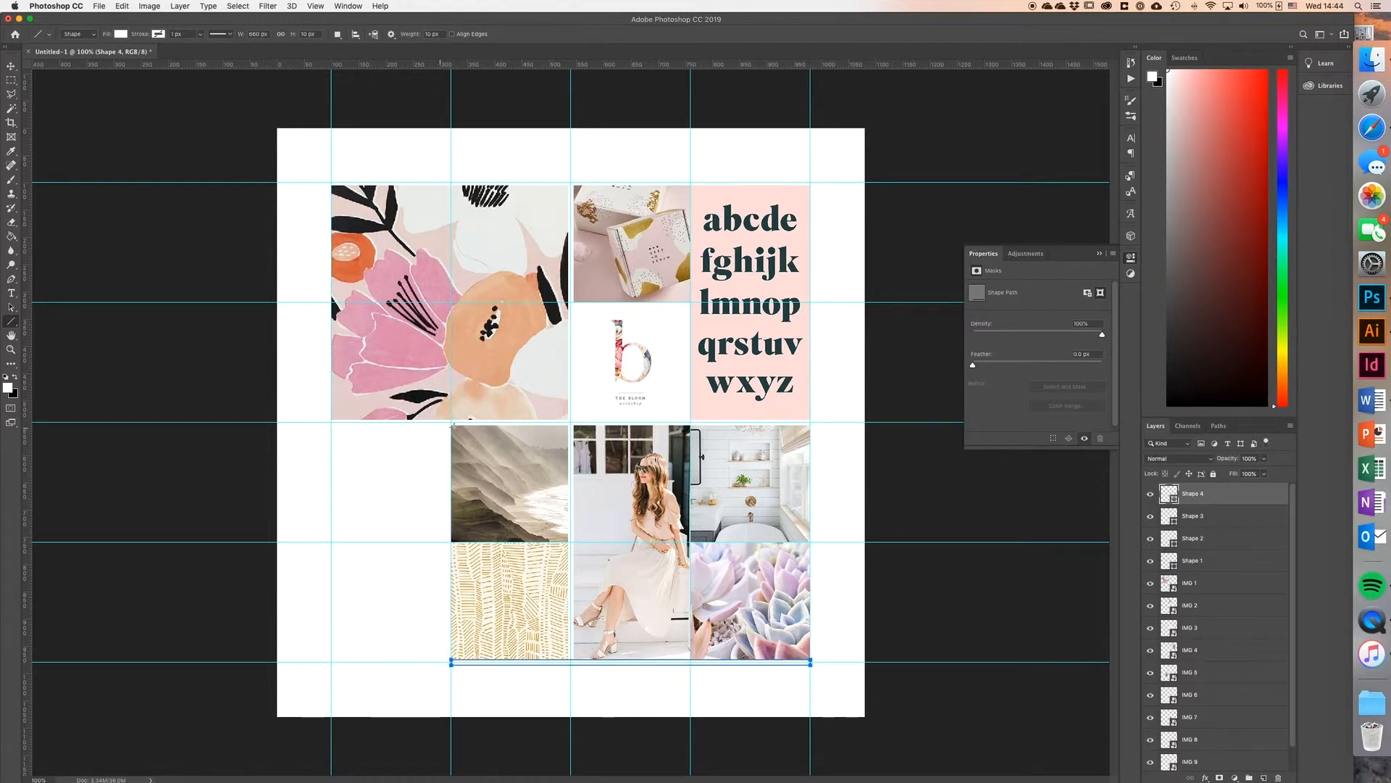
left_click_drag(451, 422, 451, 662)
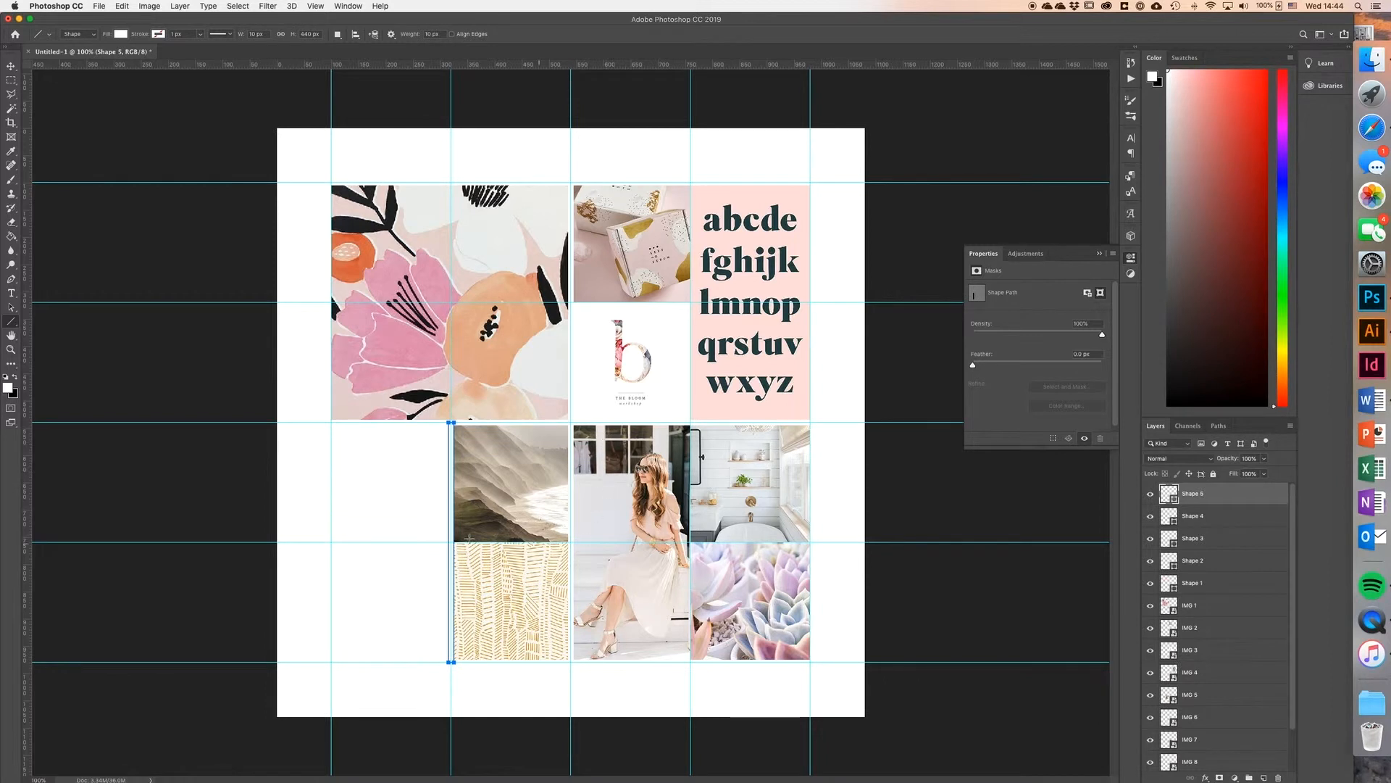
left_click_drag(451, 541, 571, 541)
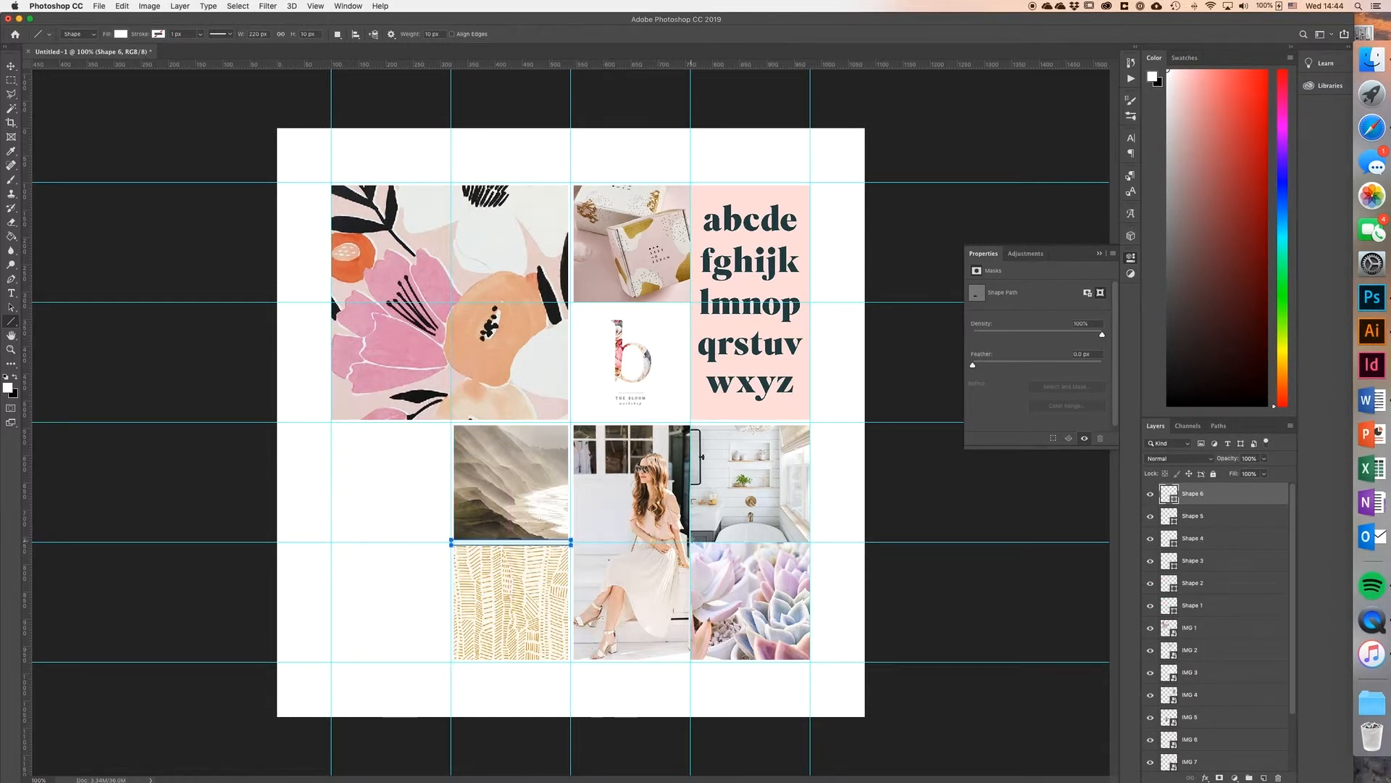
Step: Draw white lines down the rightmost interior vertical guide (880 px), between the bathroom and succulent images, and between the packaging and logo images (220 px each)
left_click_drag(691, 182, 690, 661)
left_click_drag(692, 542, 811, 542)
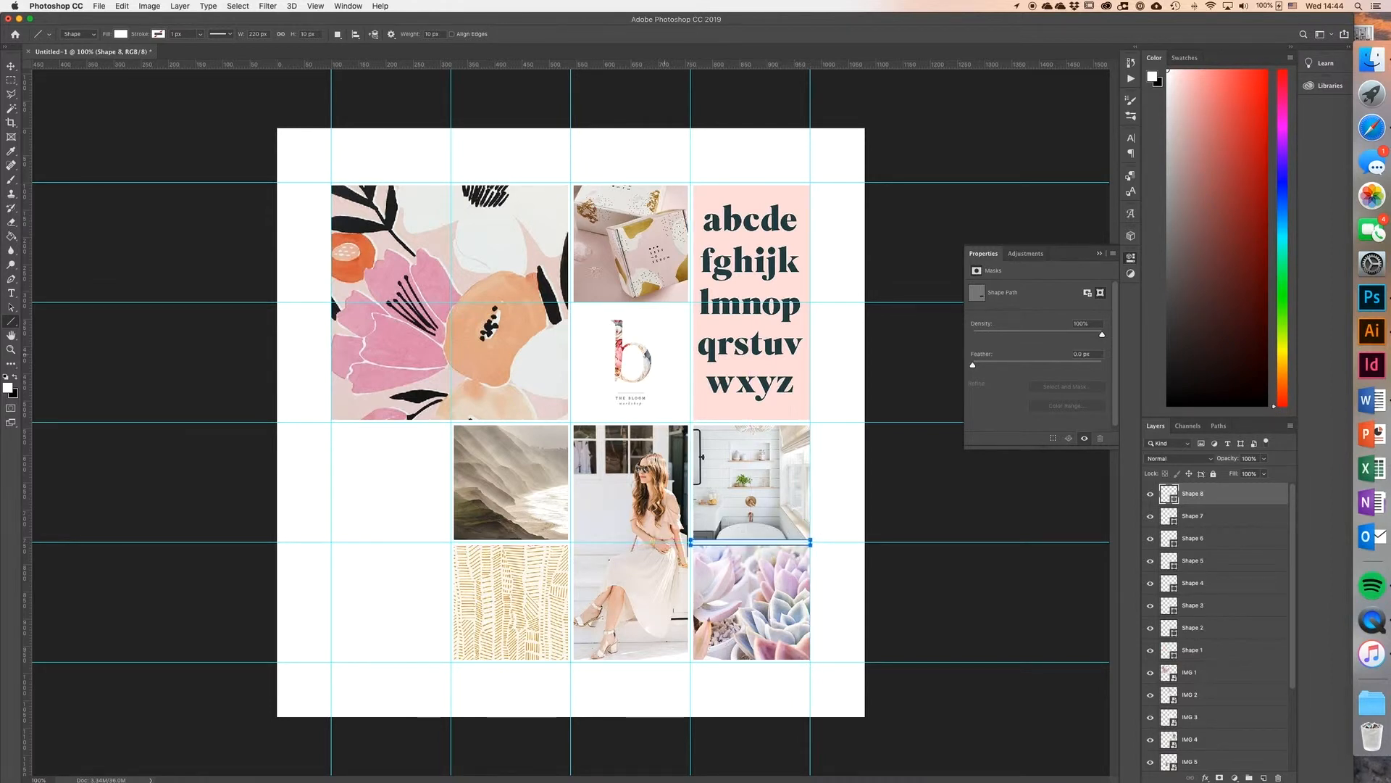
left_click_drag(571, 303, 690, 303)
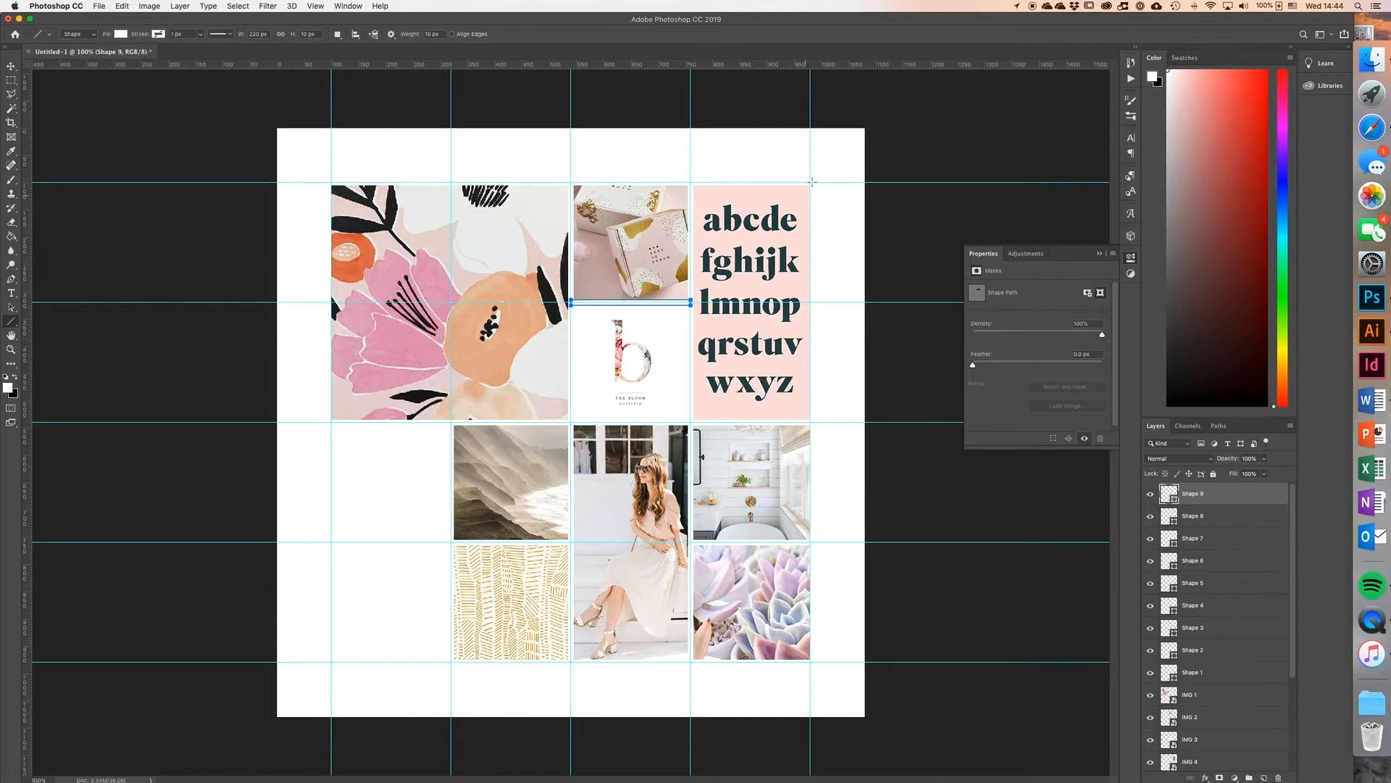
Step: Draw white vertical lines down the image grid's right edge (880 px) and along the large floral image's left edge (440 px)
left_click_drag(810, 182, 811, 662)
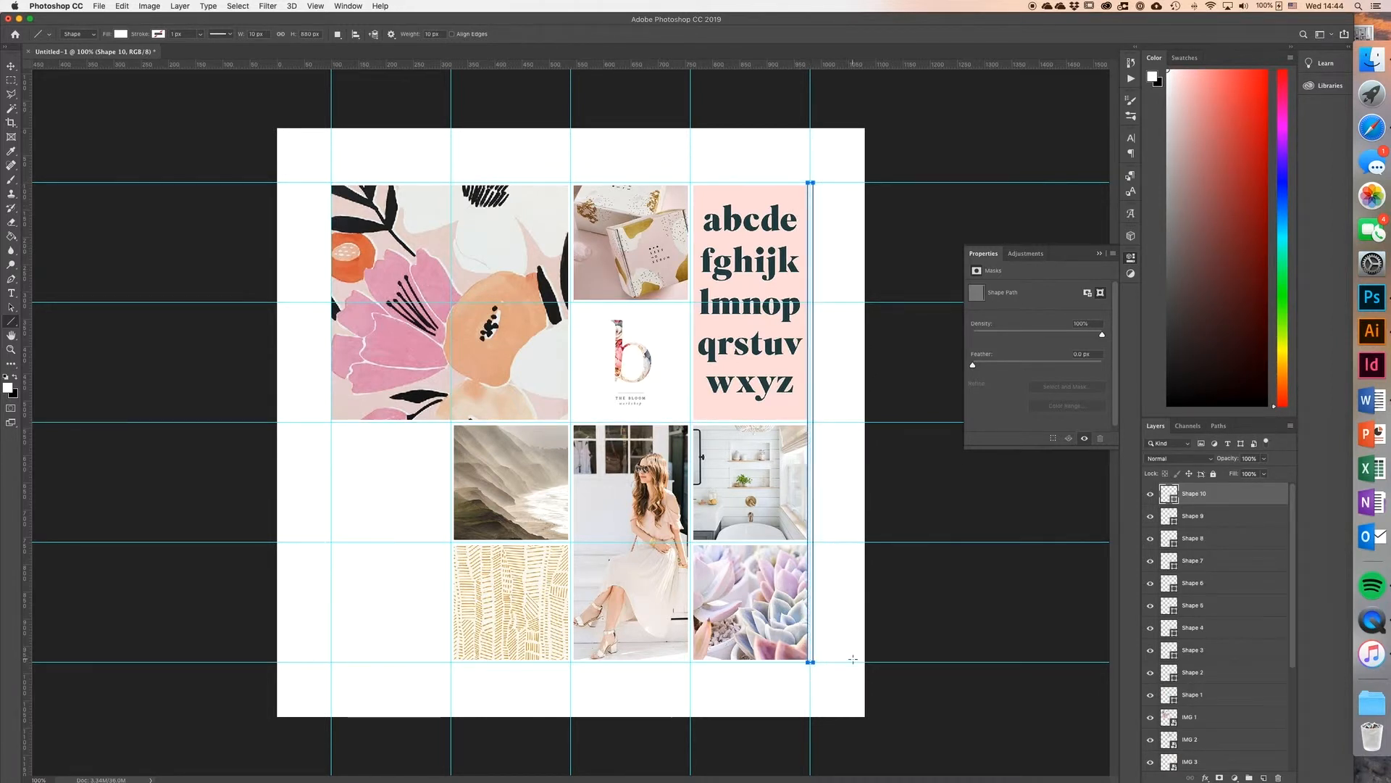
key("super+z")
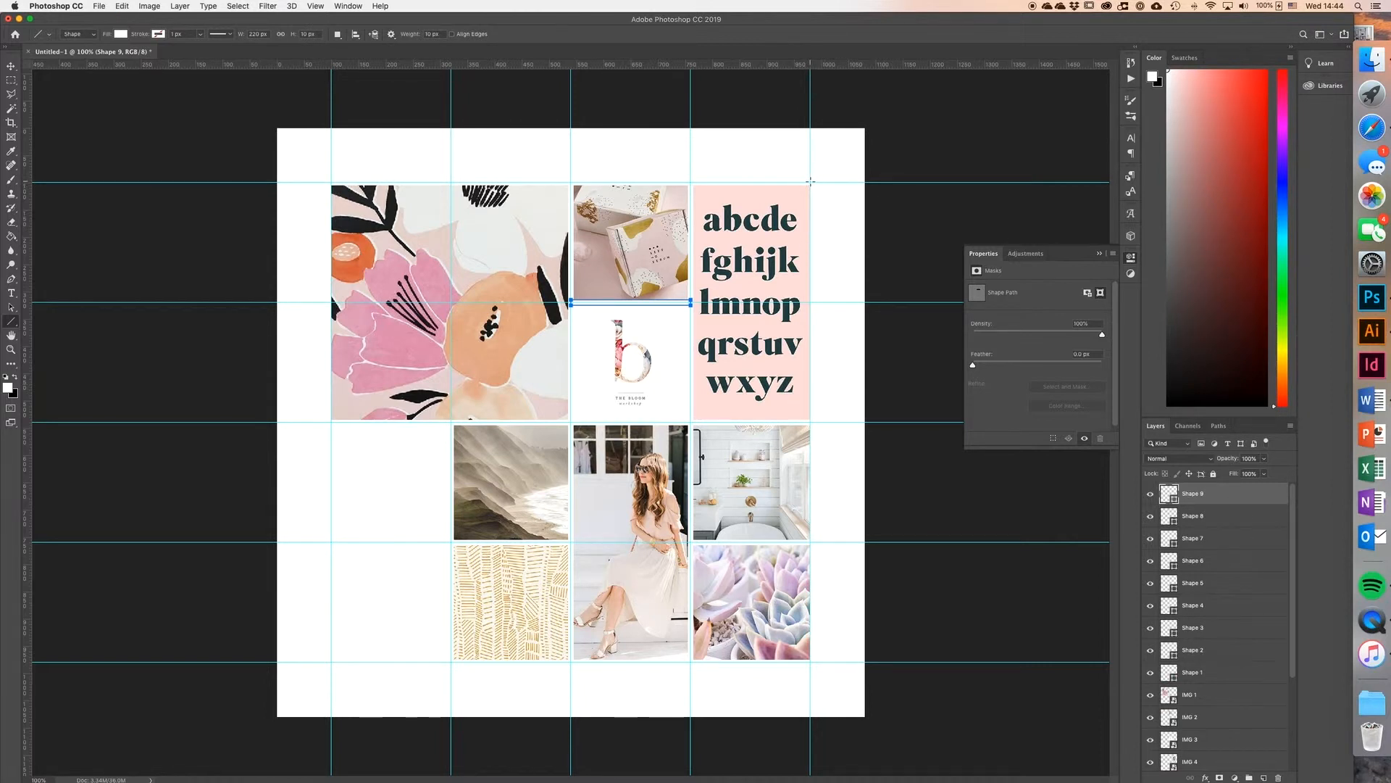
left_click_drag(810, 181, 812, 661)
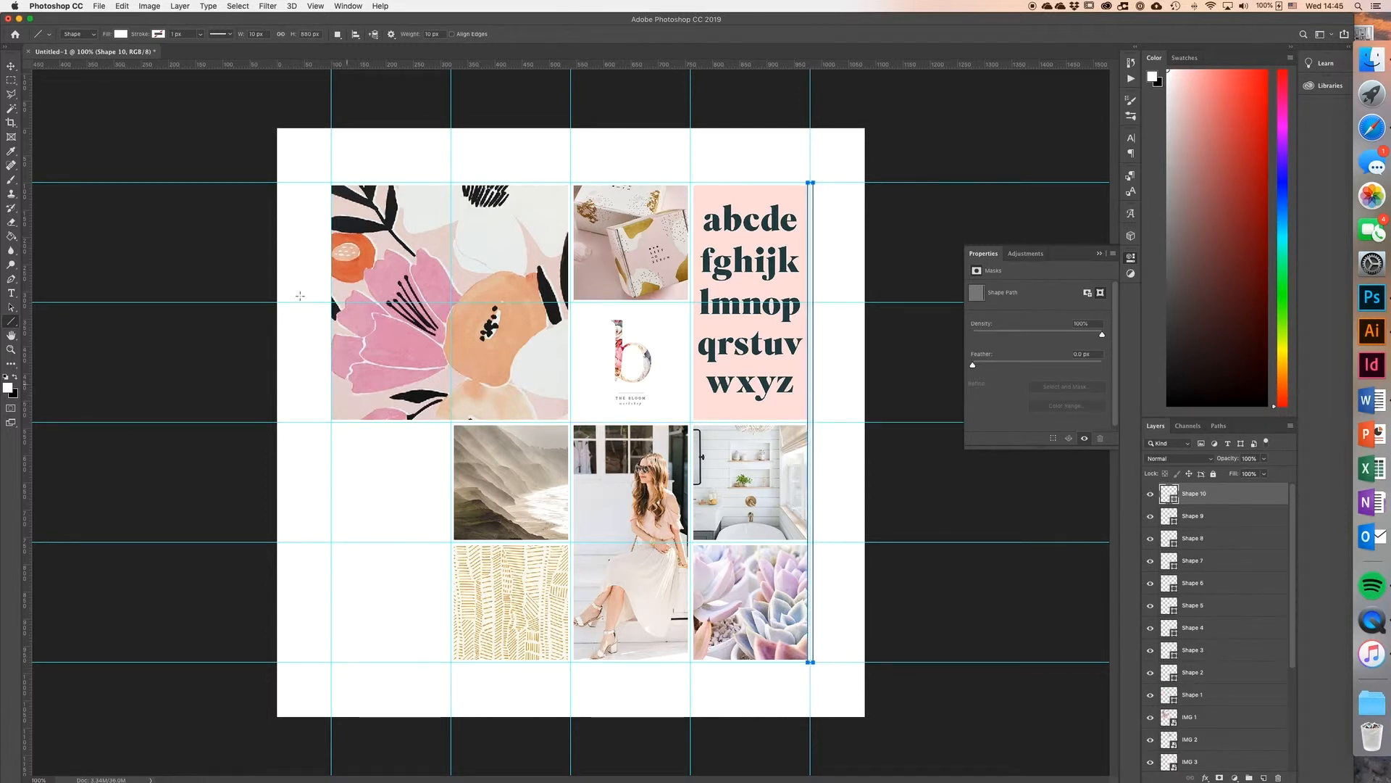
left_click_drag(331, 182, 336, 421)
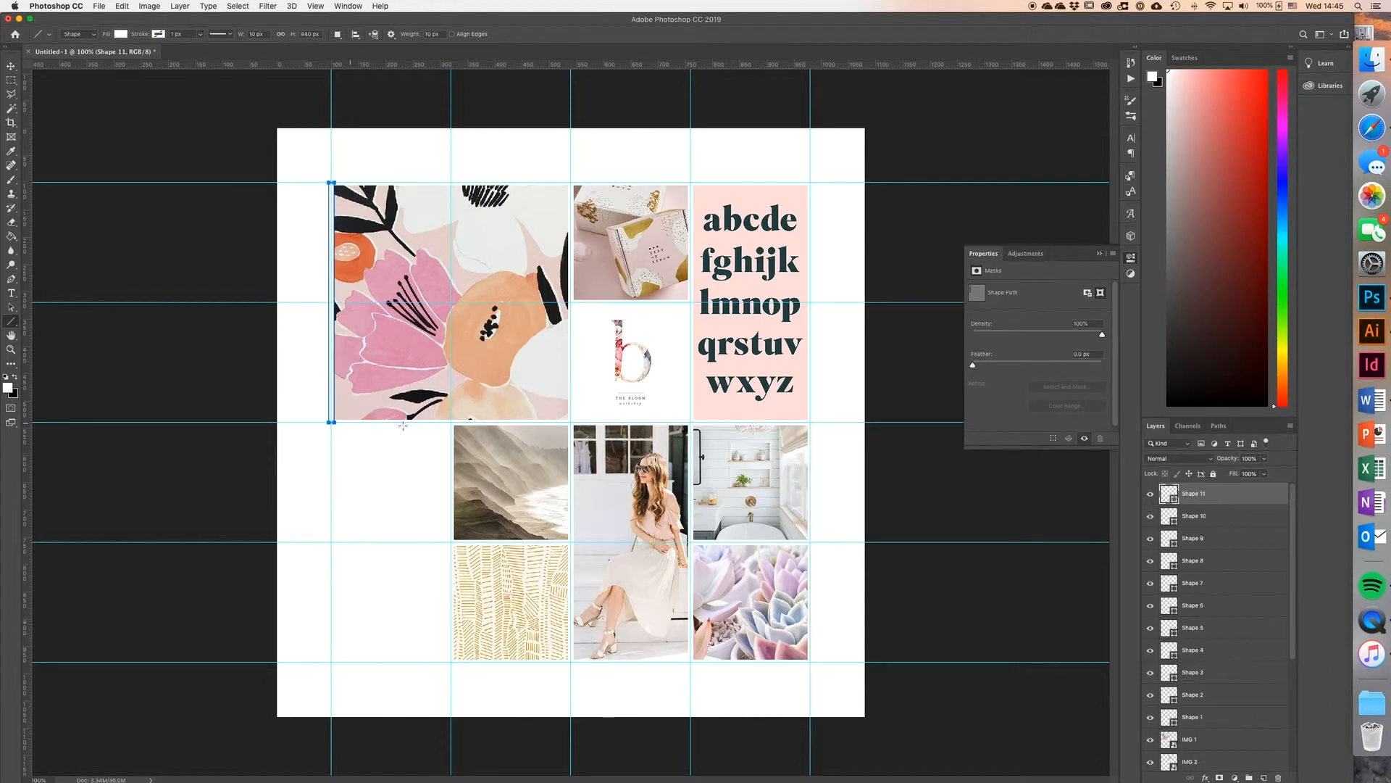
Step: Hide the guides and switch to the Ellipse tool
key("super+semicolon")
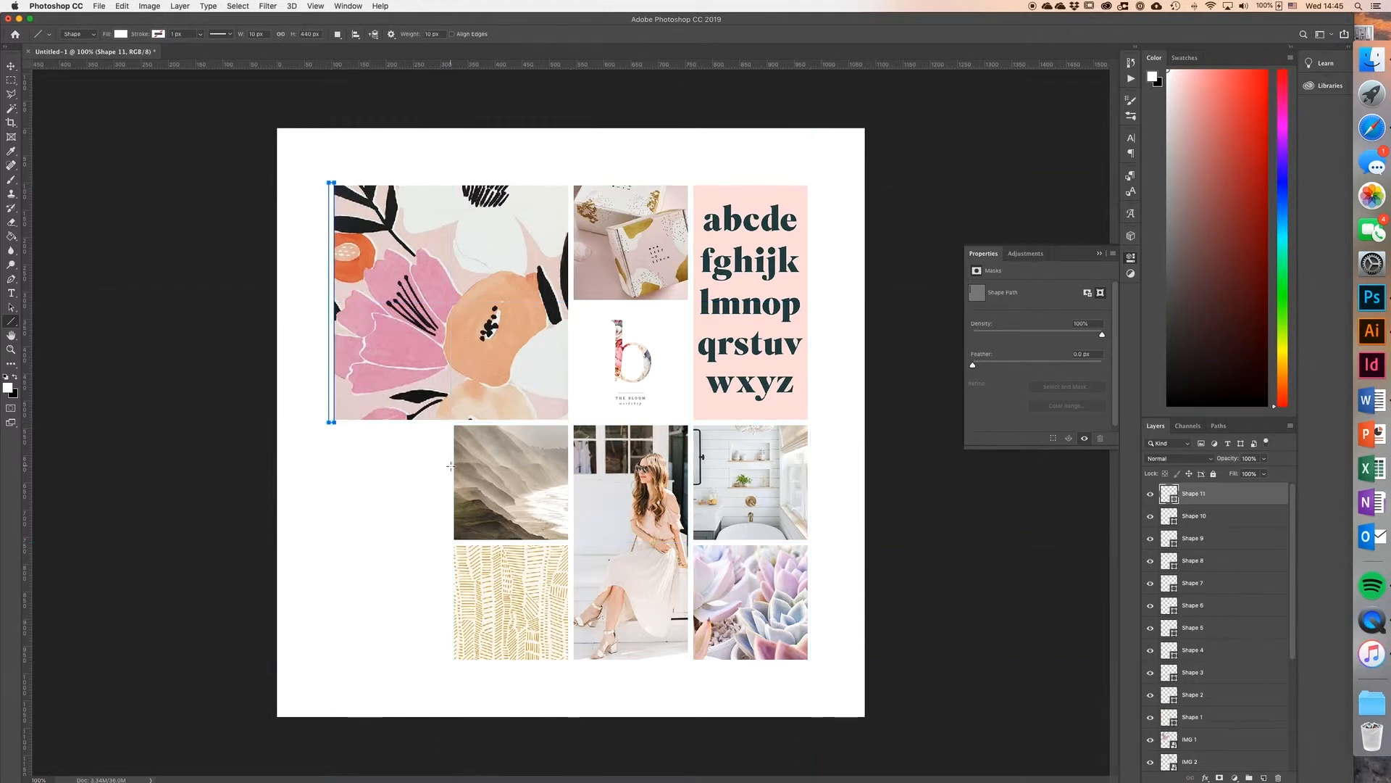
key("v")
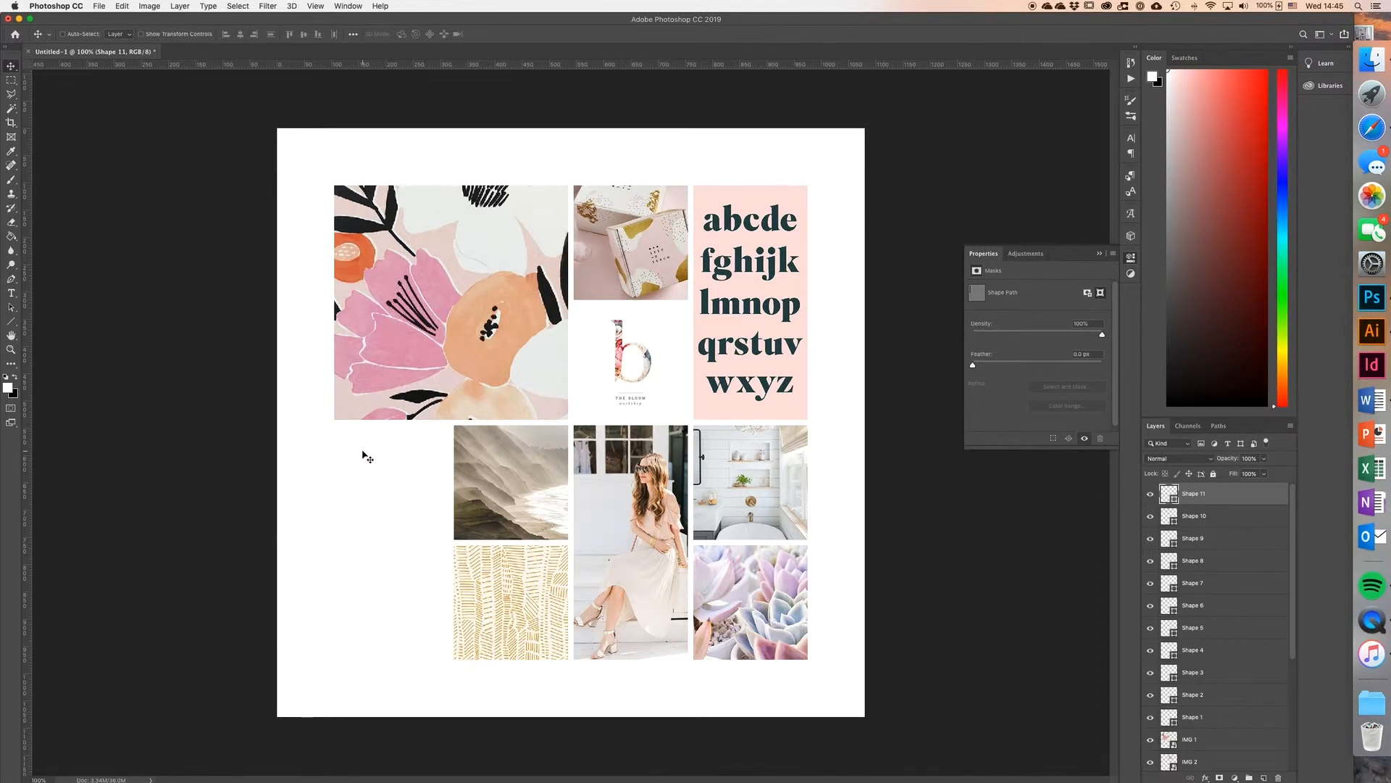
left_click(11, 321)
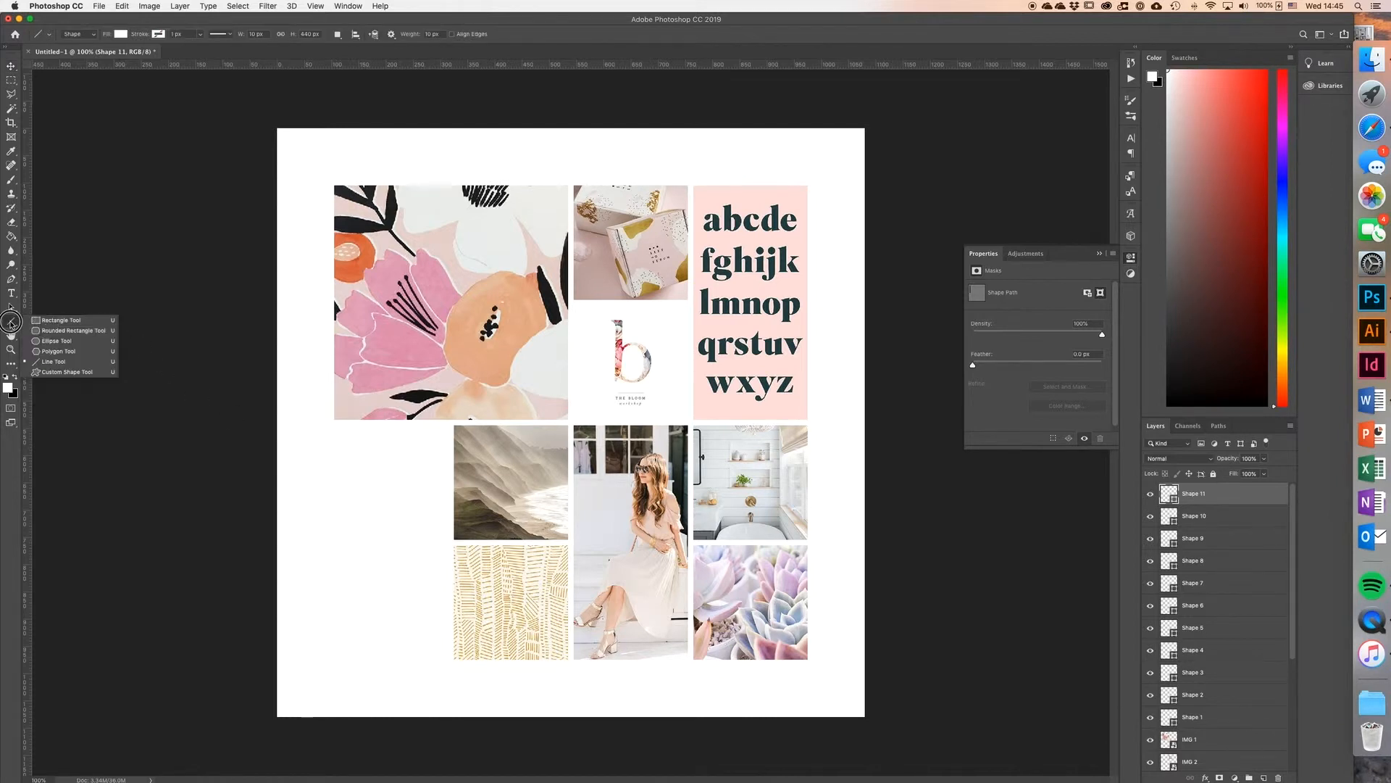
left_click(52, 341)
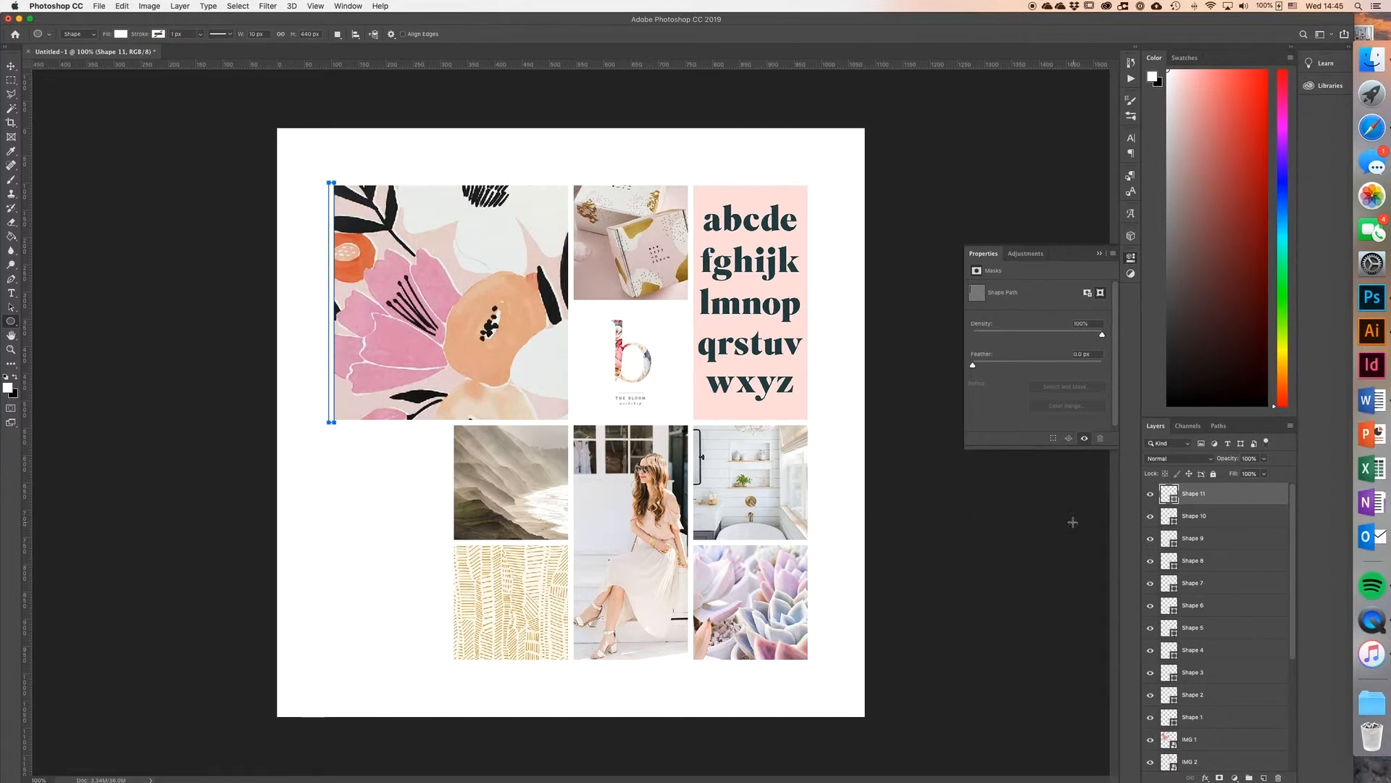
Step: Group the layers Shape 1 through Shape 11 and name the group Frame
left_click(1220, 723)
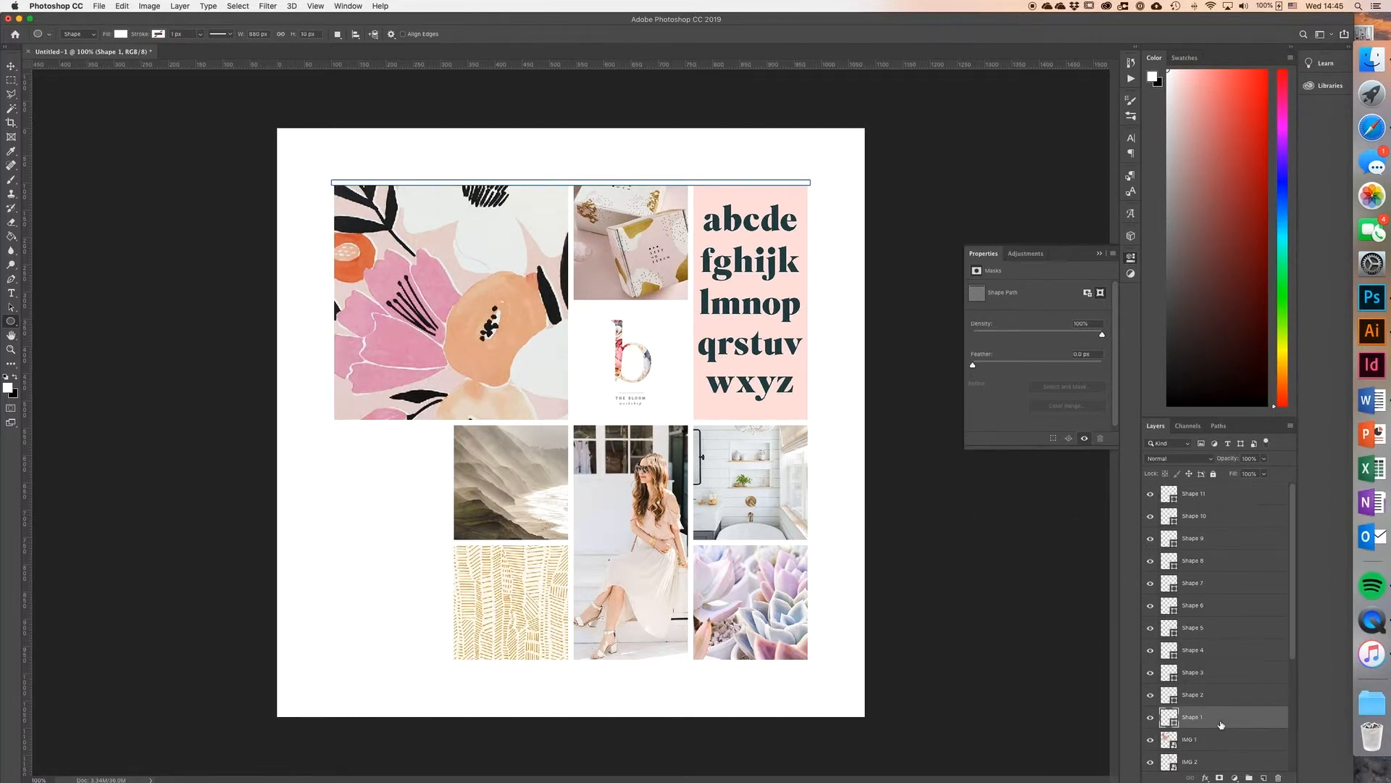
left_click(1212, 501, "shift")
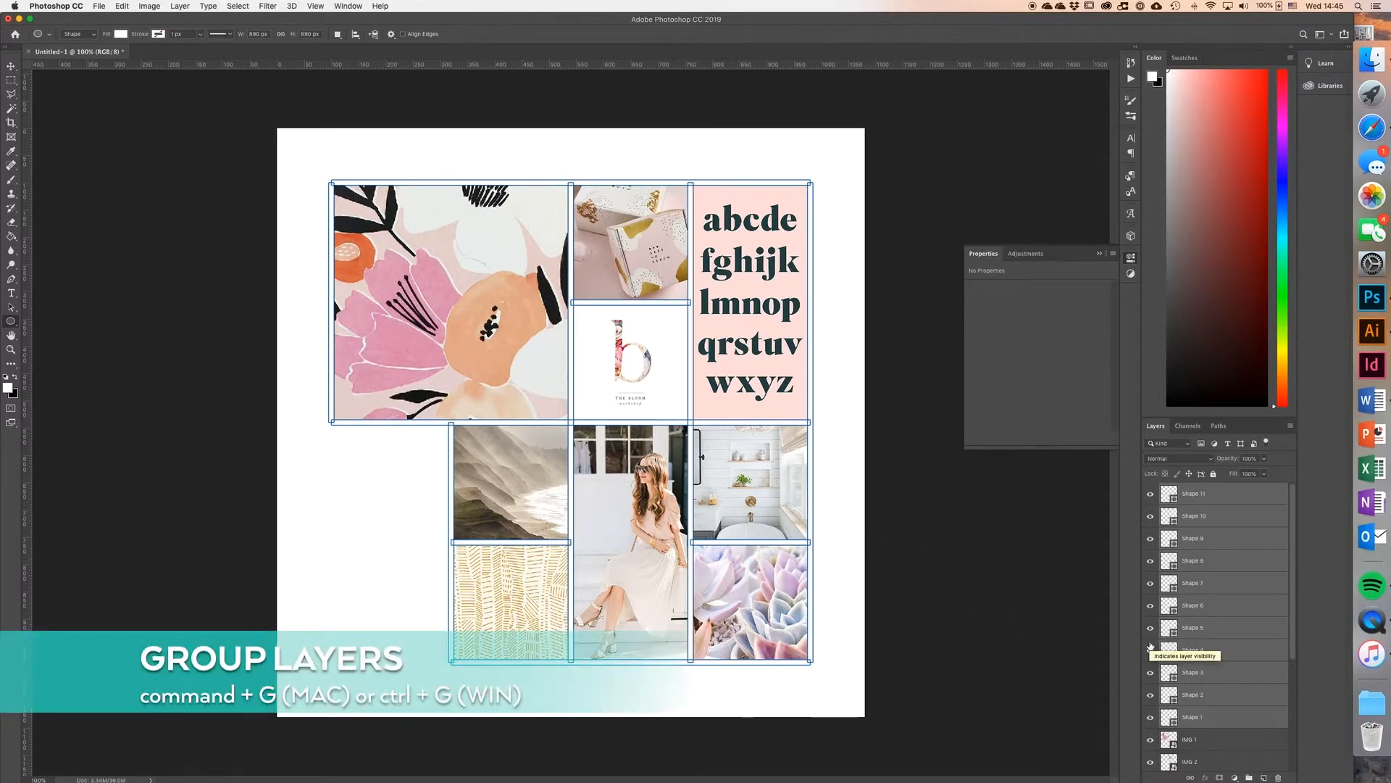
key("super+g")
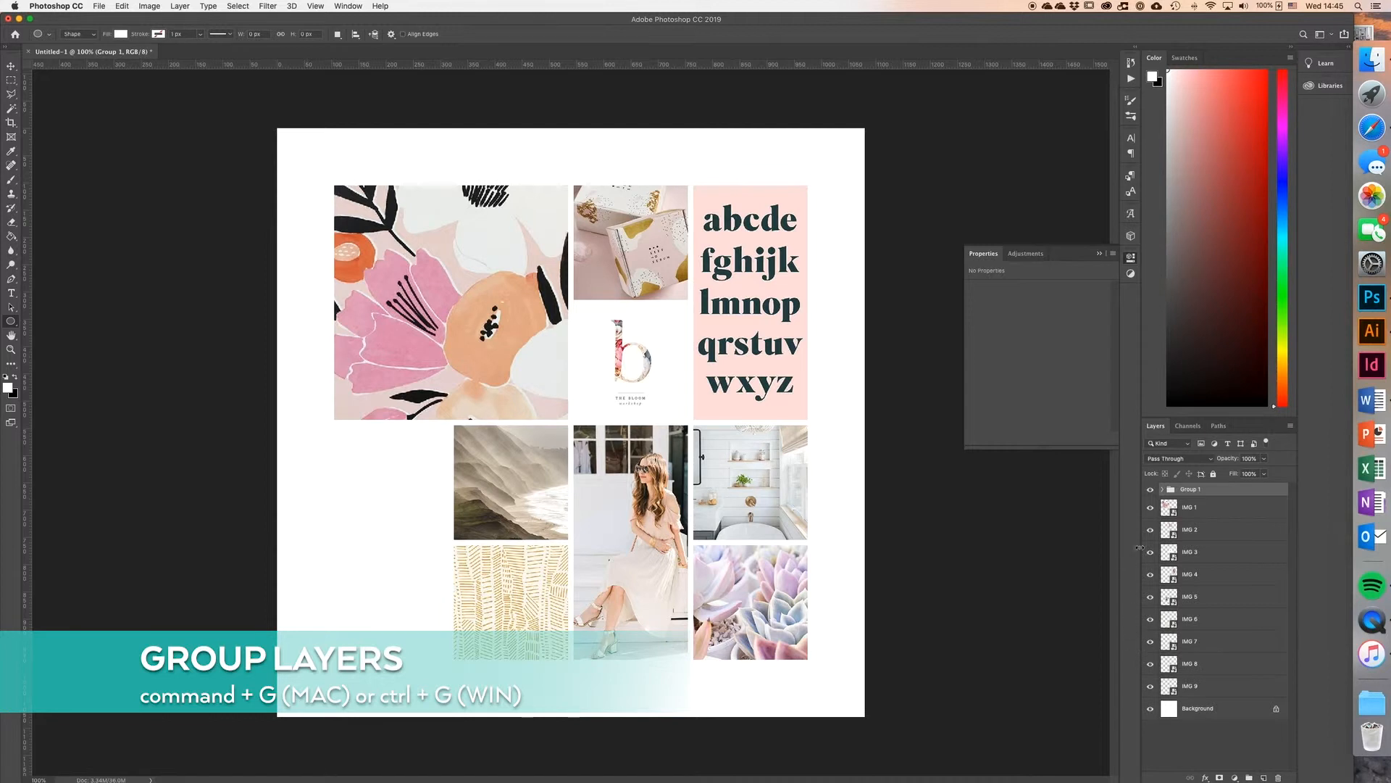
double_click(1188, 489)
type("Frame")
key("Return")
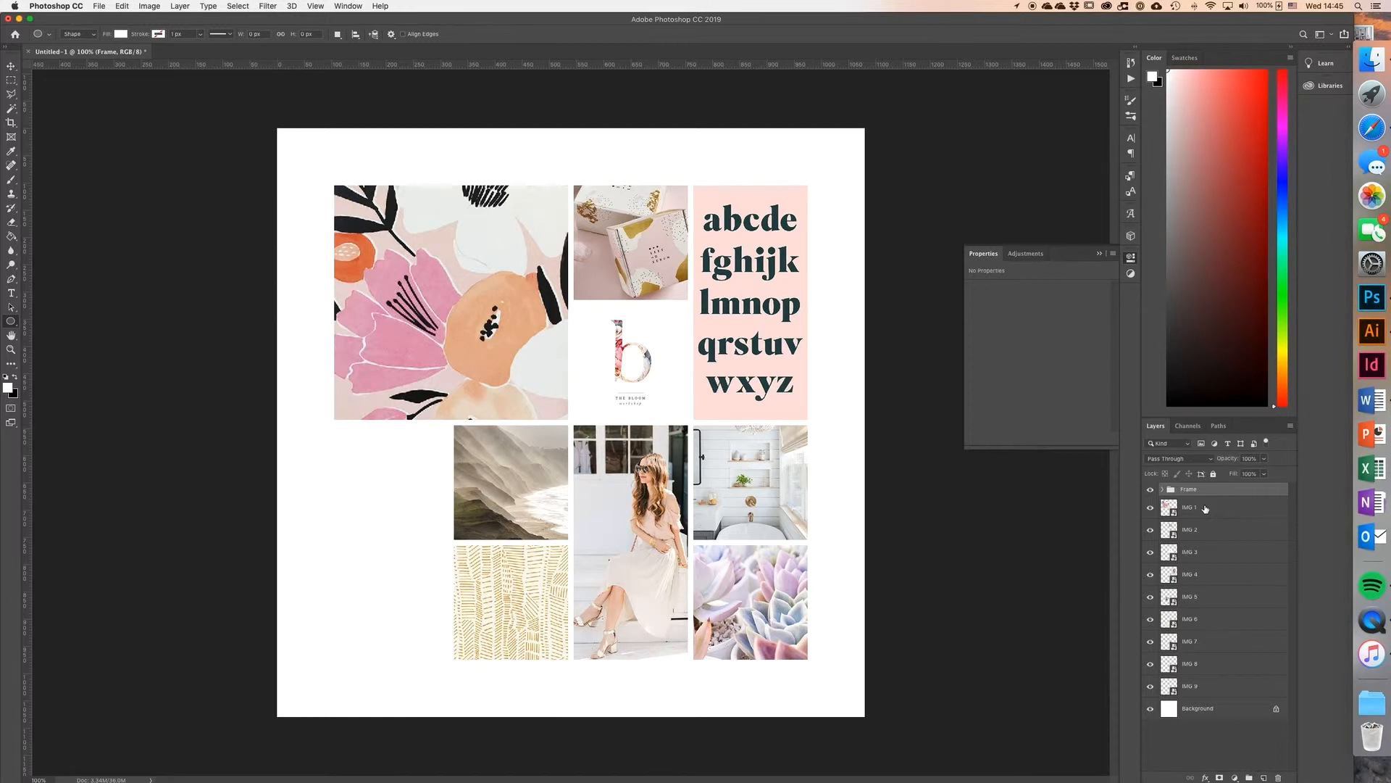
Step: Group the layers IMG 1 through IMG 9 and name the group Images
left_click(1209, 690)
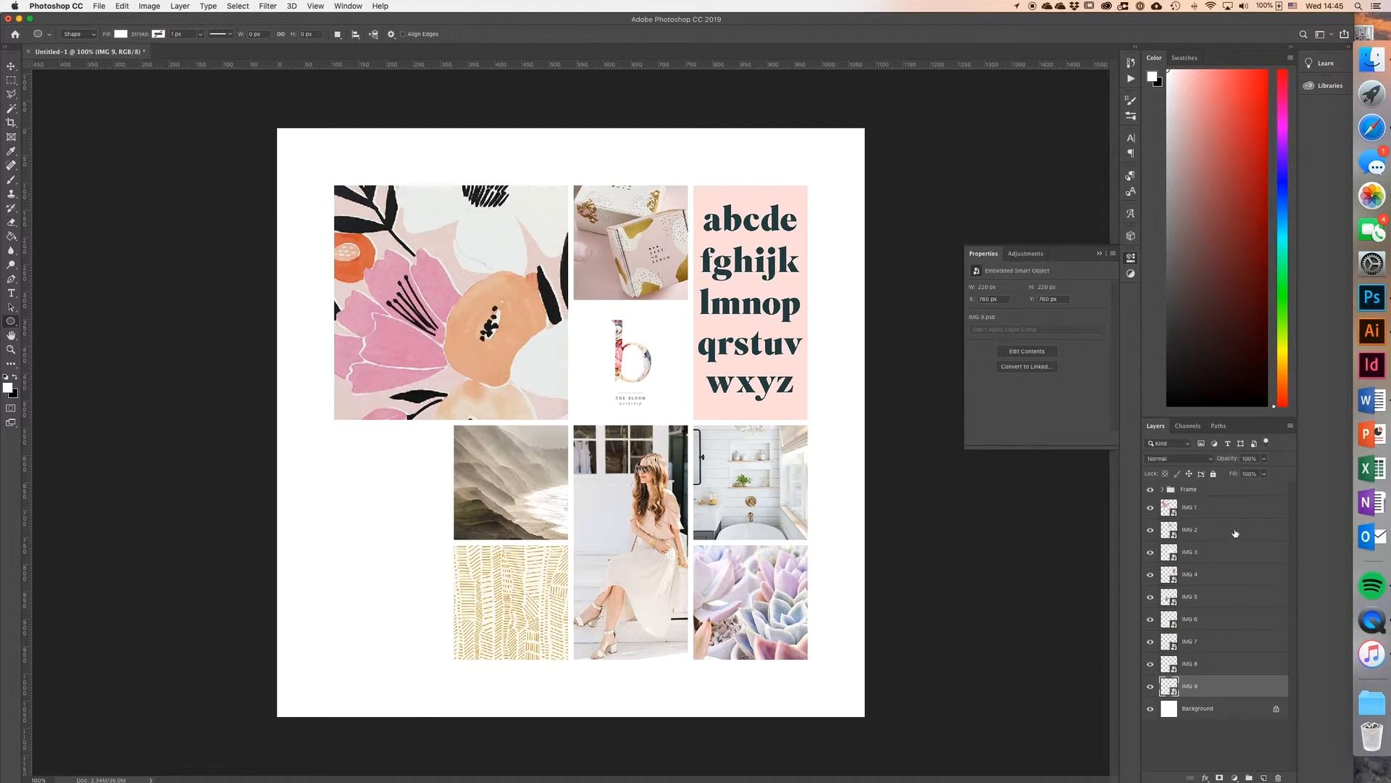
left_click(1204, 514, "shift")
key("super+g")
double_click(1190, 502)
type("Images")
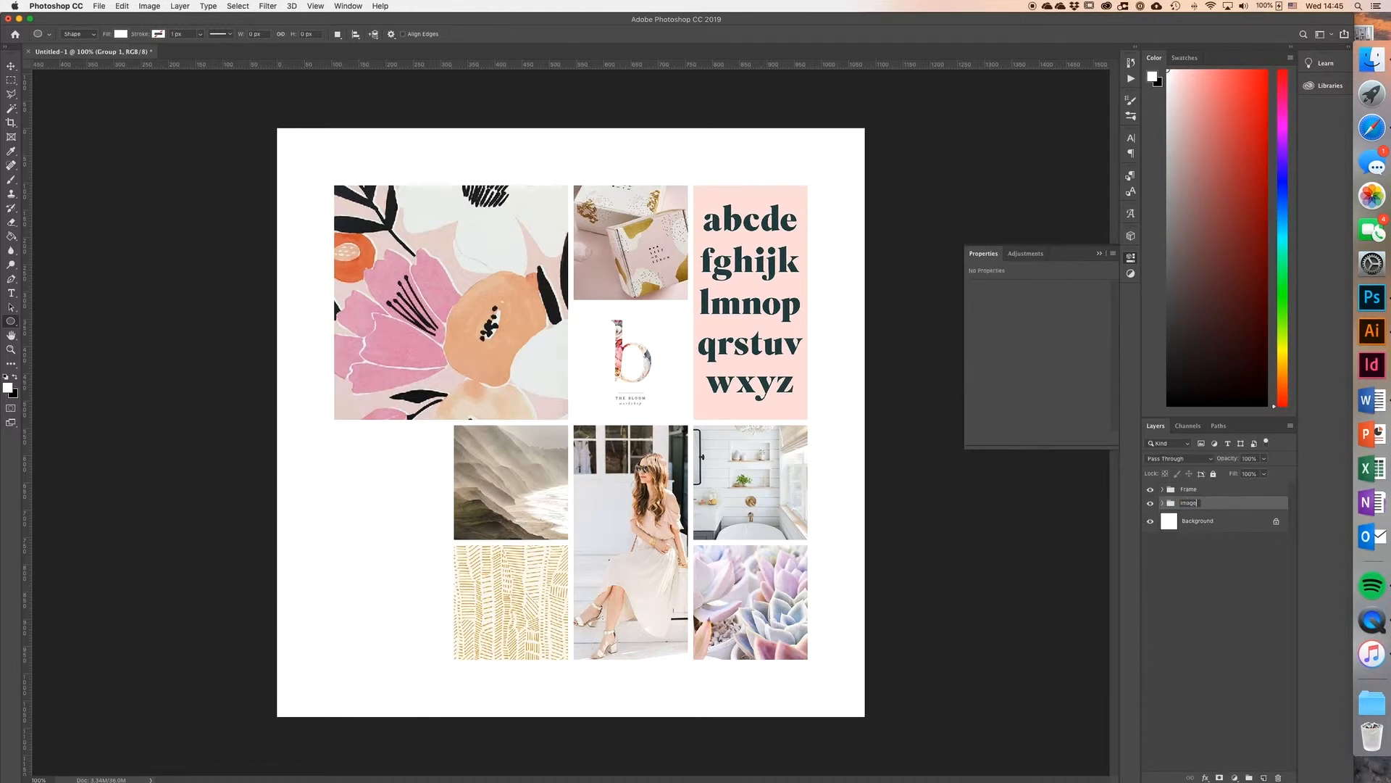
key("Return")
Step: Create a 60 × 60 px circle in the empty area below the large floral image
left_click(384, 499)
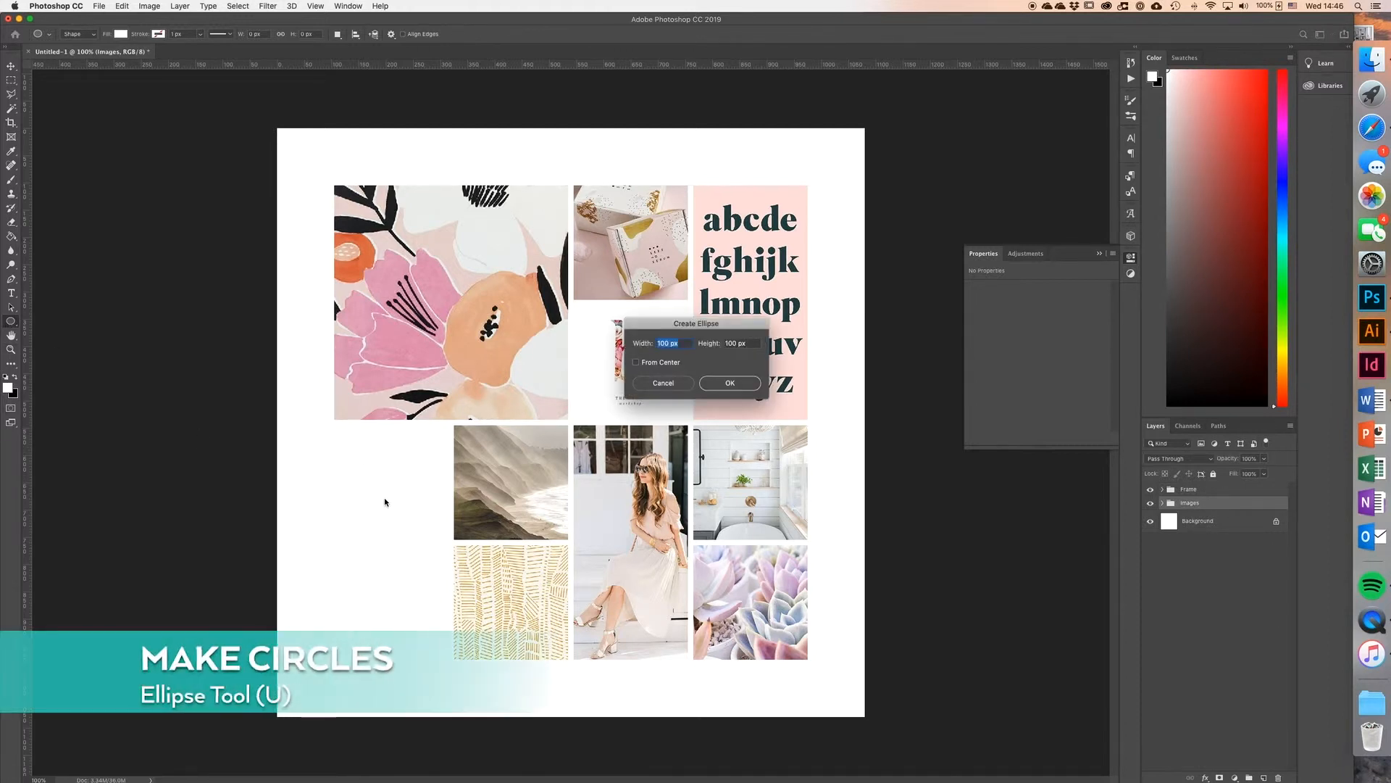
type("60")
key("Tab")
type("60")
key("Return")
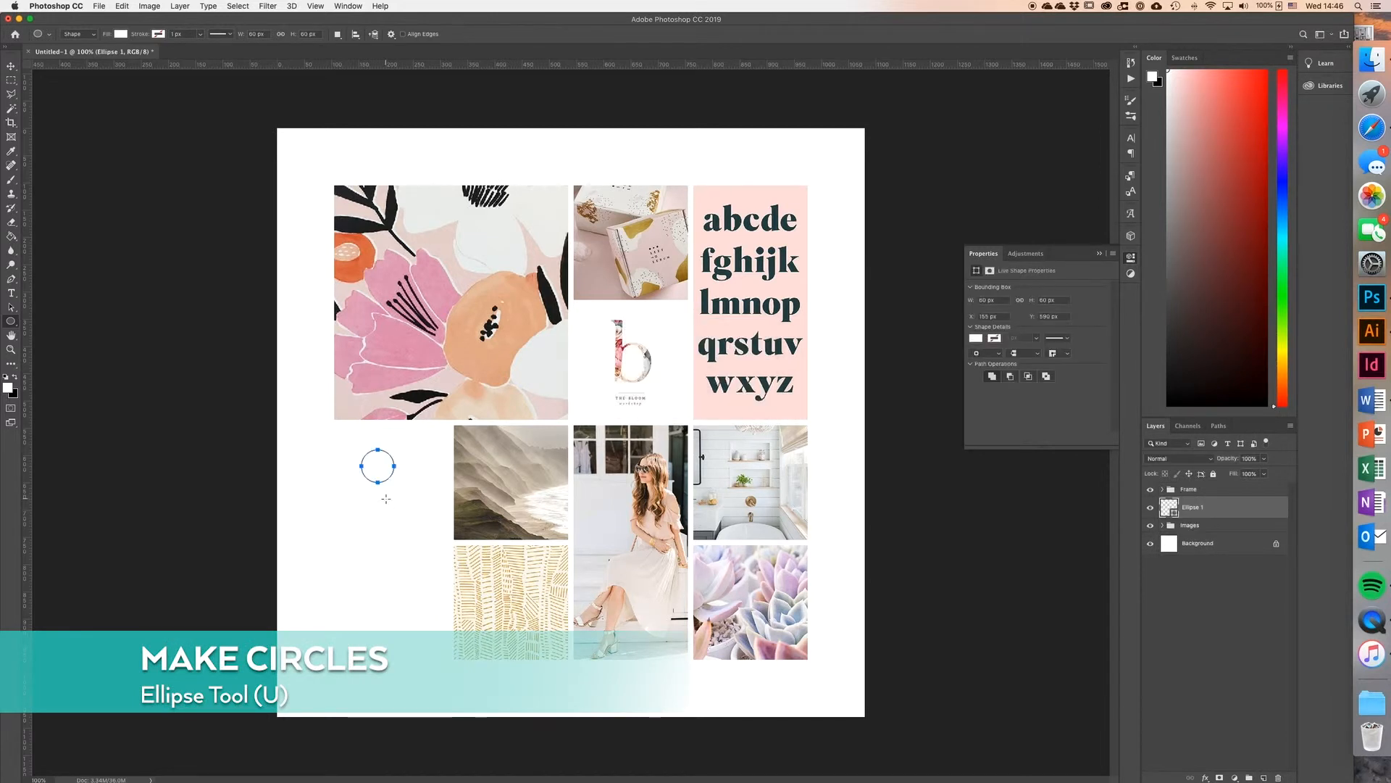
Step: Recolour the circle with the pink #fcdedc sampled from the alphabet image's background
key("v")
left_click(1167, 507)
double_click(1167, 507)
left_click(747, 413)
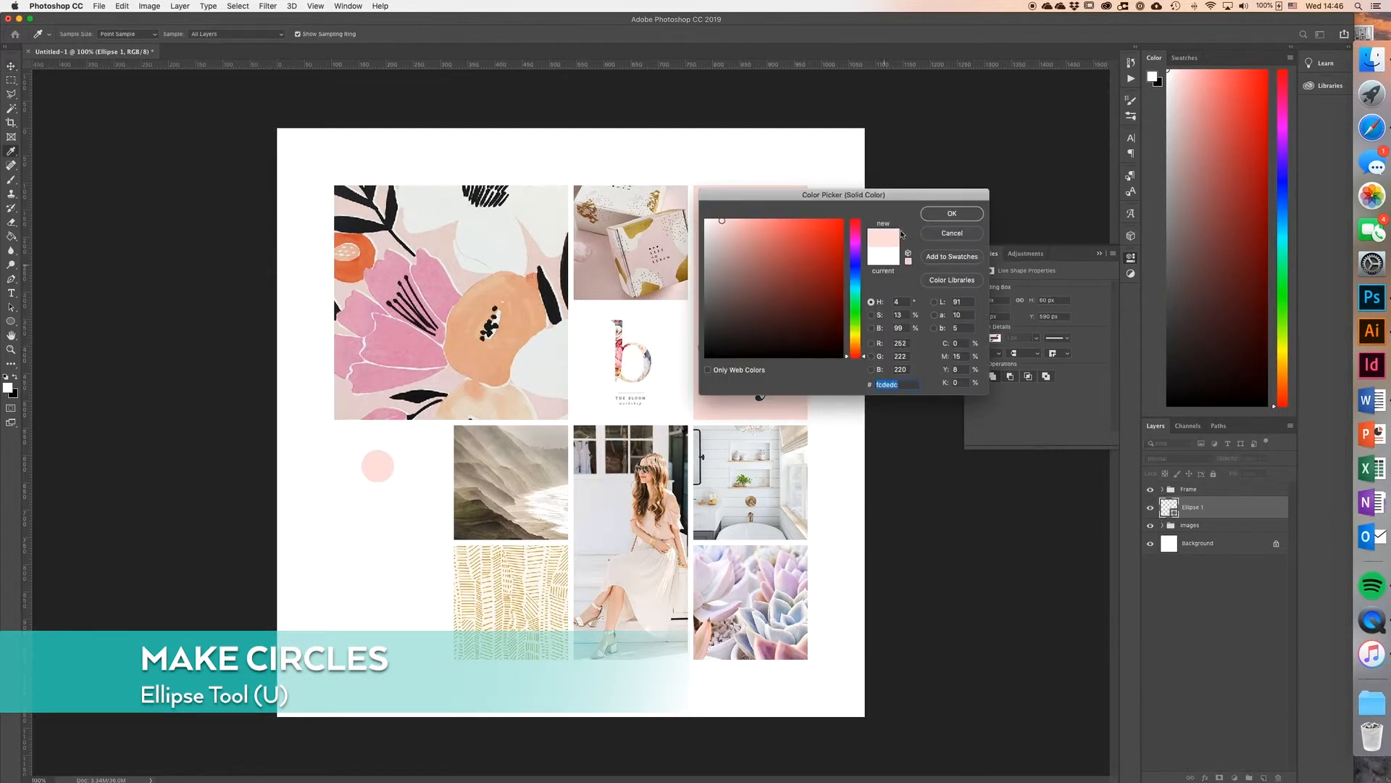
left_click(942, 215)
Step: Move the pink circle 30 px right and 30 px up, and place a copy 80 px straight below it
left_click_drag(378, 467, 398, 458)
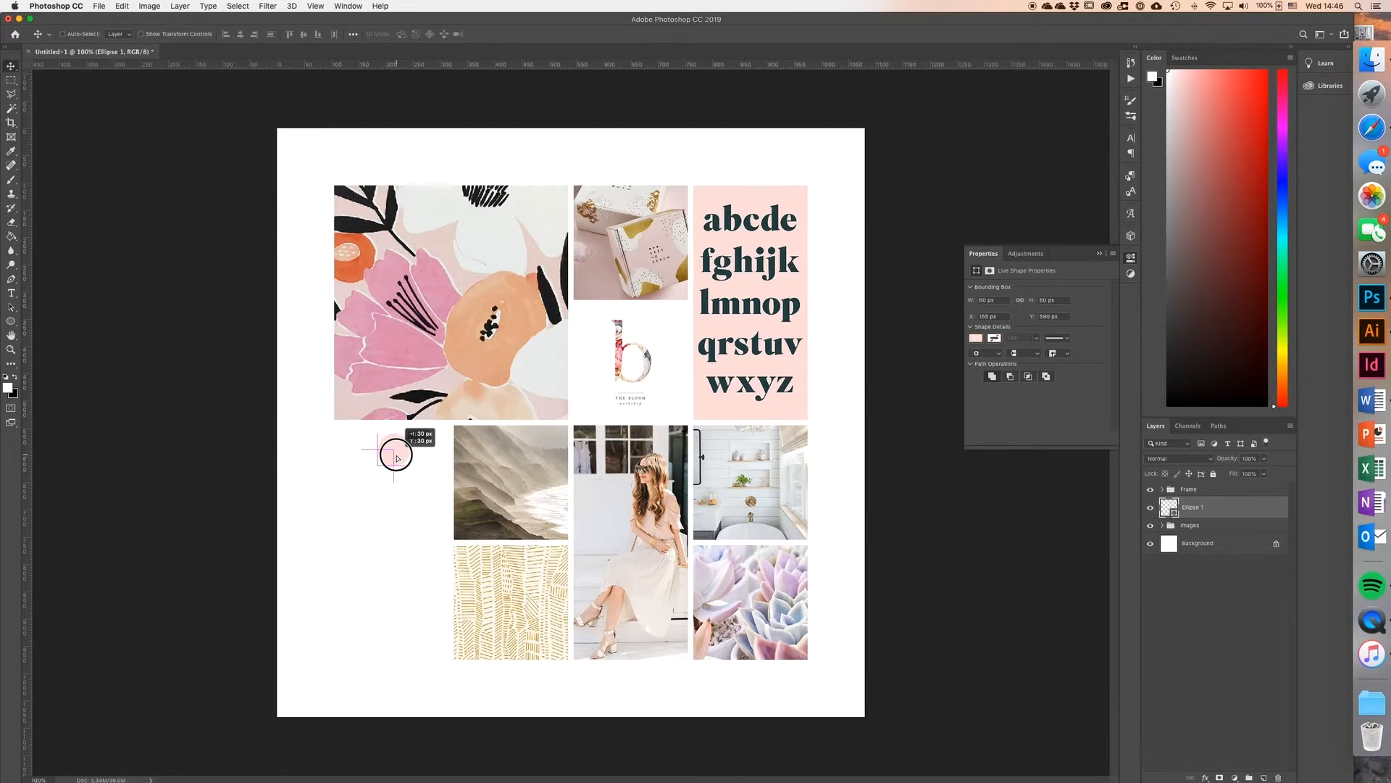
left_click_drag(397, 458, 397, 458)
left_click_drag(399, 458, 402, 498)
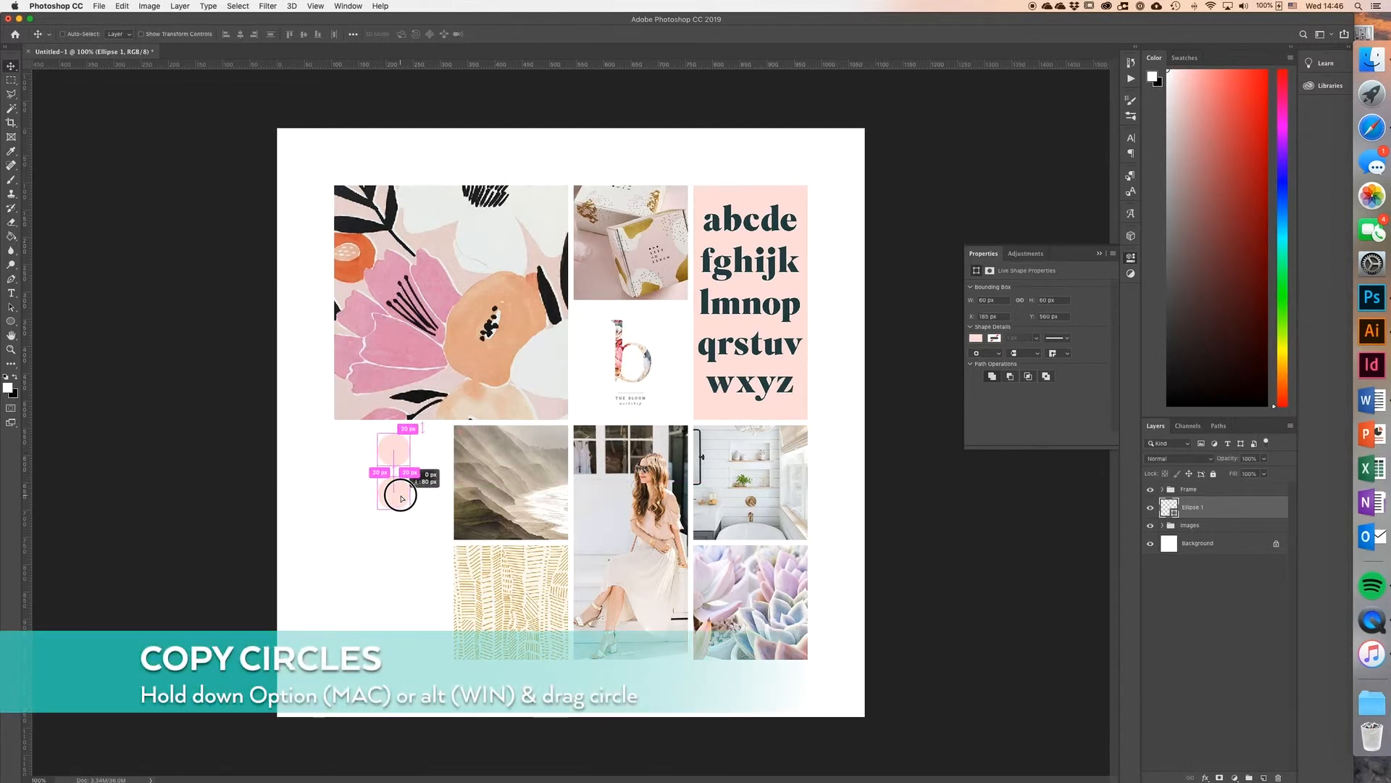
left_click_drag(402, 498, 402, 498)
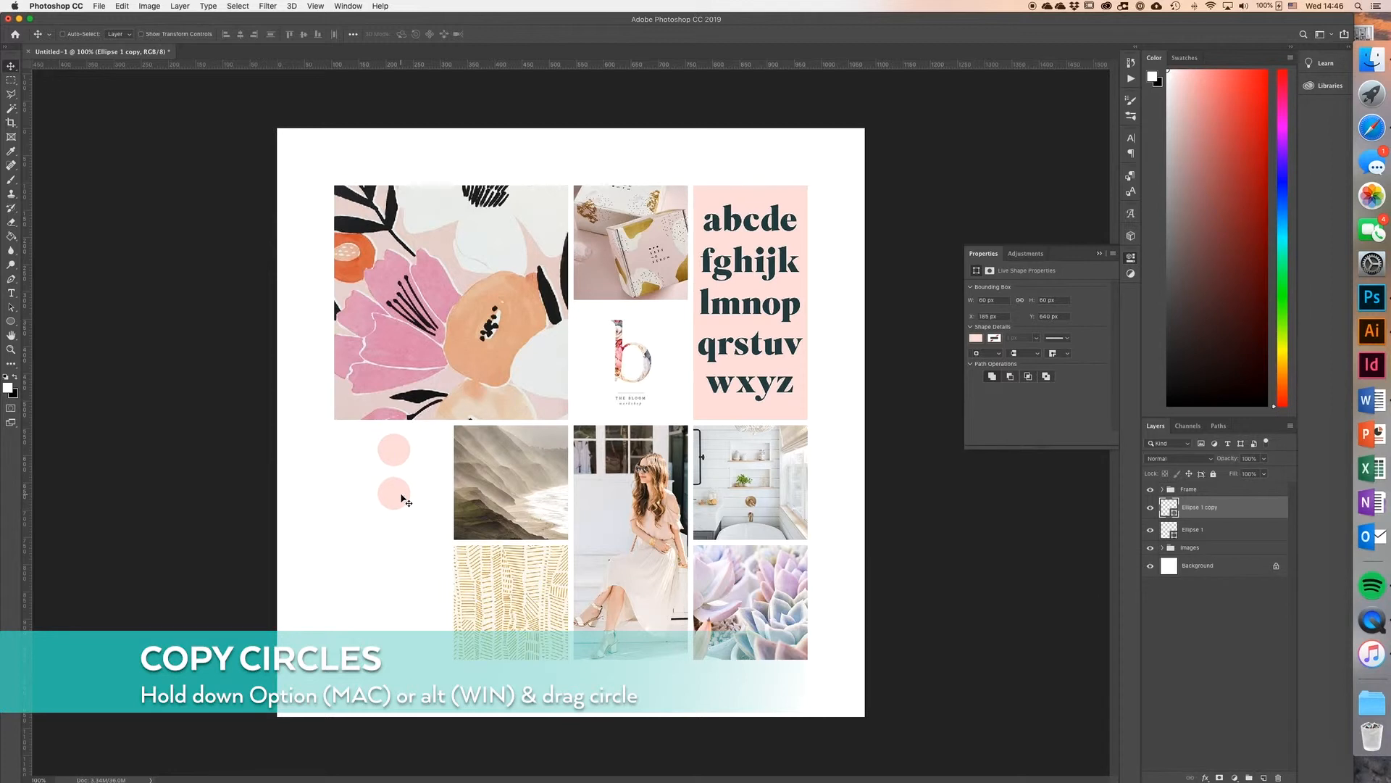
Step: Duplicate the two circles 160 px straight down, and add a fifth circle at the same spacing below them
left_click(1250, 531, "shift")
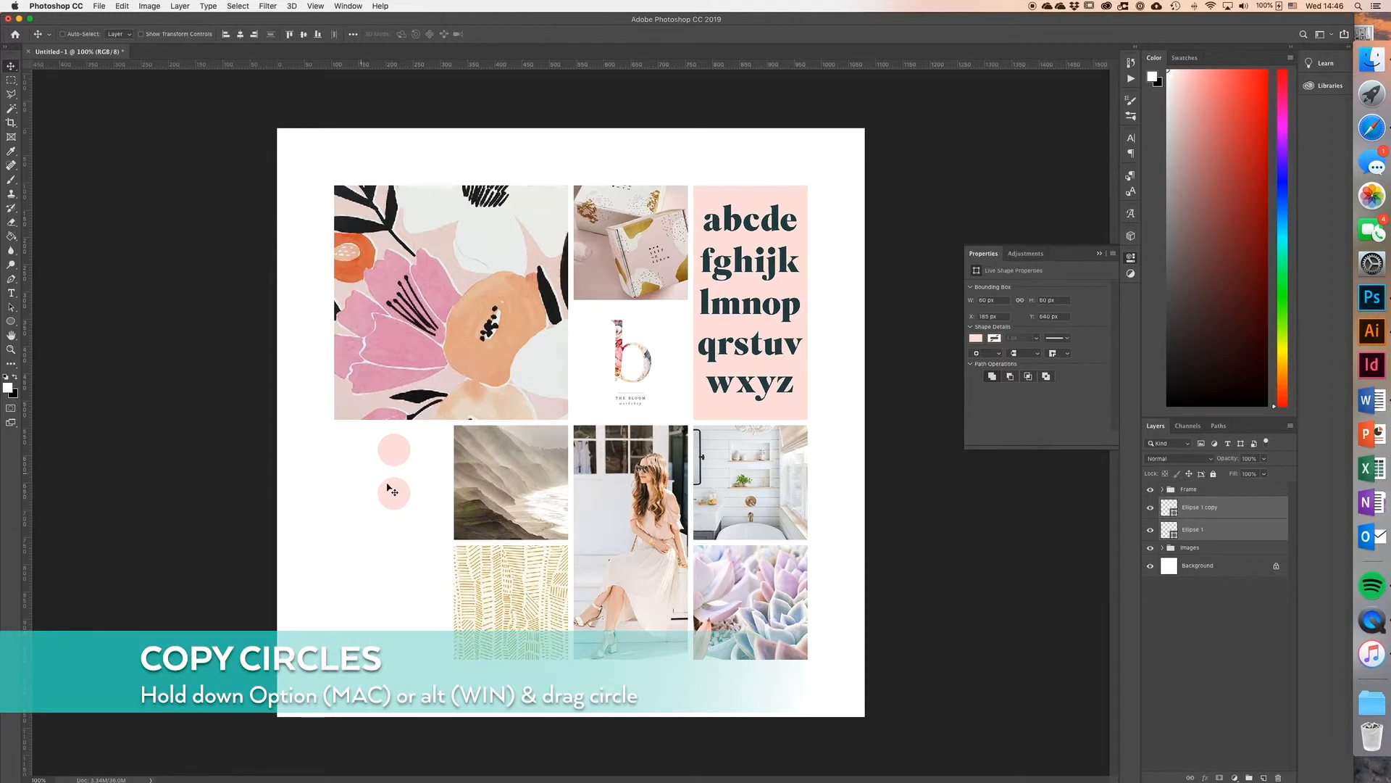
left_click_drag(400, 491, 399, 580)
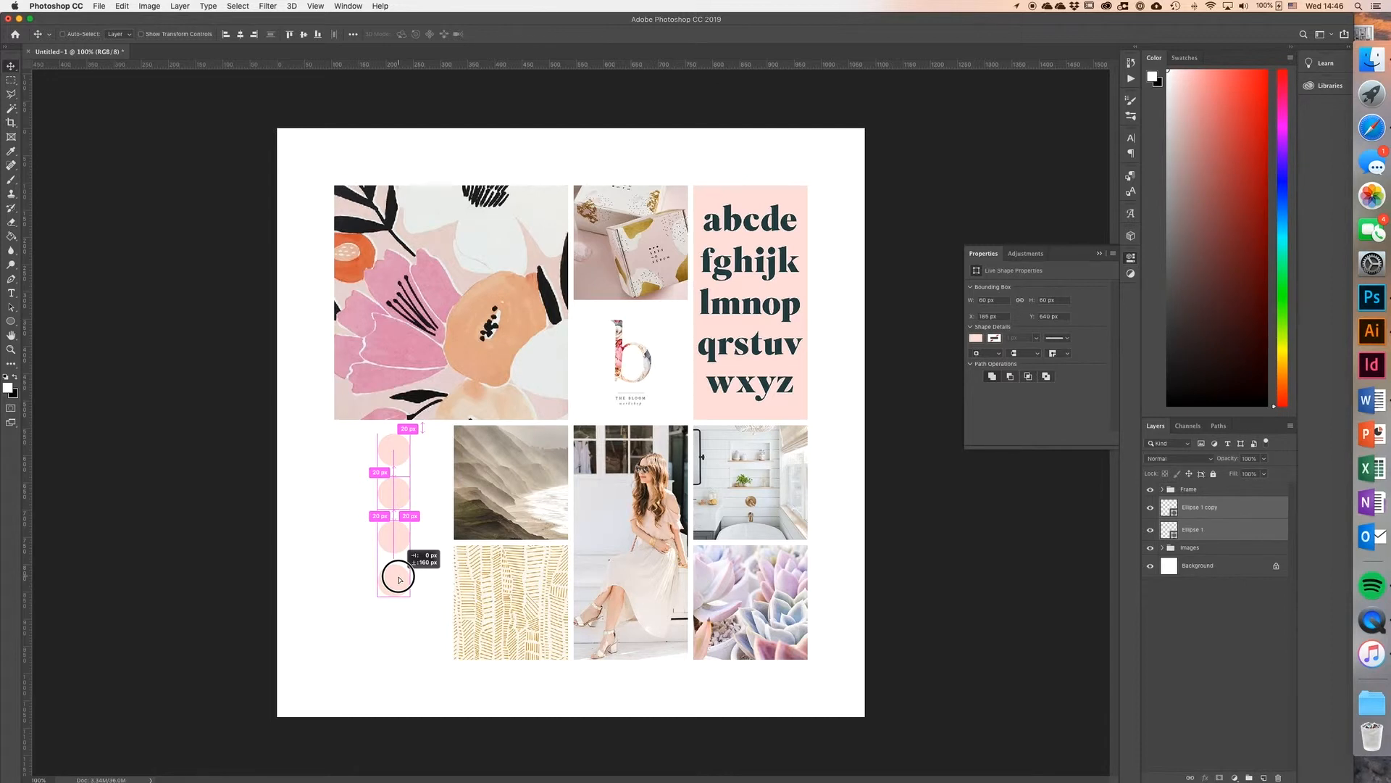
left_click_drag(400, 580, 398, 578)
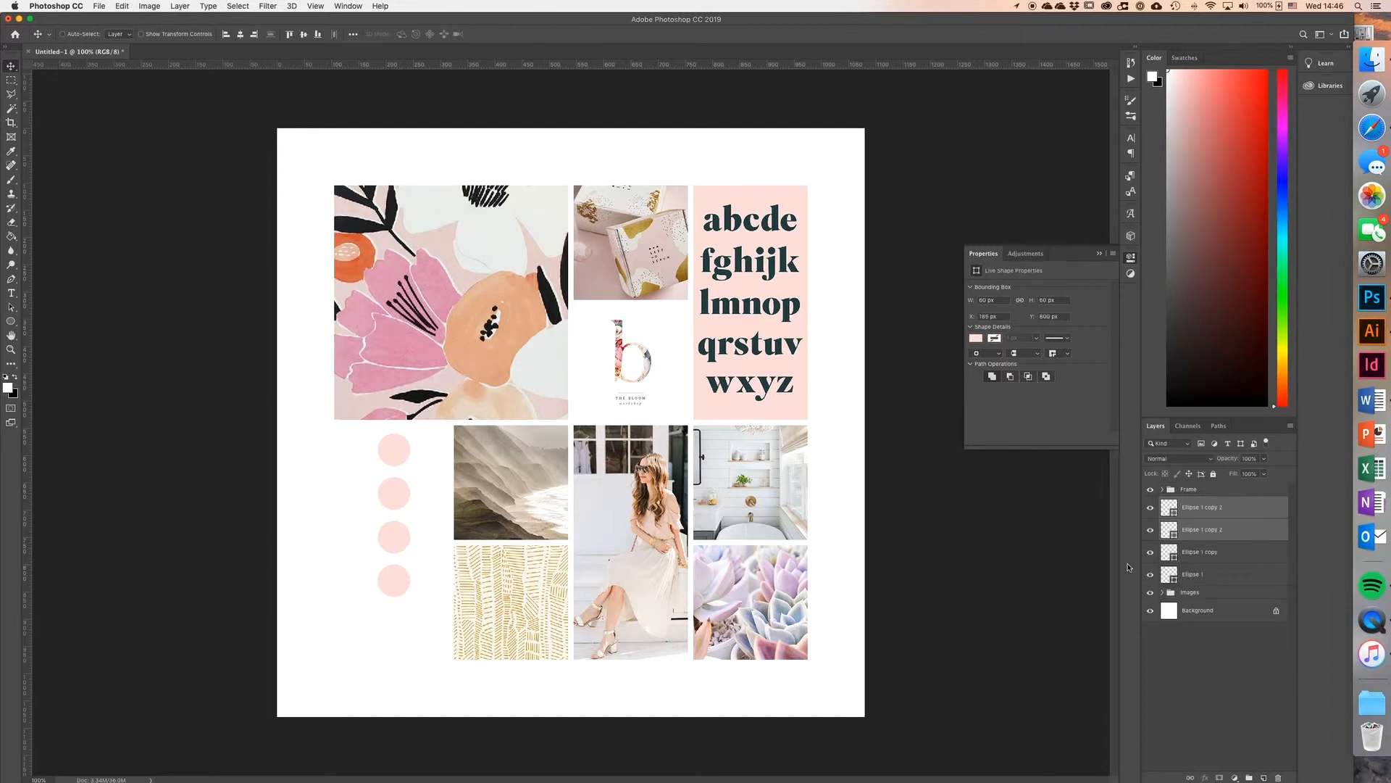
left_click(1255, 507)
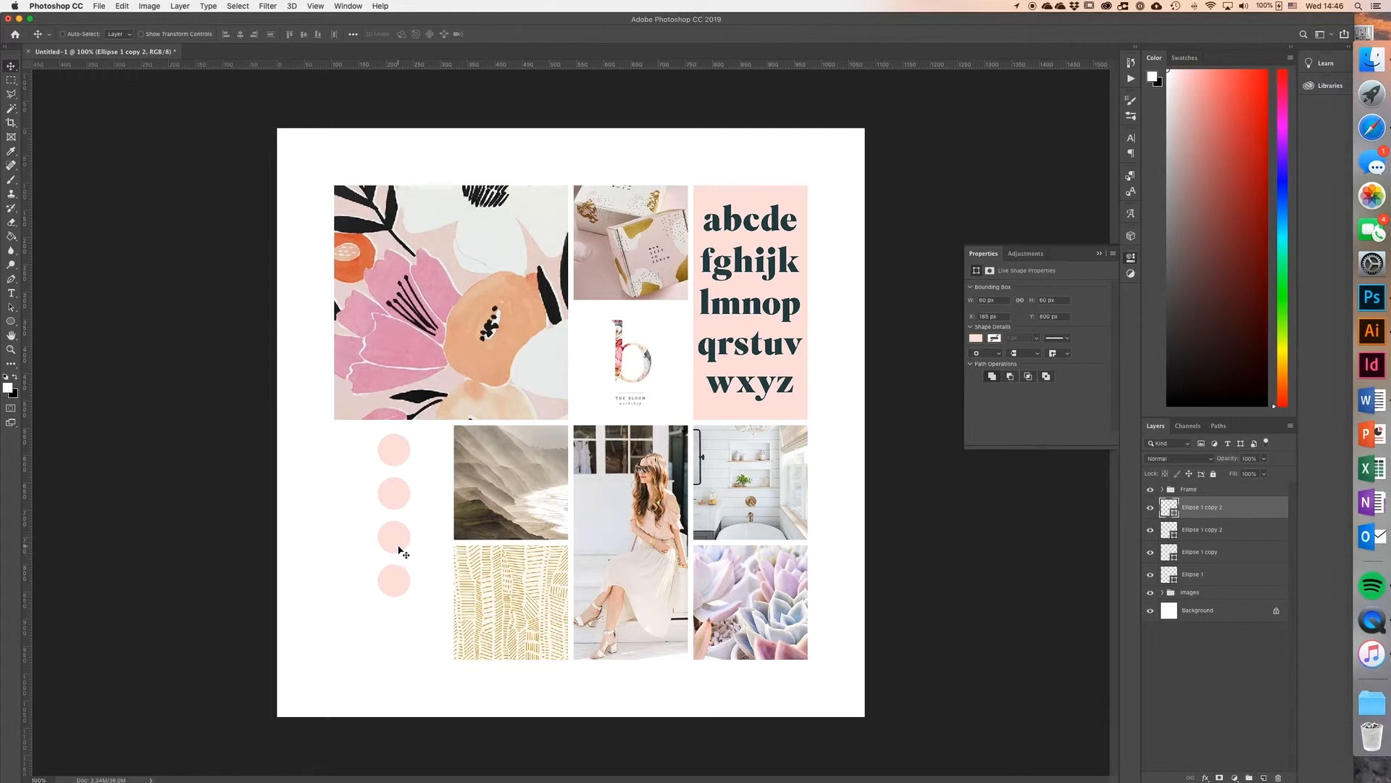
left_click_drag(396, 540, 418, 584)
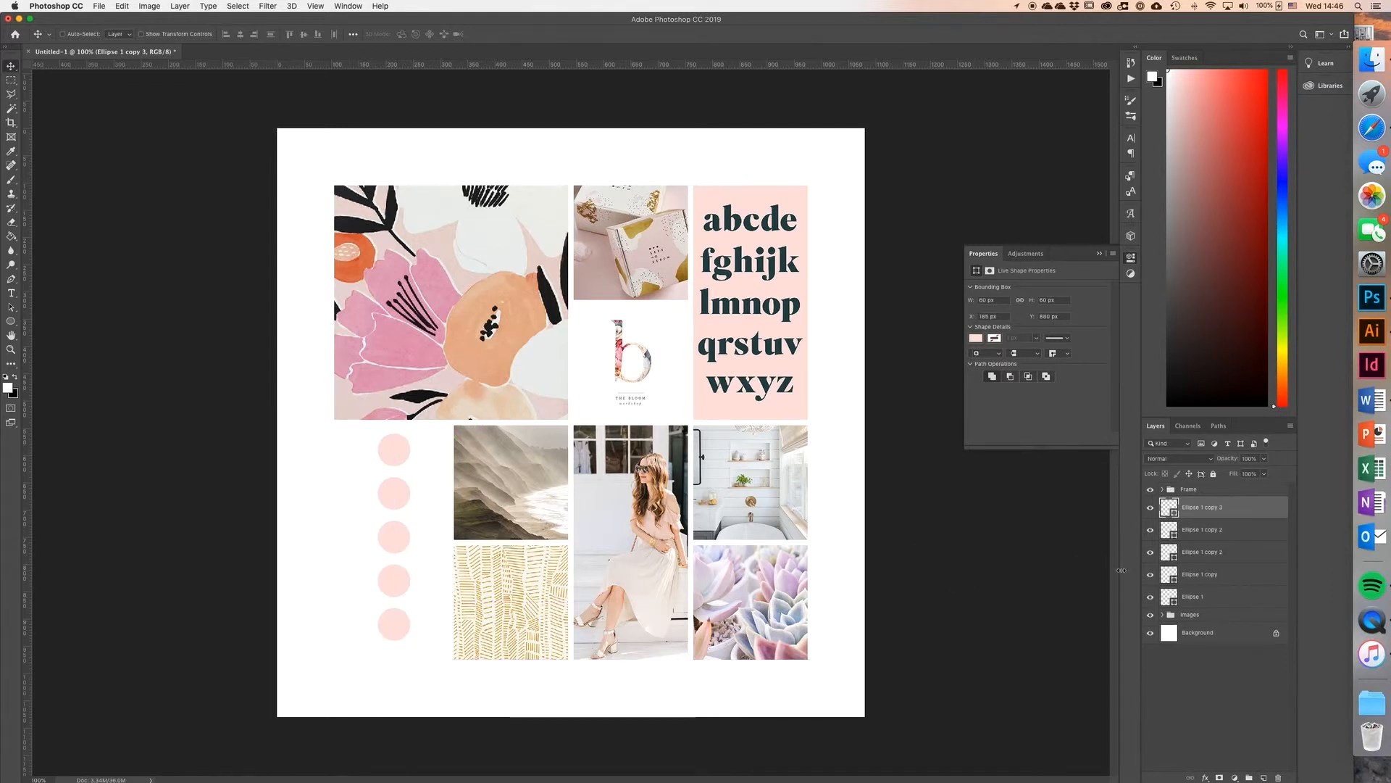
Step: Move all five circles down 10 px, group their layers and name the group Color Palette
left_click(1217, 598, "shift")
left_click_drag(391, 451, 393, 461)
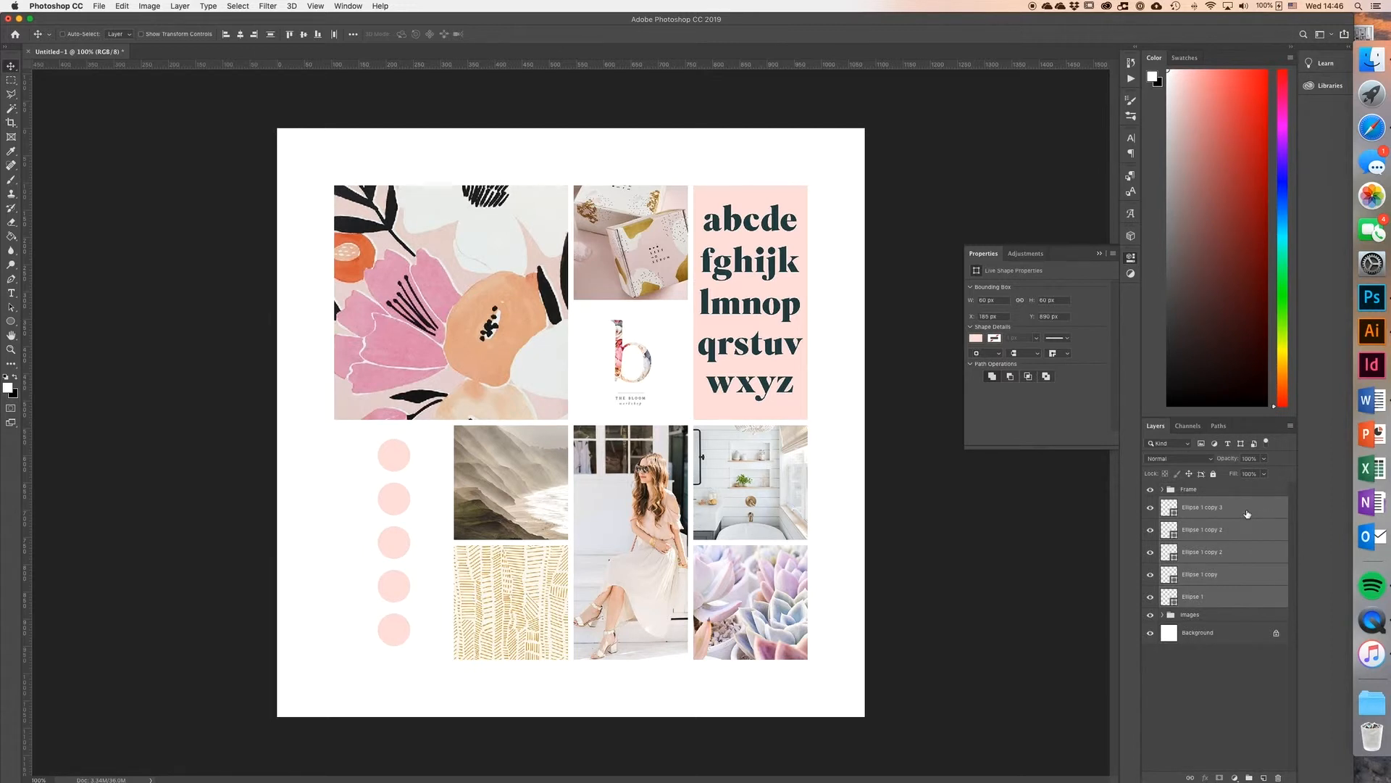
key("super+g")
double_click(1191, 502)
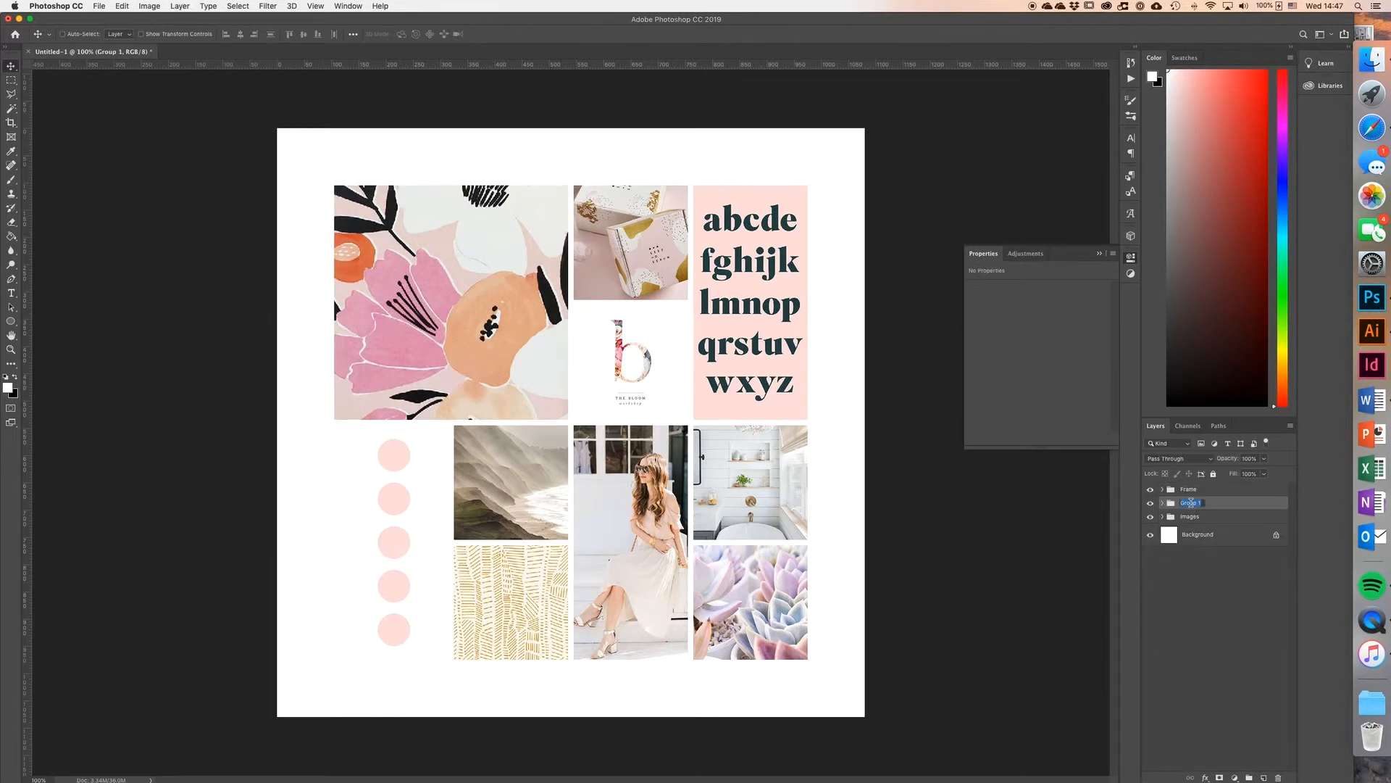
type("Color Palette")
key("Return")
Step: Expand the Color Palette group, rename the lowest circle's layer Color 5 and move it to the bottom of the group
left_click(1163, 502)
left_click(1150, 521)
left_click(1150, 522)
double_click(1209, 521)
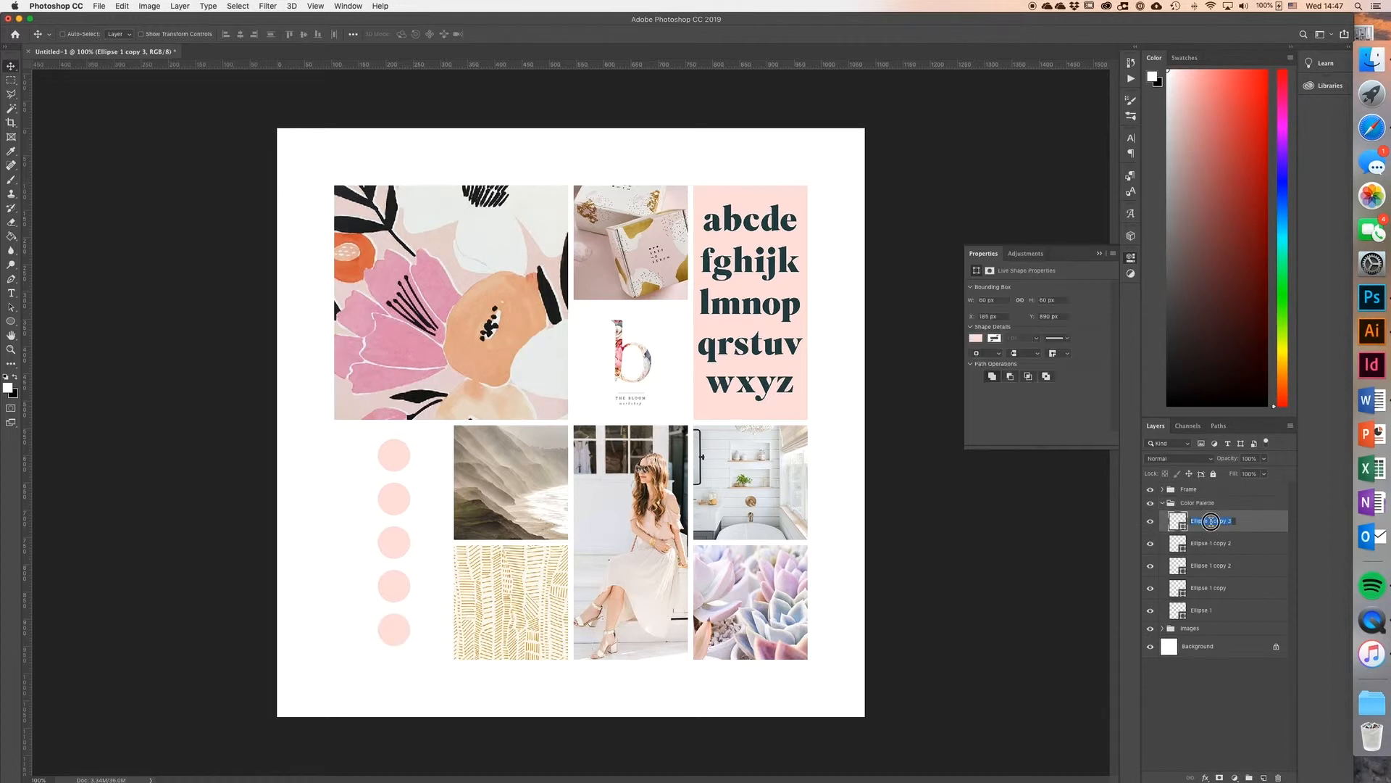
type("Color 5")
key("Return")
left_click_drag(1227, 520, 1222, 616)
Step: Rename the layers of the first and second circles from the top Color 1 and Color 2, checking each by toggling its visibility
left_click(1151, 588)
left_click(1151, 589)
double_click(1201, 588)
type("Color 1")
key("Return")
left_click(1150, 565)
left_click(1150, 565)
double_click(1208, 565)
type("Color 2")
key("Return")
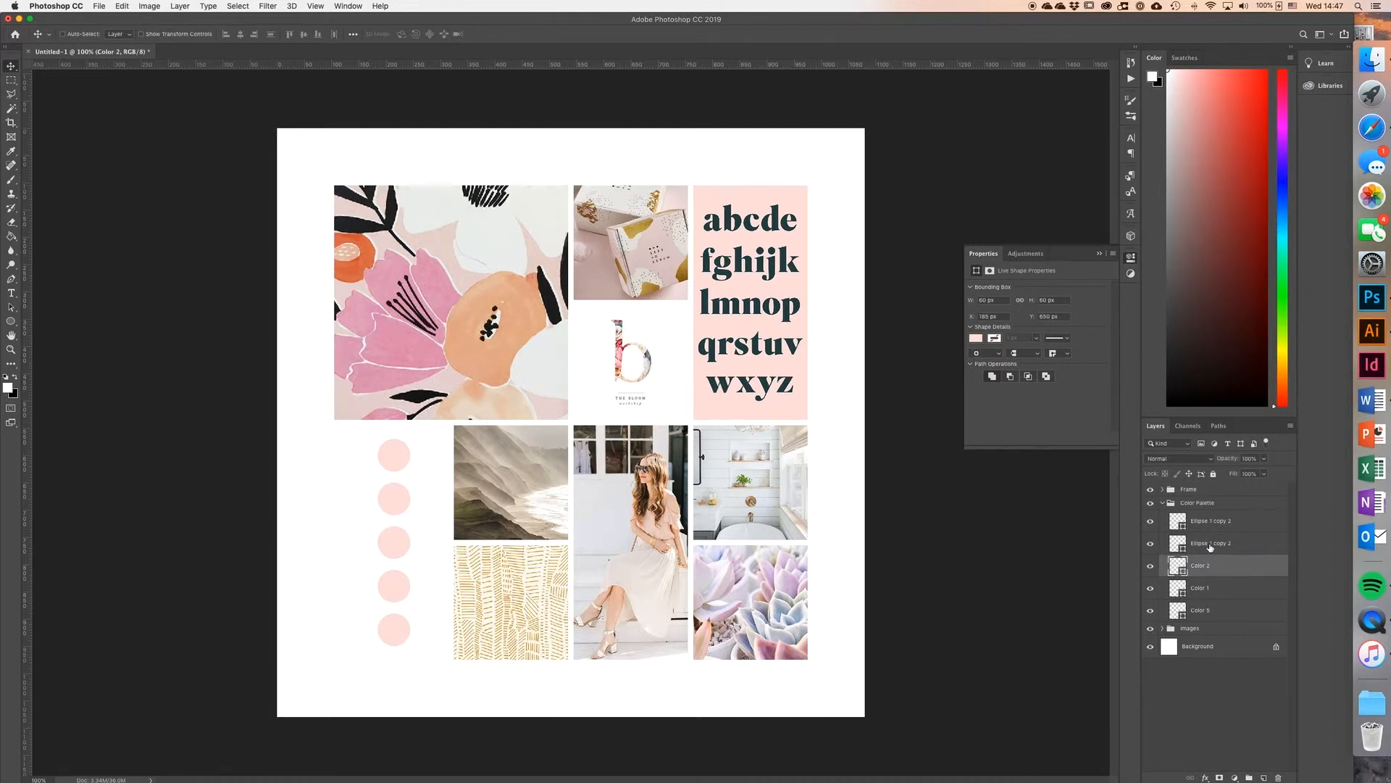
Step: Rename the layers of the third and fourth circles Color 3 and Color 4, checking each by toggling its visibility
left_click(1150, 543)
left_click(1150, 542)
double_click(1208, 543)
type("Color 3")
key("Return")
left_click(1150, 522)
left_click(1150, 522)
double_click(1202, 521)
type("Color 4")
key("Return")
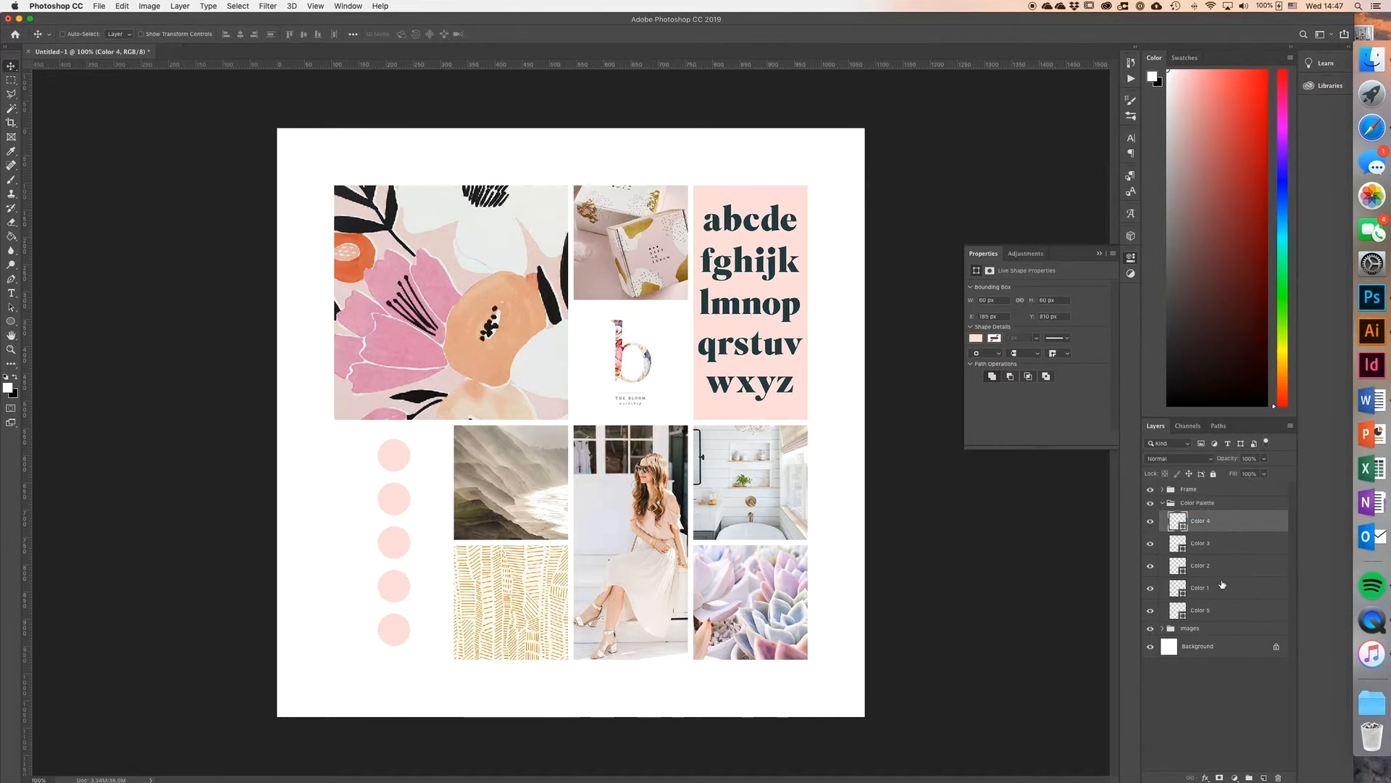
Step: Reorder the Color Palette layers so they run from Color 1 at the top to Color 5 at the bottom
left_click_drag(1219, 528, 1215, 513)
left_click_drag(1217, 588, 1215, 533)
left_click_drag(1217, 588, 1213, 557)
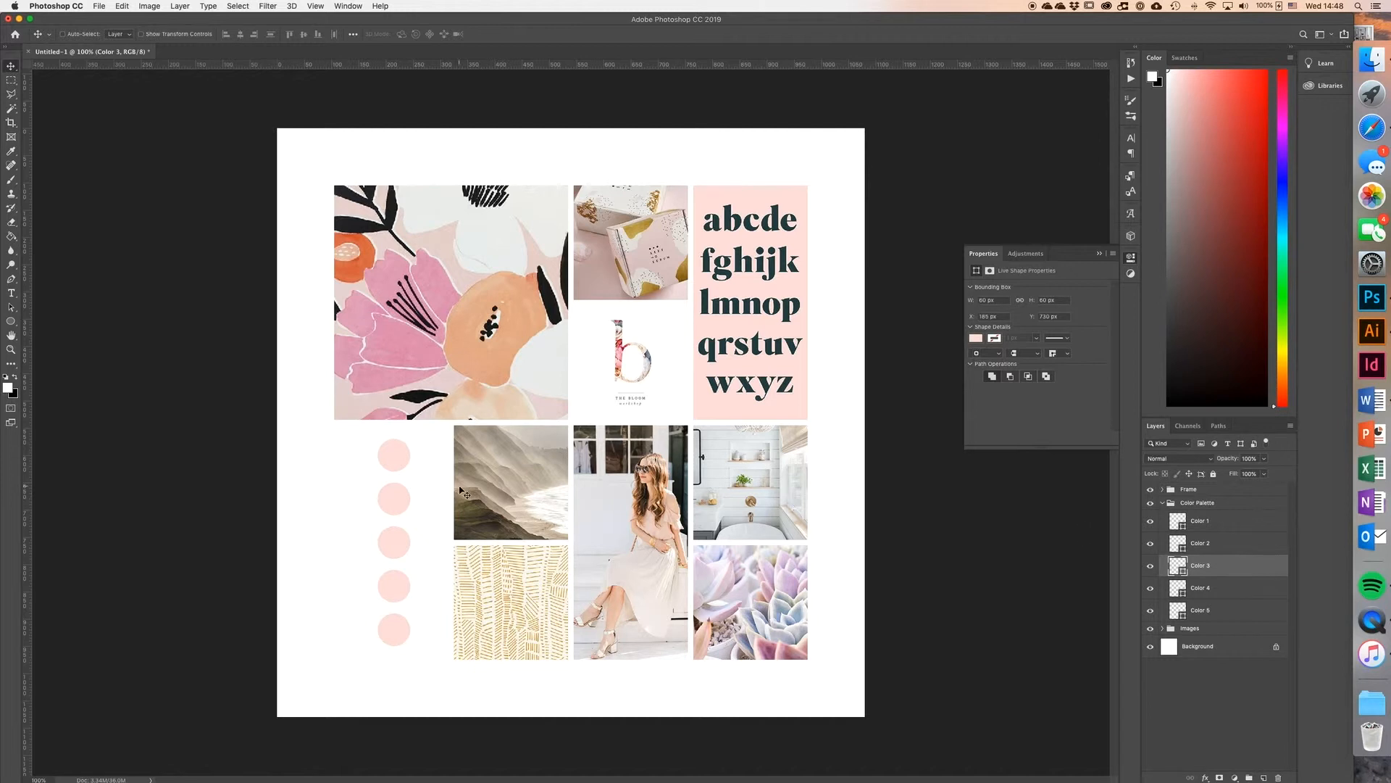
Step: Recolour the Color 1 circle dark charcoal #3a3937, sampled from the mood board images
double_click(1178, 521)
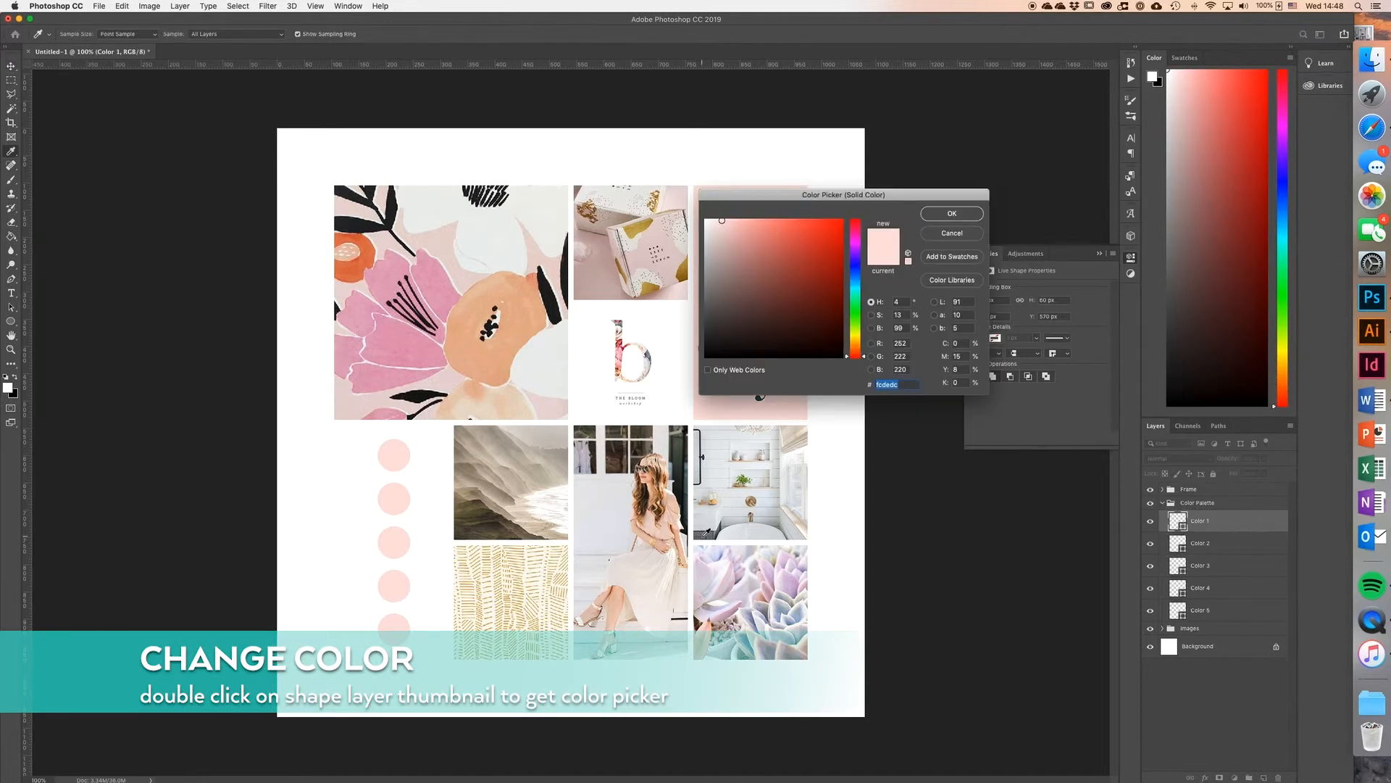
left_click(704, 536)
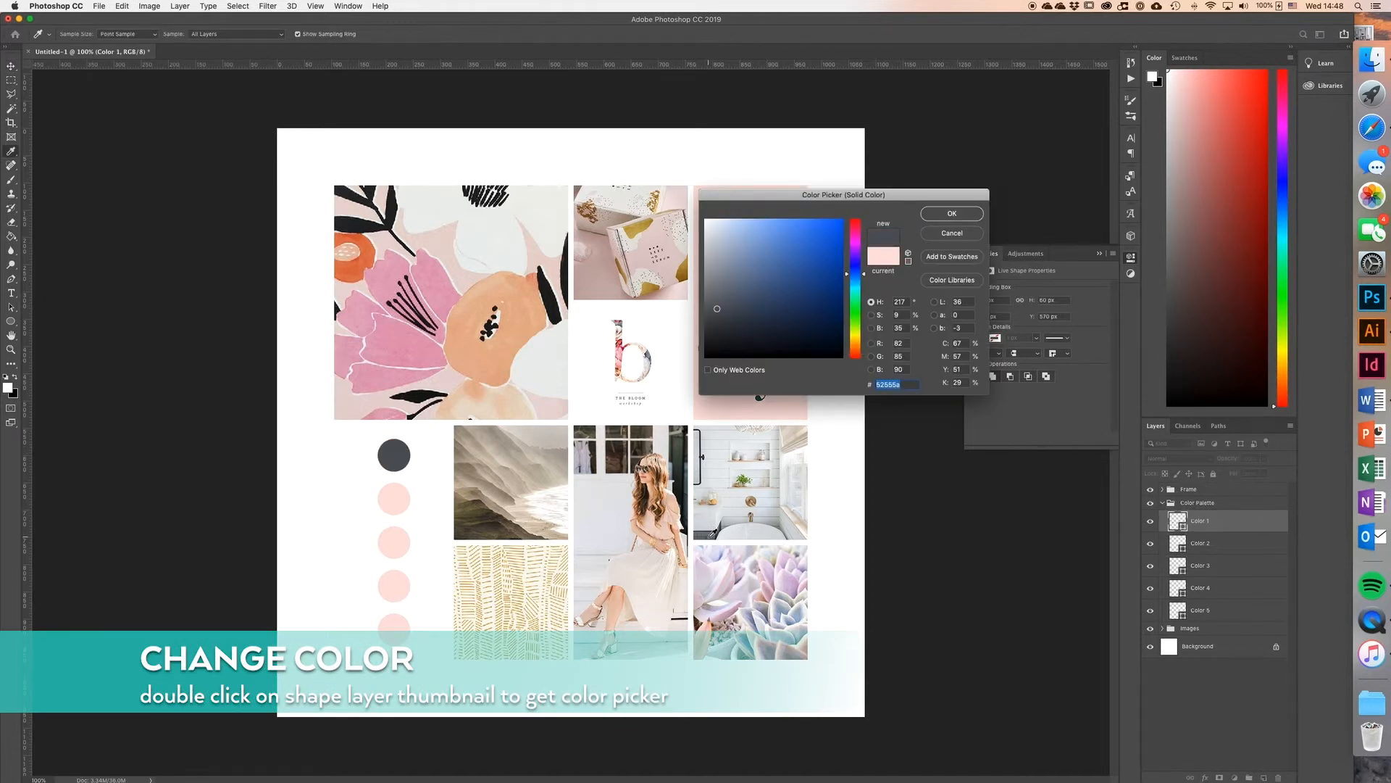
left_click(718, 537)
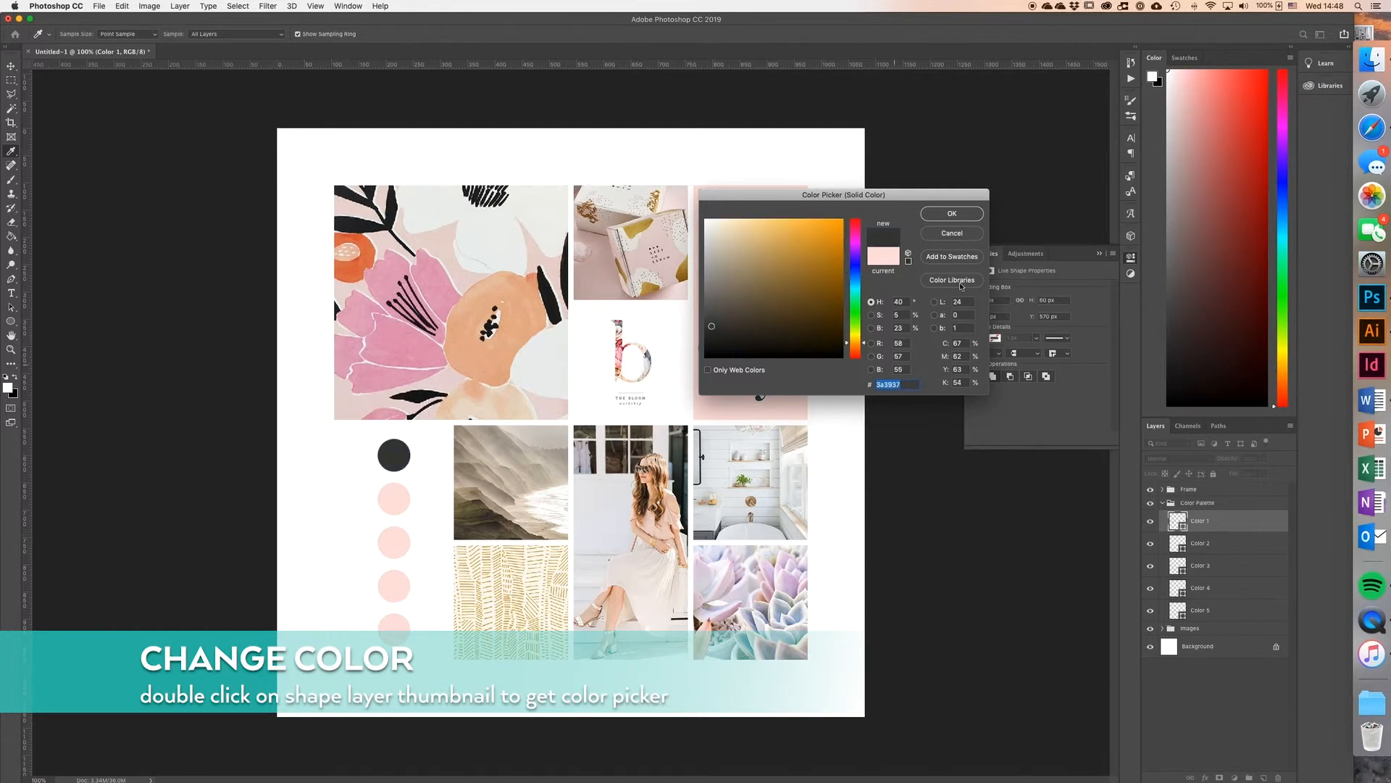
left_click(962, 215)
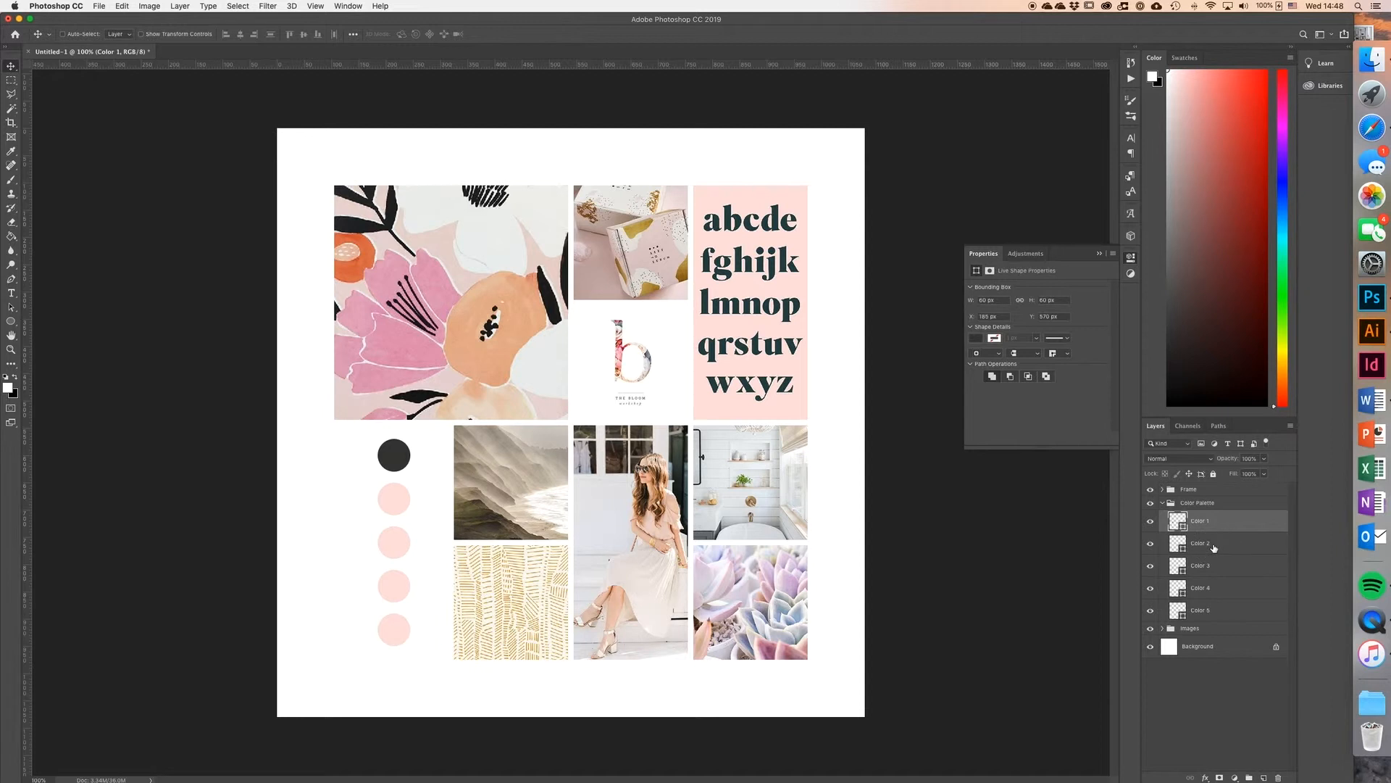
Step: Recolour the Color 2 circle orange, sampled from the mood board images
left_click(1175, 545)
double_click(1174, 545)
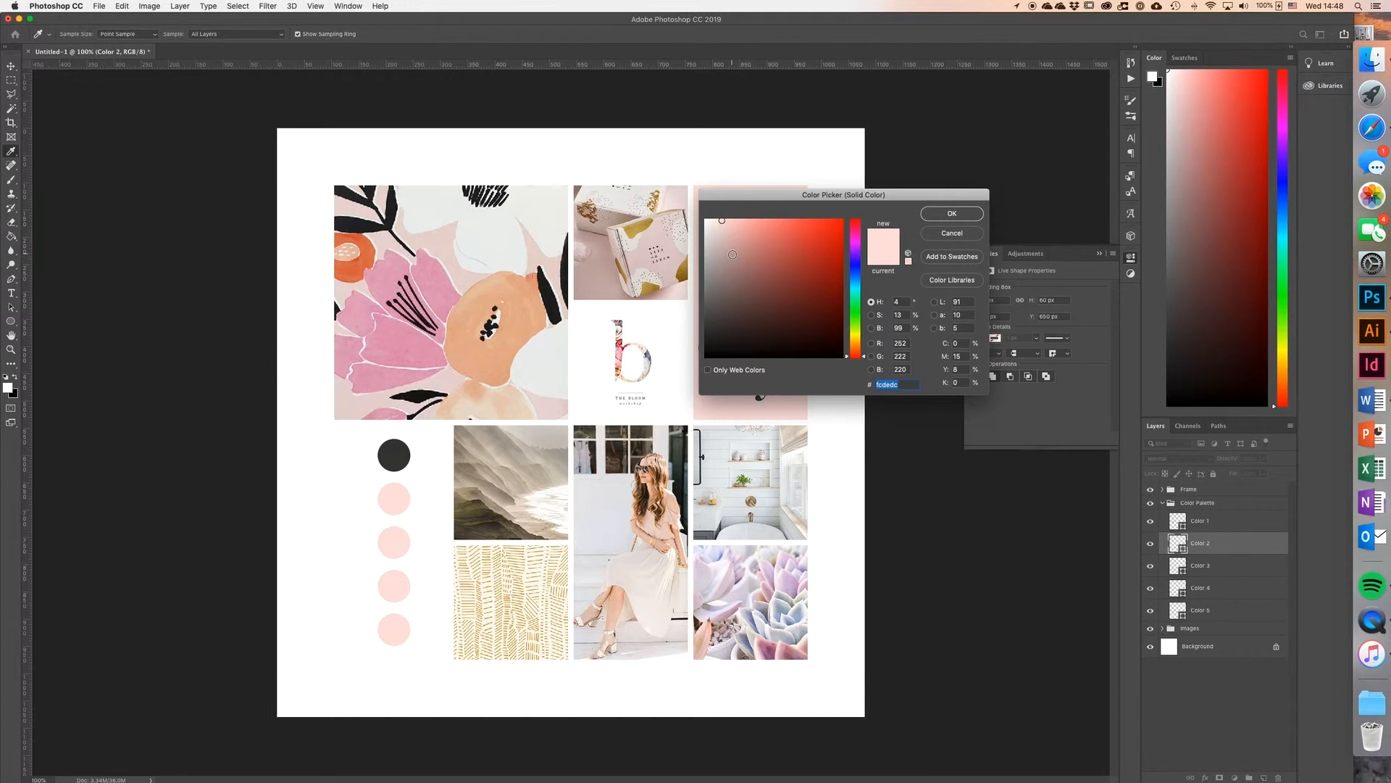
left_click(974, 214)
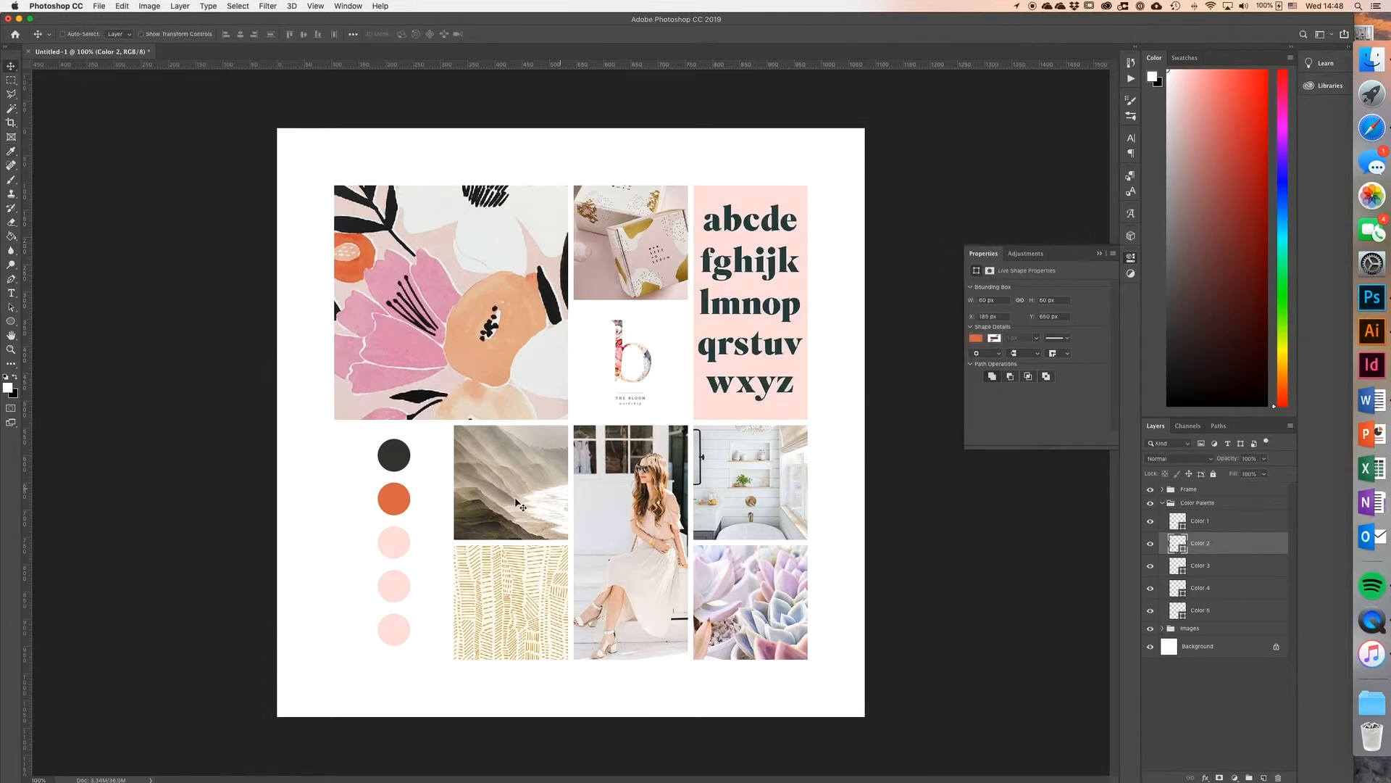
Step: Recolour the Color 4 circle light grey, sampled from the mood board images
double_click(1178, 587)
left_click(672, 527)
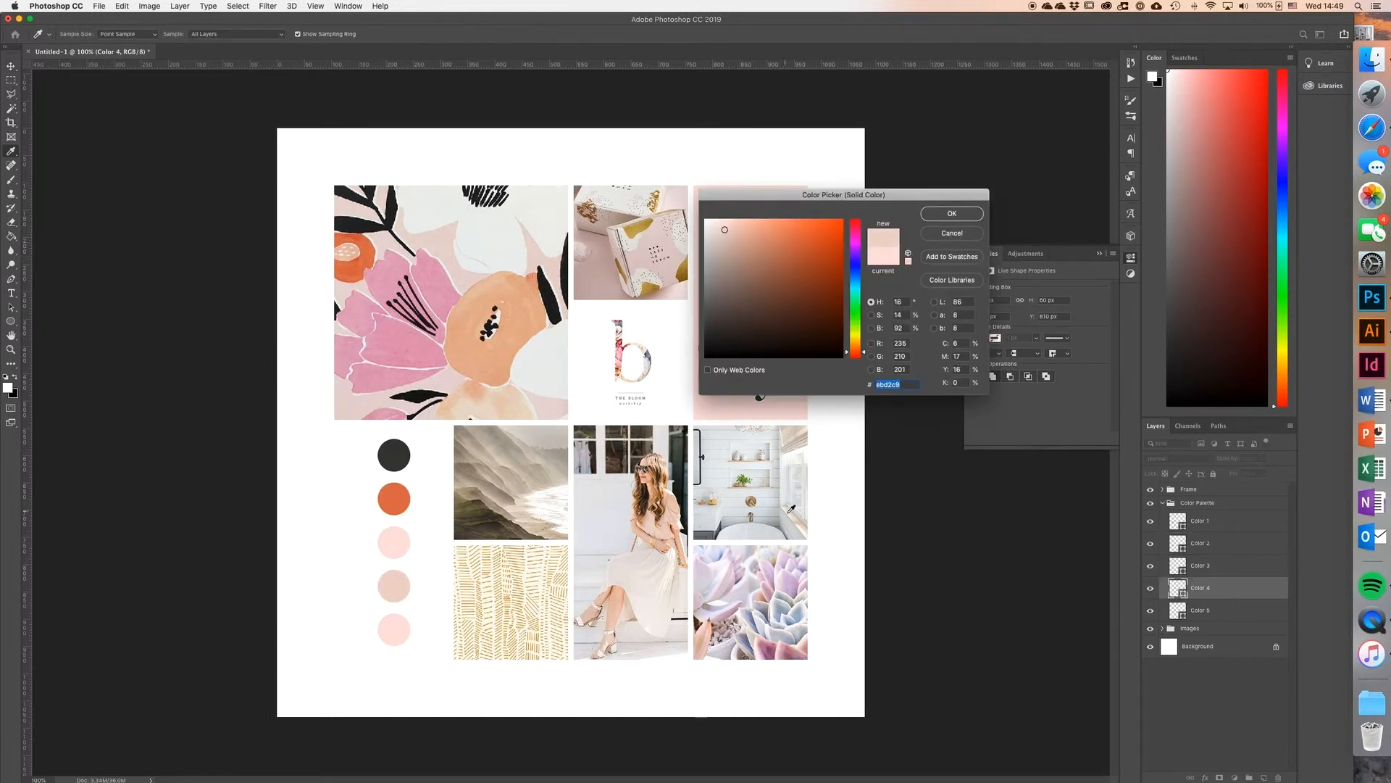
left_click(952, 213)
Step: Recolour the Color 5 circle near-white #fefffd, sampled from the images, and collapse the Color Palette group
double_click(1178, 609)
left_click(700, 607)
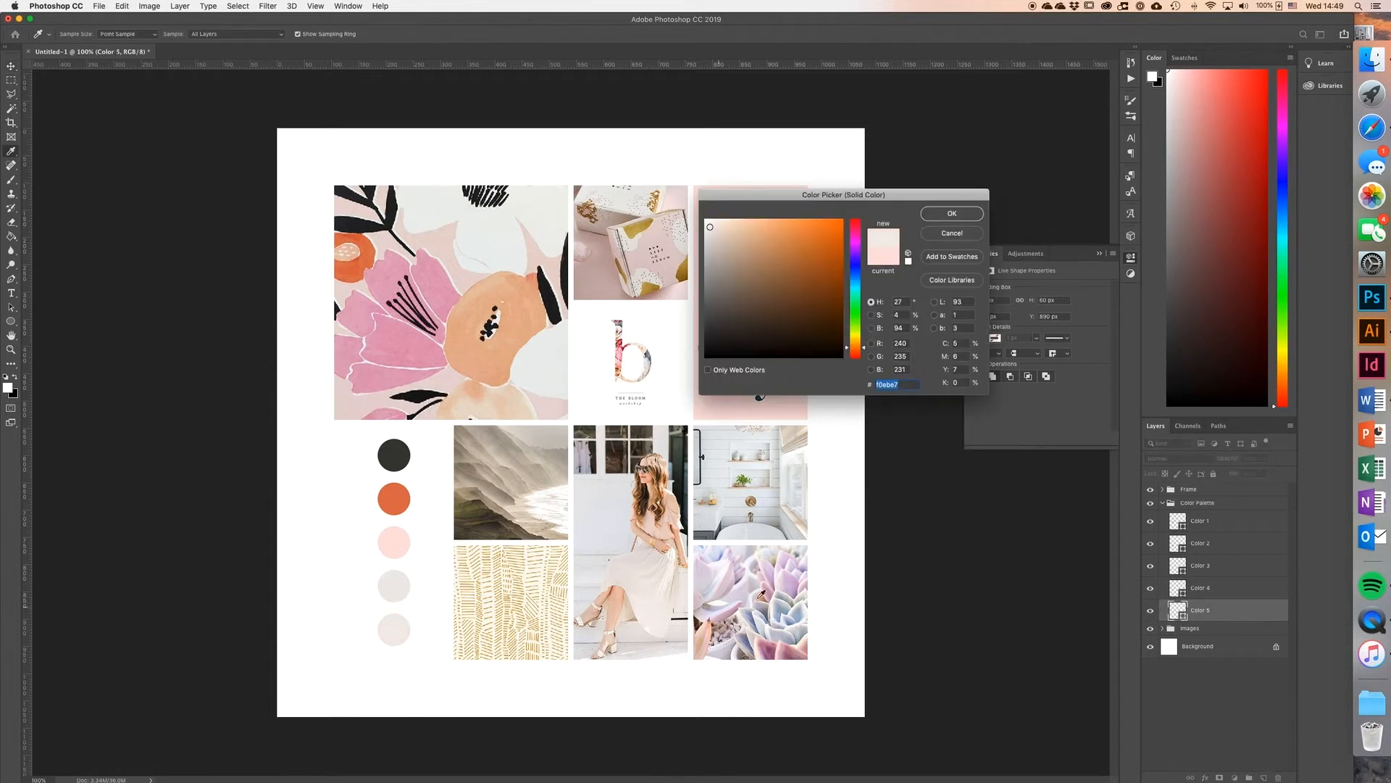
left_click(540, 497)
left_click(540, 508)
left_click(535, 511)
left_click(531, 395)
left_click(757, 533)
left_click(674, 552)
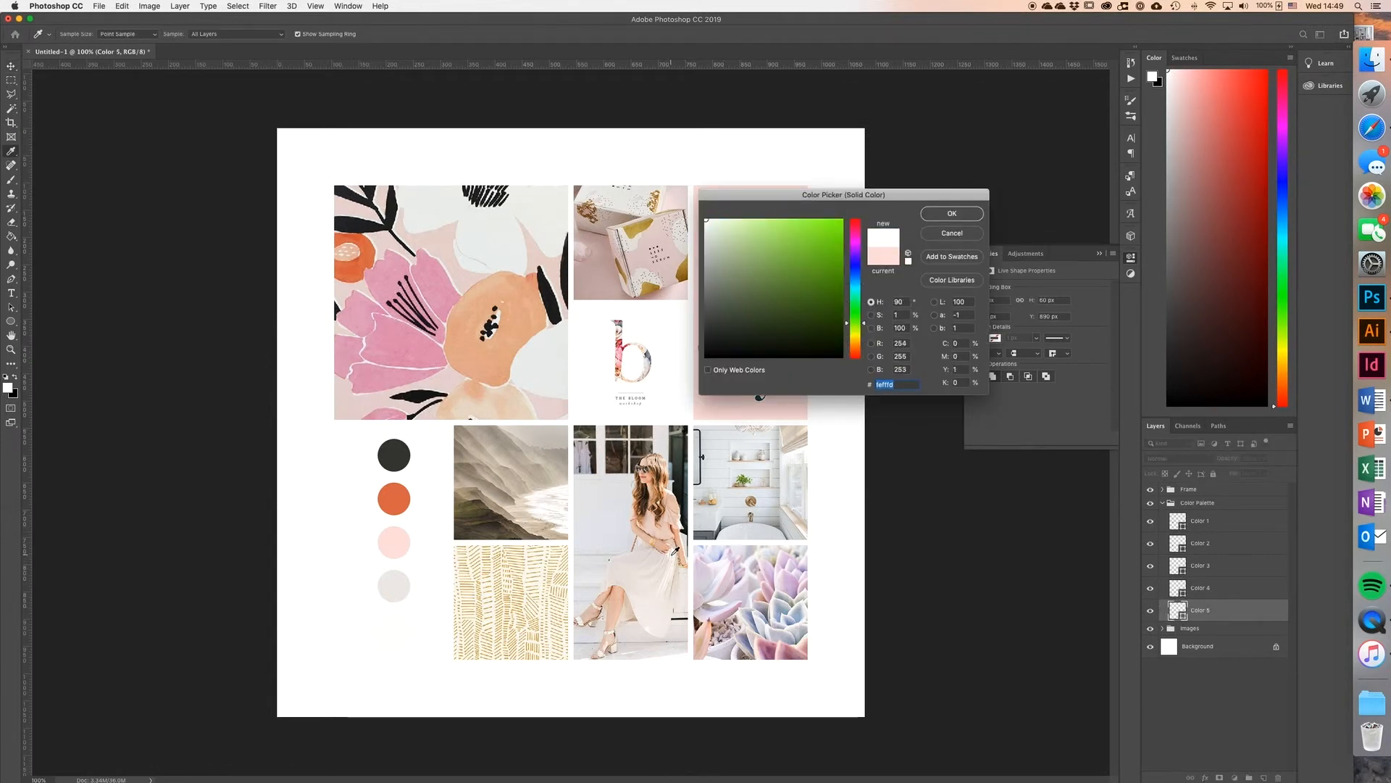
key("Return")
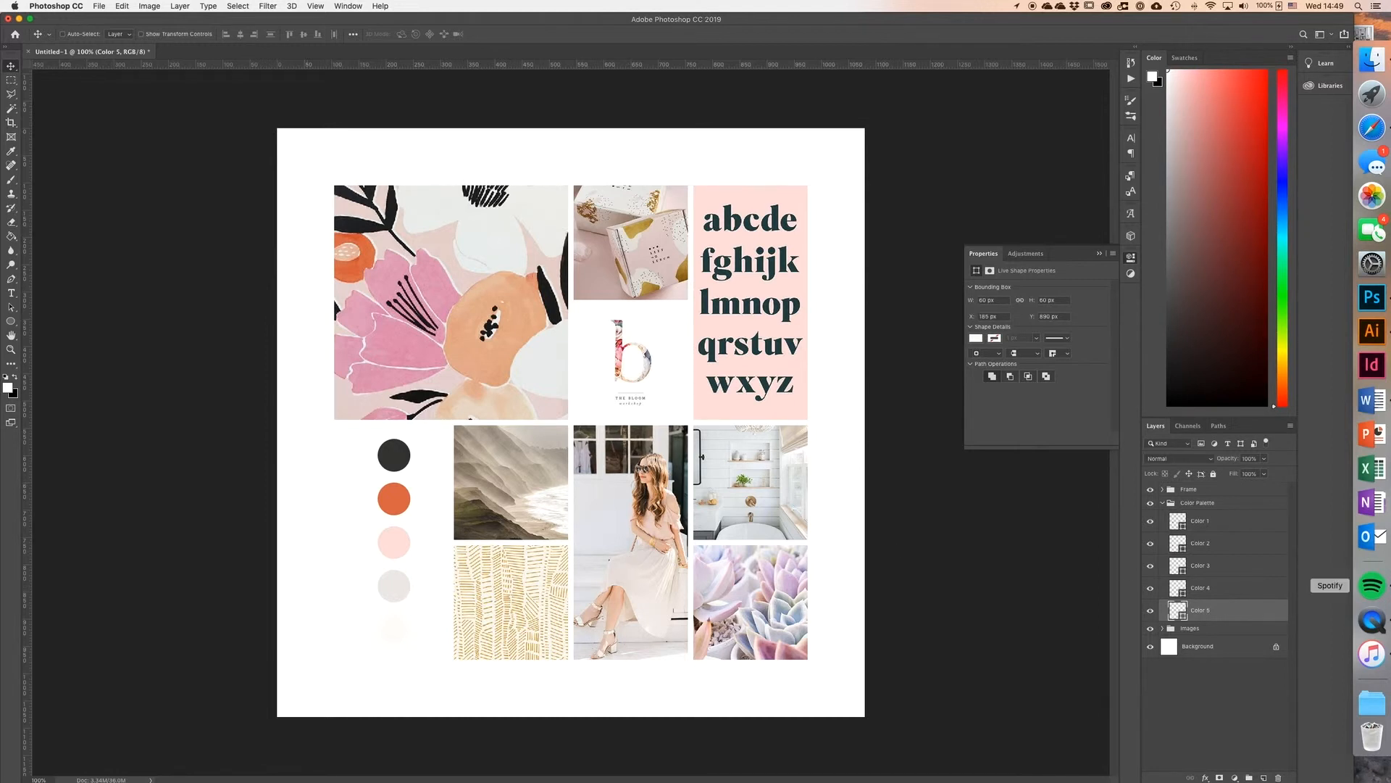
left_click(1163, 502)
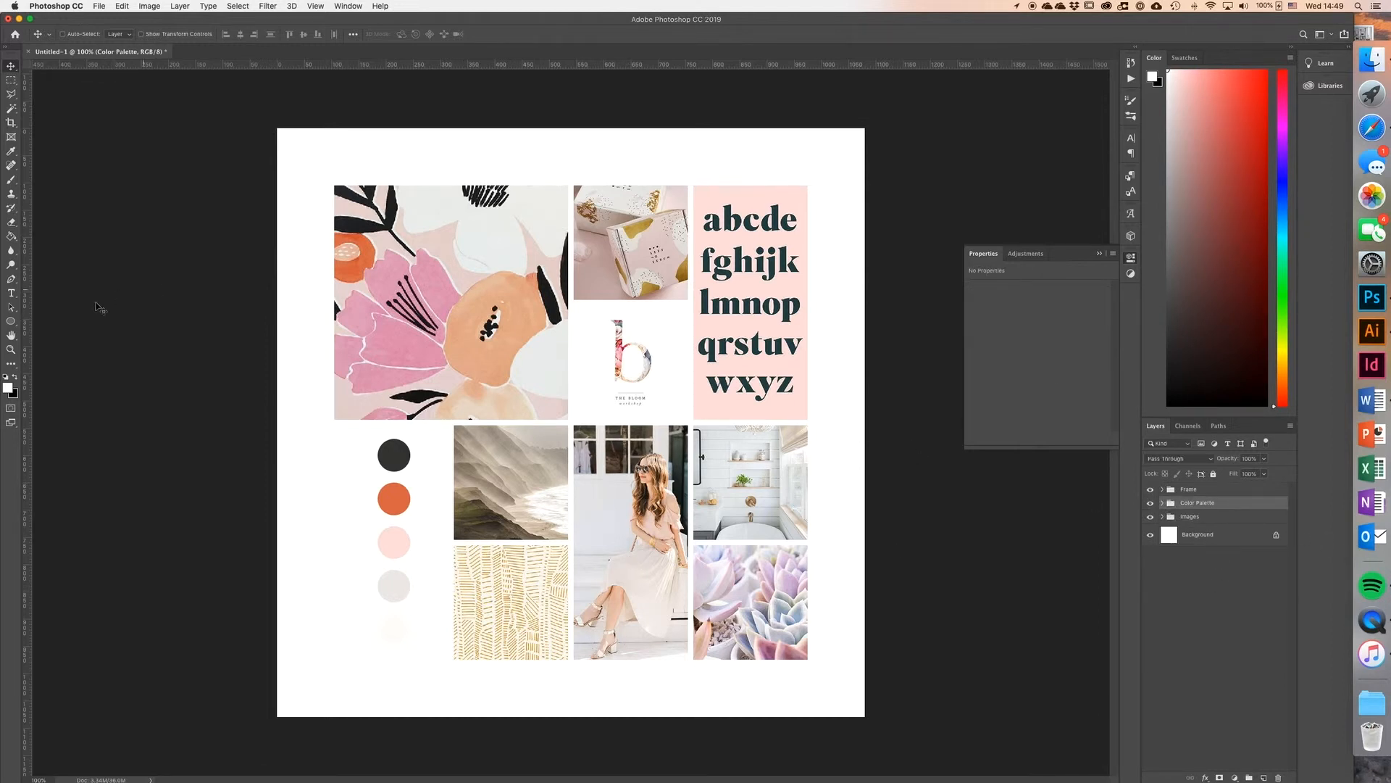
Step: Add a Lorem Ipsum text line above the floral image and set it in Montserrat Light at 24 pt
left_click(10, 294)
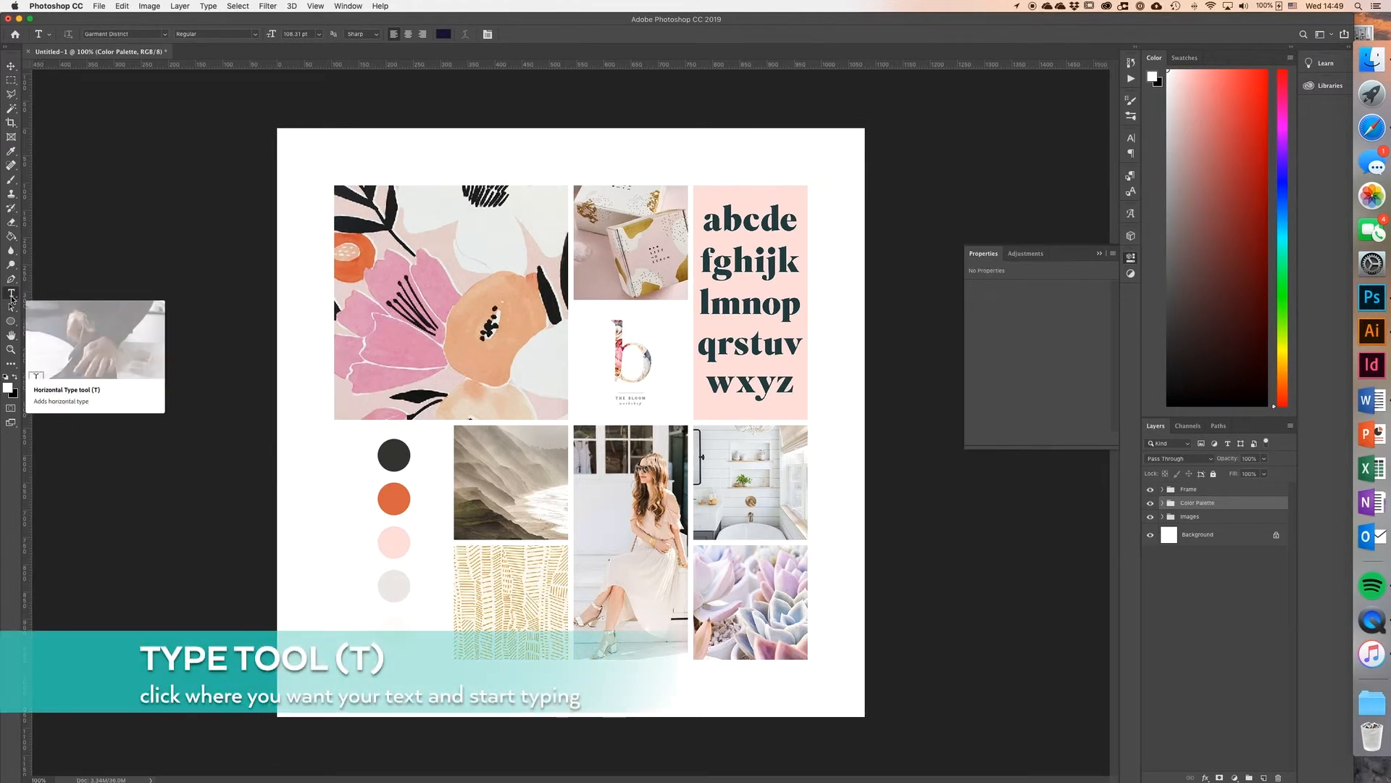
left_click(340, 172)
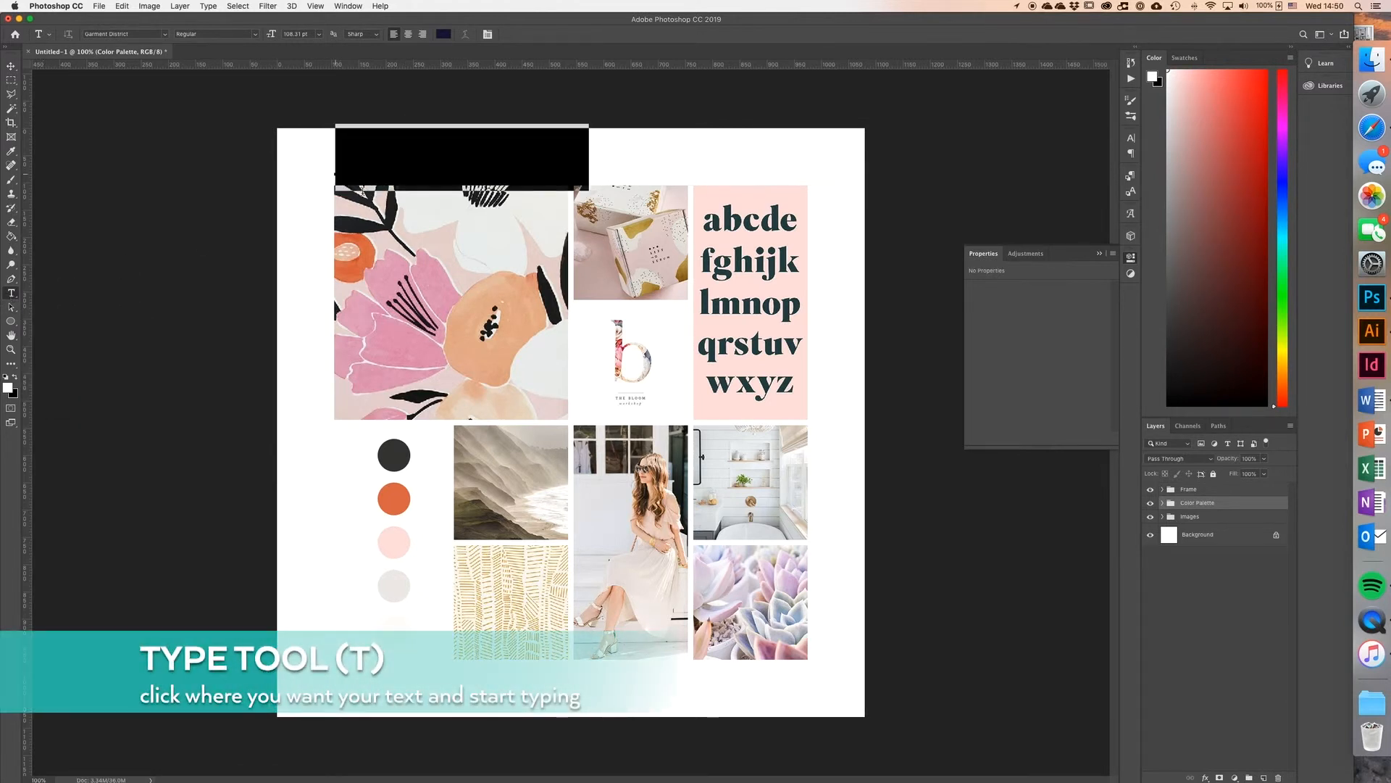
left_click(144, 38)
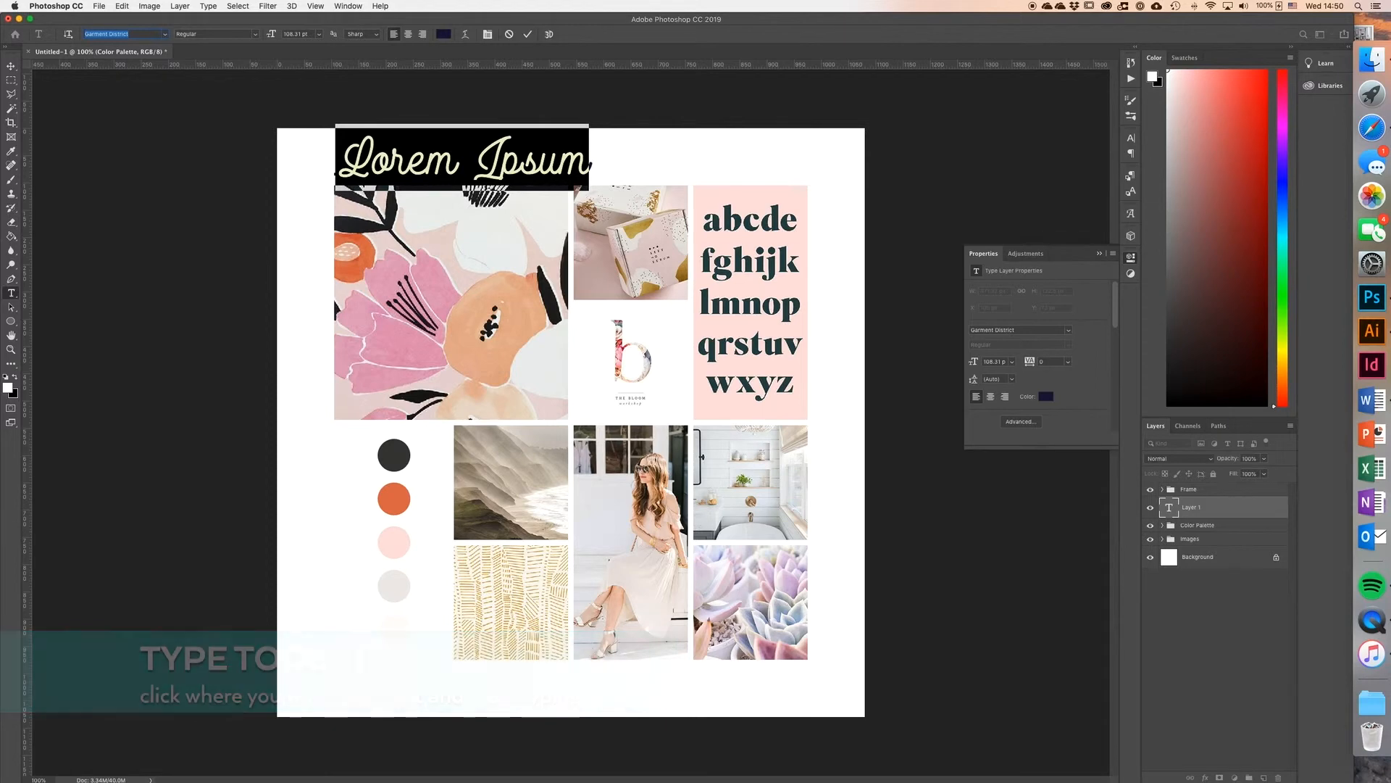
type("monts")
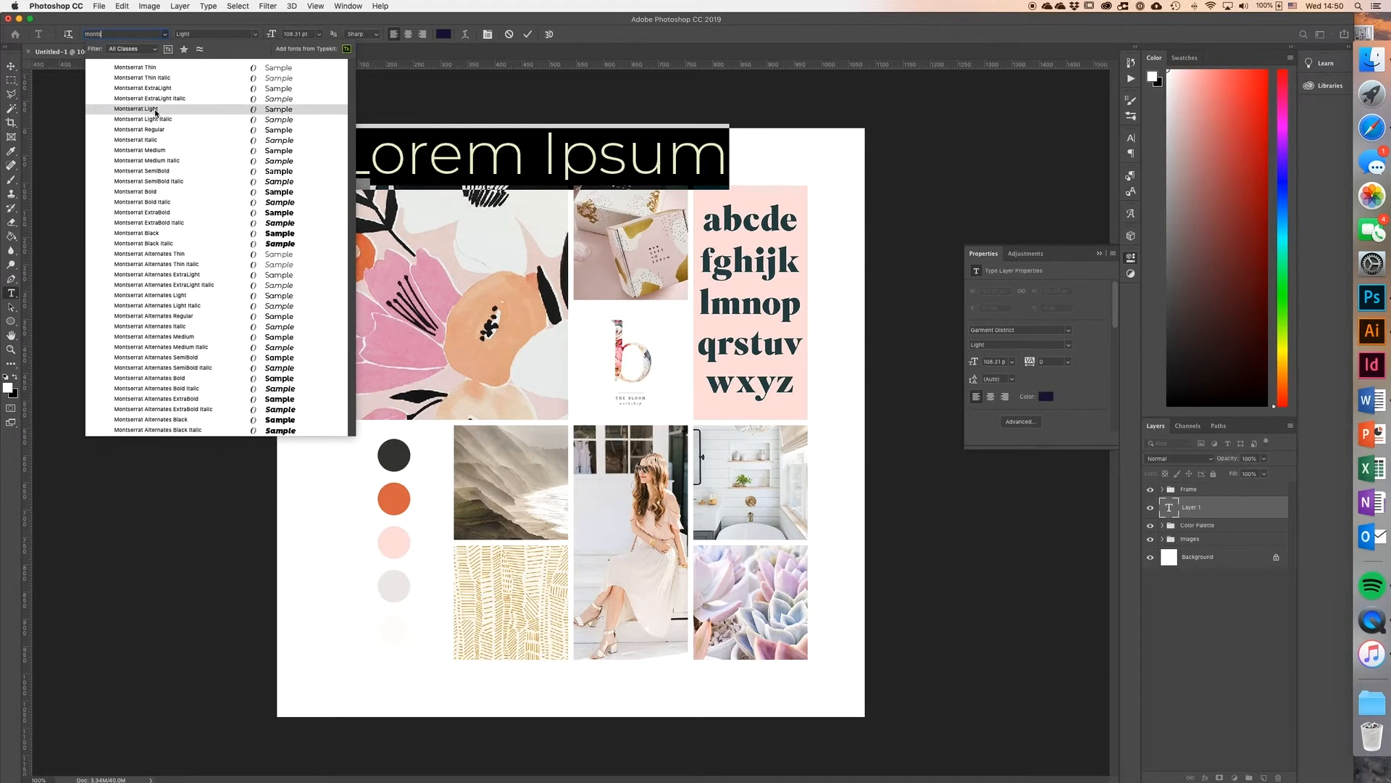
left_click(156, 113)
left_click(319, 35)
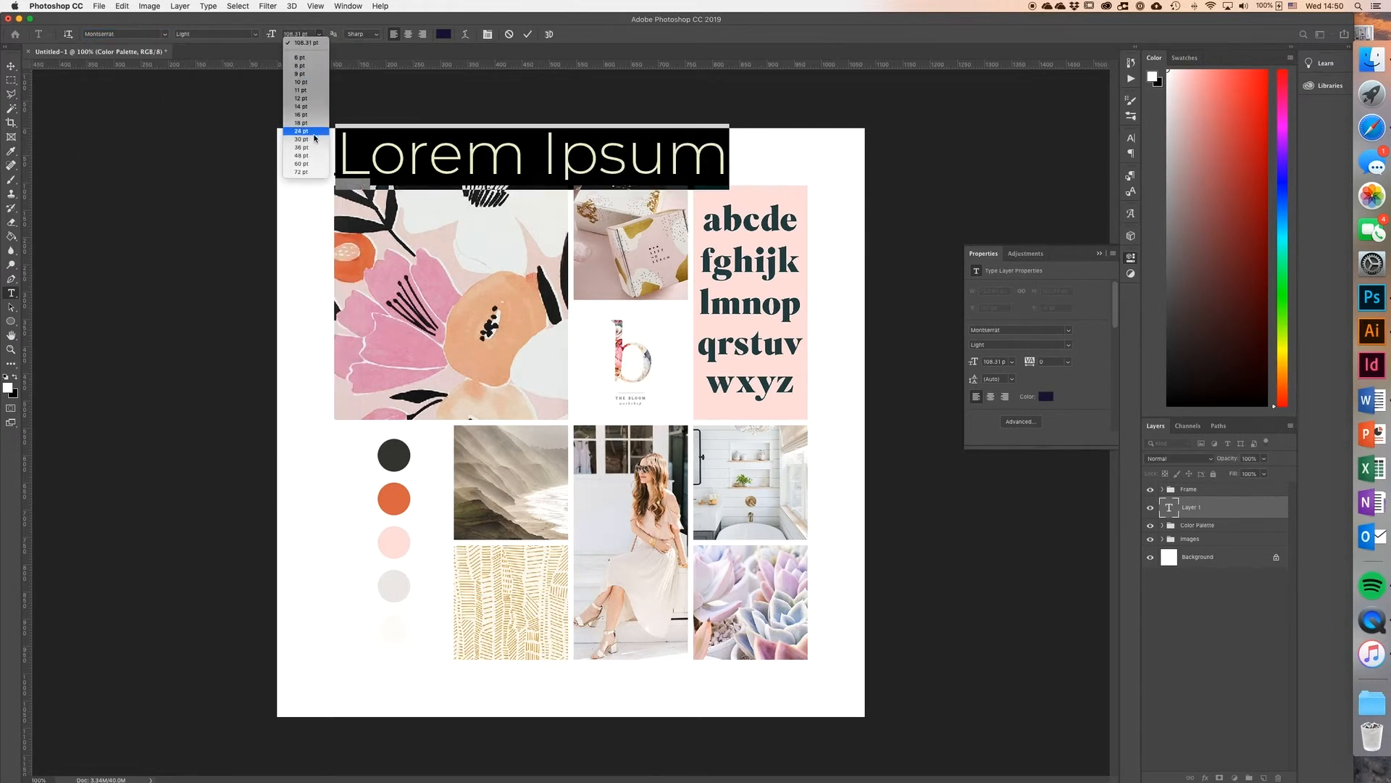
left_click(313, 132)
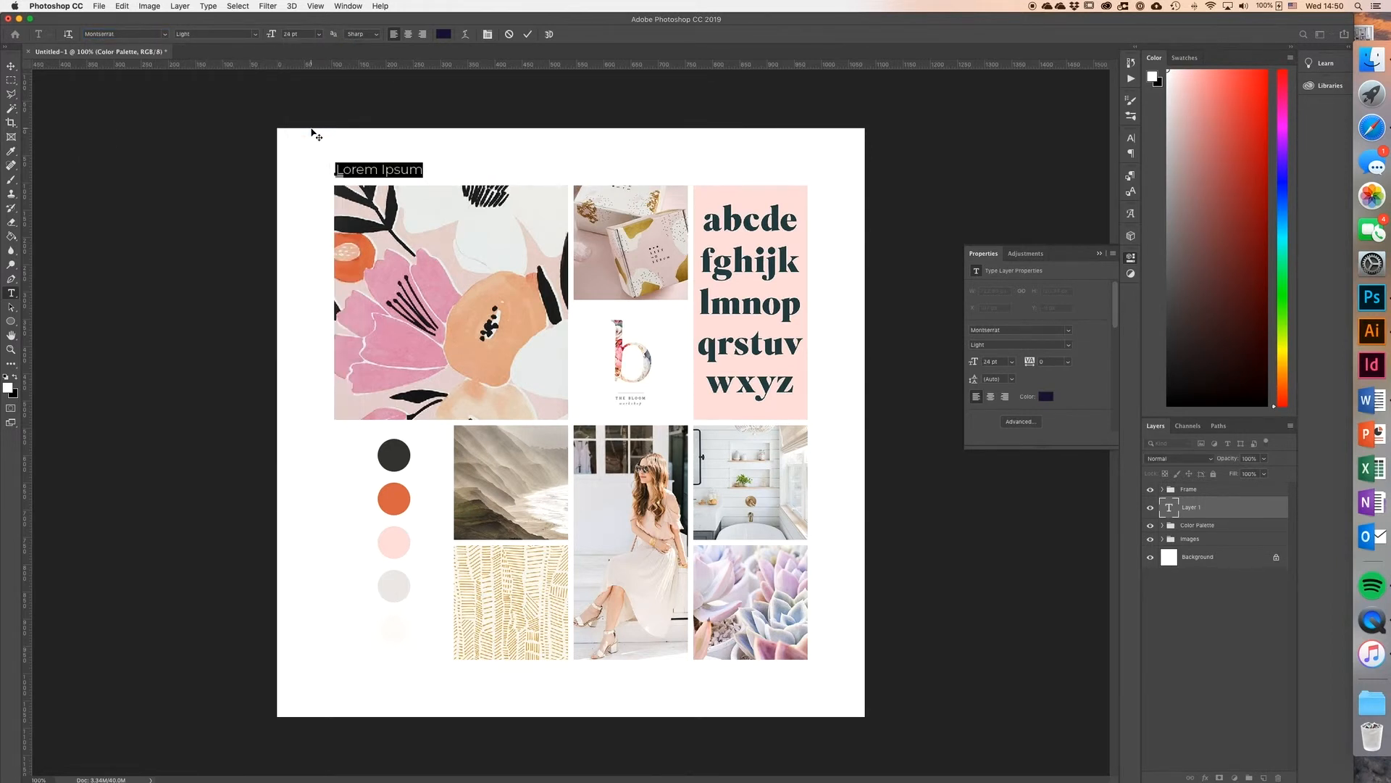
Step: Set the Lorem Ipsum heading to all caps with a letter tracking of 100
left_click(1130, 138)
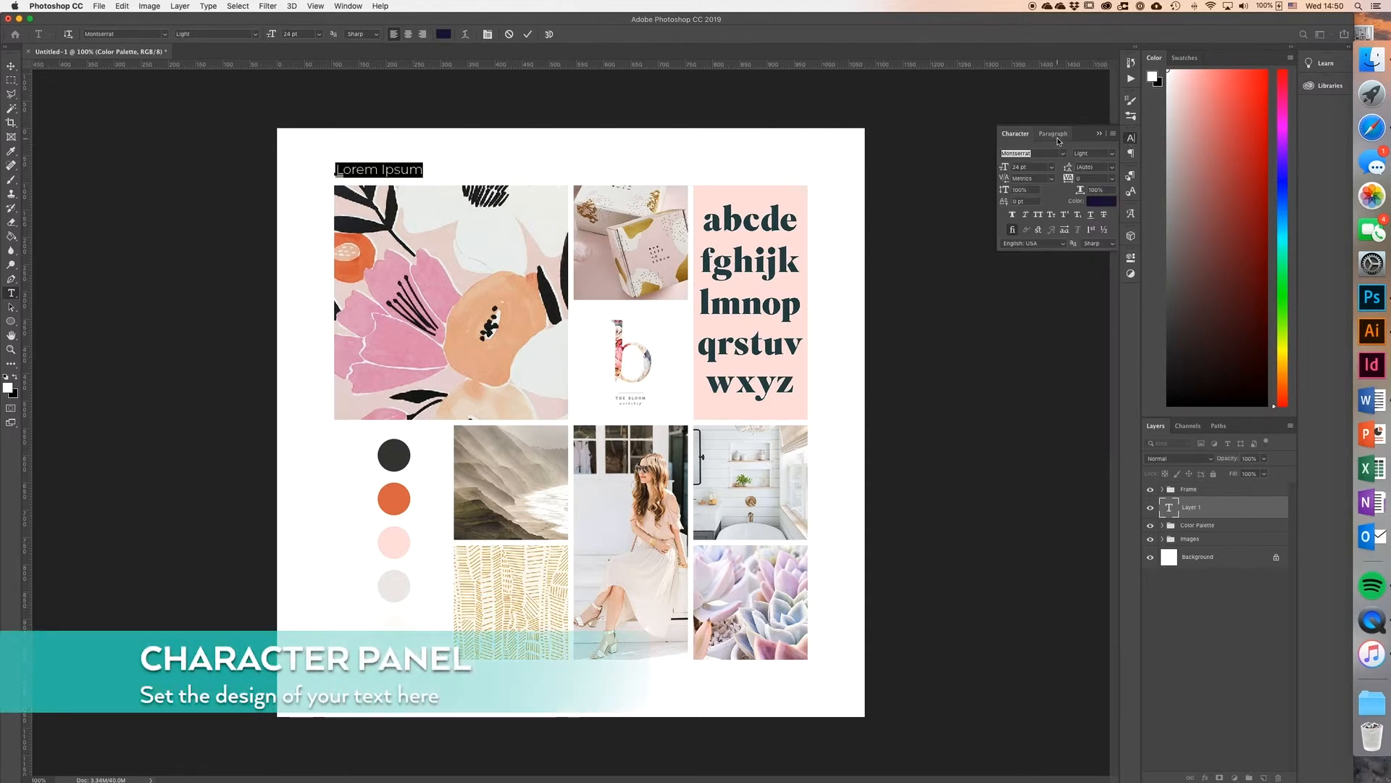
left_click(349, 7)
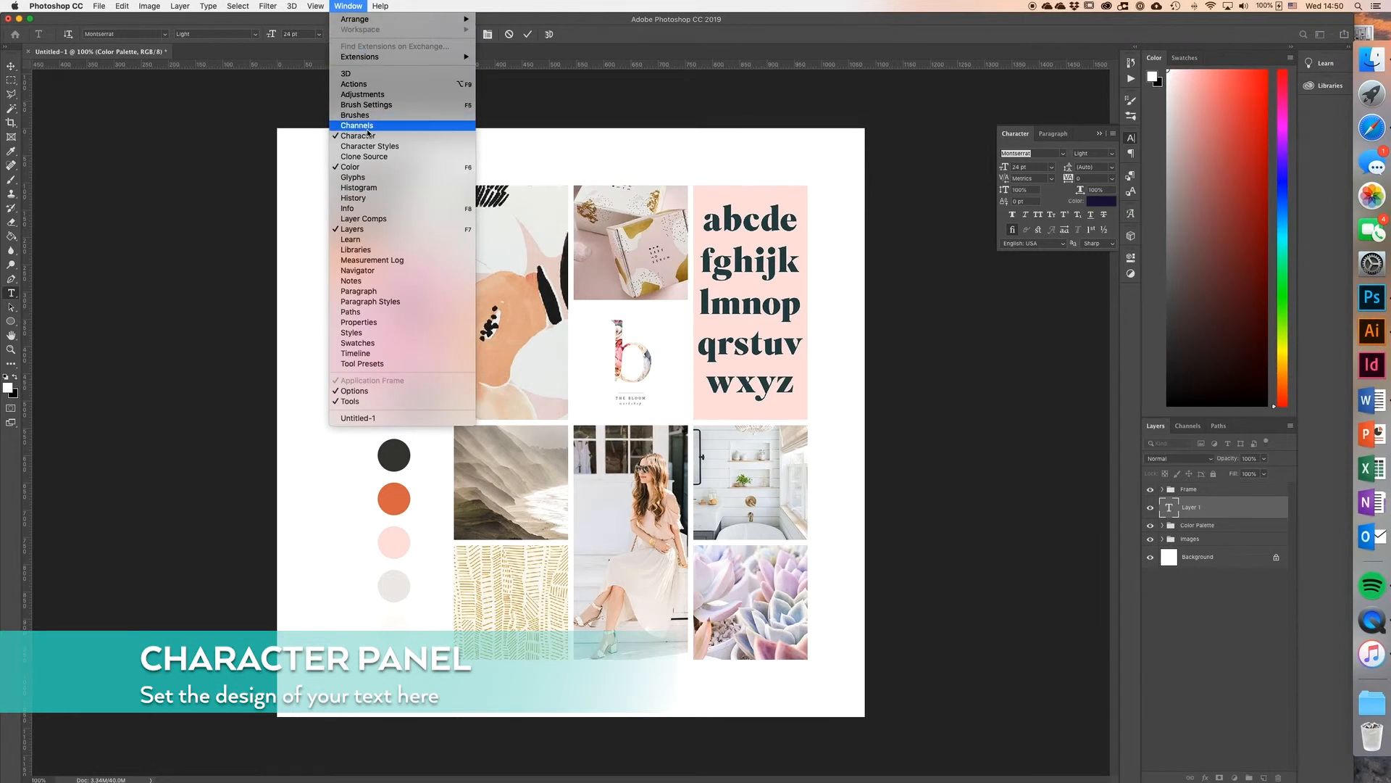
left_click(1066, 132)
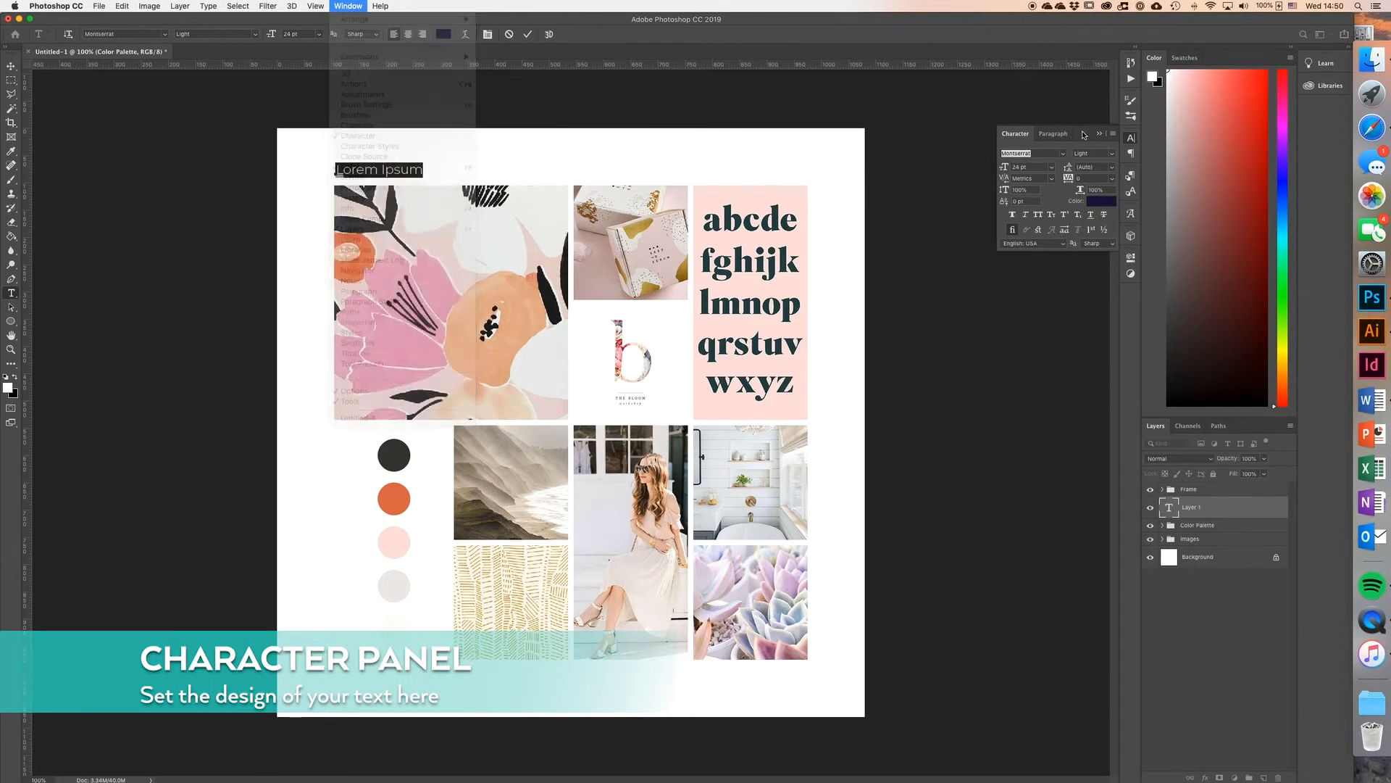
left_click(1037, 214)
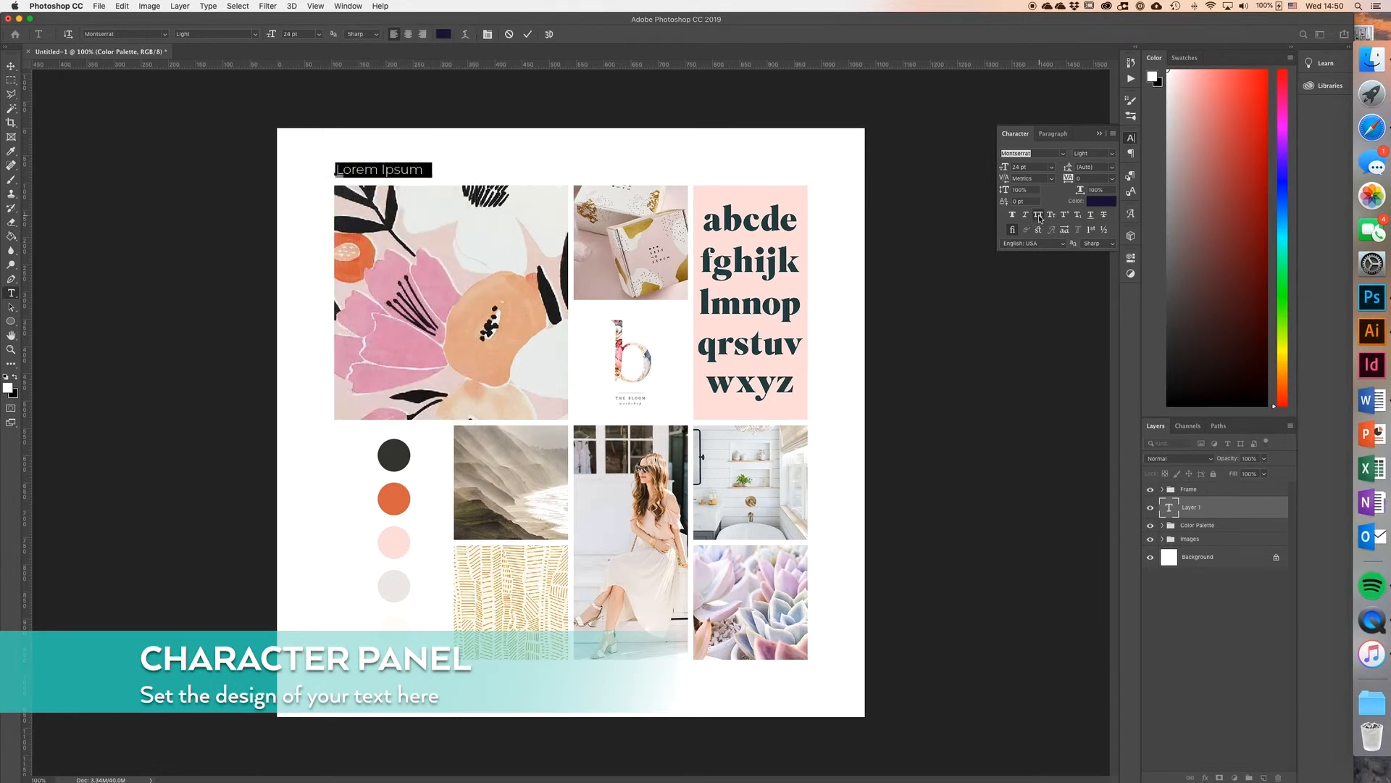
left_click(1113, 179)
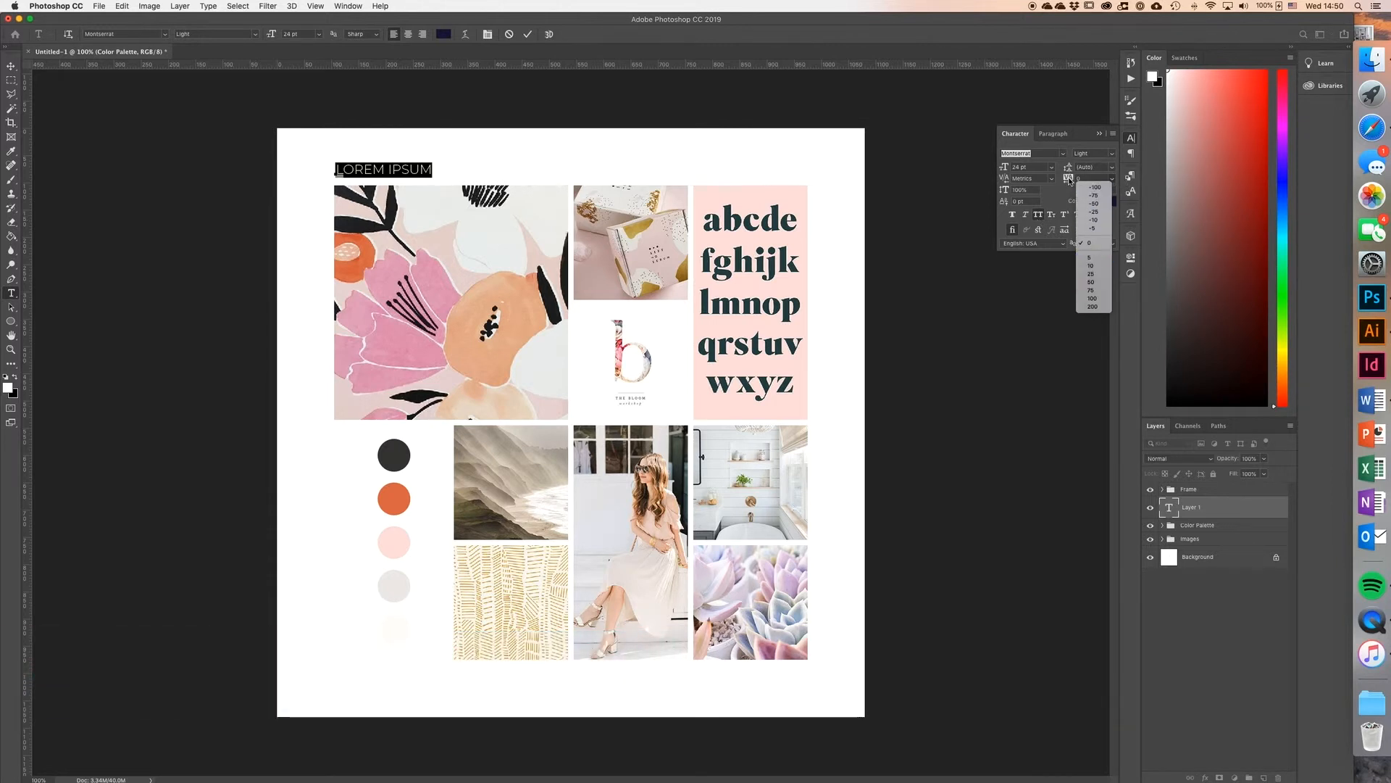
left_click(1092, 298)
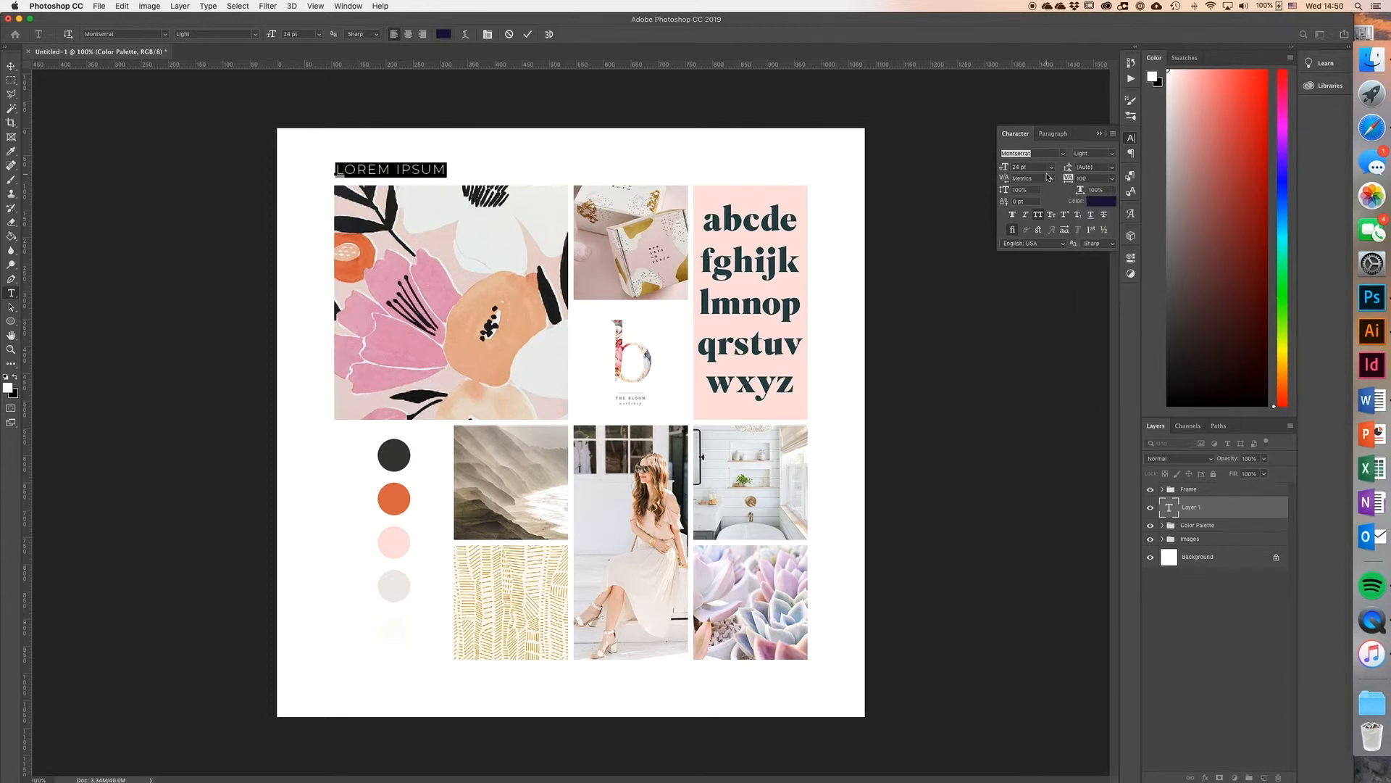
Step: Colour the heading #3a3937, sampled from the first palette circle, and move it down to sit just above the floral image's left edge
left_click(1093, 201)
left_click(413, 450)
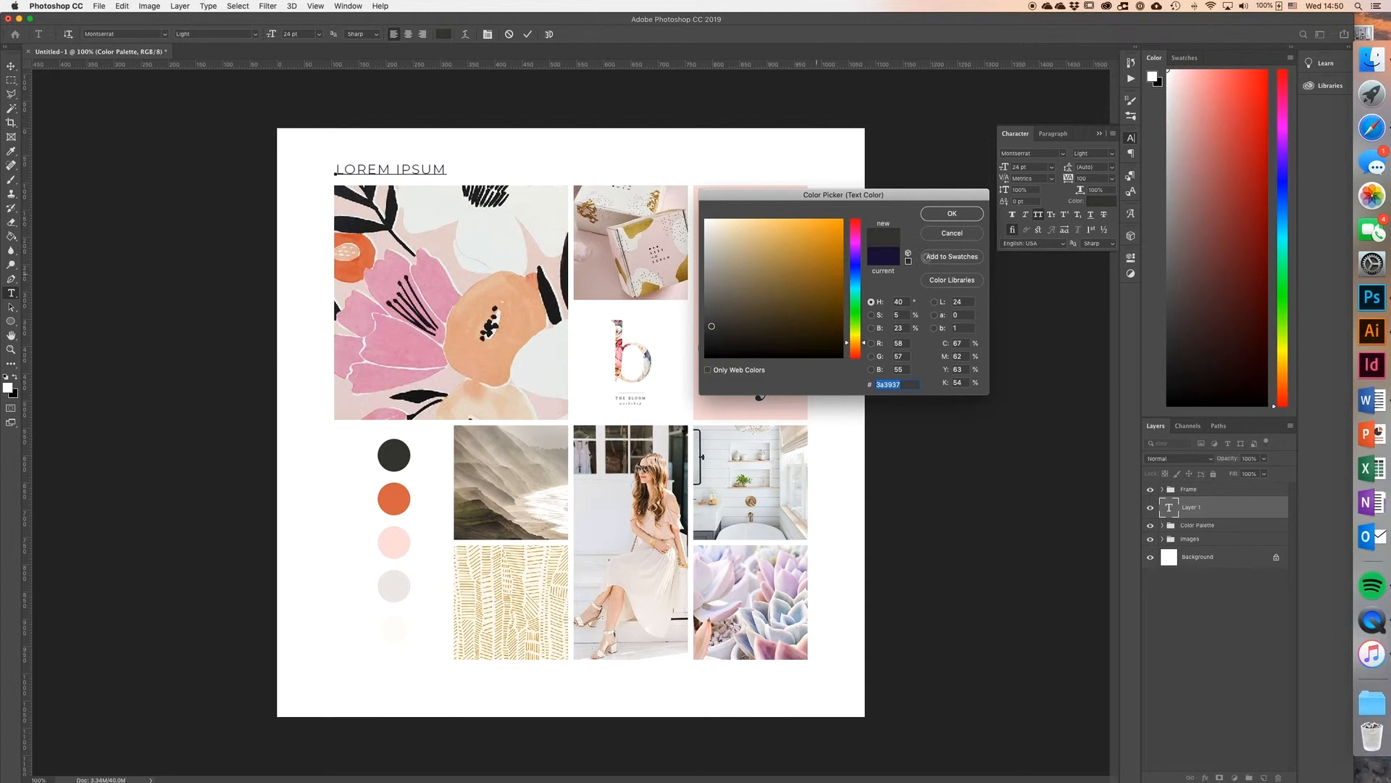
key("Return")
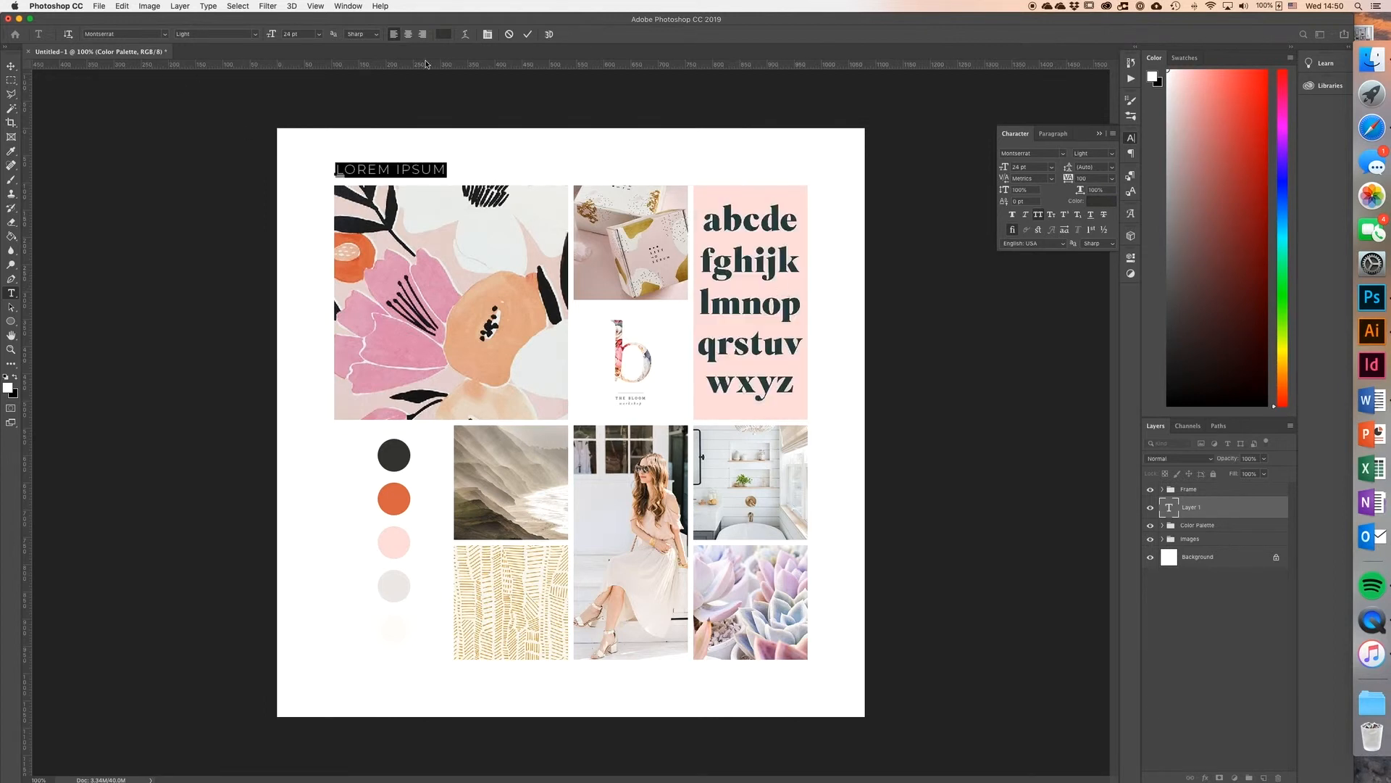
left_click(528, 34)
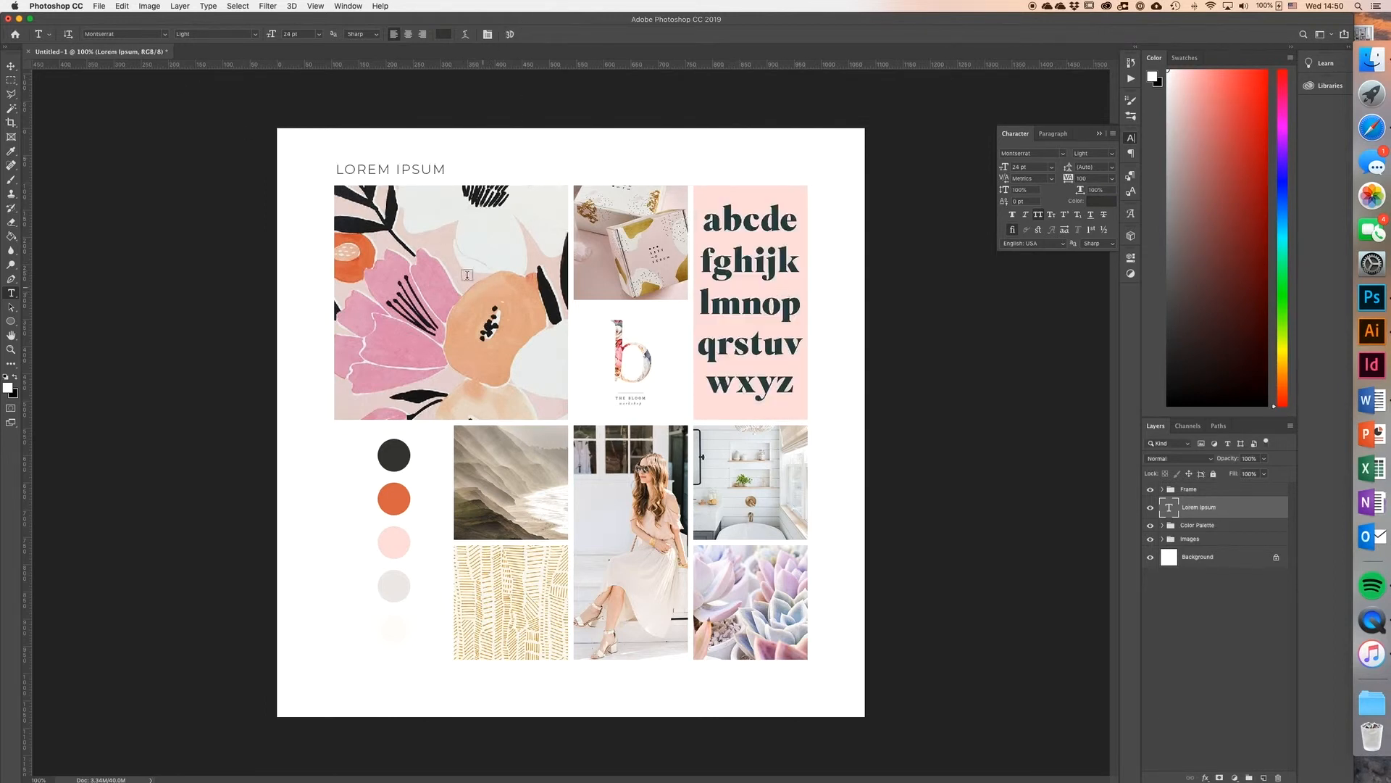
key("v")
left_click_drag(416, 174, 416, 177)
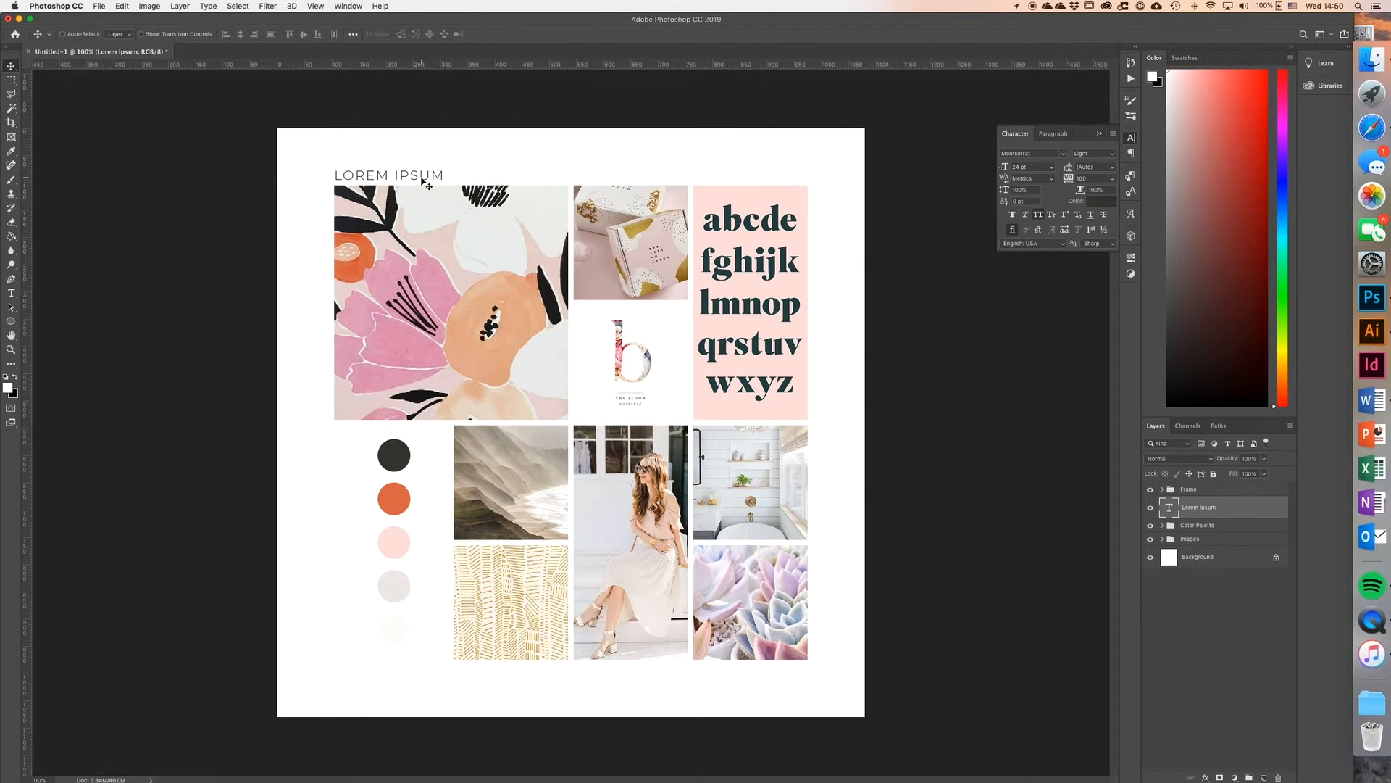
Step: Start a second text line below the images, with centred alignment and all caps turned off
key("t")
left_click(548, 697)
type("LOREM IPSUM")
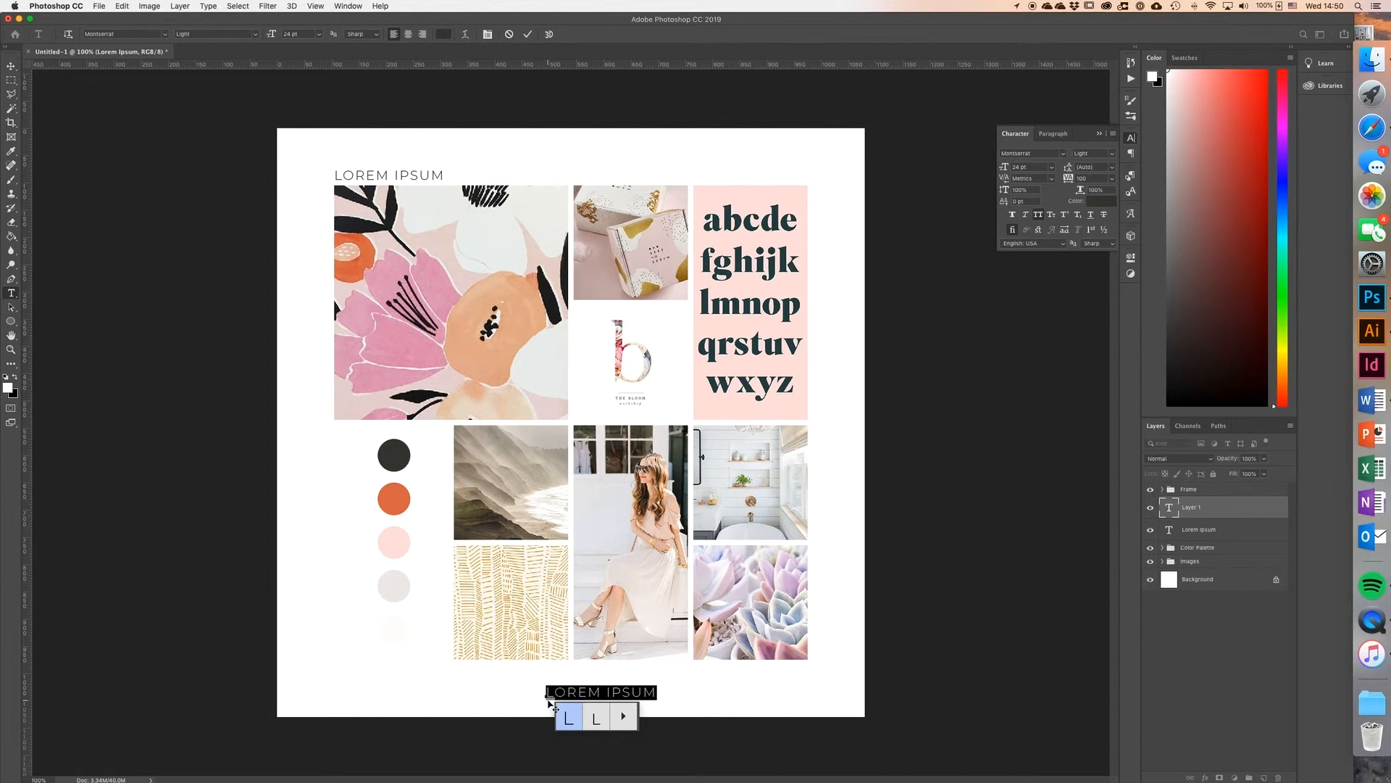
key("ctrl+shift+c")
left_click(1037, 215)
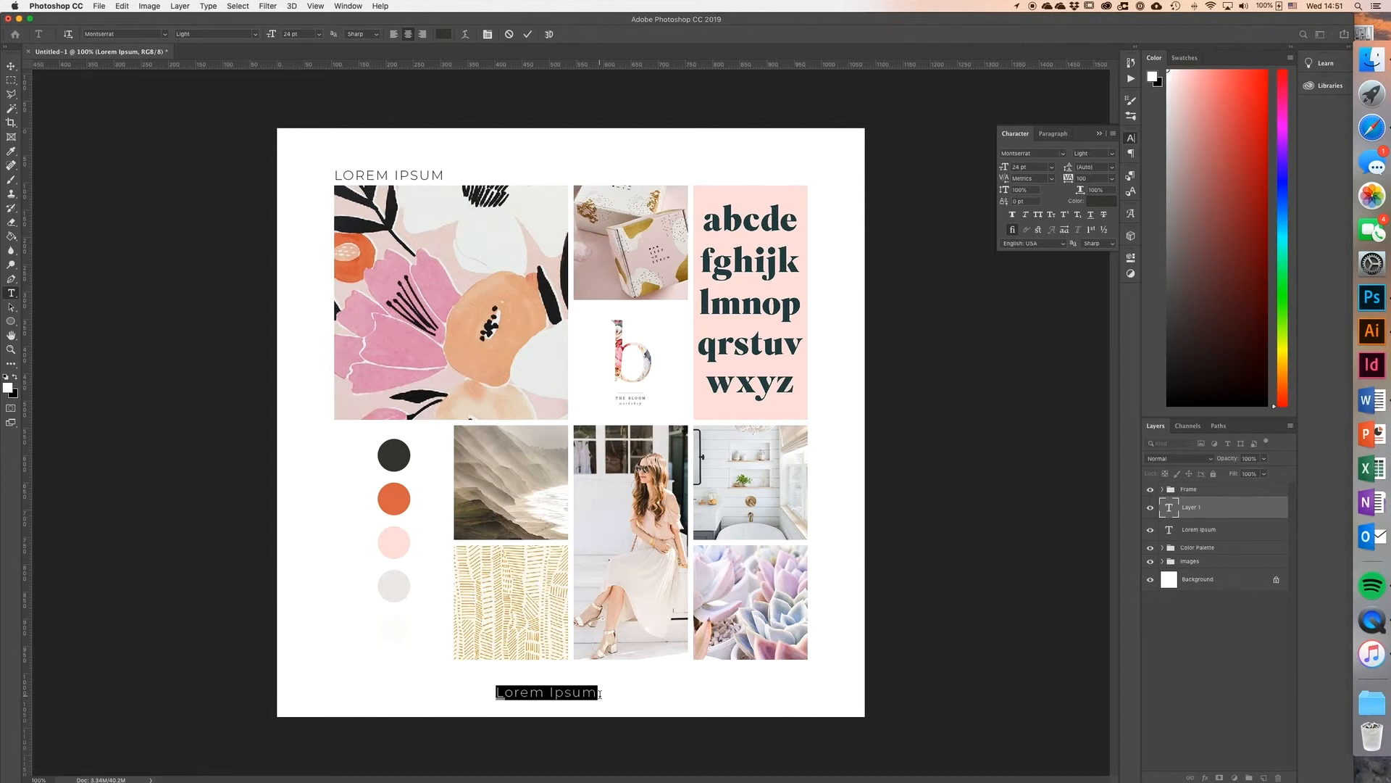
Step: Enter "feminine | soft | sophisticated | spring | nature" as the bottom text and move it slightly up and right beneath the images
type("fem")
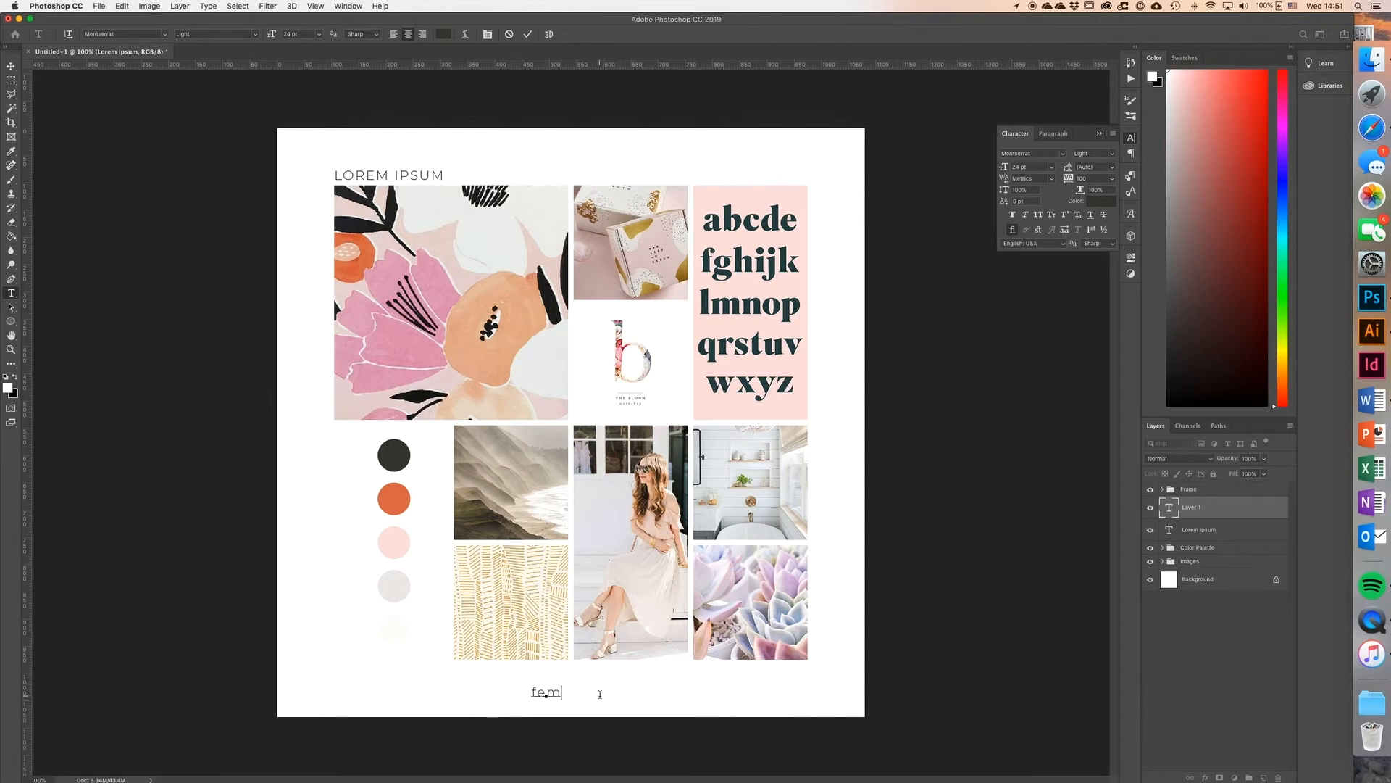
type("inine | soft | sophisticated |")
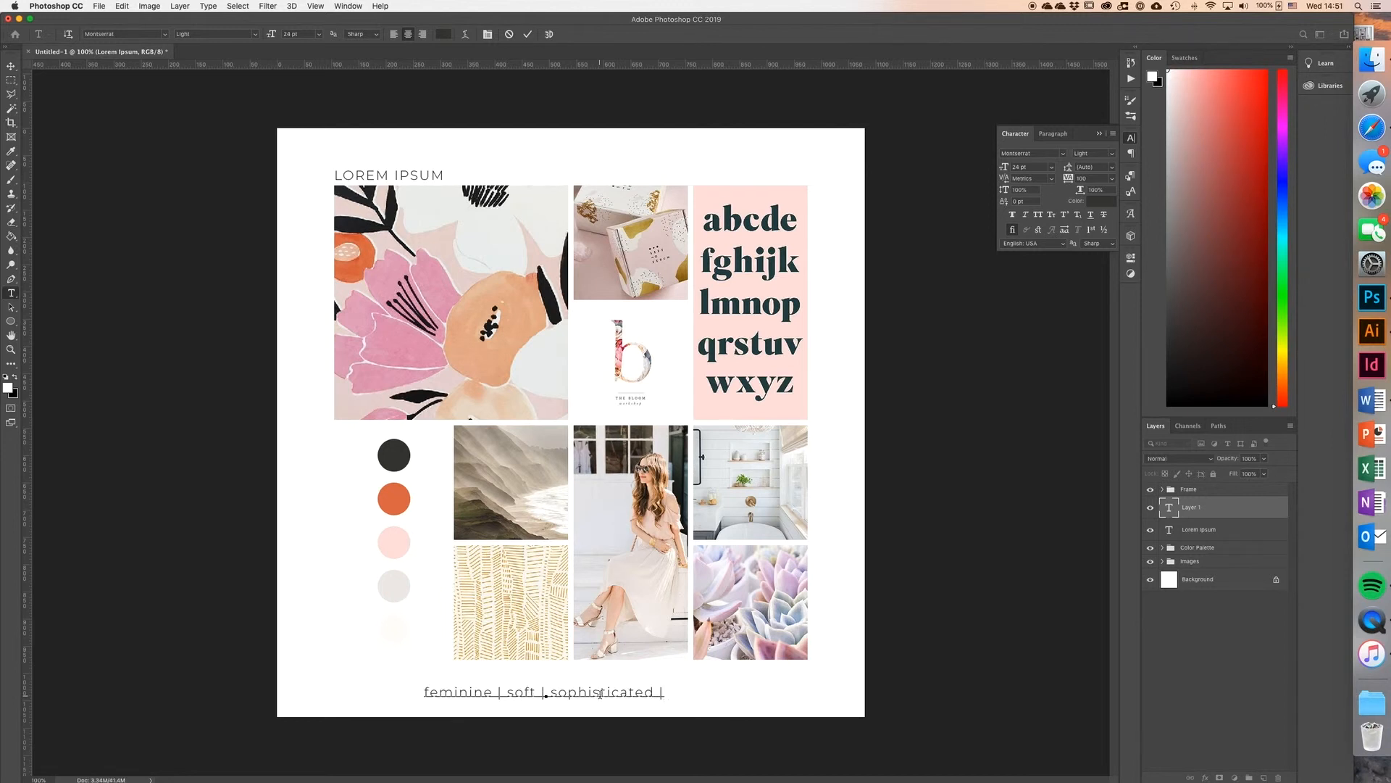
type(" spring |")
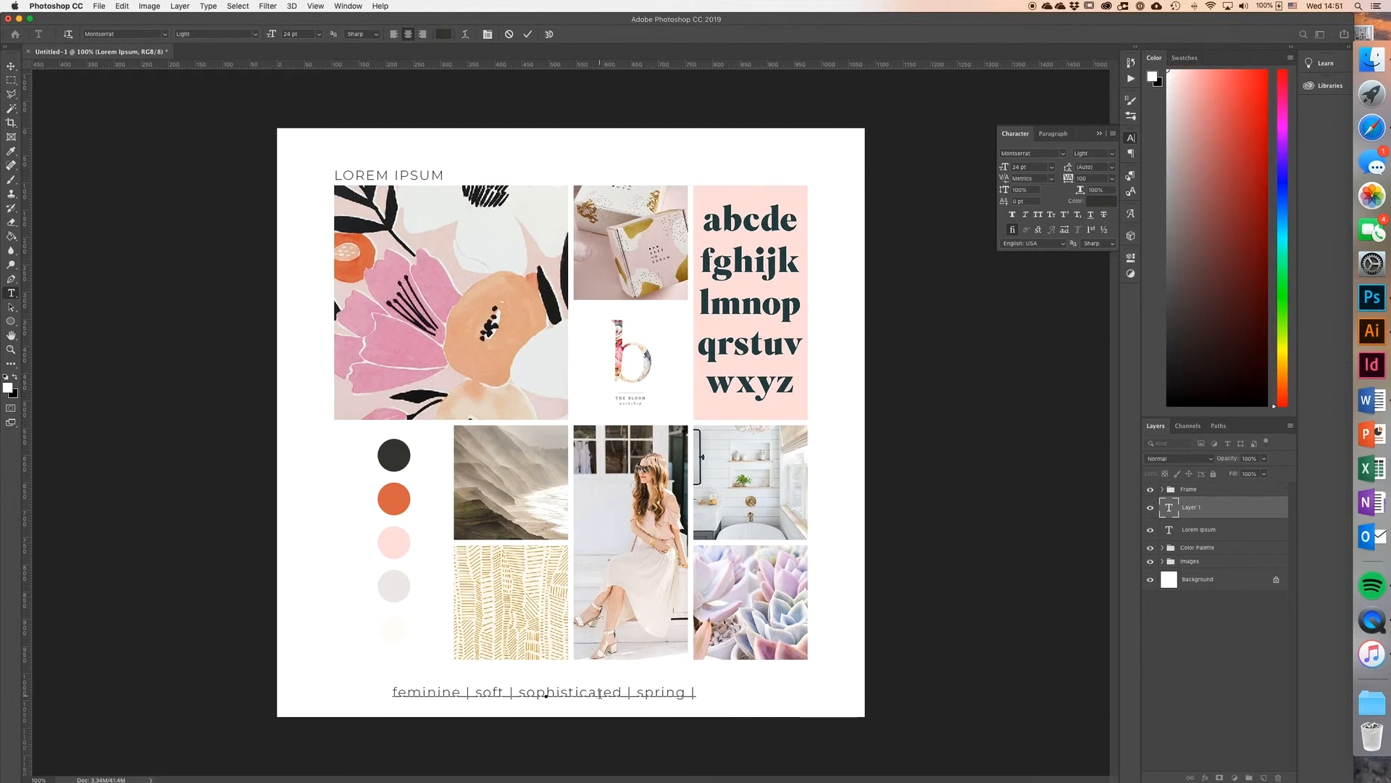
type(" nature")
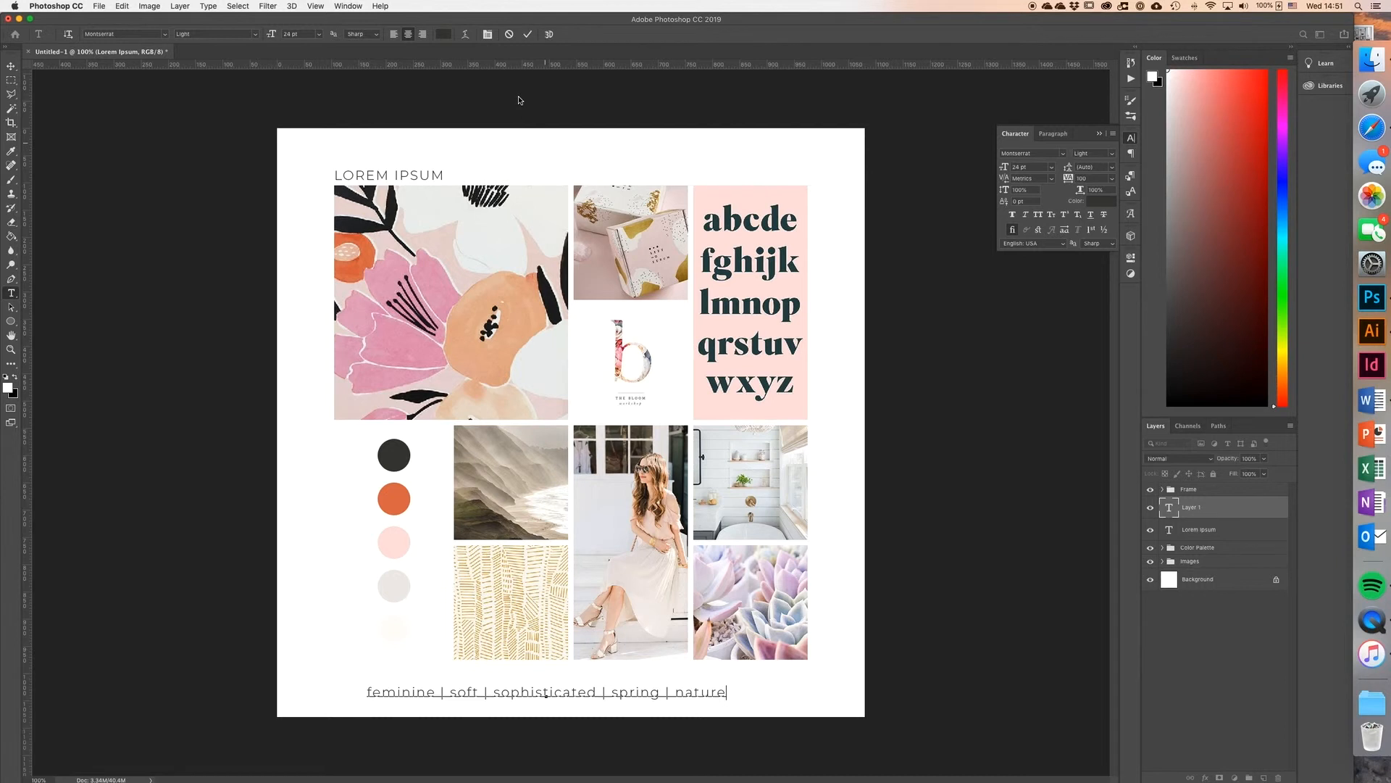
left_click(528, 34)
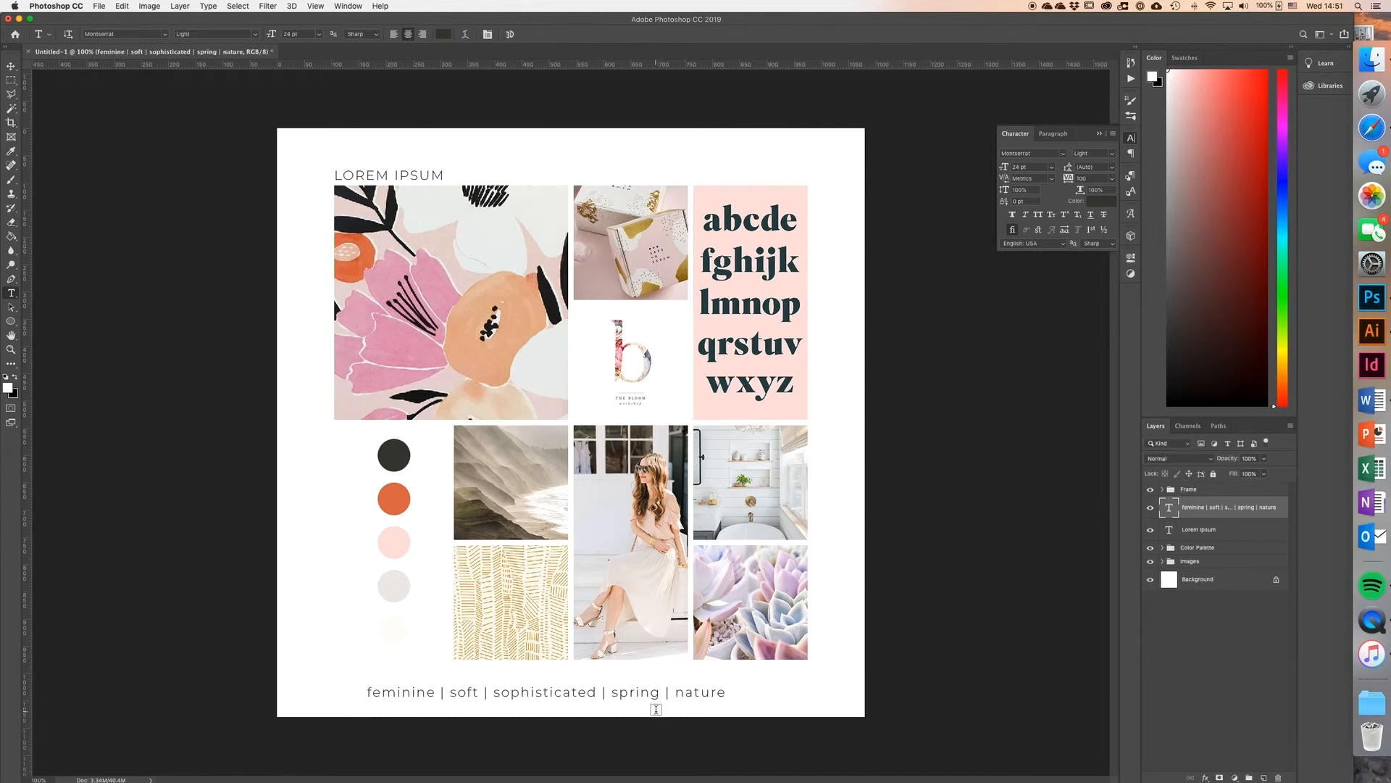
left_click(11, 66)
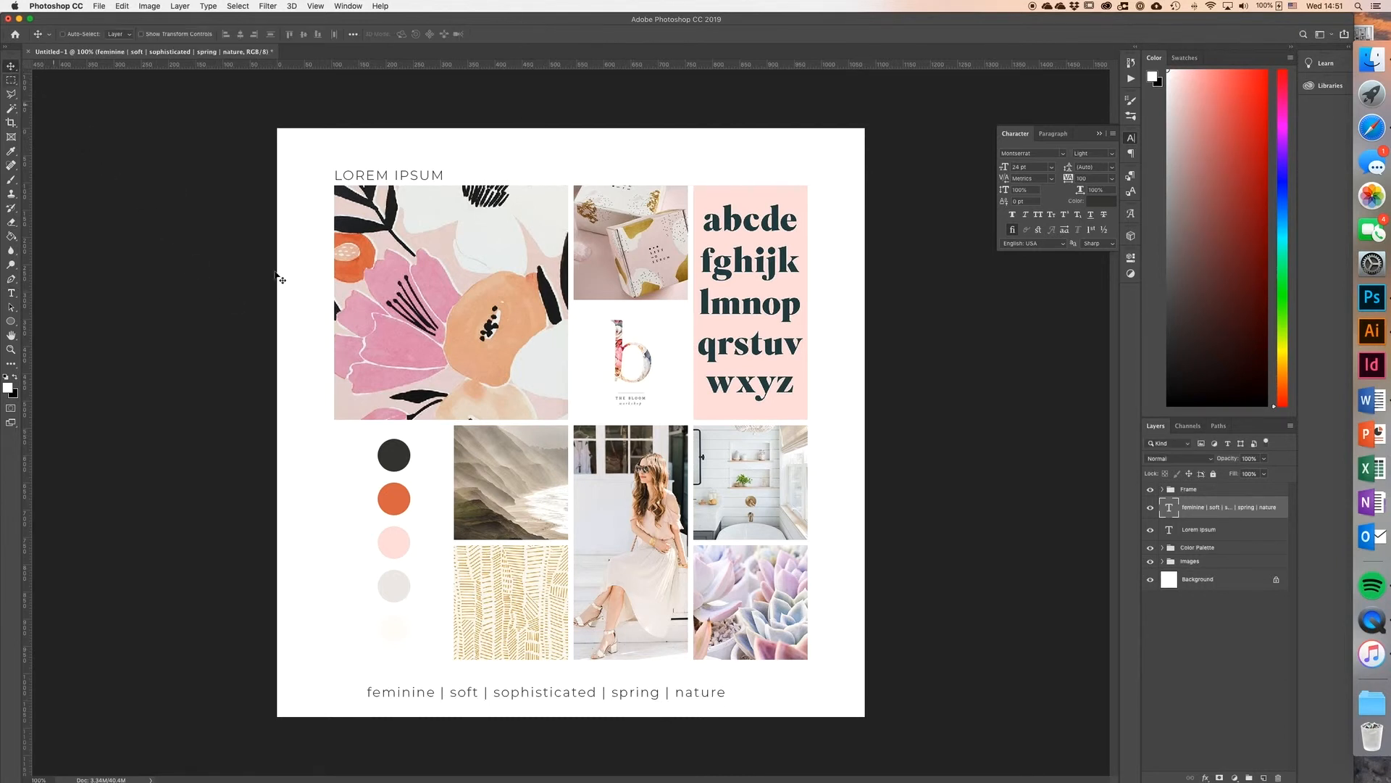
left_click_drag(649, 695, 656, 688)
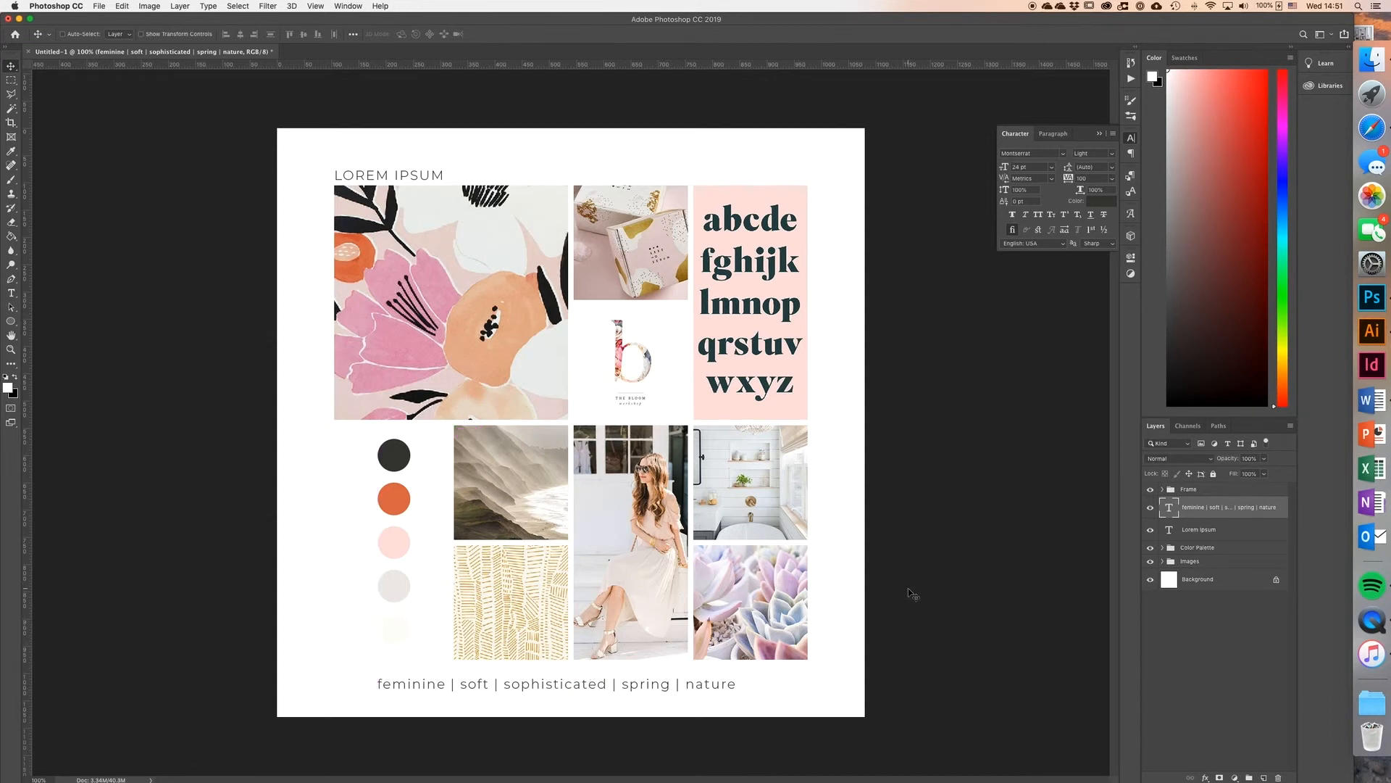
Step: Save the mood board document
left_click(99, 5)
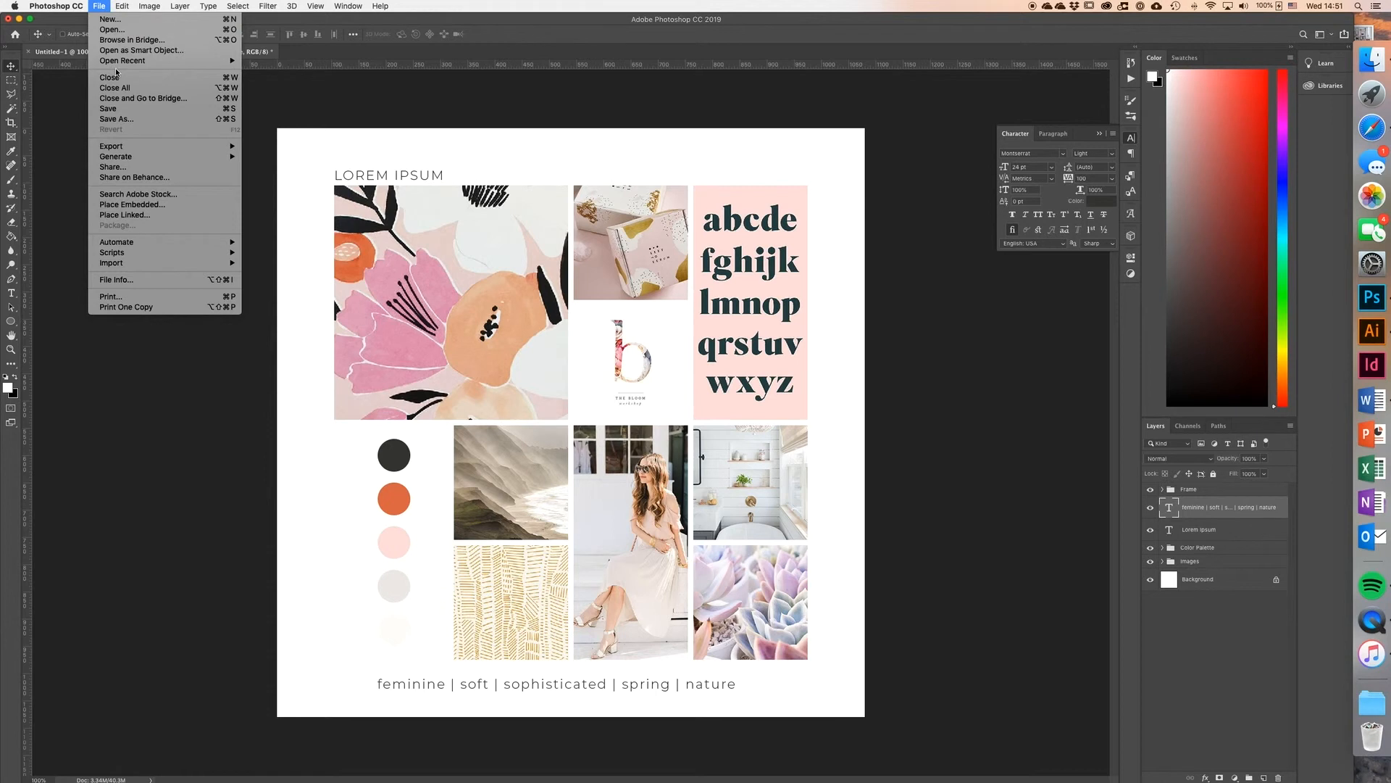
left_click(113, 109)
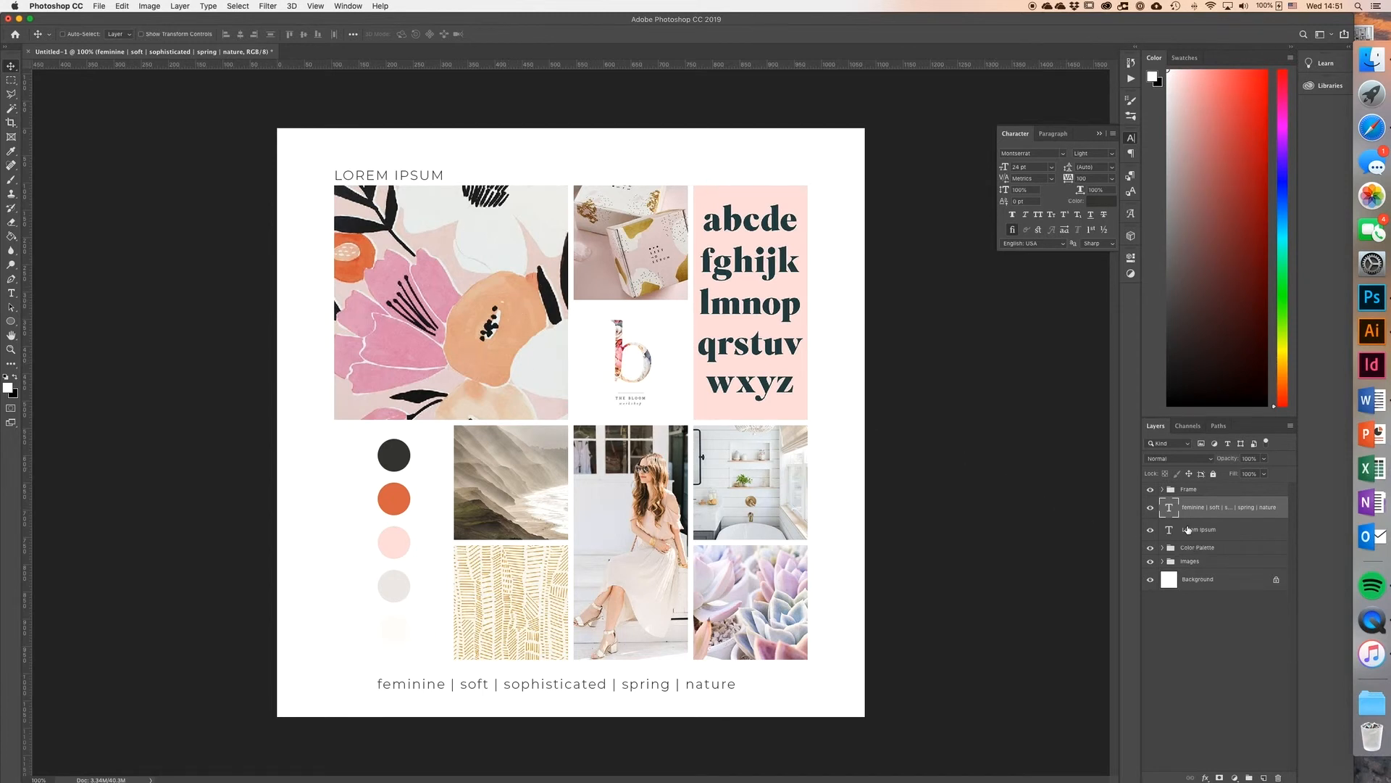
Step: Move the floral image up inside the IMG 1 smart object, saving and closing its contents
left_click(1162, 561)
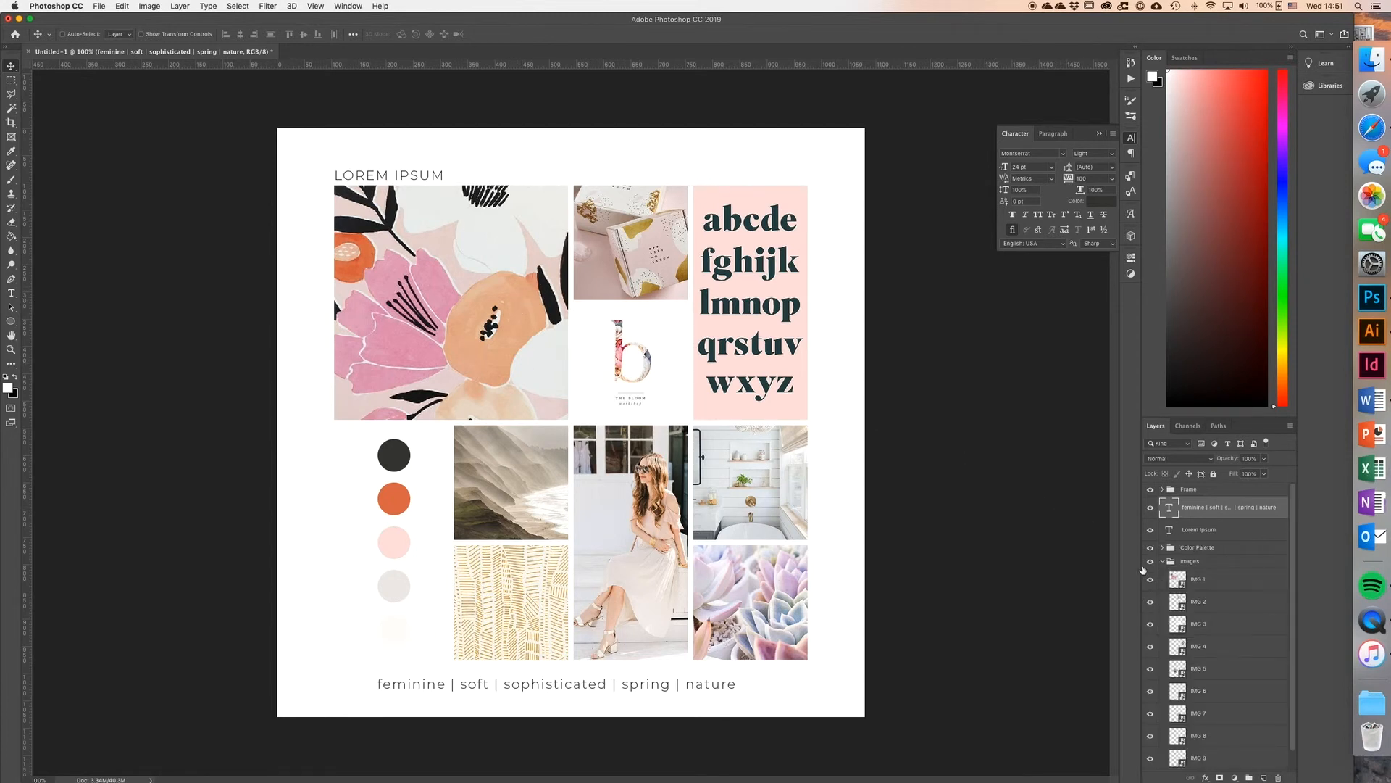
double_click(1177, 579)
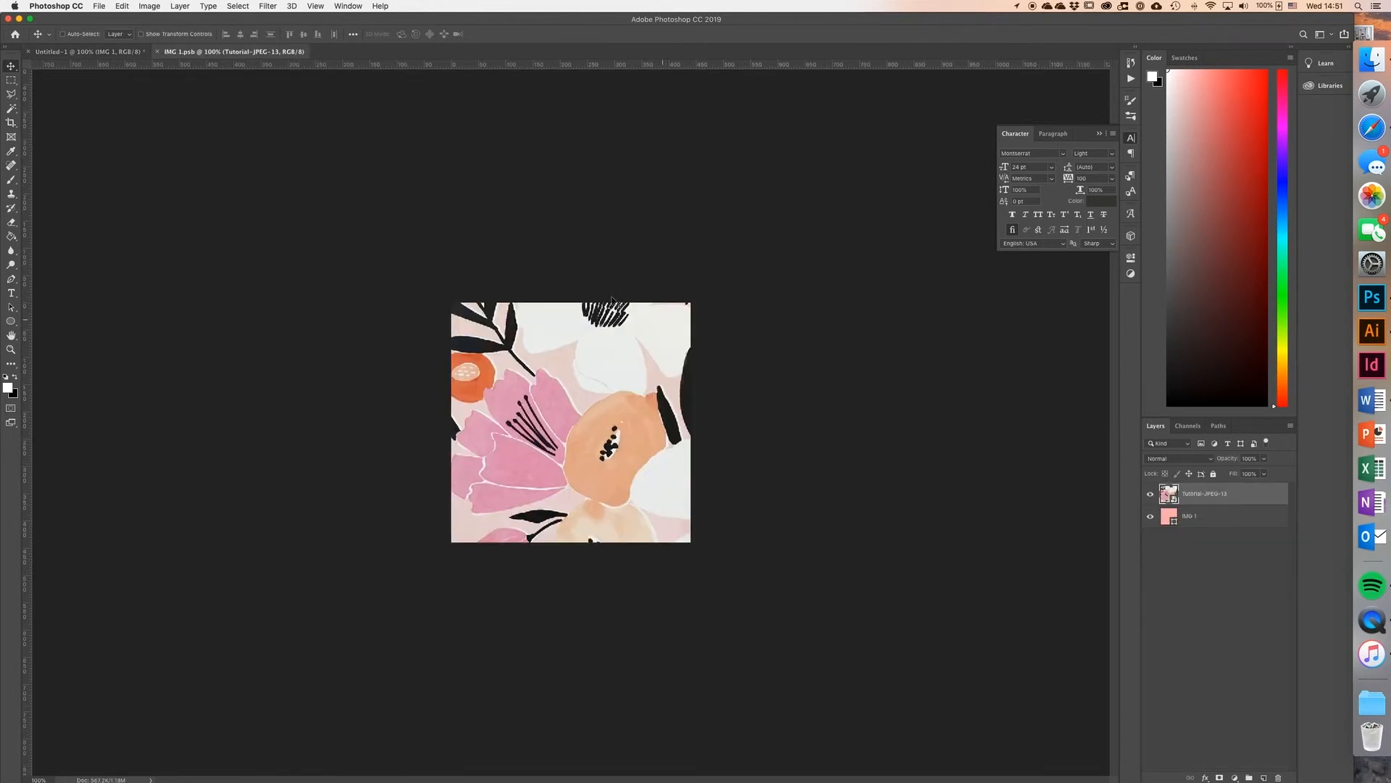
left_click_drag(576, 456, 588, 390)
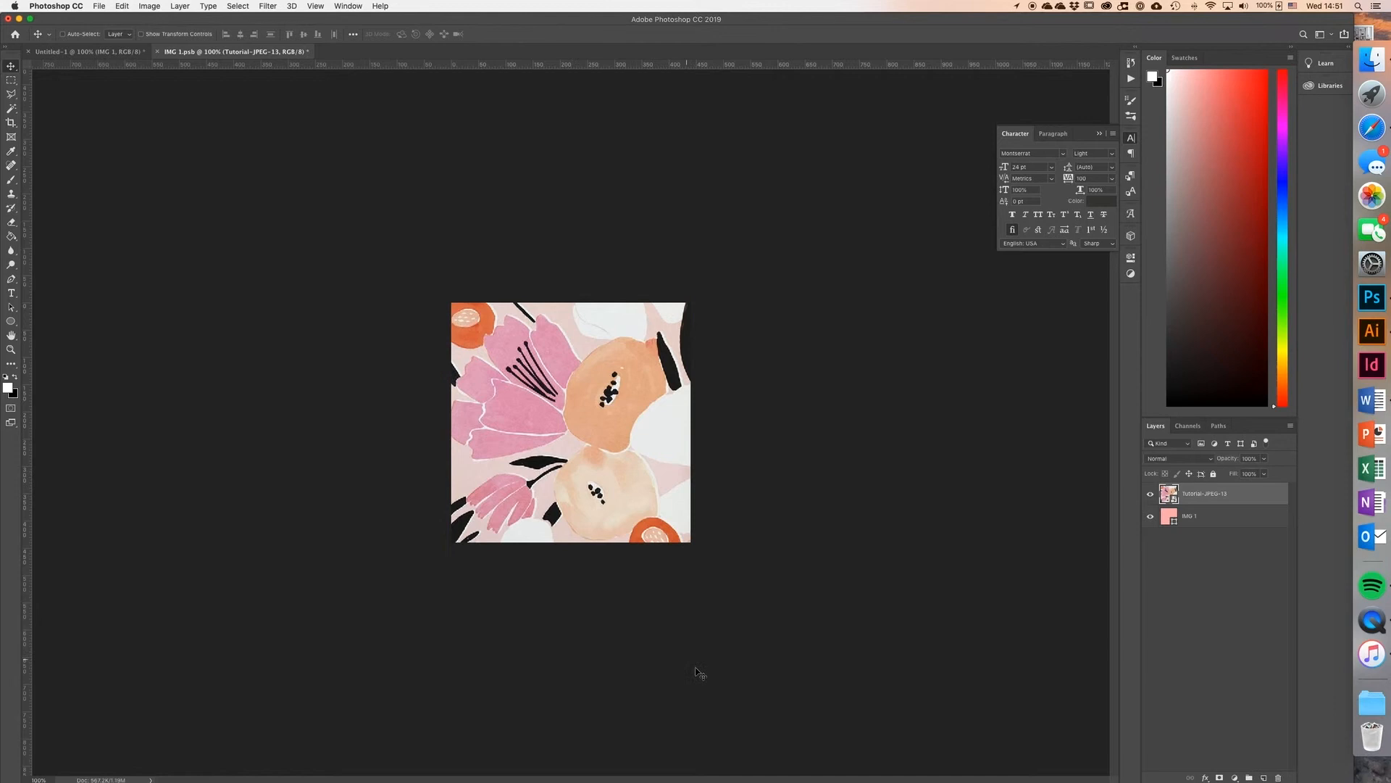
key("super+s")
left_click(155, 53)
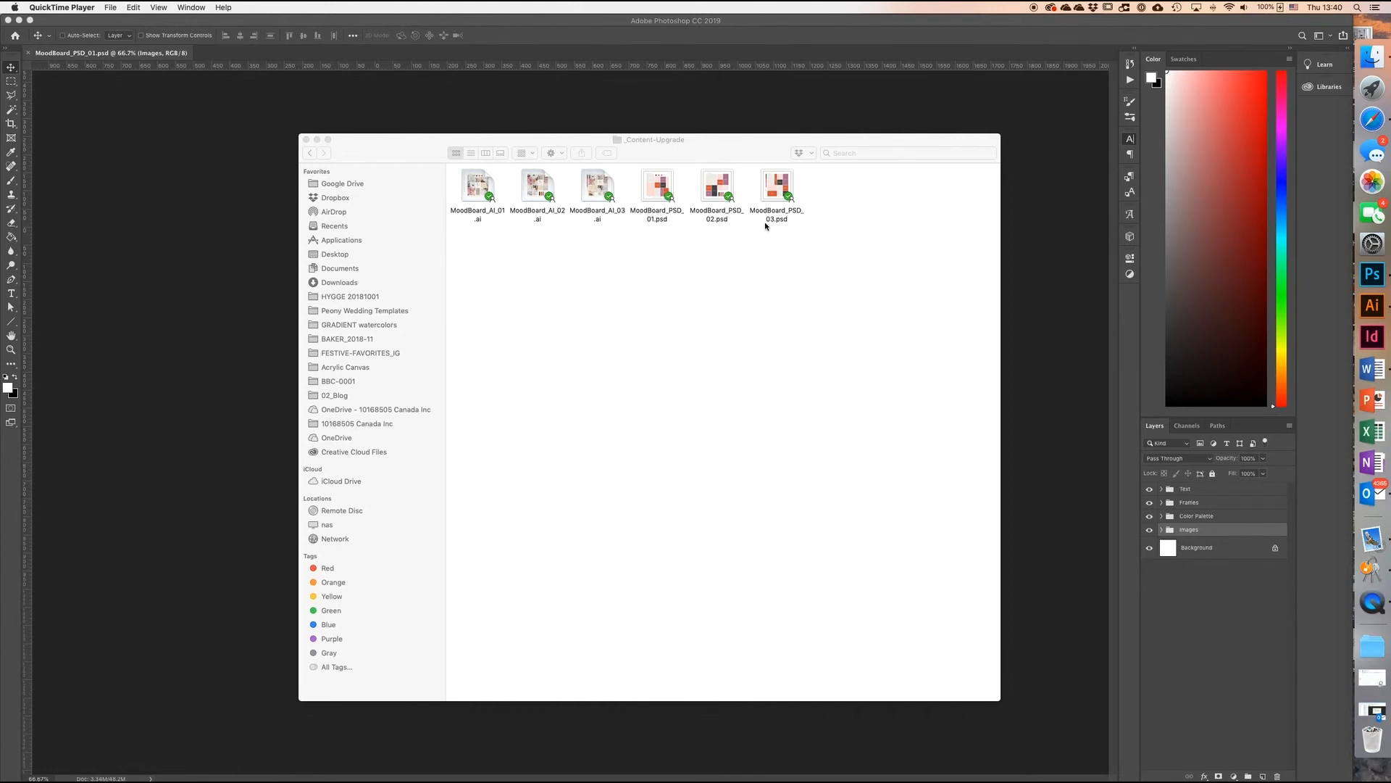
Step: Open MoodBoard_PSD_01.psd and the contents of the Image 1 smart object in its Images group
double_click(655, 193)
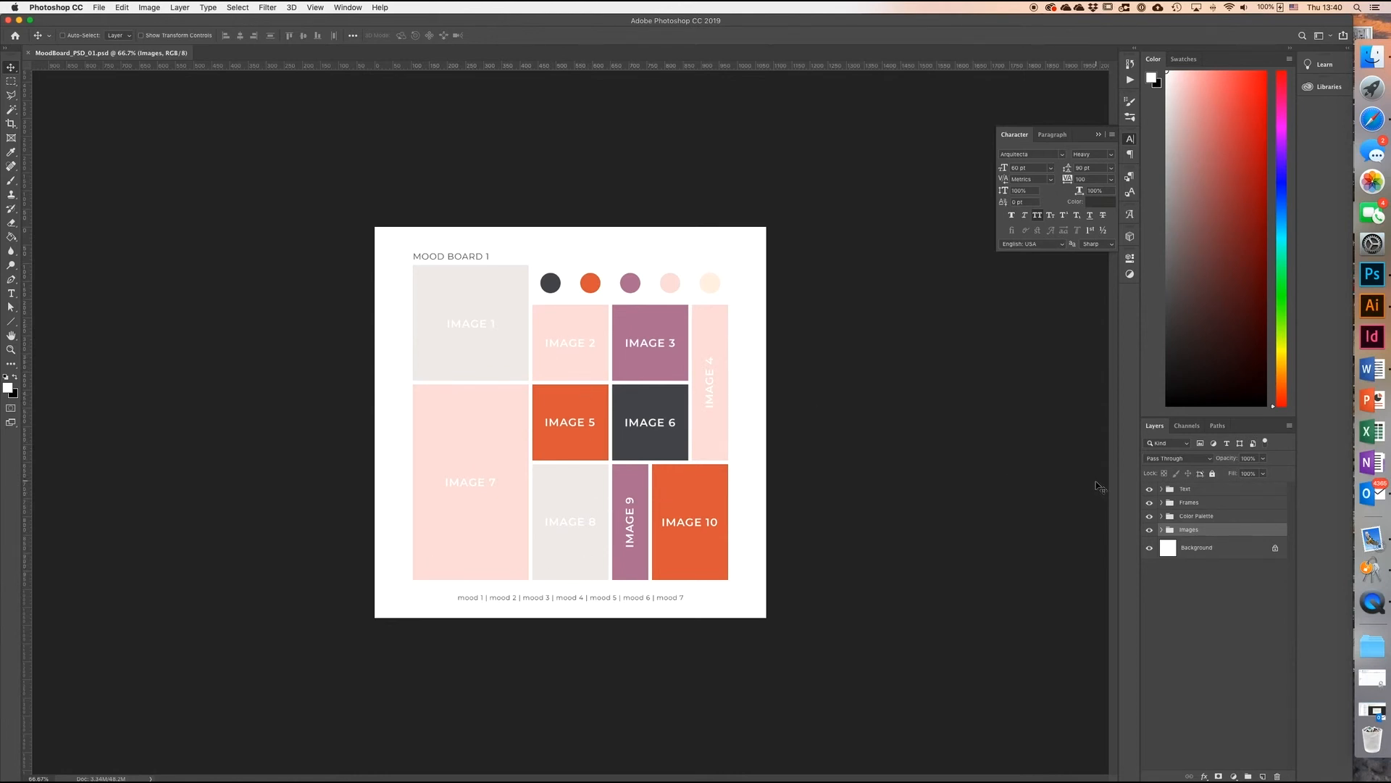
left_click(1162, 530)
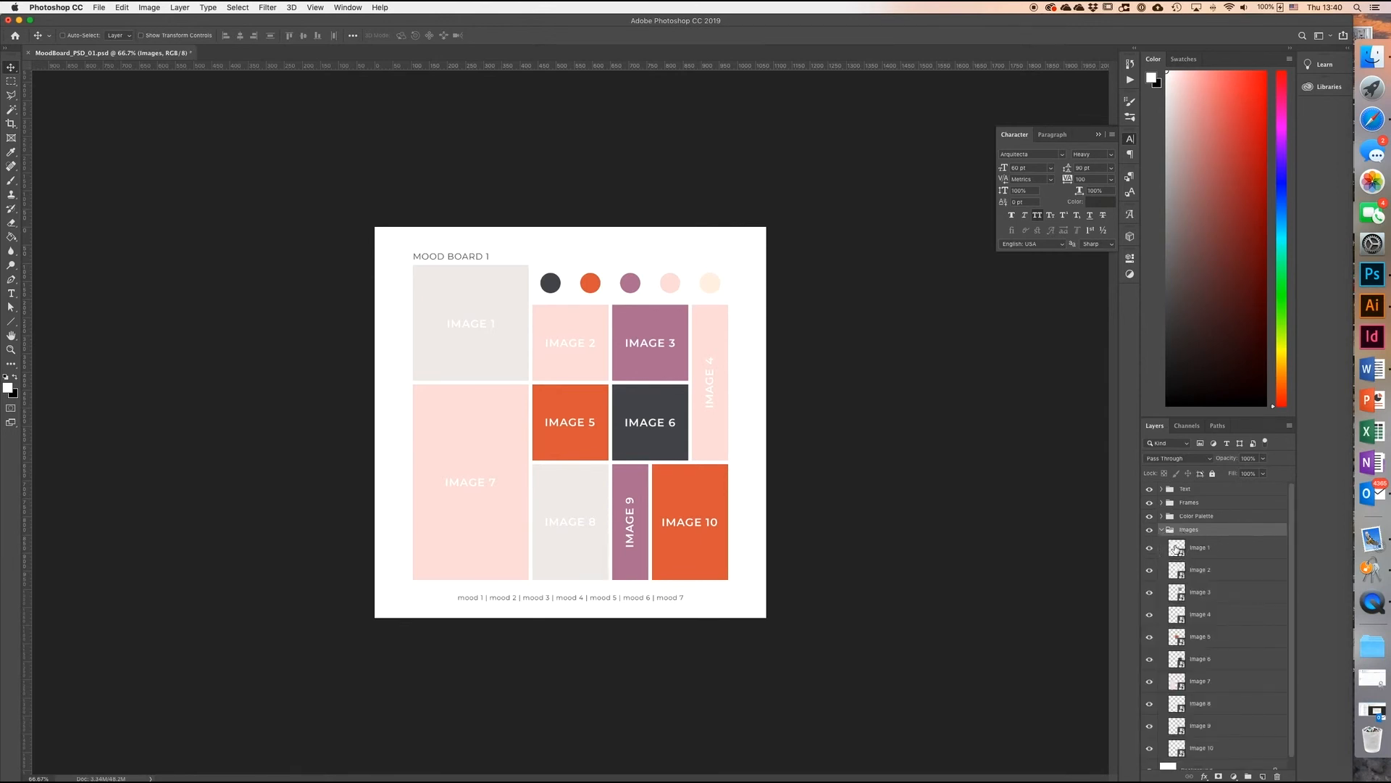
double_click(1178, 549)
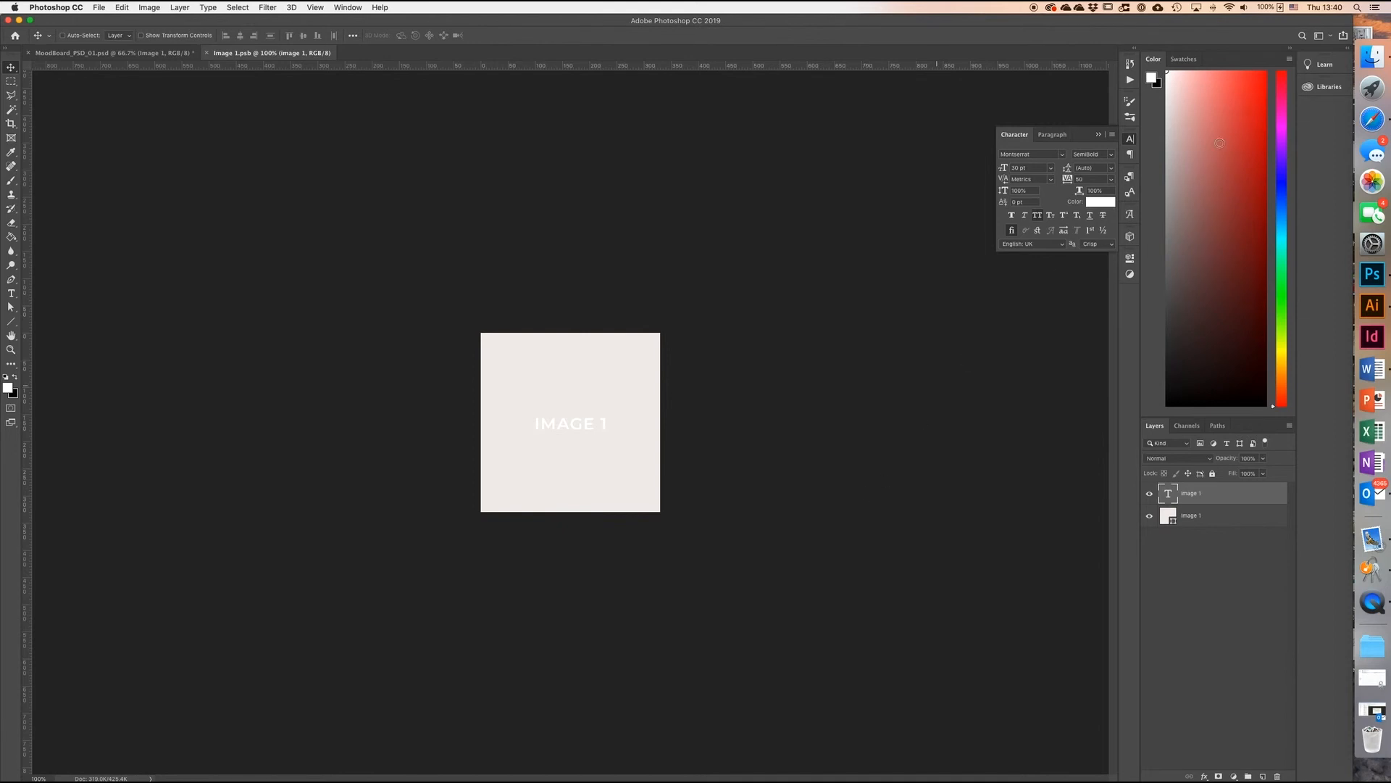
Step: Switch to Finder and place Tutorial-JPEG-04.jpg from the _Tutorial Assets folder into the Image 1 smart object
left_click(1372, 57)
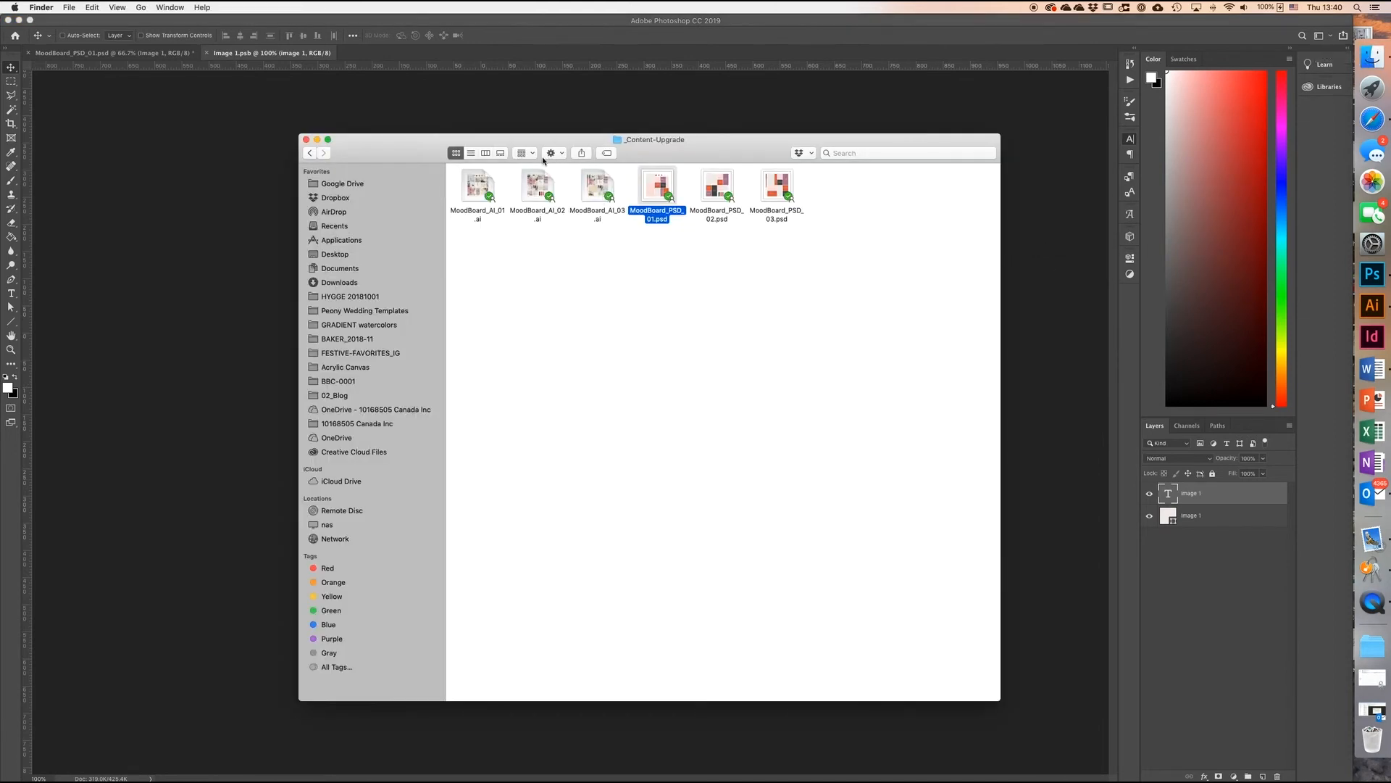
left_click(484, 154)
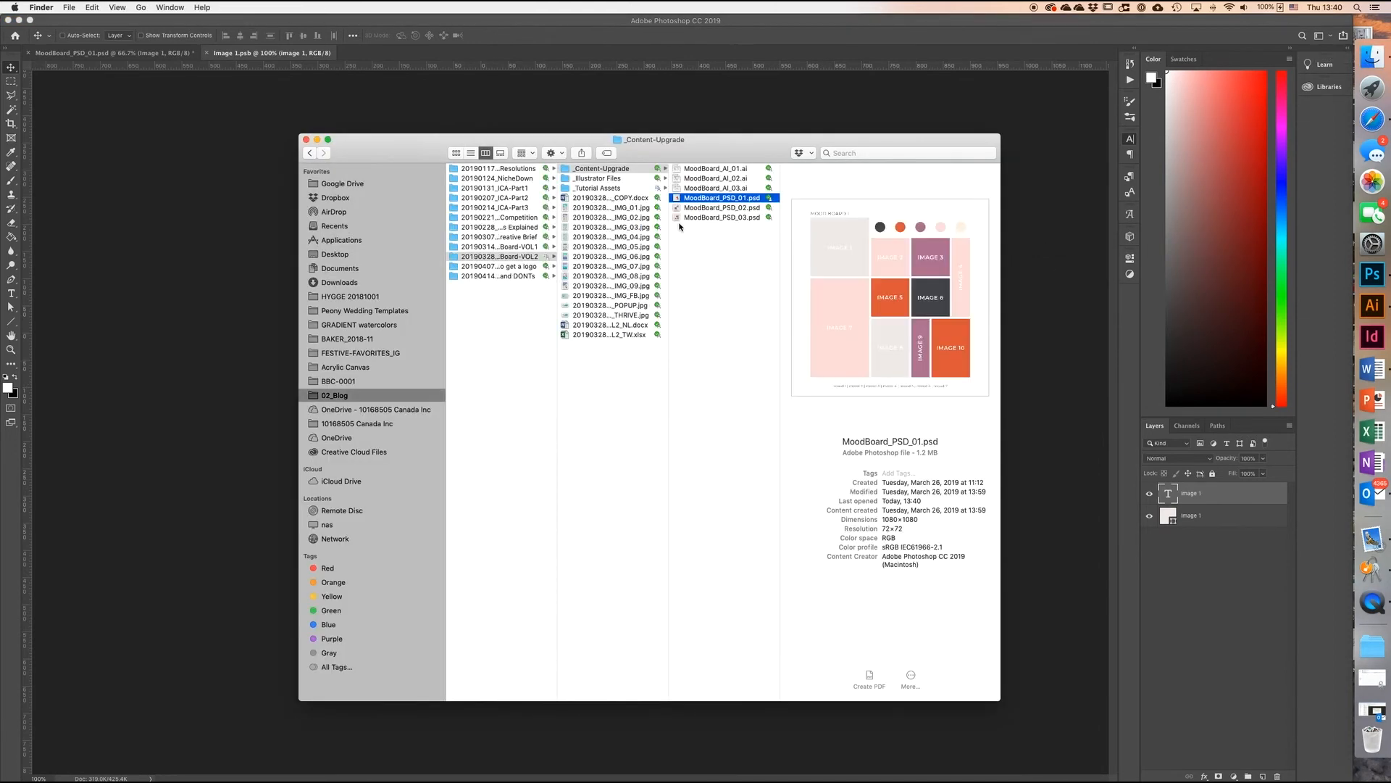
left_click(609, 188)
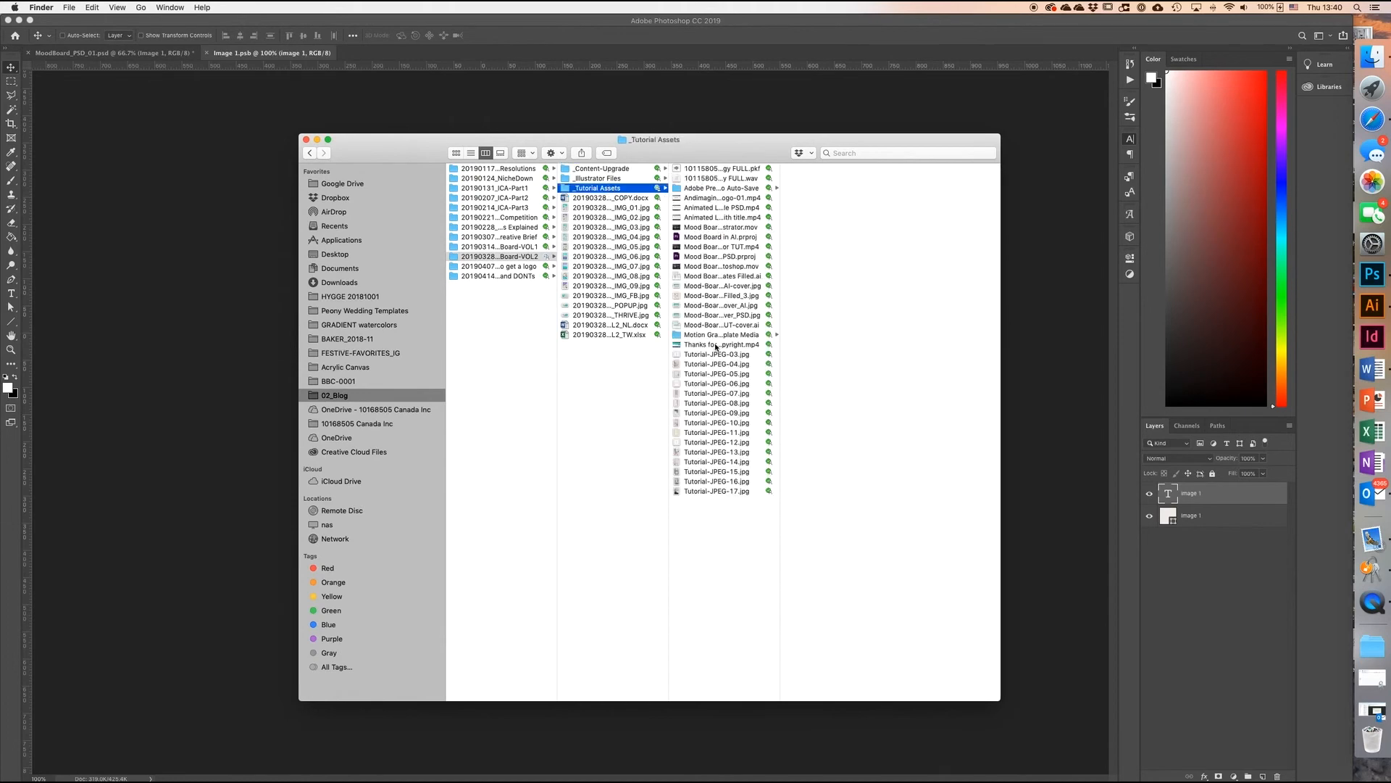
left_click(708, 395)
left_click_drag(761, 153, 1135, 146)
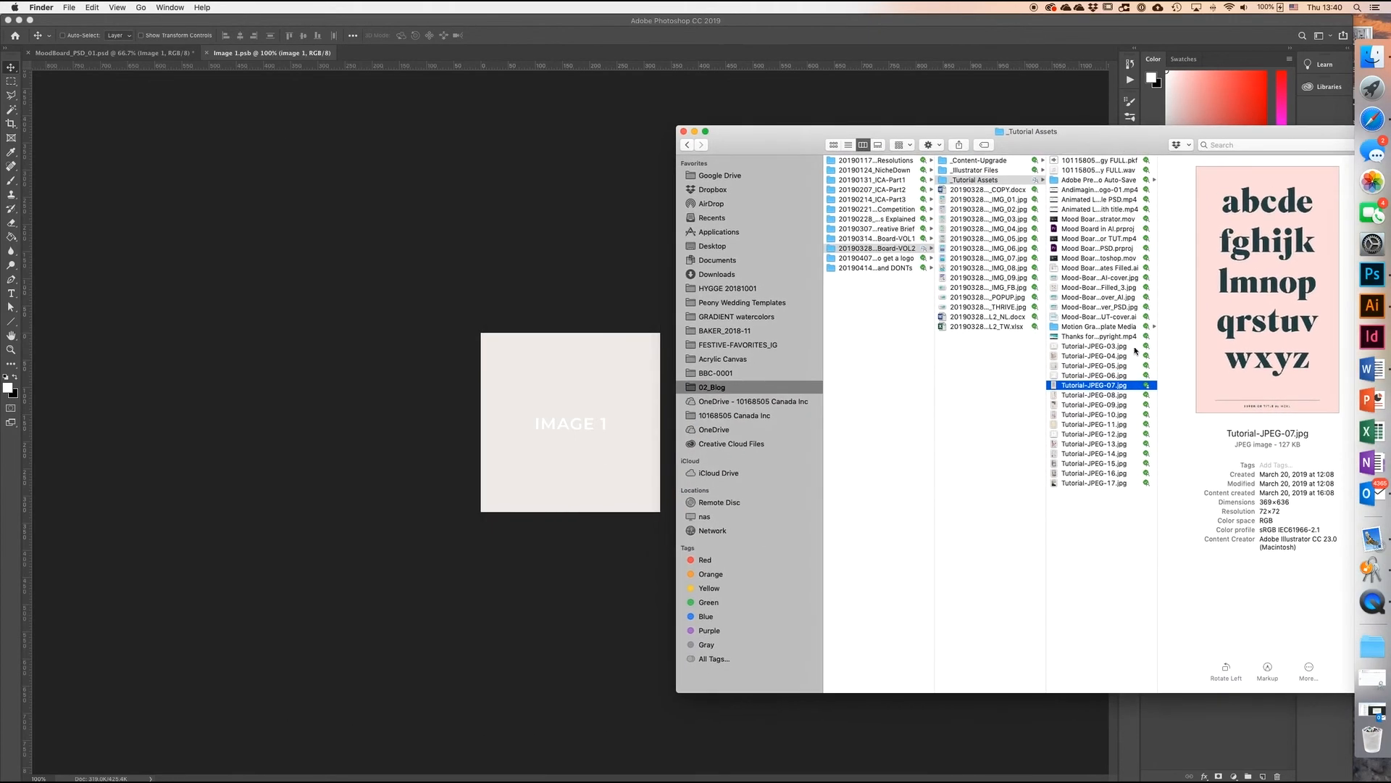
left_click(1104, 357)
left_click_drag(1124, 360, 552, 386)
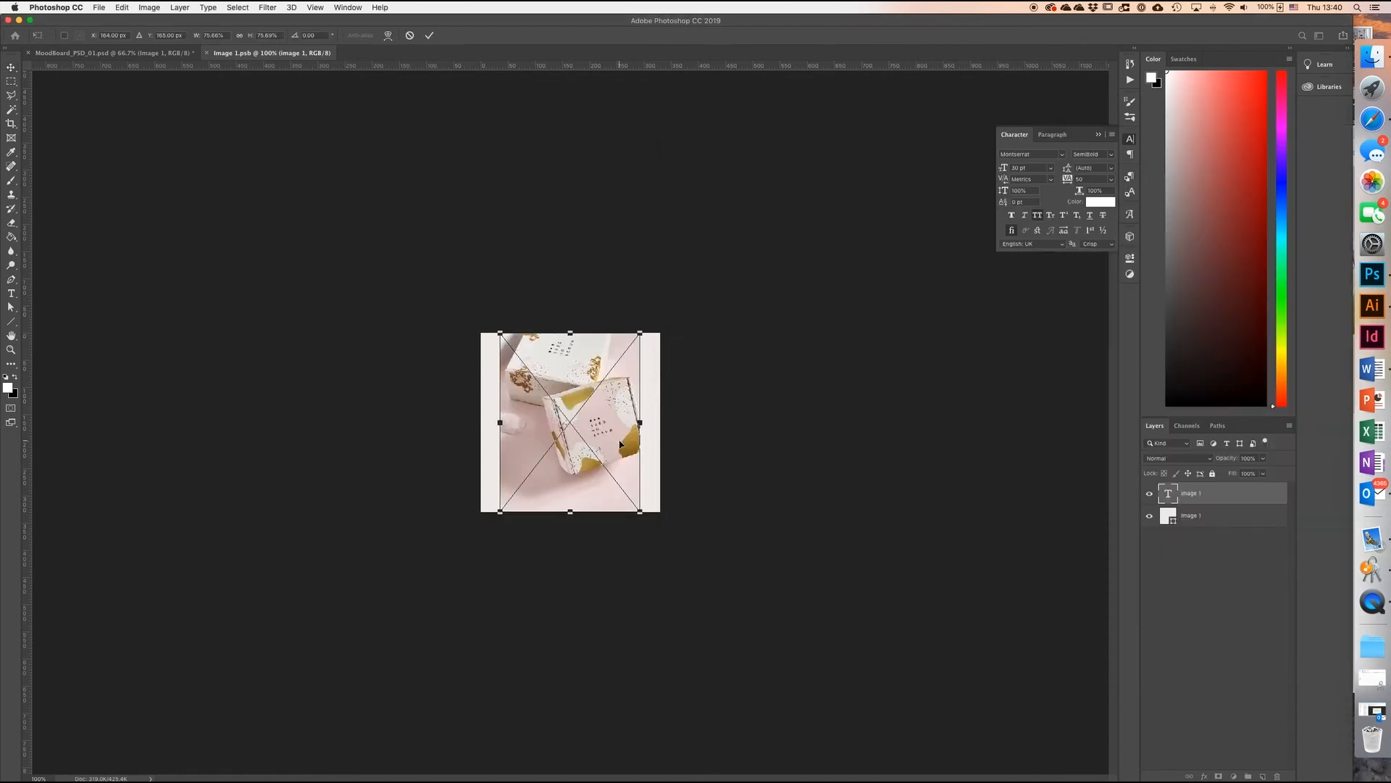
Step: Enlarge the placed box photo to cover the whole Image 1 square, saving and closing the smart object
left_click_drag(500, 423, 476, 425)
left_click_drag(641, 423, 668, 423)
left_click(429, 36)
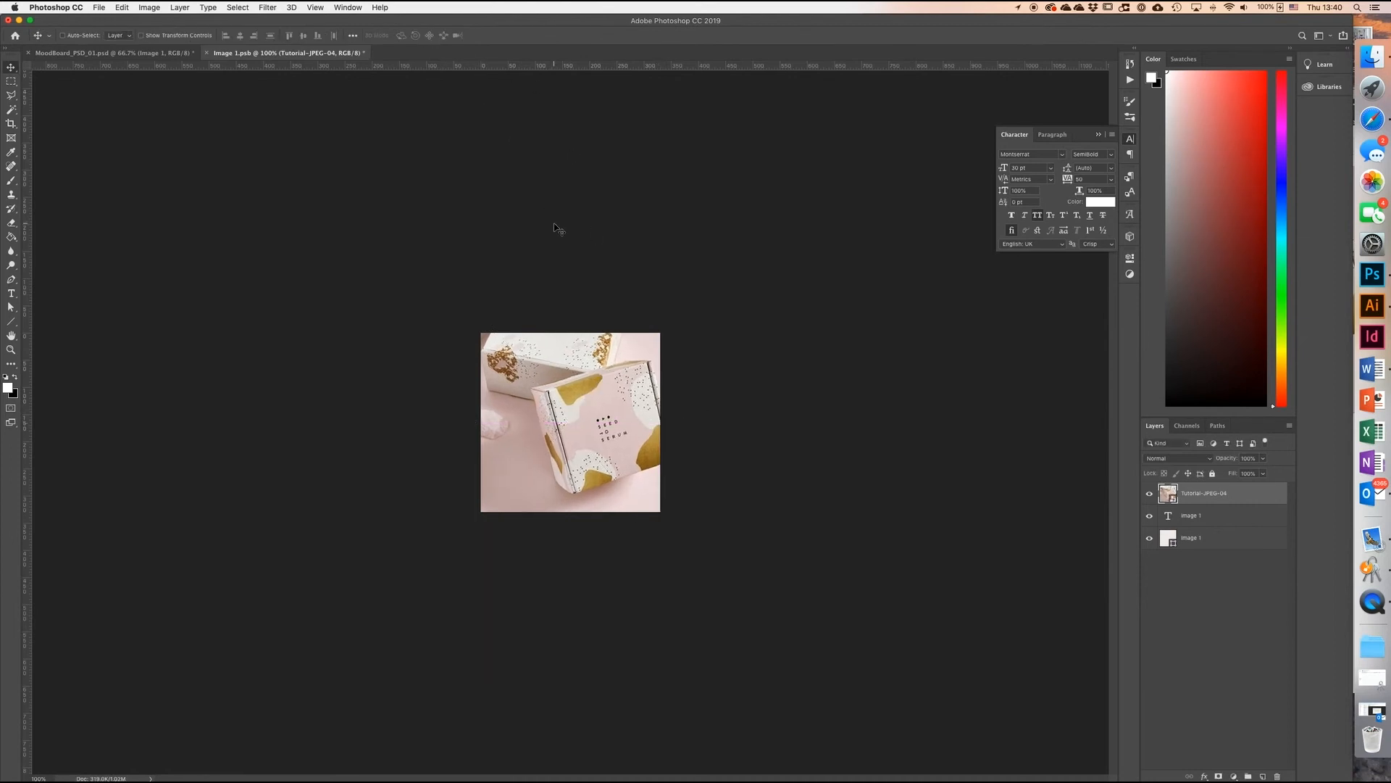
key("super+s")
left_click(206, 53)
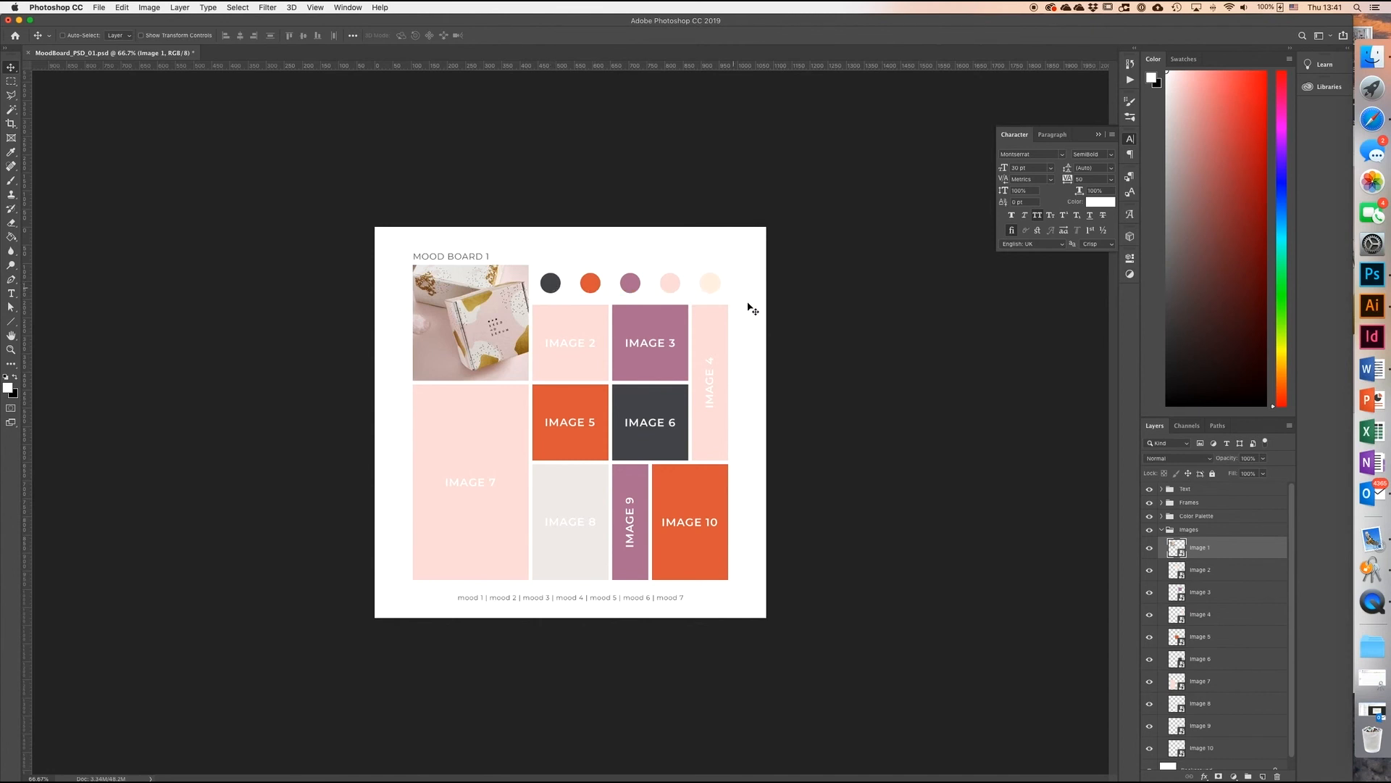
Step: Recolour the Color 1 palette circle to #90621f, sampled from the gold tones of the box photo
left_click(1161, 530)
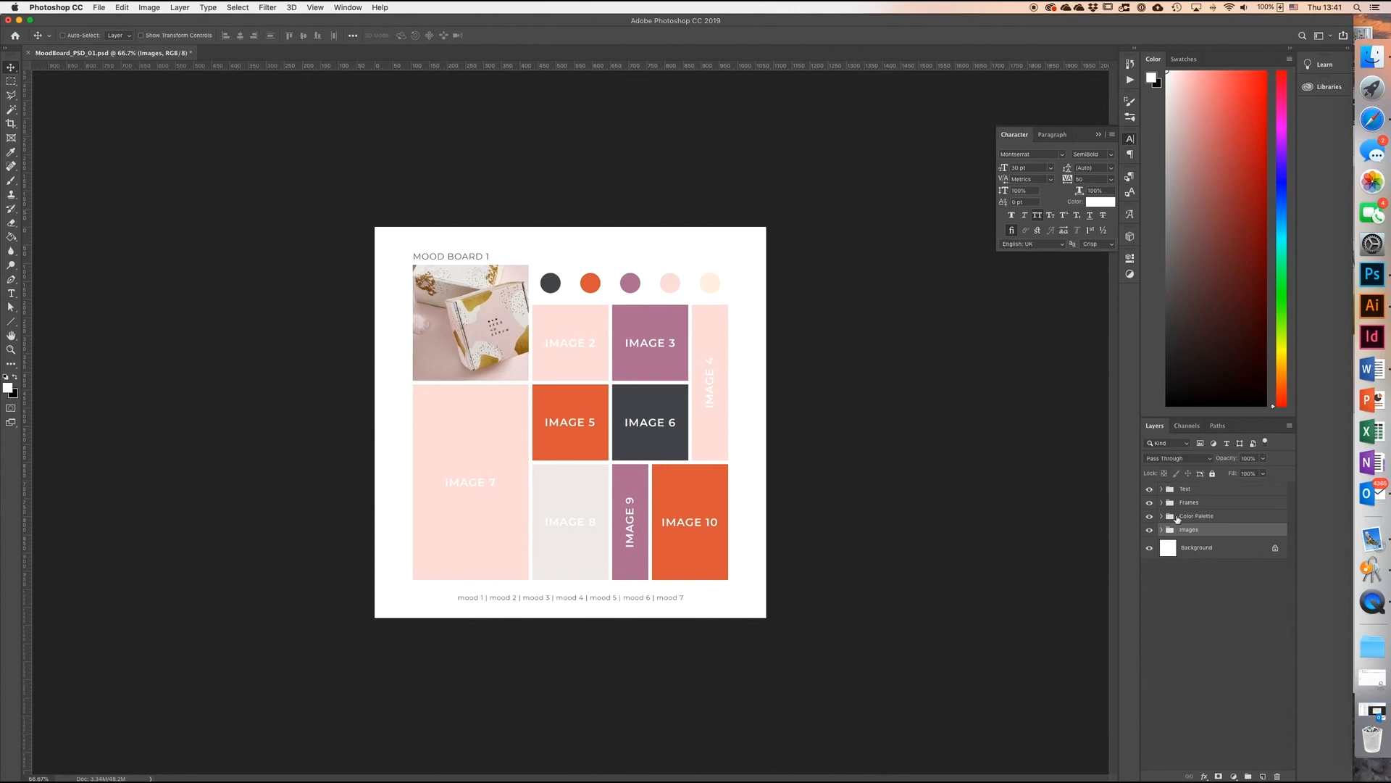
left_click(1162, 516)
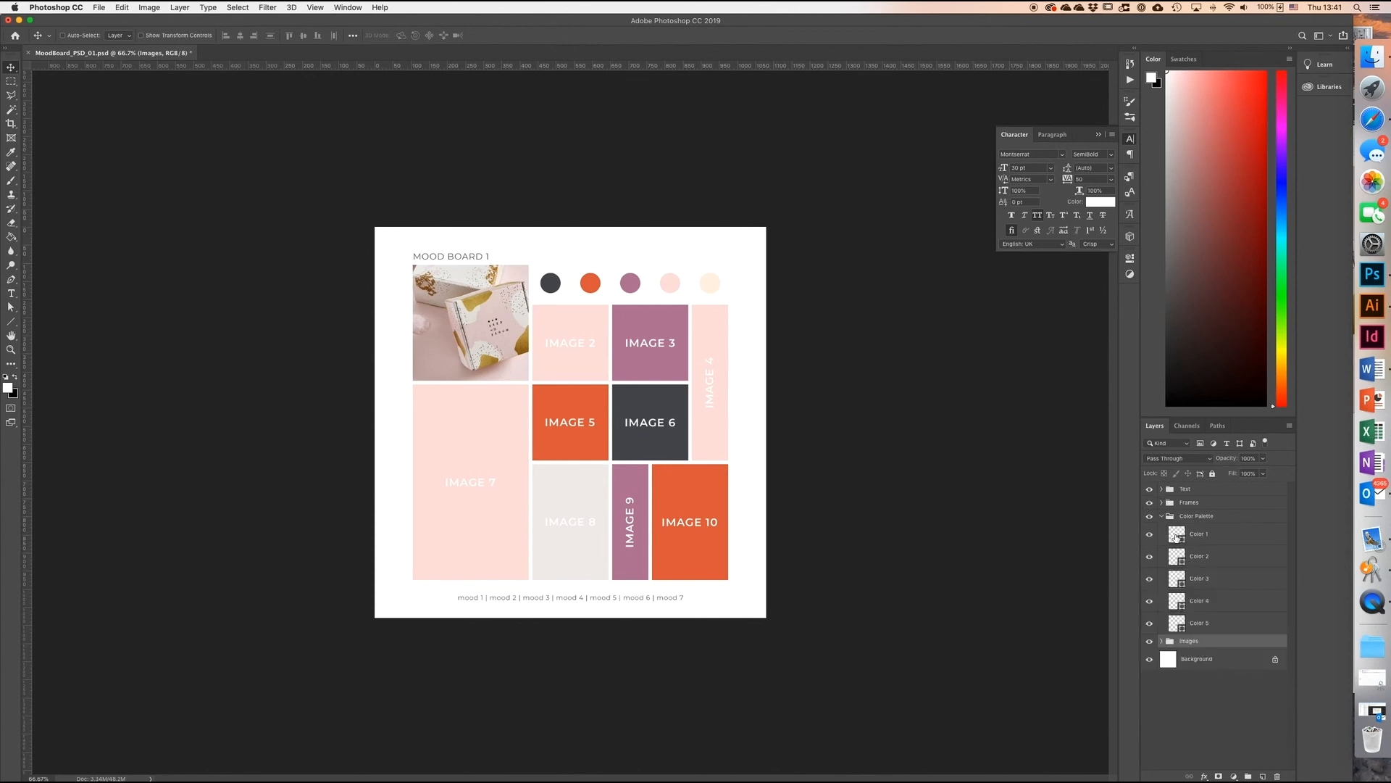
left_click(1174, 535)
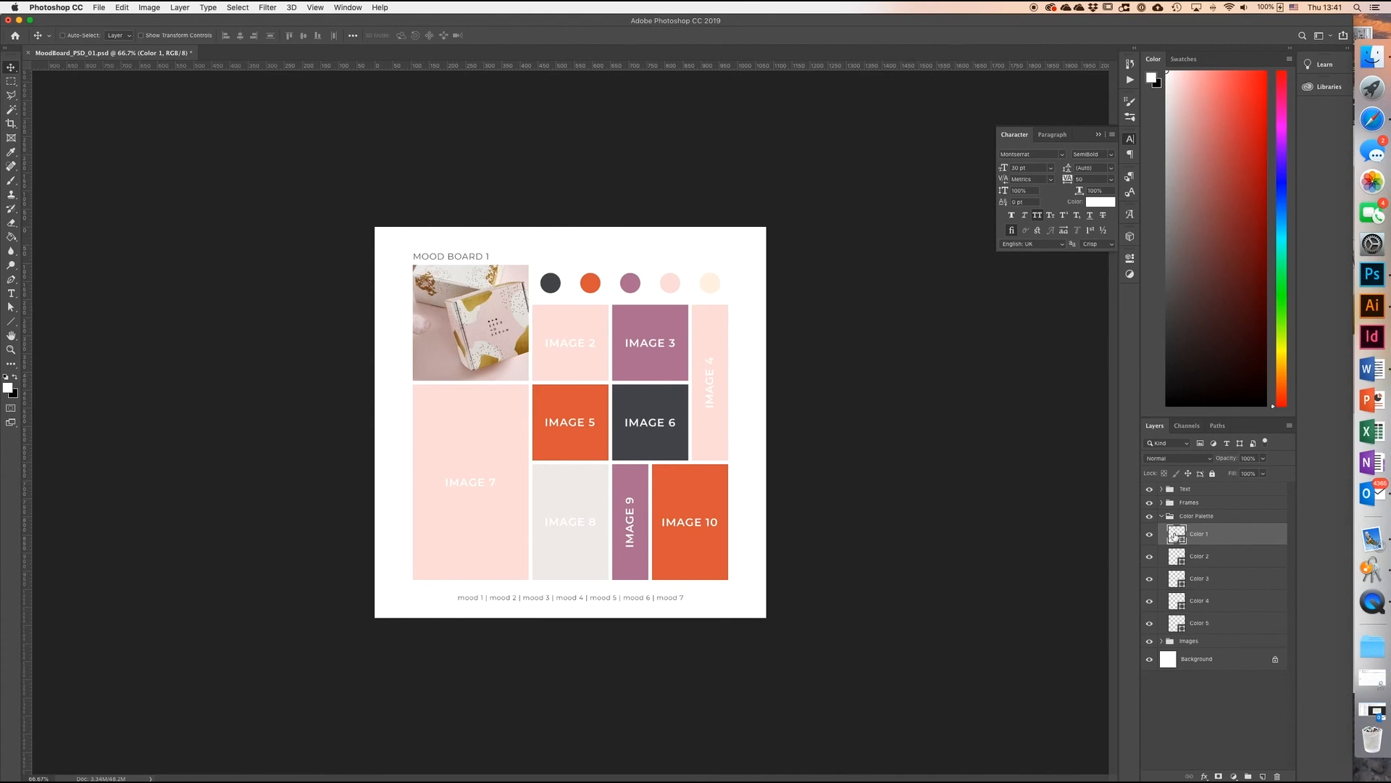
double_click(1180, 536)
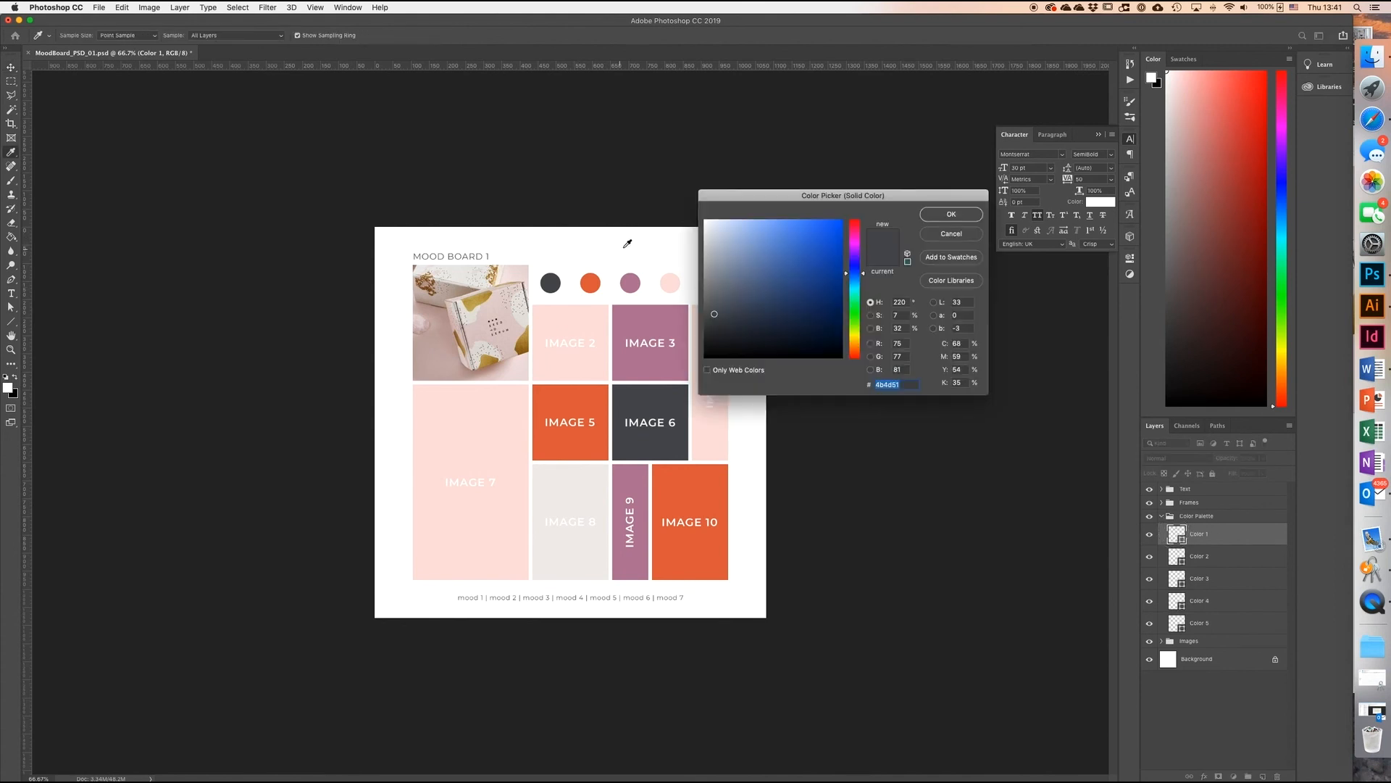
left_click(497, 312)
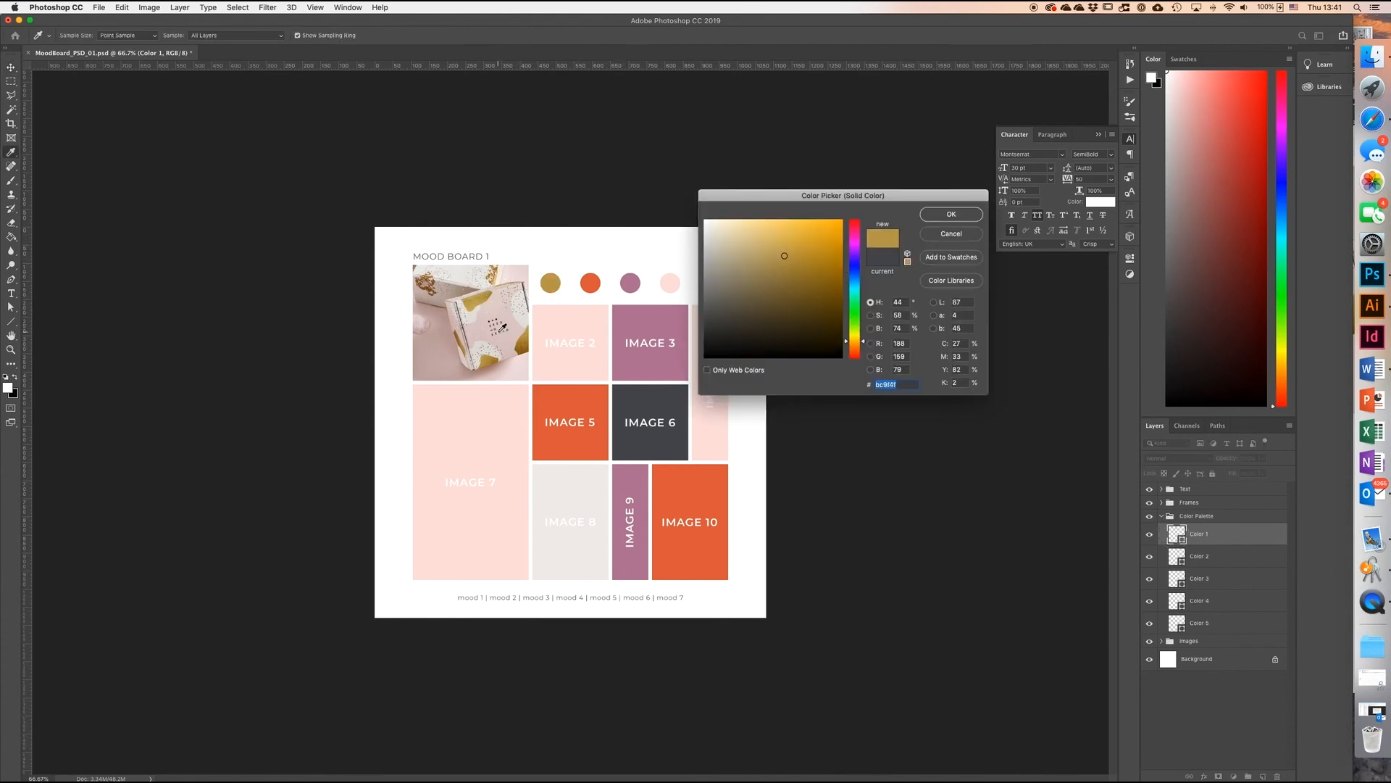
left_click(529, 348)
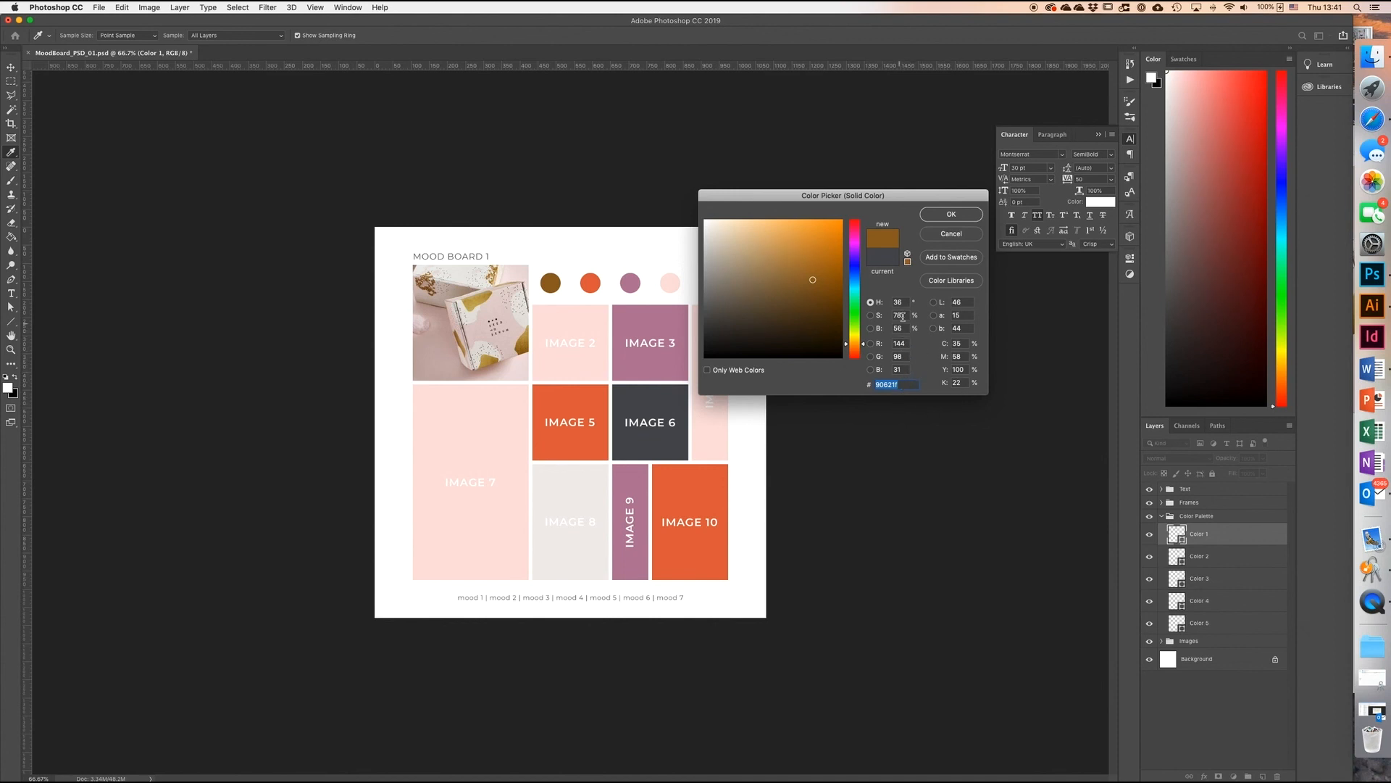
left_click(949, 213)
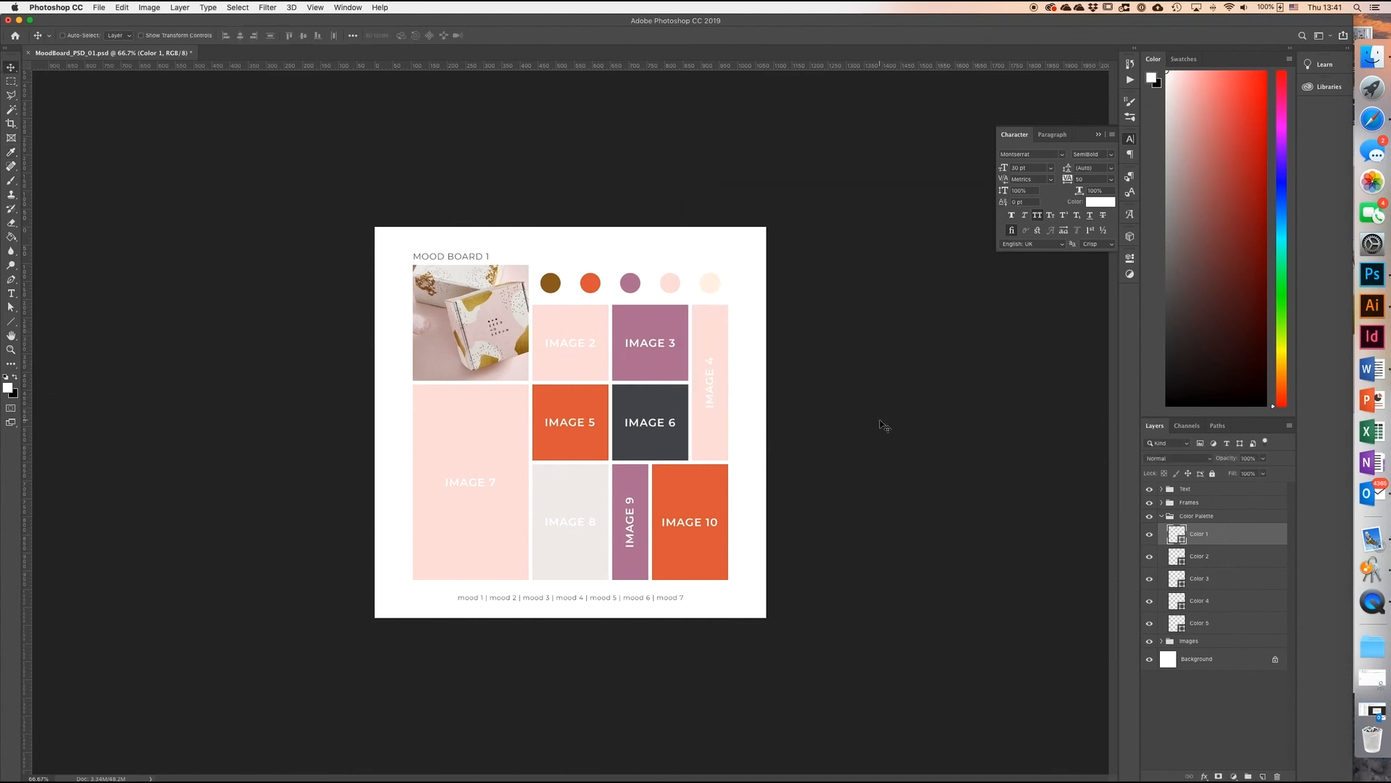